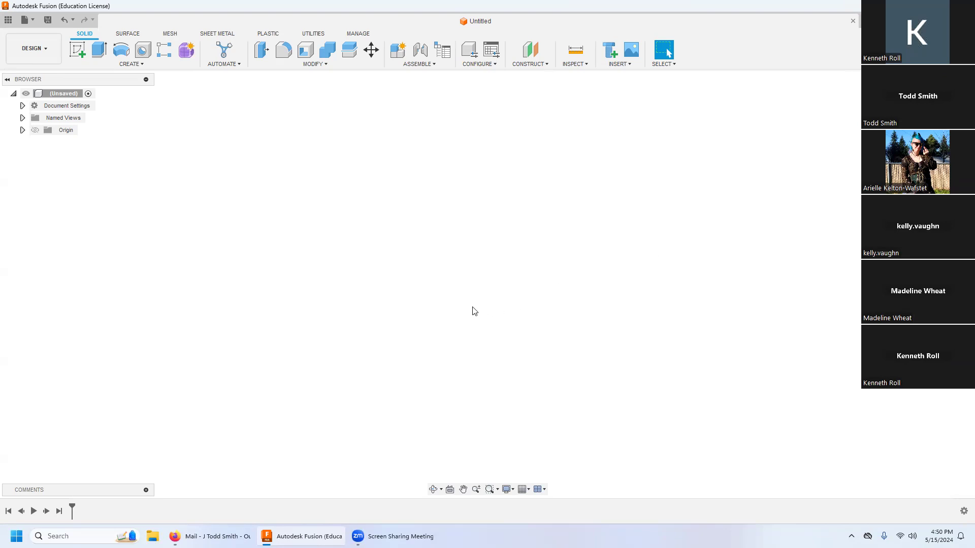
- Start a sketch on the vertical XY plane and draw a circle about 1.61 in in diameter centered on the origin
{"action": "left_click", "coordinate": [79, 53]}
{"action": "left_click", "coordinate": [512, 277]}
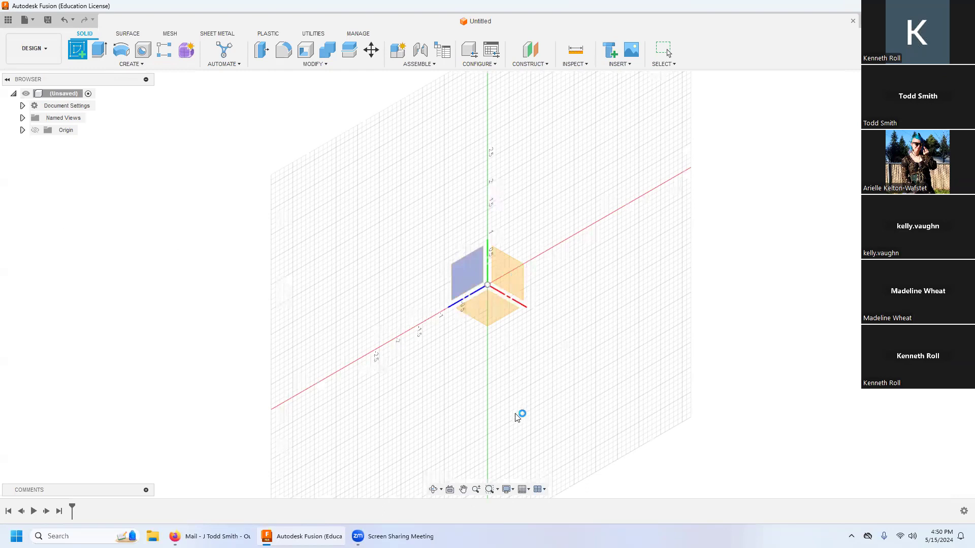
{"action": "left_click", "coordinate": [122, 50]}
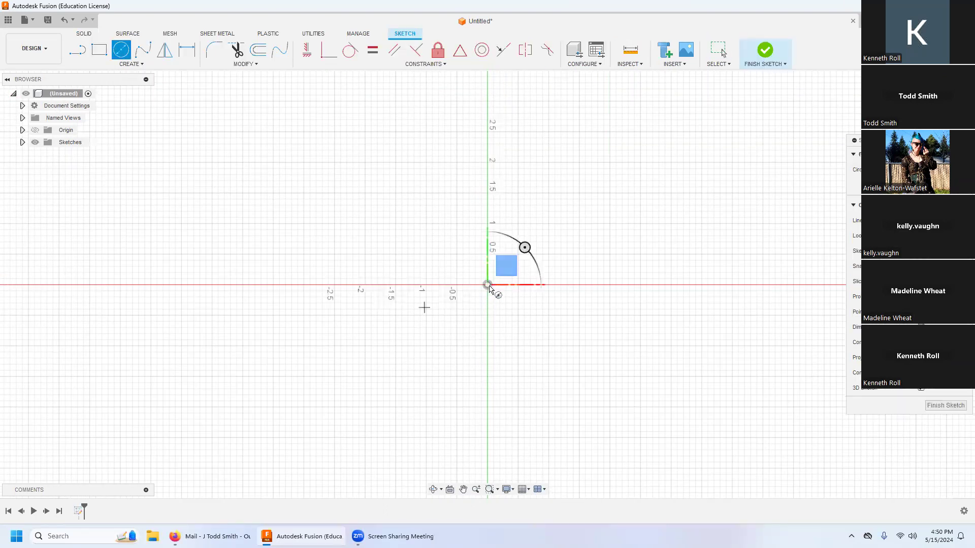
{"action": "left_click", "coordinate": [487, 285]}
{"action": "left_click", "coordinate": [531, 263]}
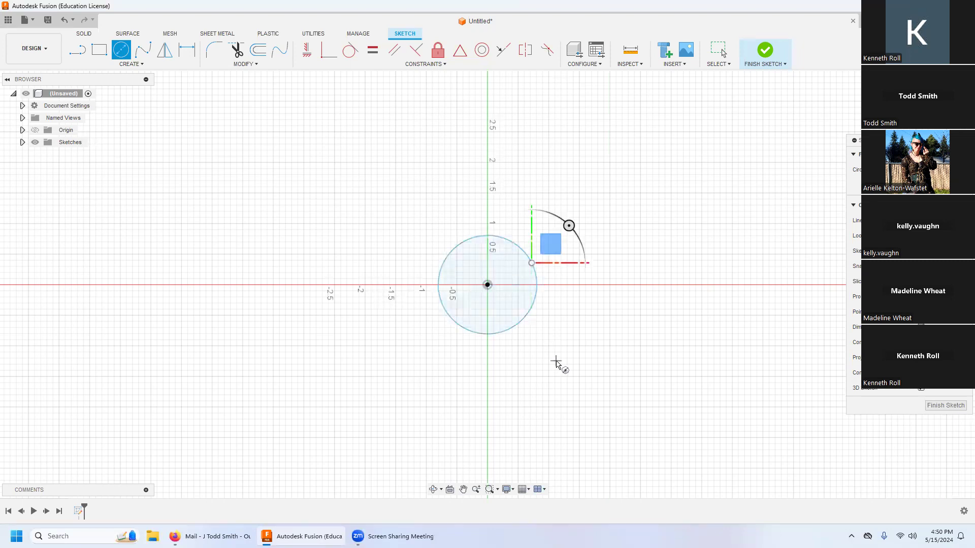
{"action": "key", "text": "Escape"}
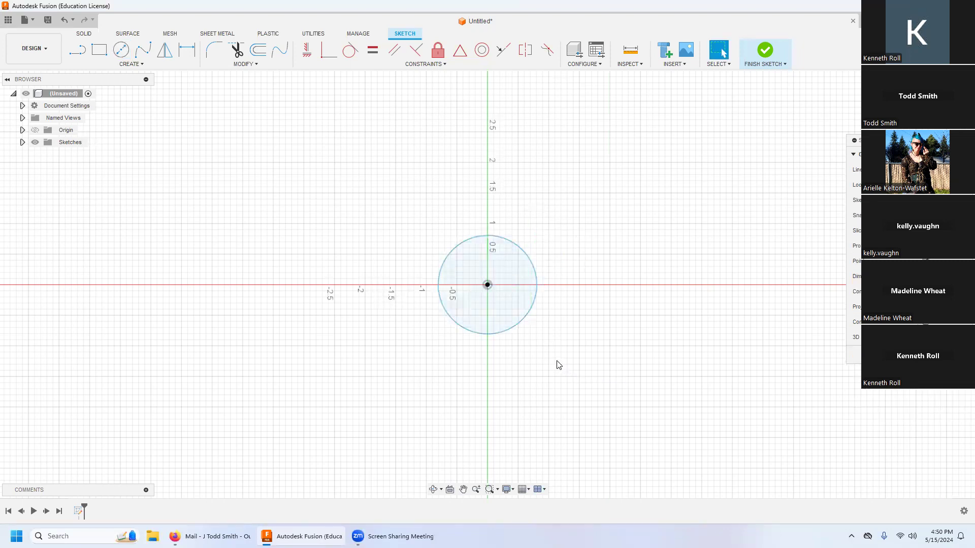
- Dimension the circle's diameter to 1 in
{"action": "left_click", "coordinate": [186, 51]}
{"action": "left_click", "coordinate": [521, 251]}
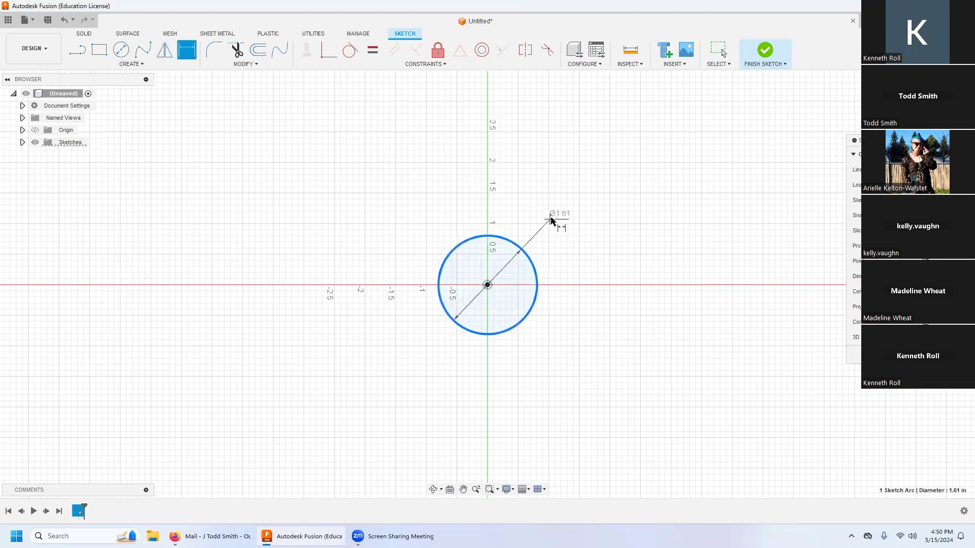
{"action": "left_click", "coordinate": [551, 222]}
{"action": "type", "text": "1"}
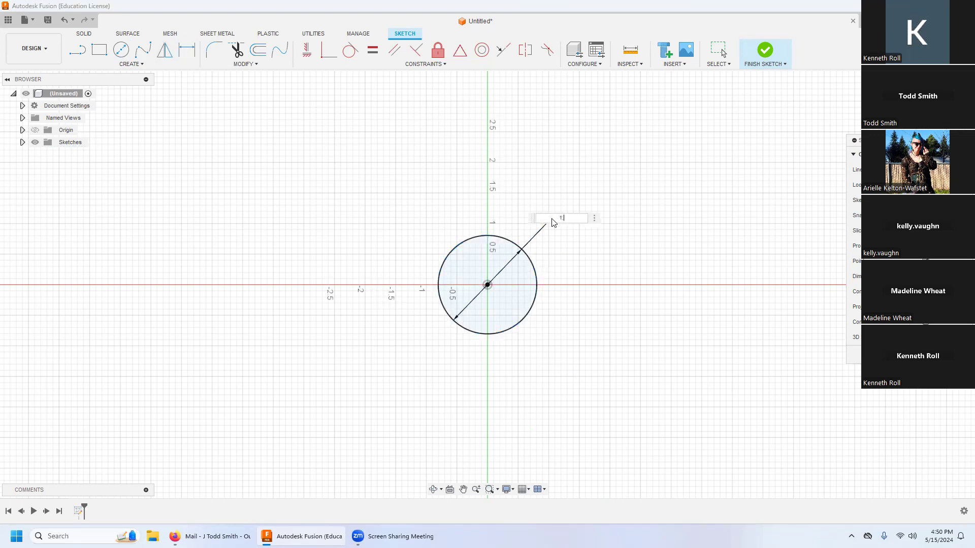
{"action": "key", "text": "Return"}
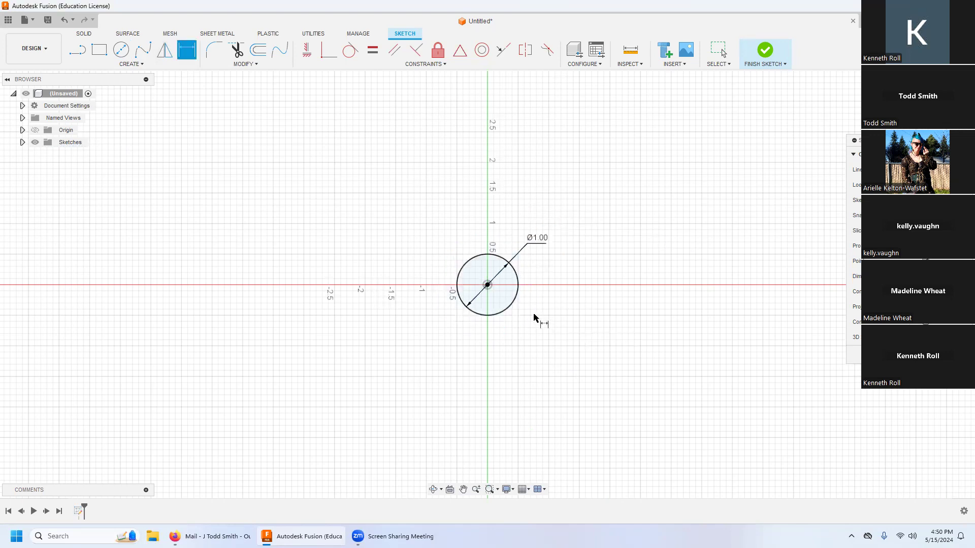
{"action": "left_click", "coordinate": [516, 300]}
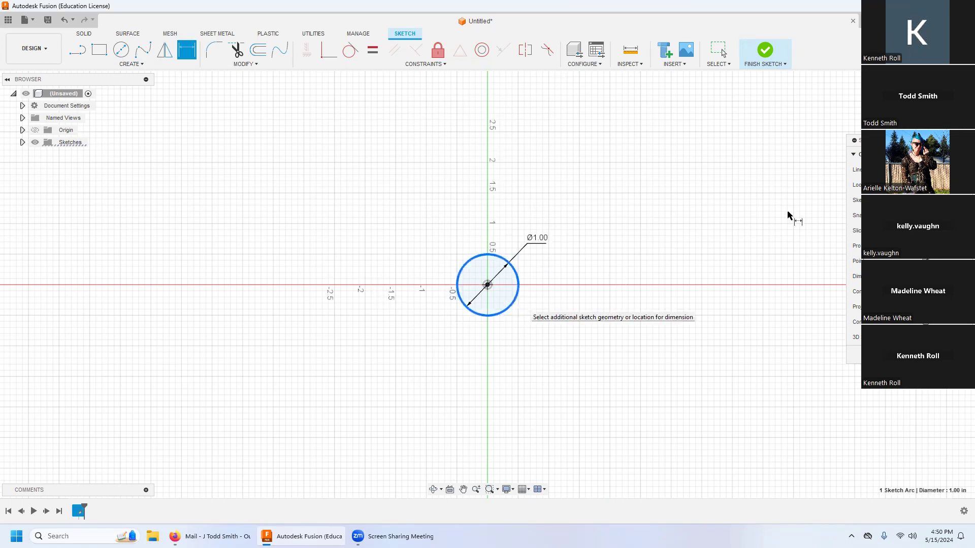
{"action": "key", "text": "Escape"}
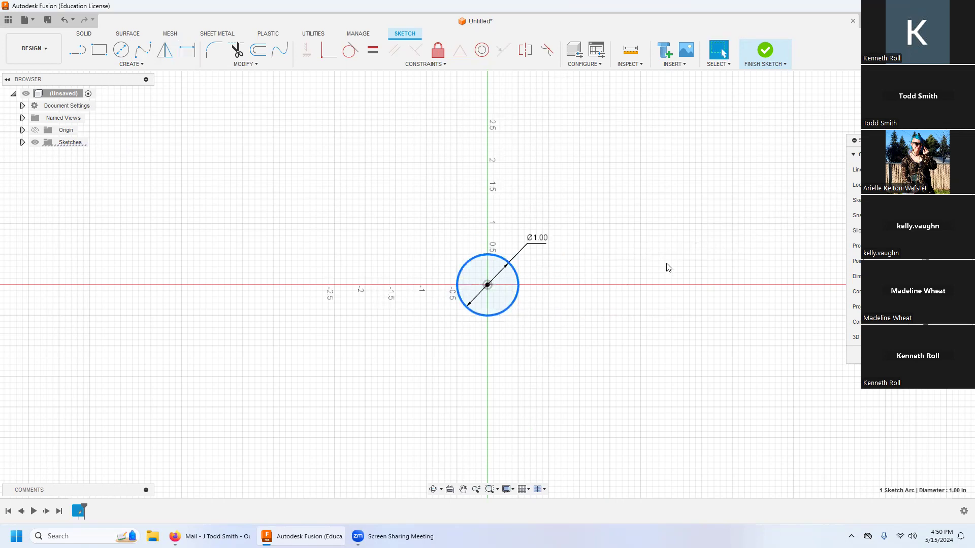
- Convert the 1 in circle to construction geometry and finish the sketch
{"action": "left_click", "coordinate": [517, 299]}
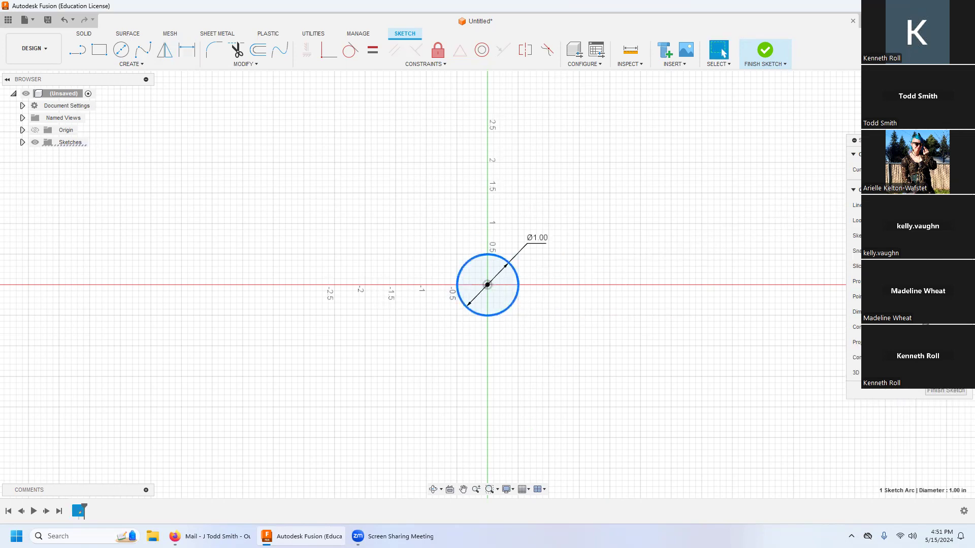
{"action": "key", "text": "x"}
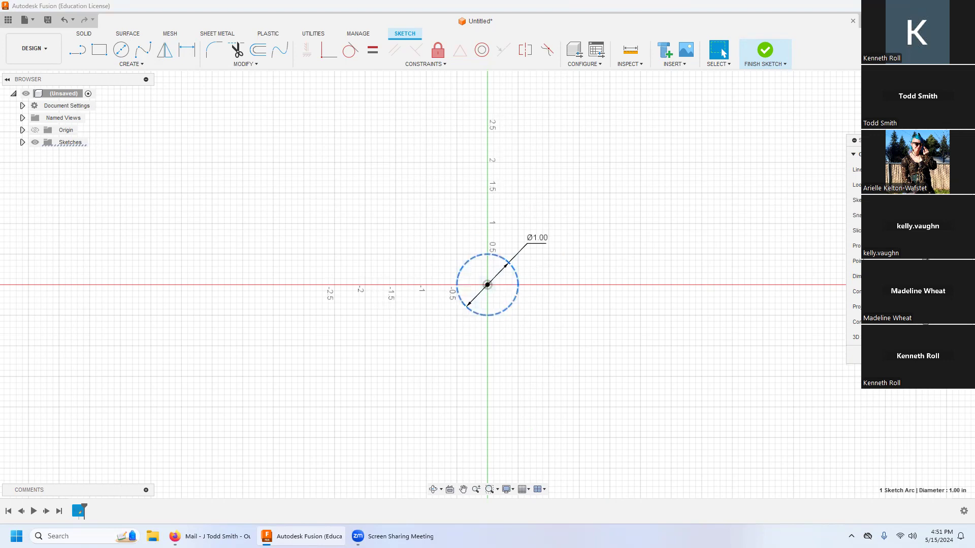
{"action": "left_click", "coordinate": [764, 50]}
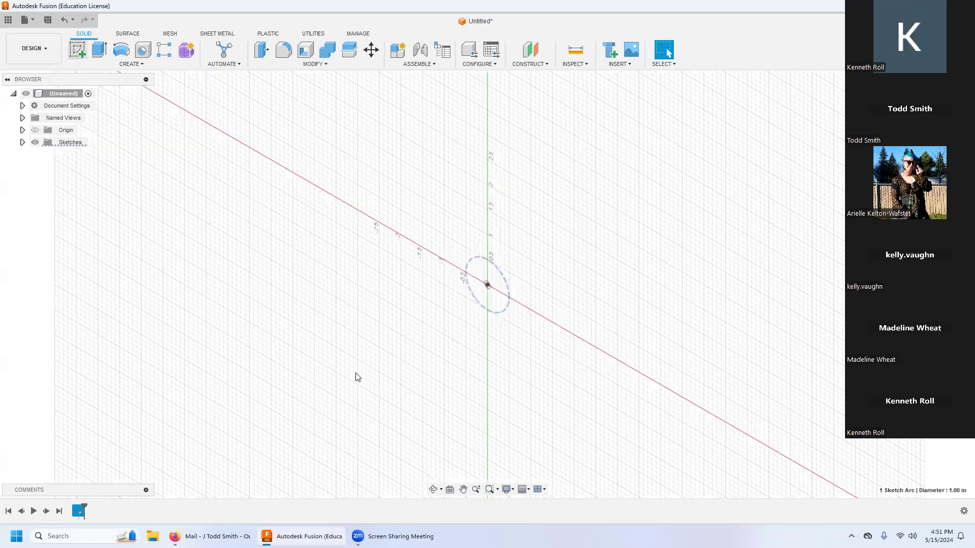
- Create a second sketch on the same plane and project the construction circle into it with the projection link on
{"action": "left_click", "coordinate": [122, 51]}
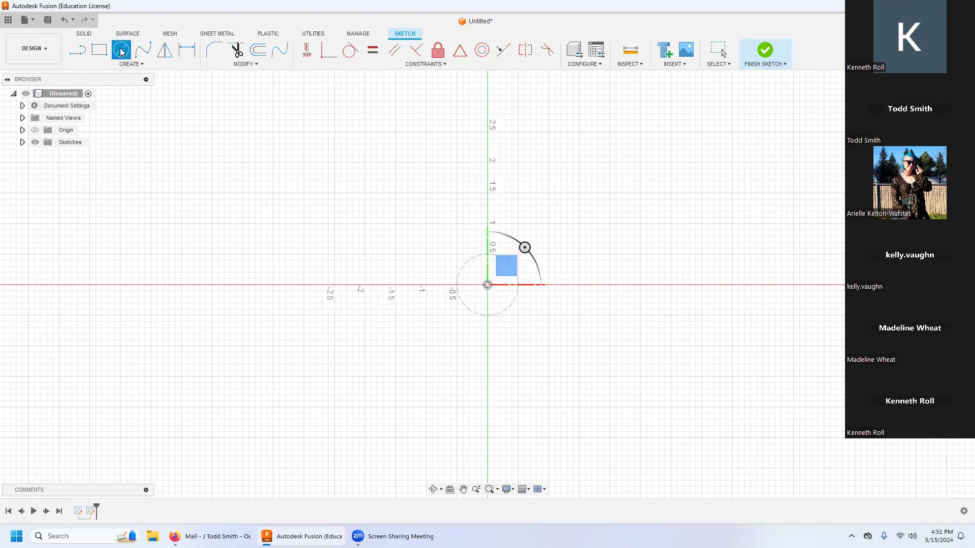
{"action": "key", "text": "Escape"}
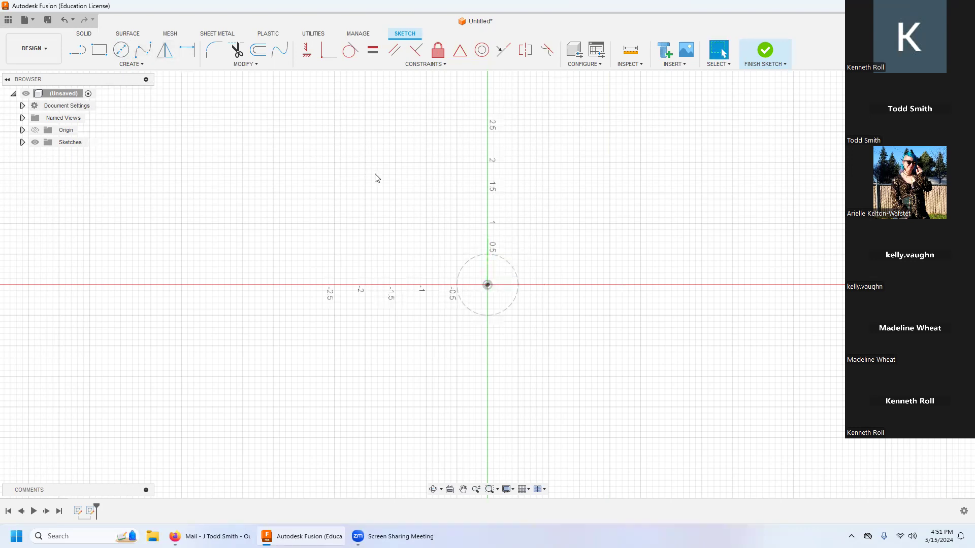
{"action": "left_click", "coordinate": [259, 53]}
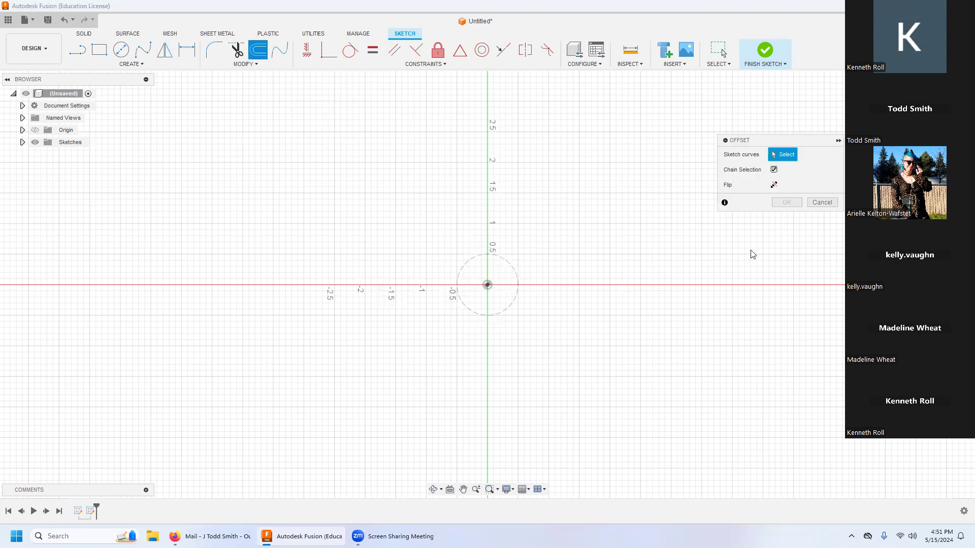
{"action": "left_click", "coordinate": [822, 203]}
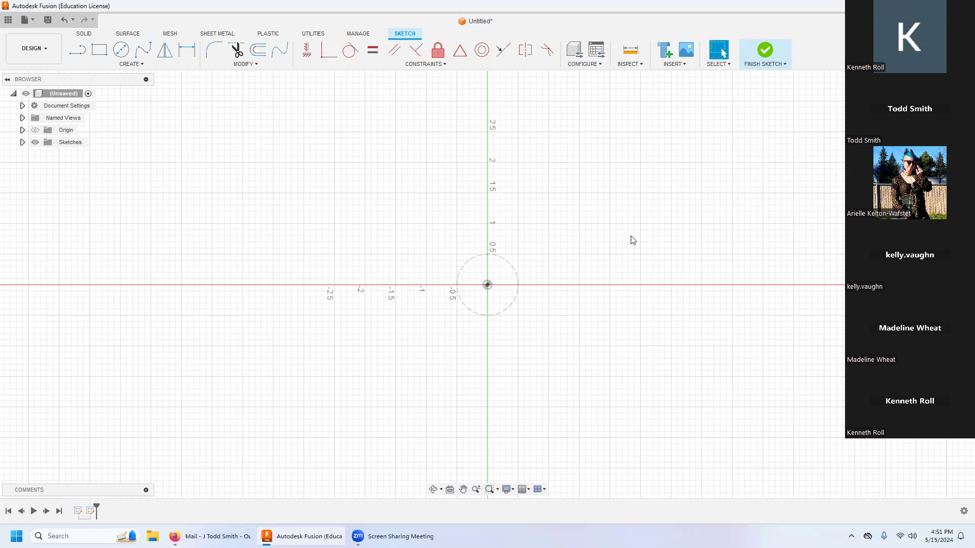
{"action": "key", "text": "p"}
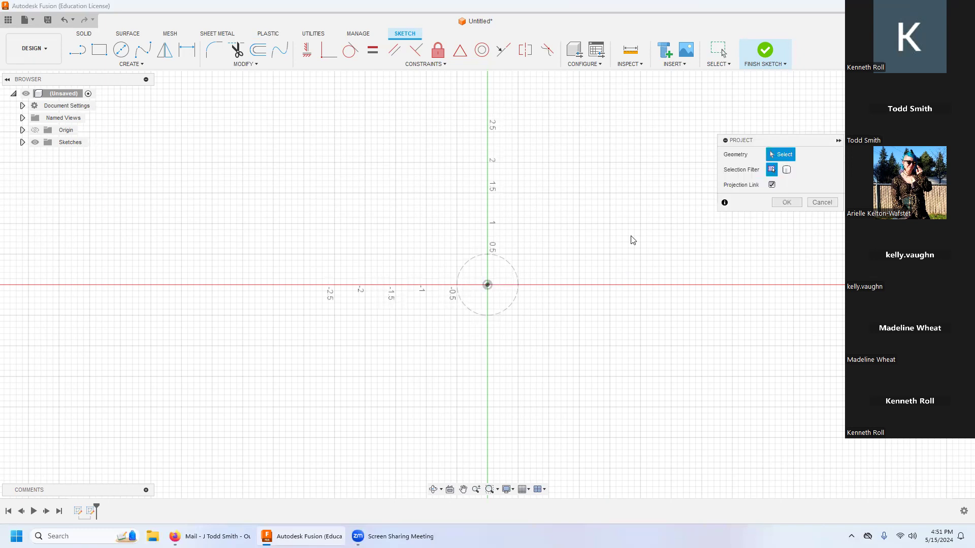
{"action": "left_click", "coordinate": [517, 276]}
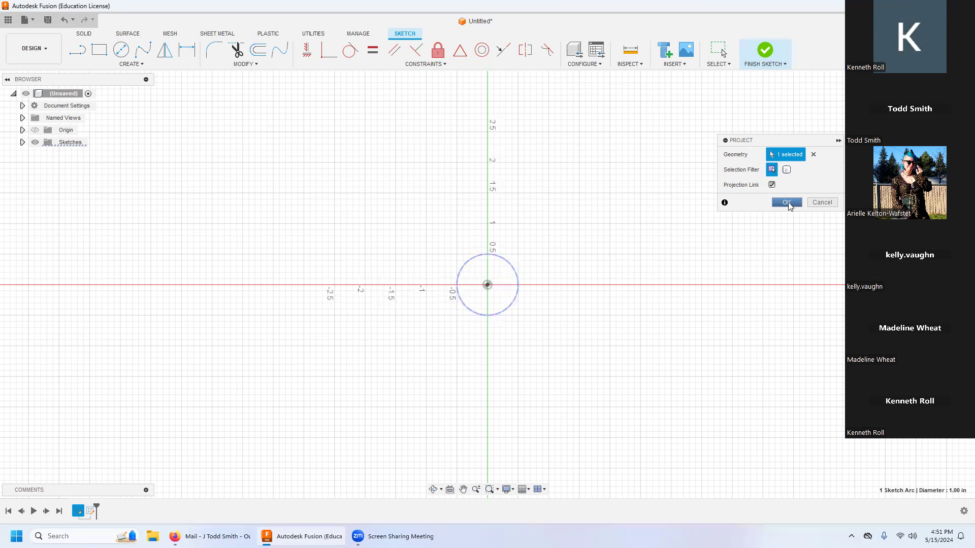
{"action": "left_click", "coordinate": [788, 204]}
- Offset the projected circle inward by 0.02 in
{"action": "left_click", "coordinate": [264, 54]}
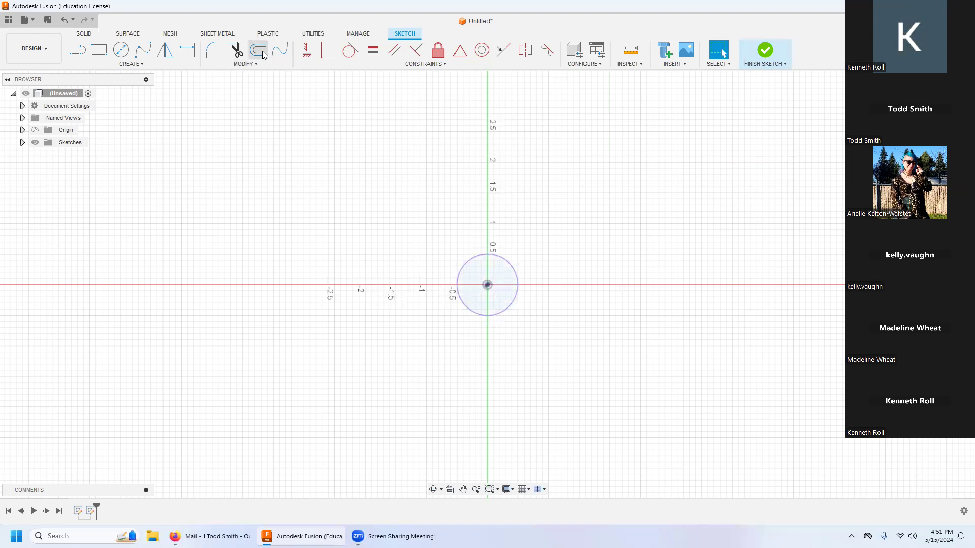
{"action": "left_click", "coordinate": [519, 274]}
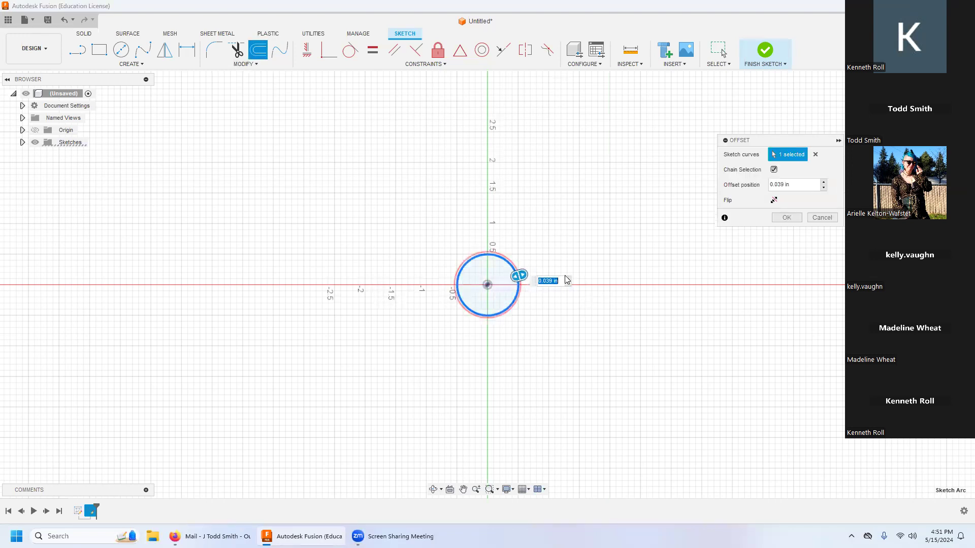
{"action": "left_click_drag", "start_coordinate": [520, 276], "coordinate": [514, 276]}
{"action": "left_click_drag", "start_coordinate": [802, 189], "coordinate": [781, 187]}
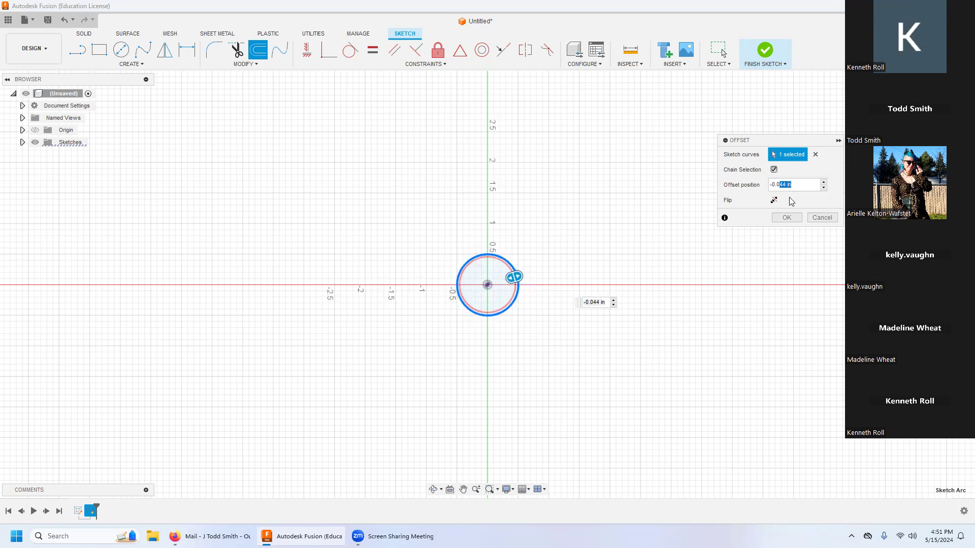
{"action": "type", "text": "1"}
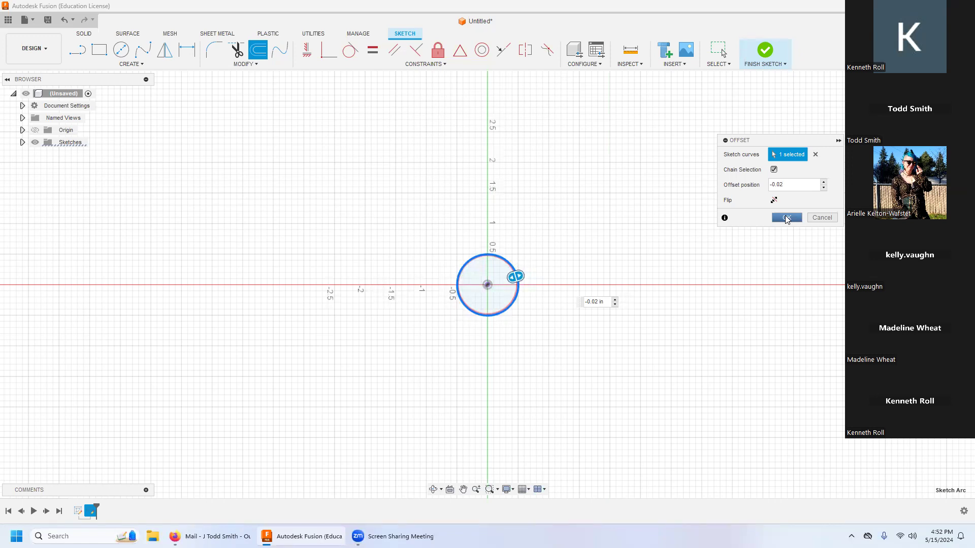
{"action": "left_click", "coordinate": [786, 219]}
- Extrude the inner offset circle's profile 0.25 in into a solid disc
{"action": "scroll", "coordinate": [509, 274], "scroll_direction": "up", "scroll_amount": 1}
{"action": "scroll", "coordinate": [509, 274], "scroll_direction": "up", "scroll_amount": 2}
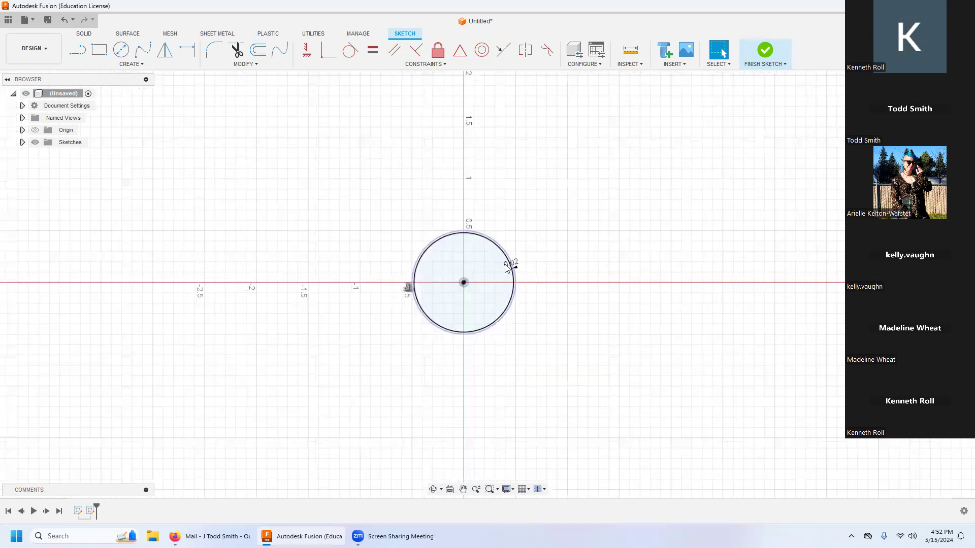
{"action": "scroll", "coordinate": [506, 268], "scroll_direction": "up", "scroll_amount": 2}
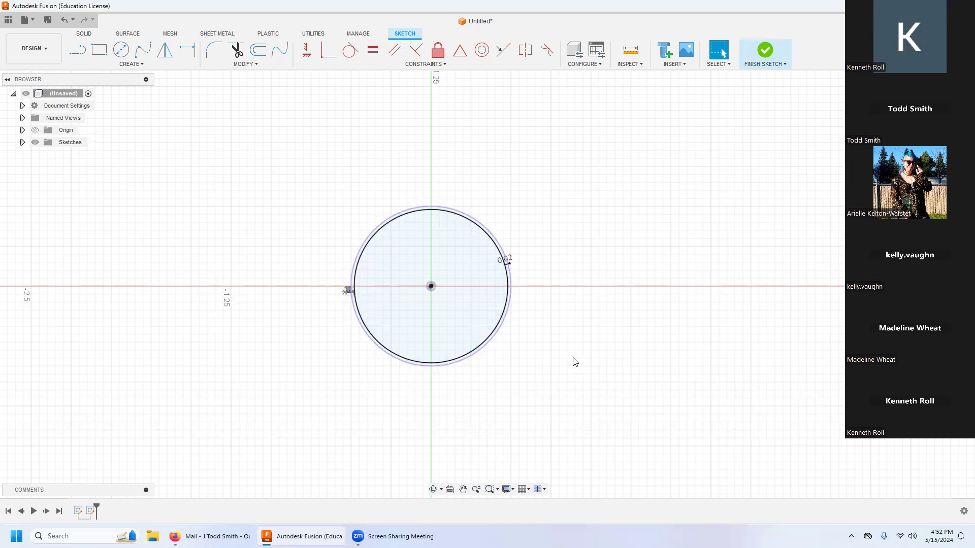
{"action": "scroll", "coordinate": [571, 363], "scroll_direction": "up", "scroll_amount": 1}
{"action": "scroll", "coordinate": [546, 369], "scroll_direction": "up", "scroll_amount": 3}
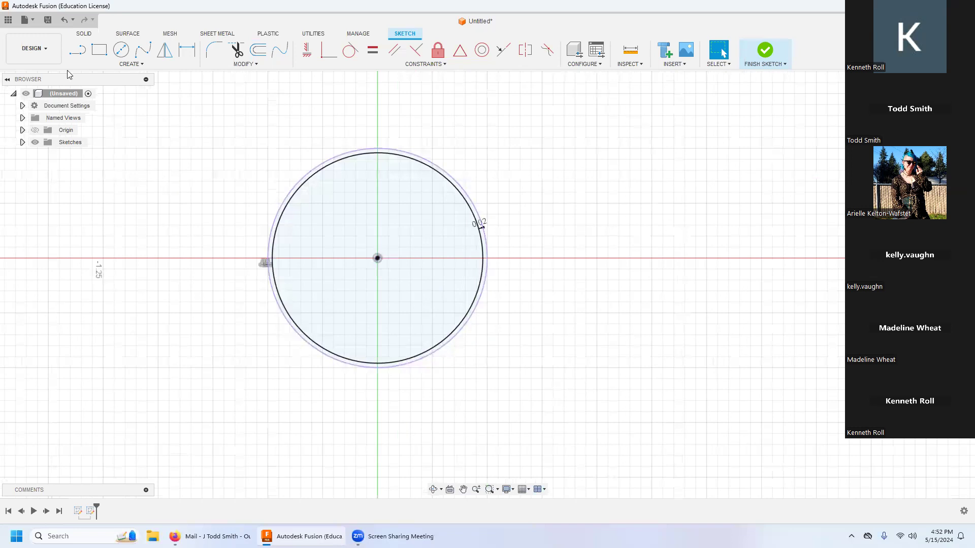
{"action": "scroll", "coordinate": [293, 290], "scroll_direction": "down", "scroll_amount": 6}
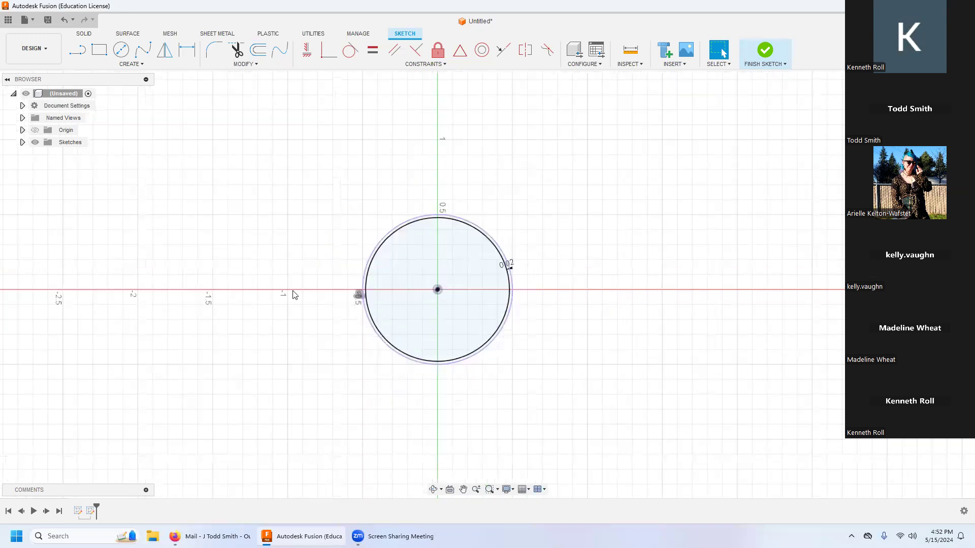
{"action": "left_click", "coordinate": [84, 35]}
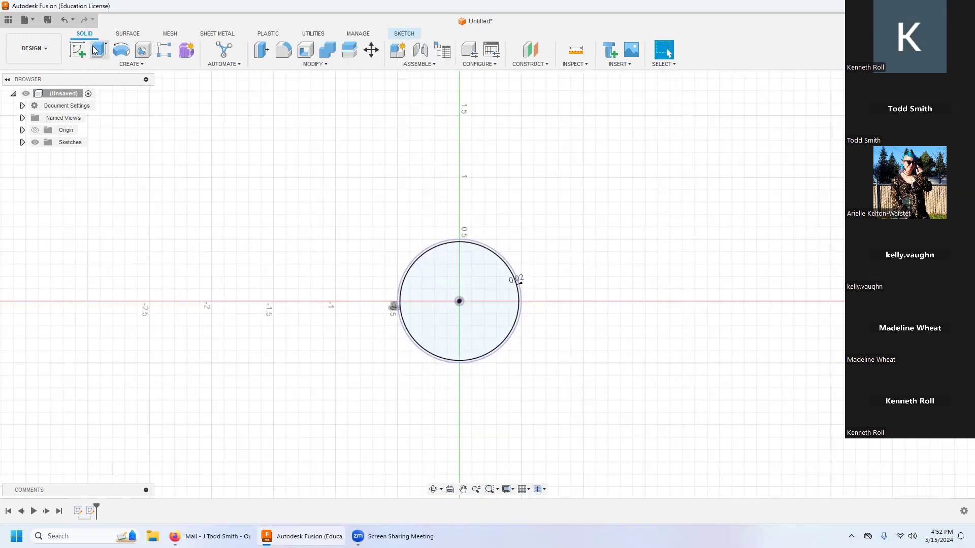
{"action": "left_click", "coordinate": [426, 312]}
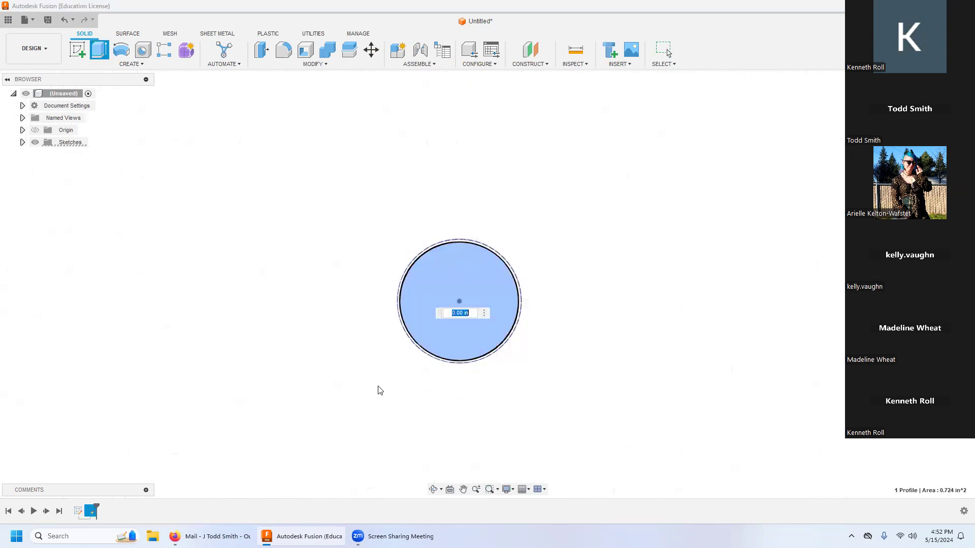
{"action": "middle_click_drag", "start_coordinate": [346, 374], "coordinate": [401, 366], "text": "shift"}
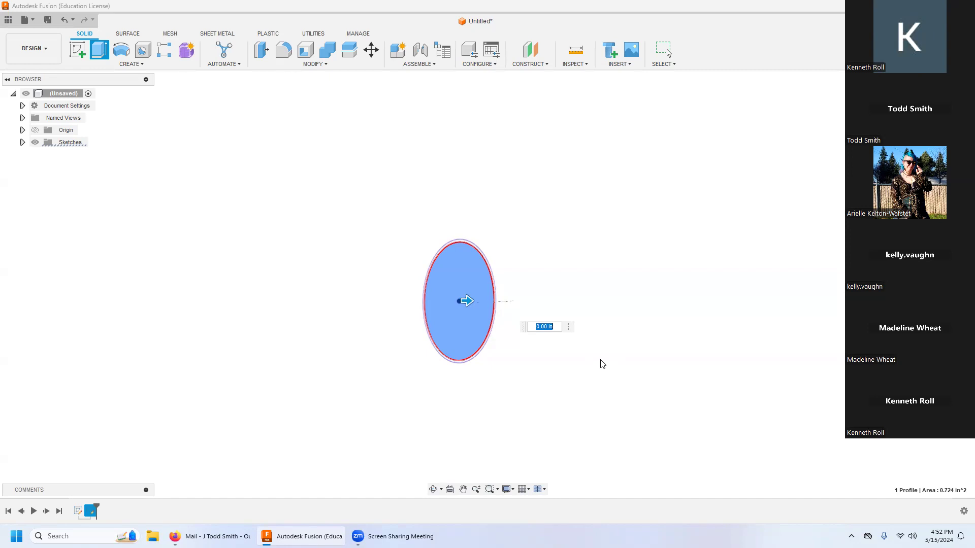
{"action": "key", "text": "BackSpace"}
{"action": "type", "text": ".25"}
{"action": "key", "text": "Return"}
- Create a new sketch on the flat circular face of the extruded disc
{"action": "middle_click_drag", "start_coordinate": [570, 261], "coordinate": [542, 250], "text": "shift"}
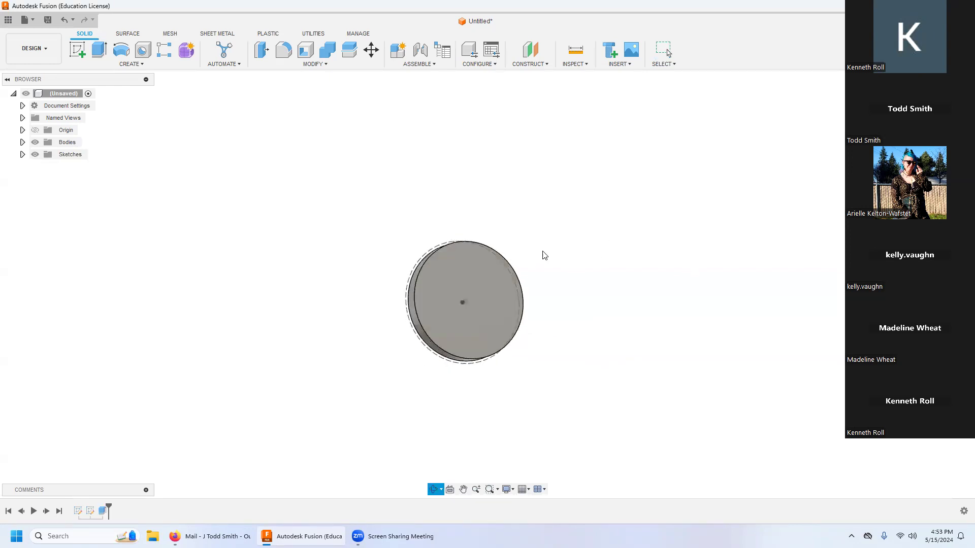
{"action": "left_click", "coordinate": [76, 51]}
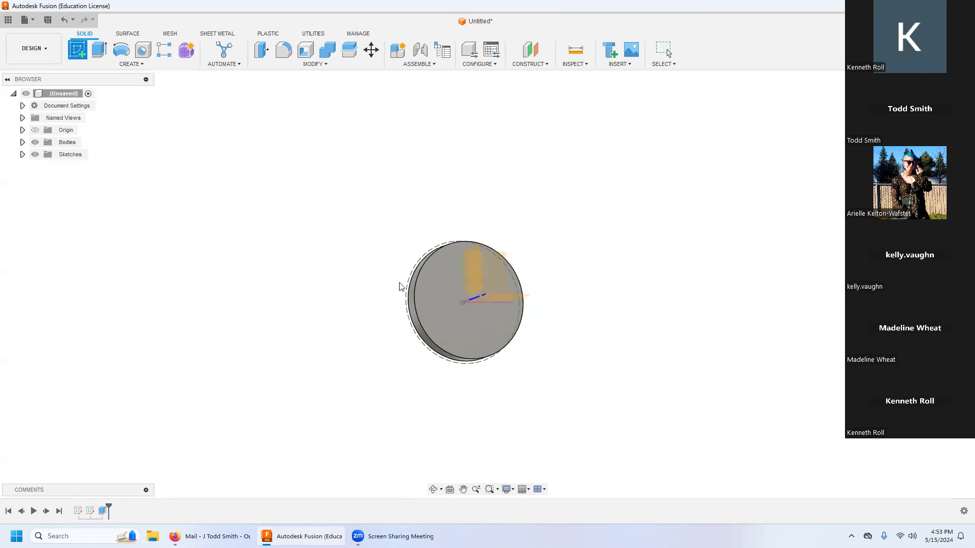
{"action": "left_click", "coordinate": [435, 292]}
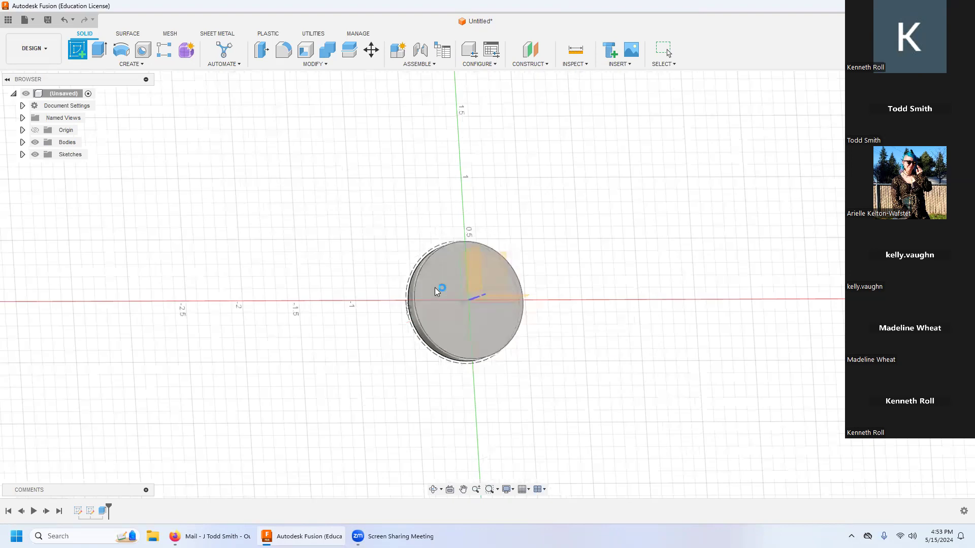
{"action": "left_click", "coordinate": [440, 341]}
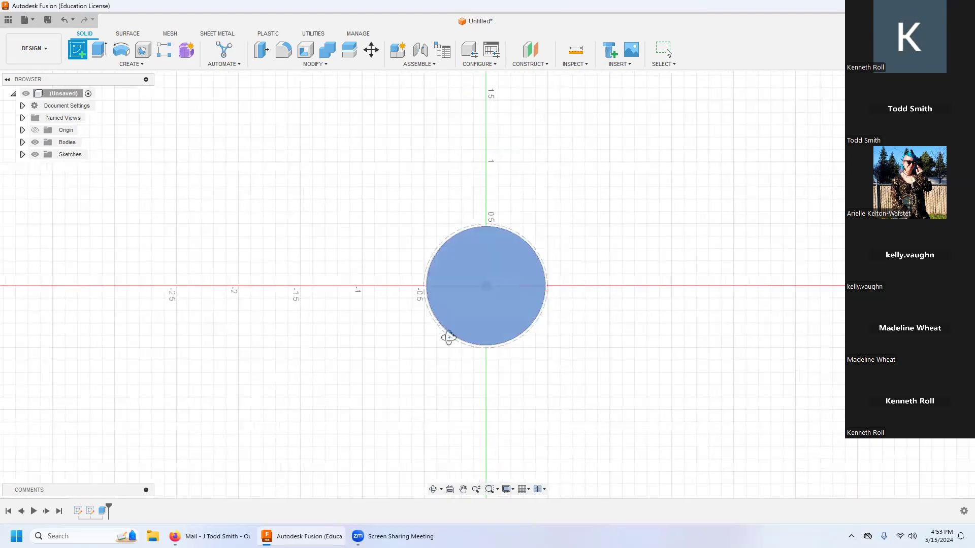
{"action": "left_click_drag", "start_coordinate": [477, 269], "coordinate": [524, 316]}
{"action": "scroll", "coordinate": [525, 315], "scroll_direction": "down", "scroll_amount": 1}
{"action": "middle_click_drag", "start_coordinate": [614, 325], "coordinate": [555, 325], "text": "shift"}
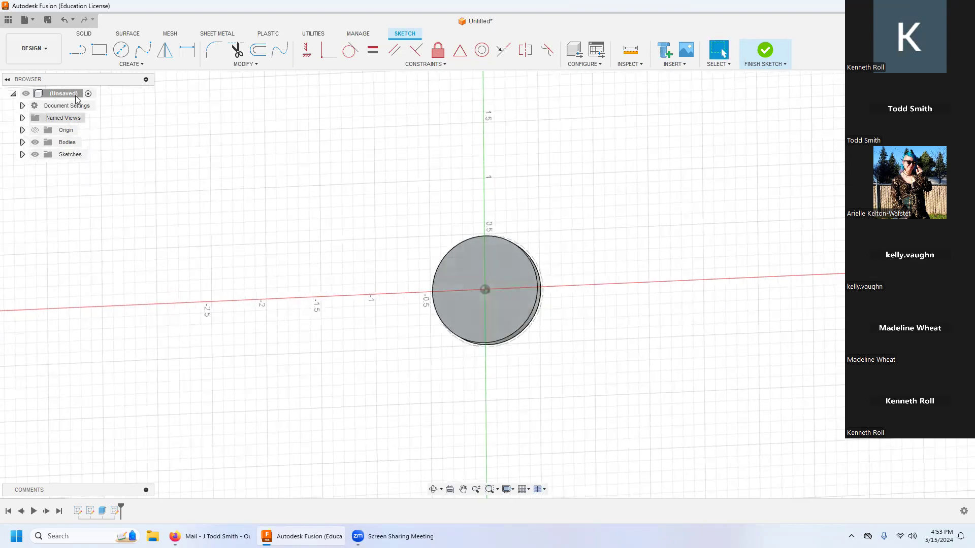
- Draw two perpendicular dashed construction lines across the full diameter of the disc's face, one along each sketch axis
{"action": "left_click", "coordinate": [77, 55]}
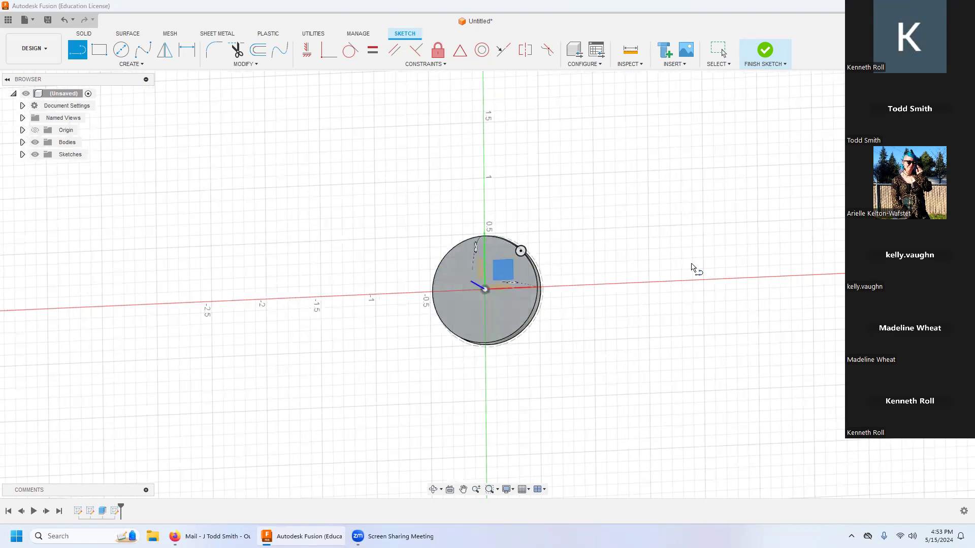
{"action": "left_click", "coordinate": [432, 292]}
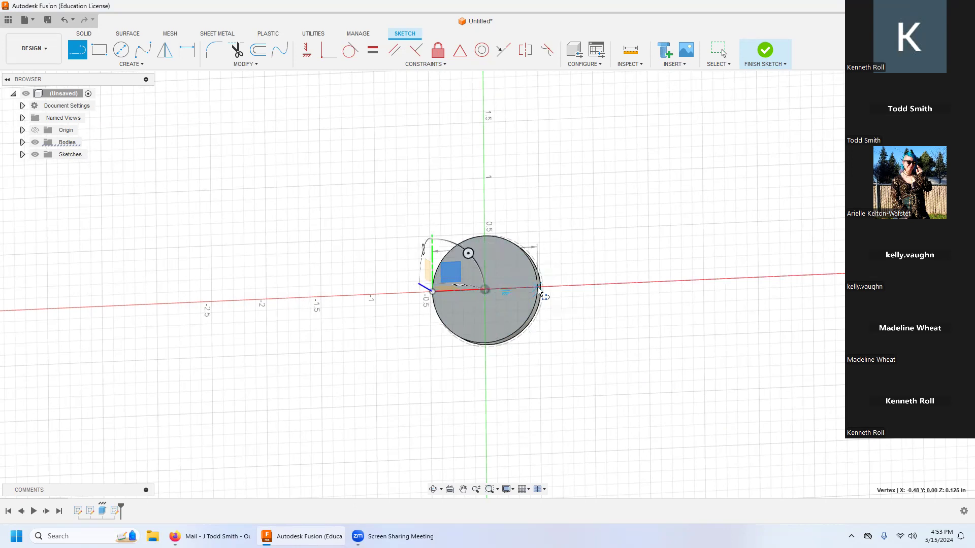
{"action": "double_click", "coordinate": [540, 291]}
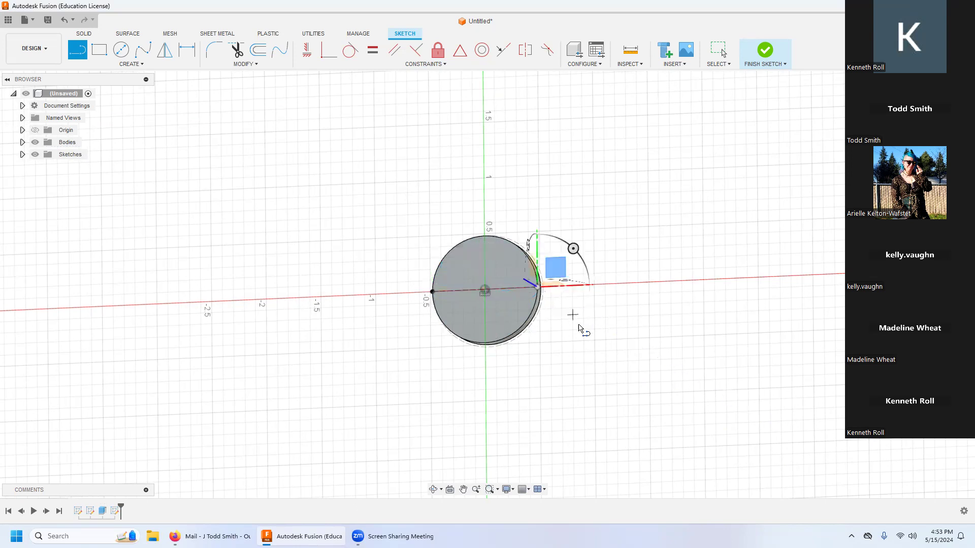
{"action": "left_click", "coordinate": [484, 237]}
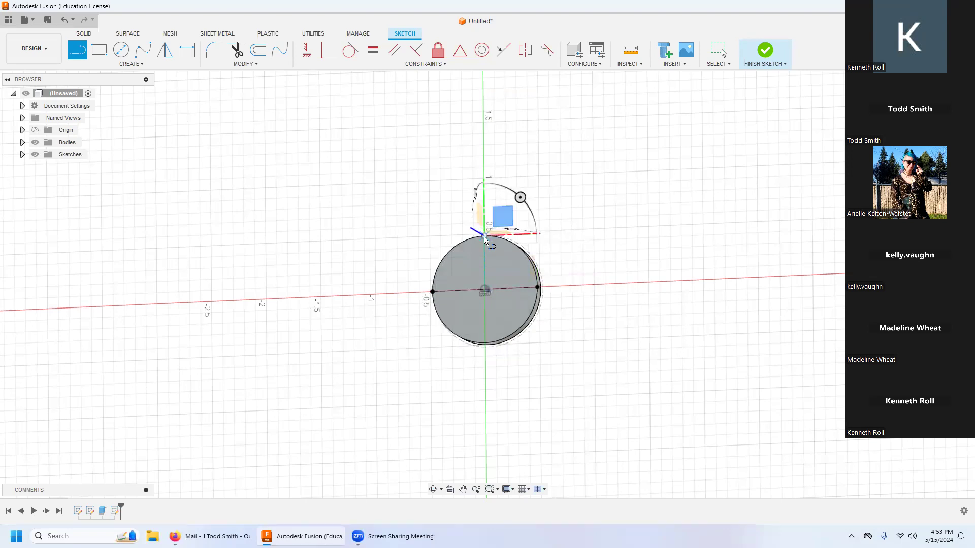
{"action": "left_click", "coordinate": [485, 343]}
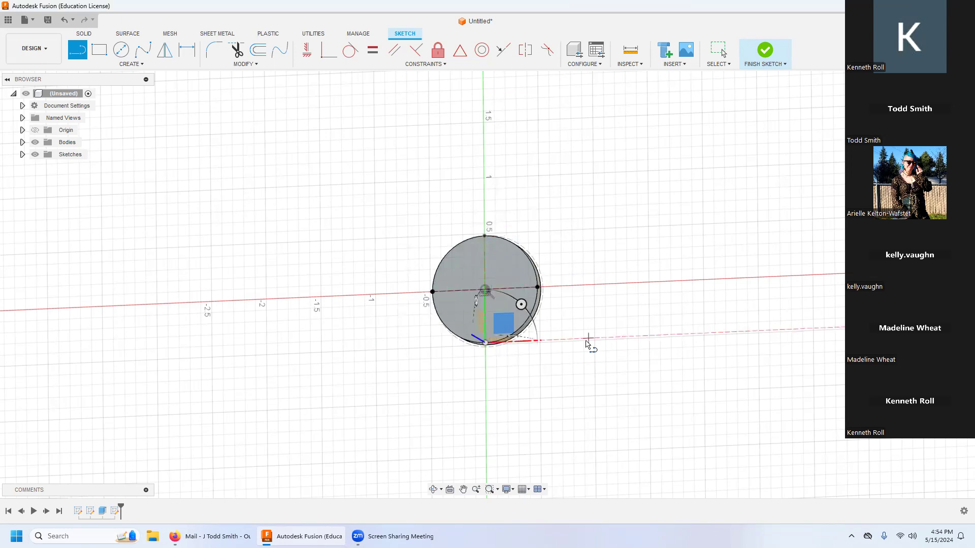
{"action": "scroll", "coordinate": [470, 286], "scroll_direction": "up", "scroll_amount": 5}
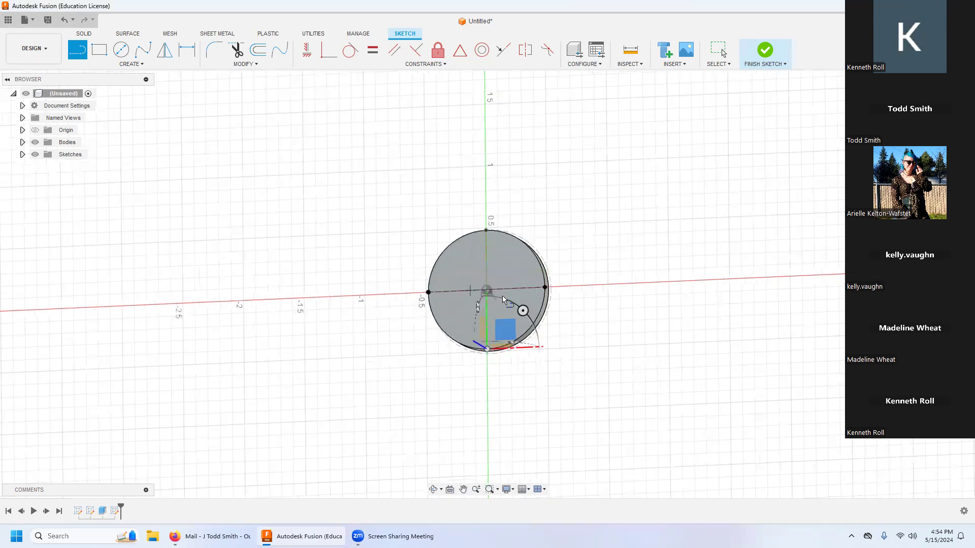
{"action": "scroll", "coordinate": [485, 285], "scroll_direction": "up", "scroll_amount": 4}
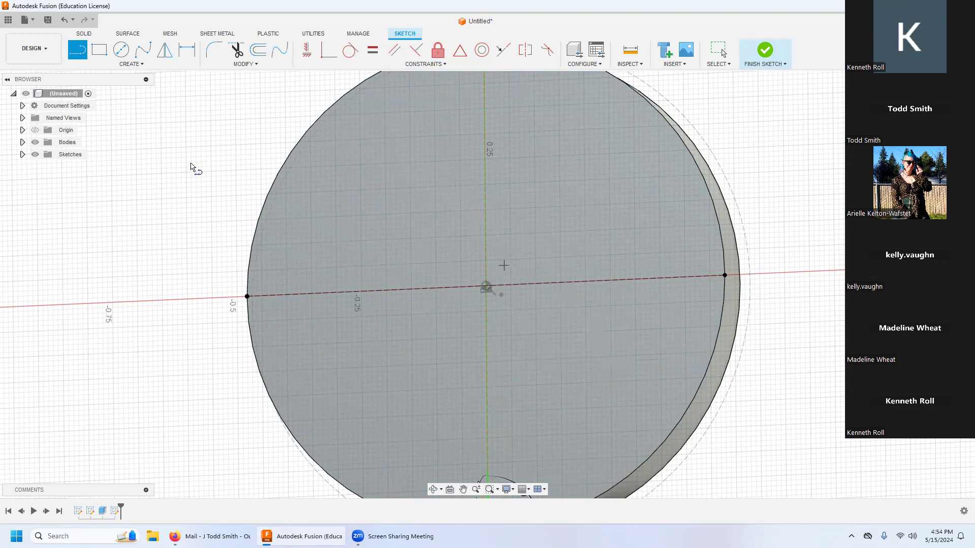
{"action": "key", "text": "Escape"}
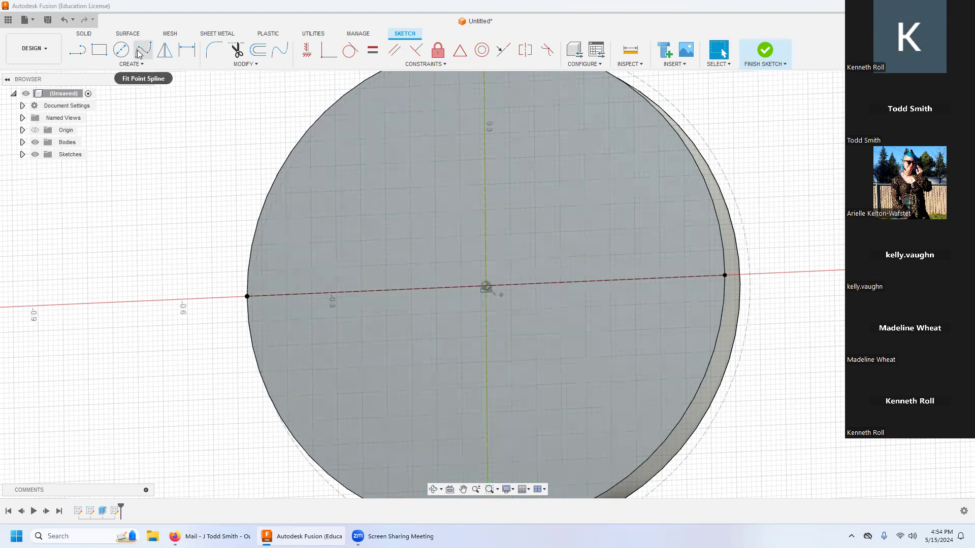
- Sketch a circle centred on the disc's face at the origin and dimension its diameter to 0.5 in
{"action": "left_click", "coordinate": [121, 50]}
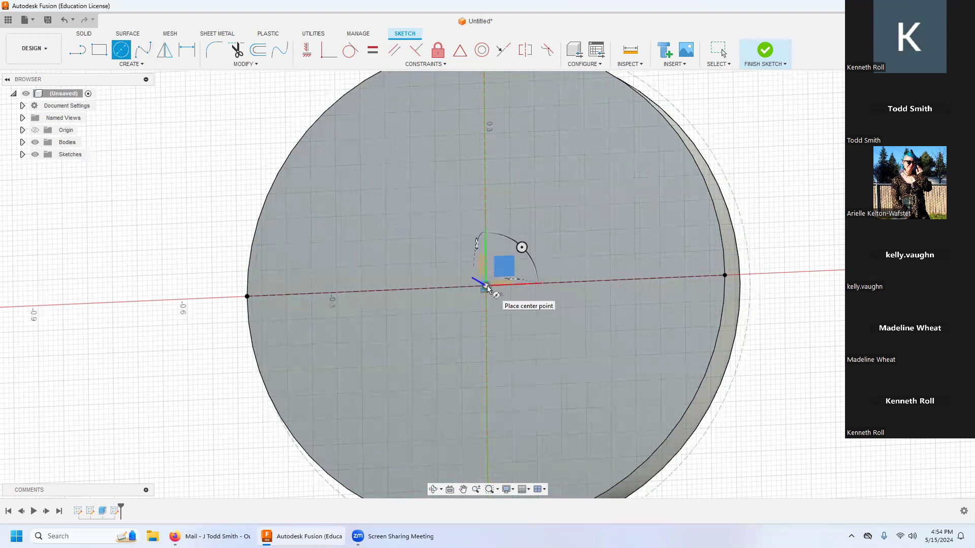
{"action": "left_click", "coordinate": [486, 287]}
{"action": "left_click", "coordinate": [539, 192]}
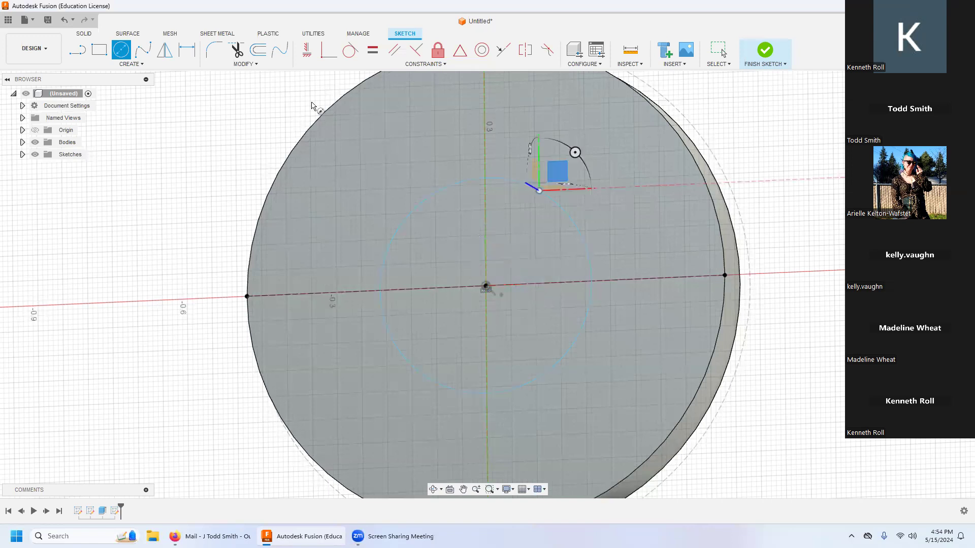
{"action": "left_click", "coordinate": [188, 51]}
{"action": "left_click", "coordinate": [589, 236]}
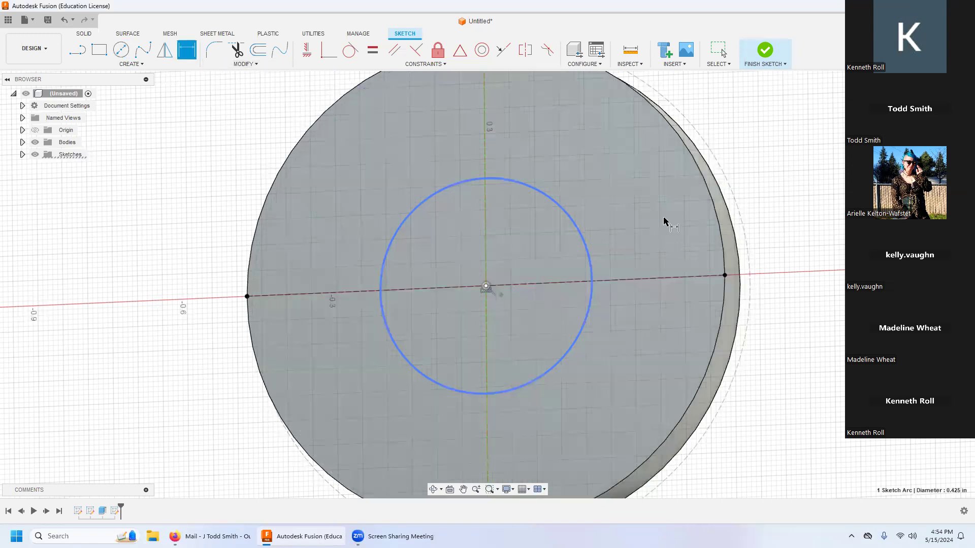
{"action": "left_click", "coordinate": [812, 154]}
{"action": "key", "text": "BackSpace"}
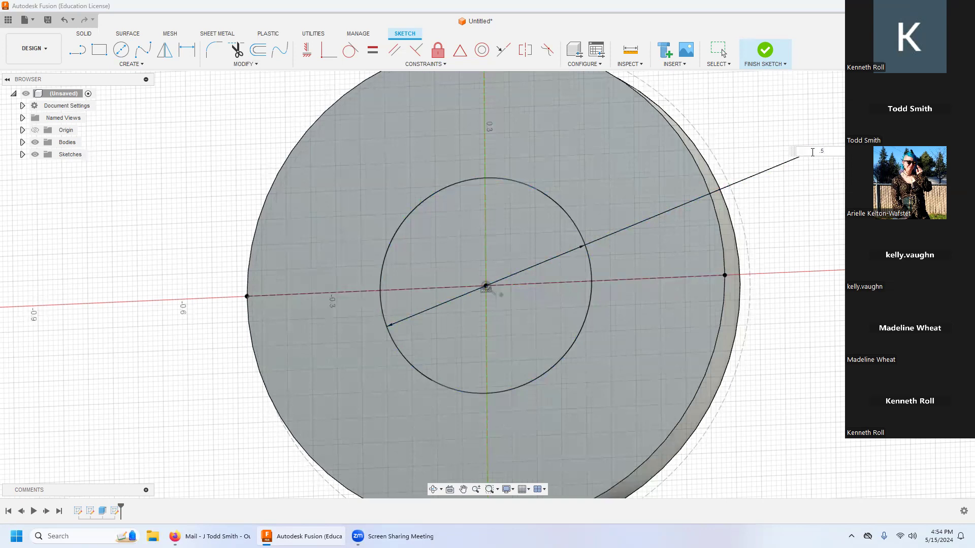
{"action": "key", "text": "Return"}
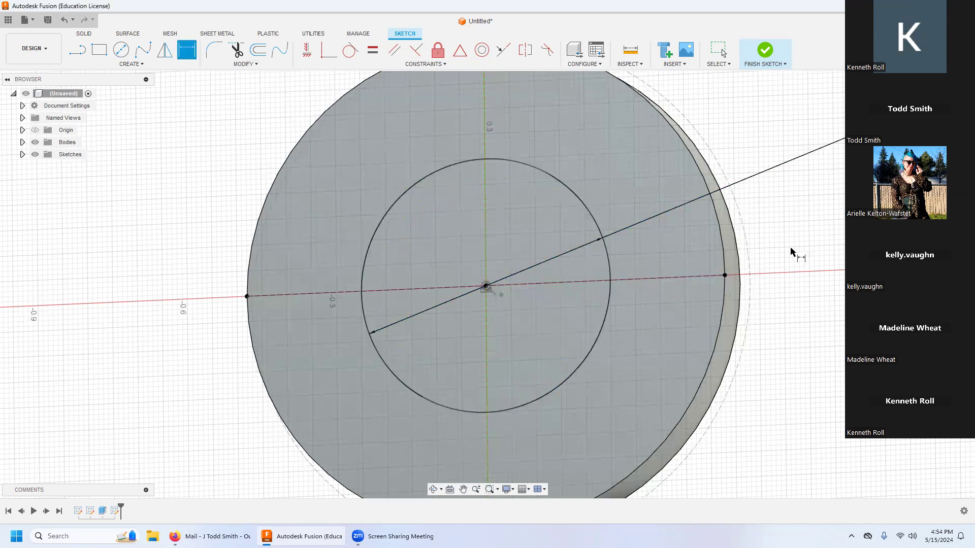
{"action": "scroll", "coordinate": [777, 254], "scroll_direction": "down", "scroll_amount": 4}
{"action": "middle_click_drag", "start_coordinate": [803, 251], "coordinate": [805, 249], "text": "shift"}
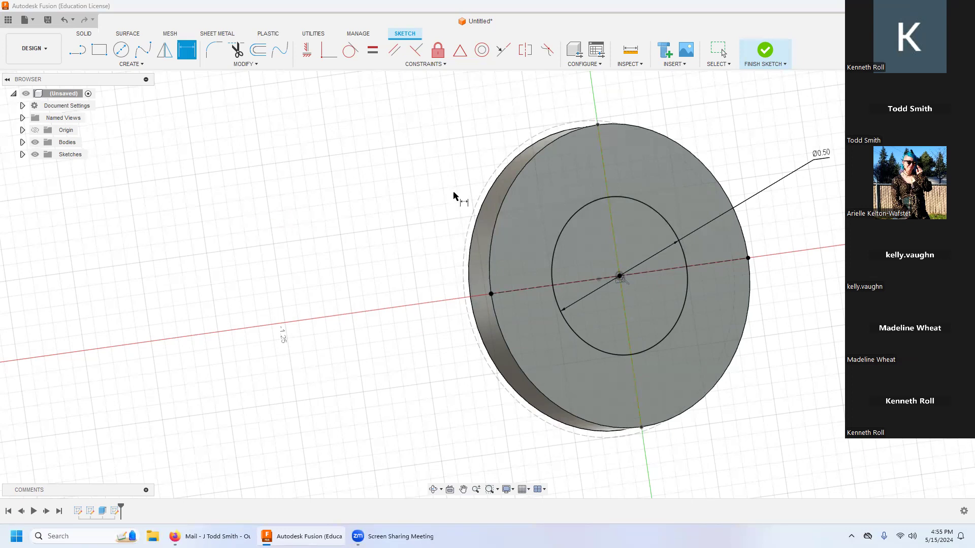
- Extrude the 0.5 in circle's profile outward 0.1 in to form a raised boss on the disc
{"action": "left_click", "coordinate": [85, 33]}
{"action": "left_click", "coordinate": [99, 54]}
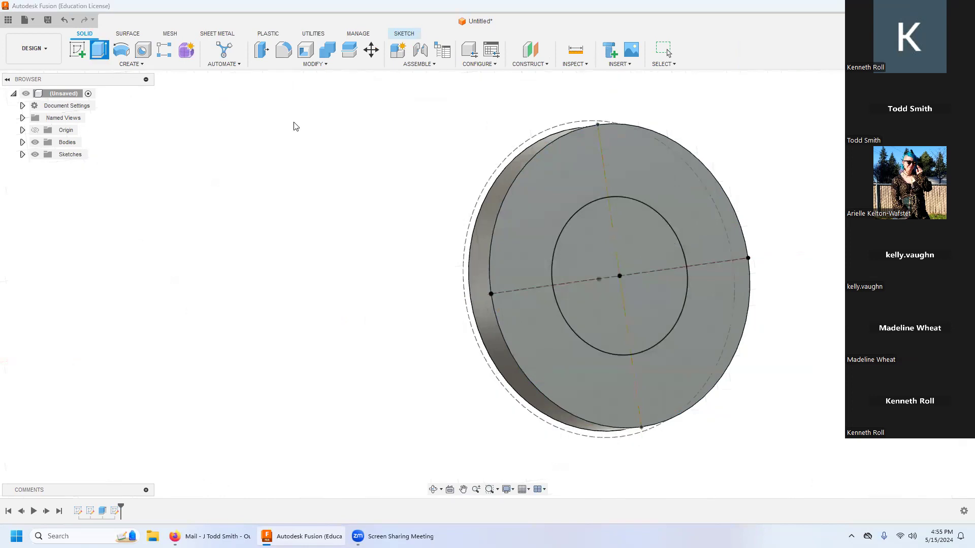
{"action": "left_click", "coordinate": [601, 256]}
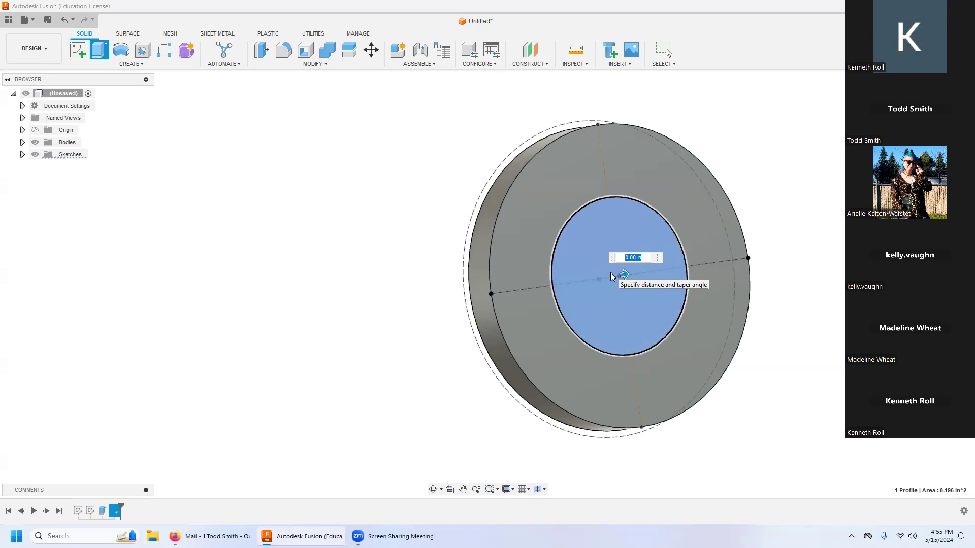
{"action": "key", "text": "BackSpace"}
{"action": "type", "text": ".125"}
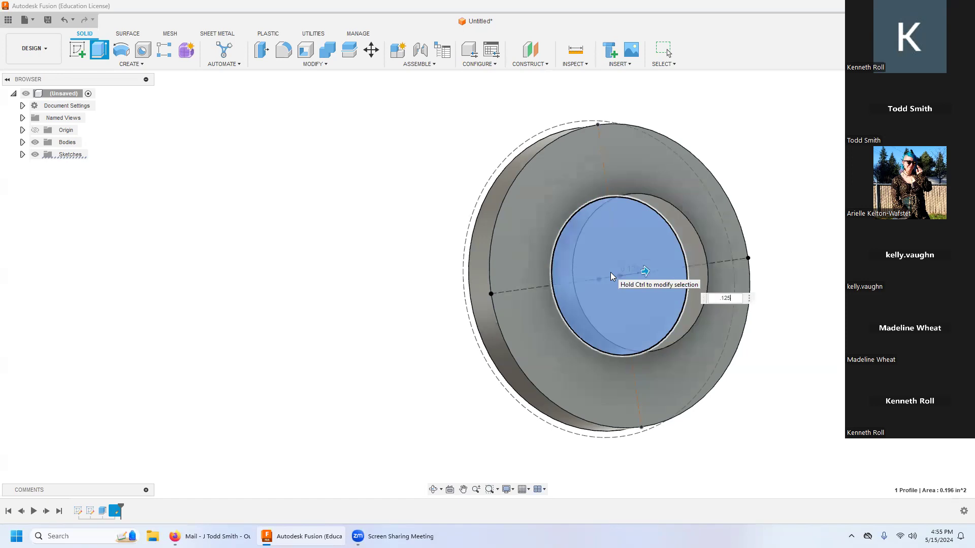
{"action": "key", "text": "BackSpace"}
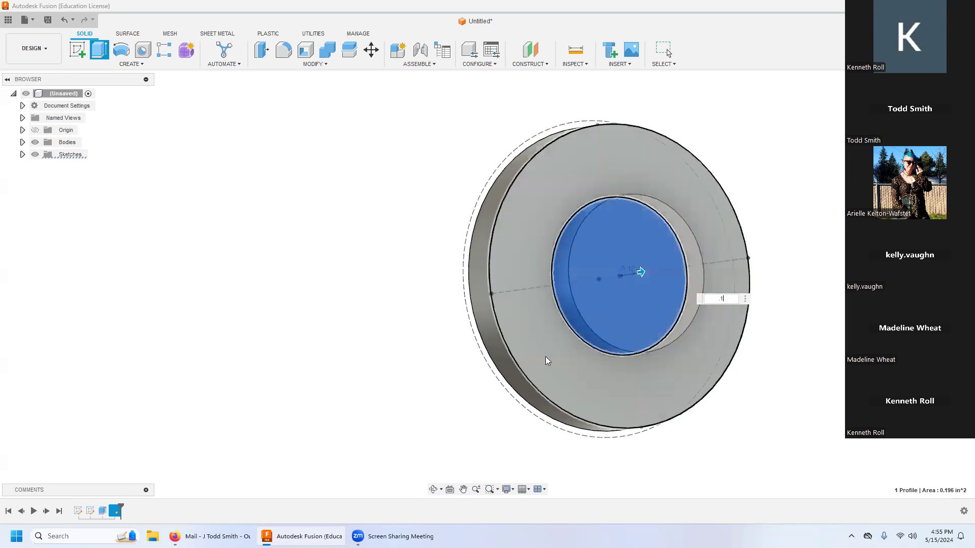
{"action": "middle_click_drag", "start_coordinate": [545, 351], "coordinate": [589, 351], "text": "shift"}
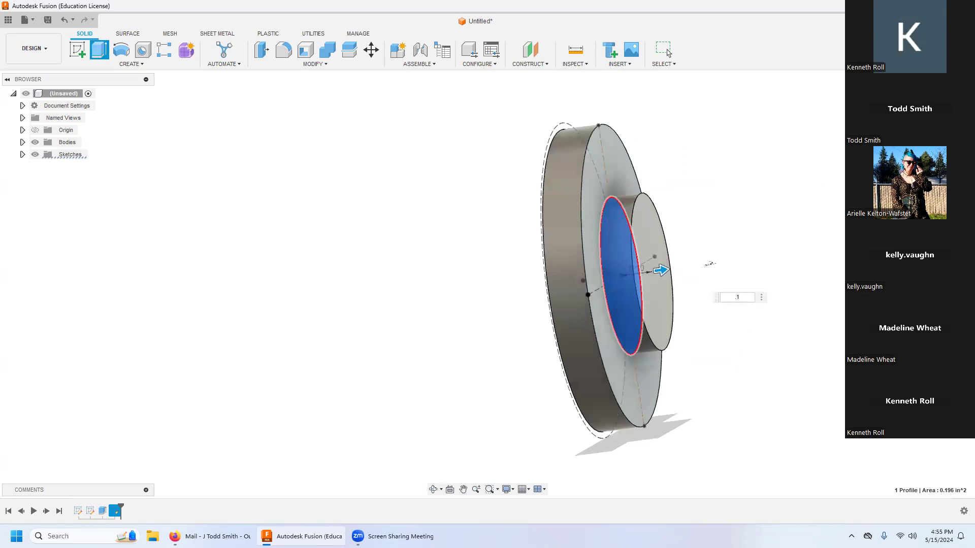
{"action": "key", "text": "Return"}
- Create a new sketch on the flat outer face of the raised boss
{"action": "middle_click_drag", "start_coordinate": [834, 312], "coordinate": [700, 307], "text": "shift"}
{"action": "left_click", "coordinate": [677, 294]}
{"action": "left_click", "coordinate": [78, 49]}
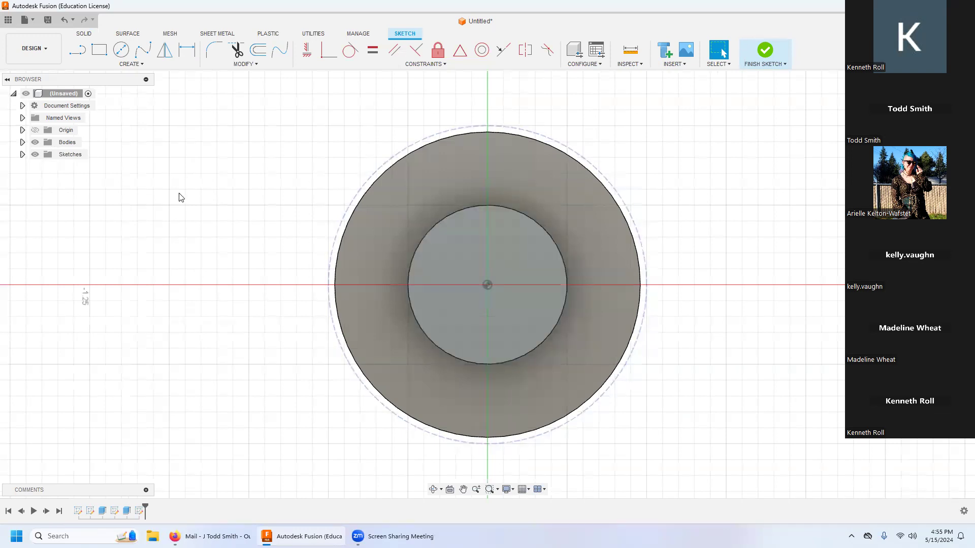
- Sketch a circle at the centre of the boss face and dimension its diameter to 0.1 in
{"action": "left_click", "coordinate": [121, 51]}
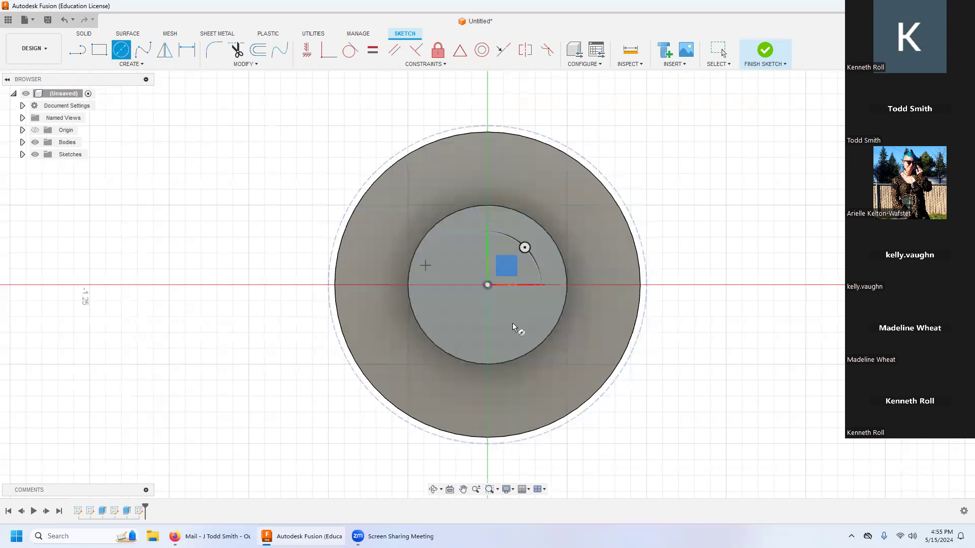
{"action": "left_click", "coordinate": [485, 285]}
{"action": "left_click", "coordinate": [480, 269]}
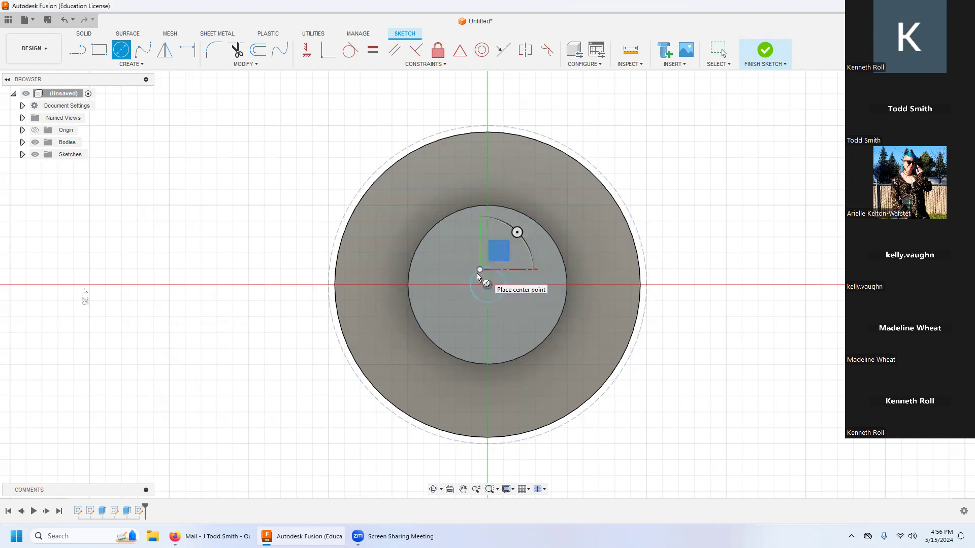
{"action": "key", "text": "Escape"}
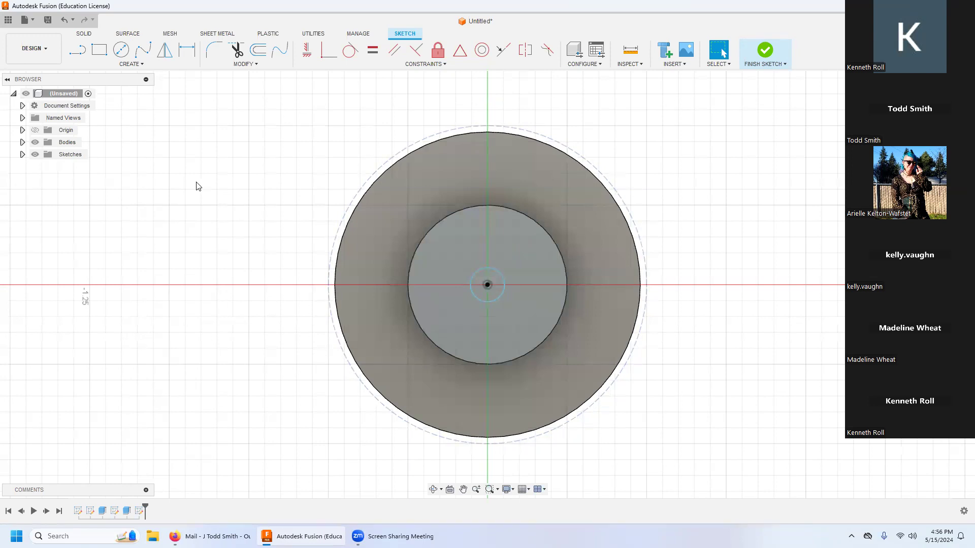
{"action": "left_click", "coordinate": [185, 51]}
{"action": "left_click", "coordinate": [499, 276]}
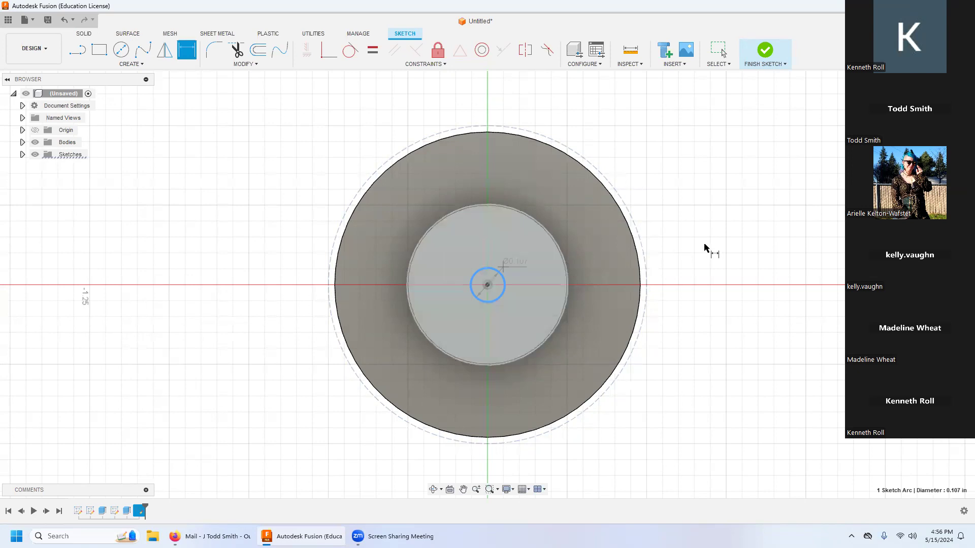
{"action": "left_click", "coordinate": [729, 189]}
{"action": "key", "text": "BackSpace"}
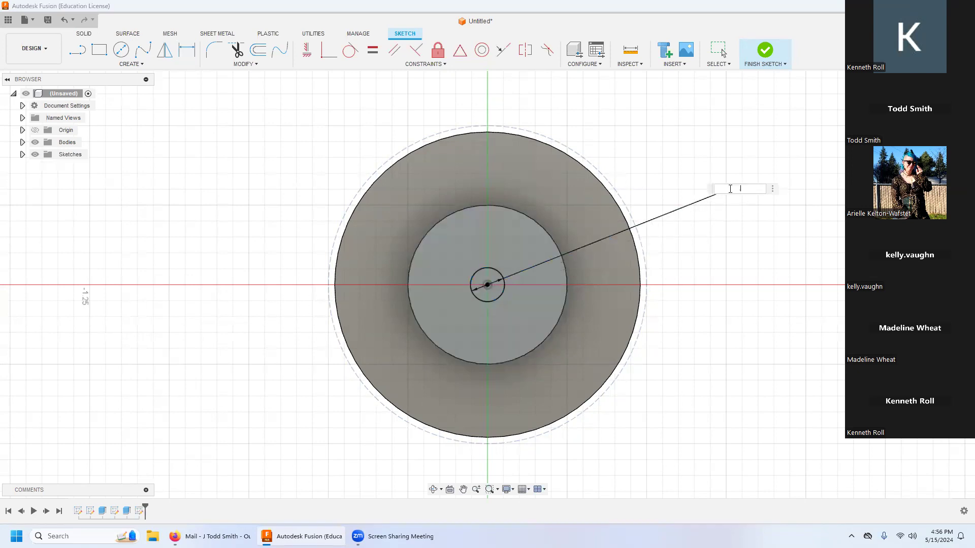
{"action": "key", "text": "Return"}
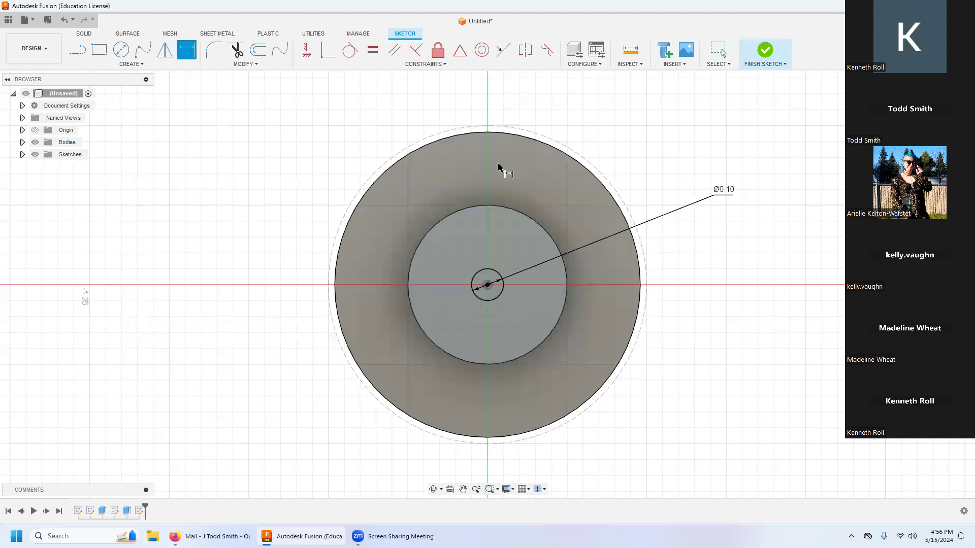
- Extrude the 0.1 in circle's profile 0.5 in outward from the boss to form a thin shaft
{"action": "left_click", "coordinate": [82, 36]}
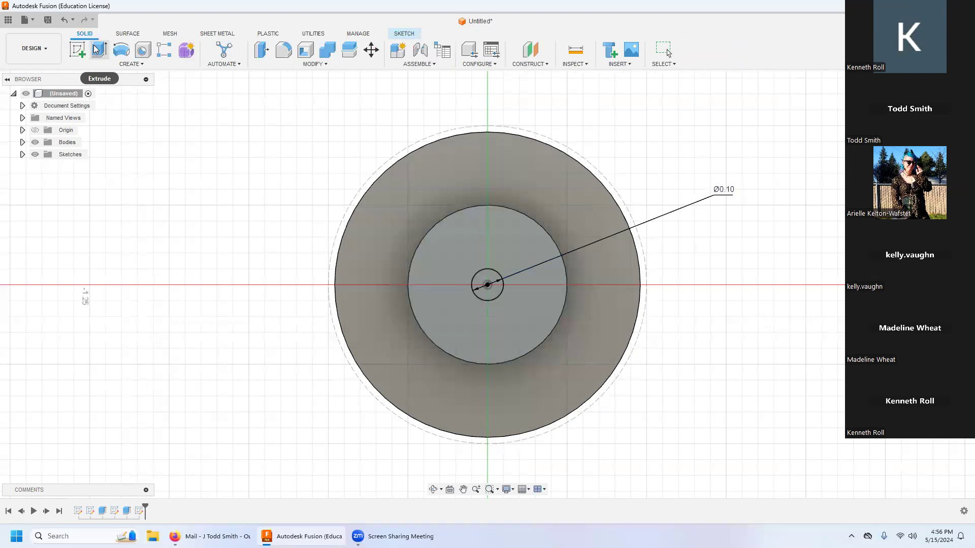
{"action": "middle_click_drag", "start_coordinate": [413, 246], "coordinate": [646, 324], "text": "shift"}
{"action": "key", "text": "e"}
{"action": "left_click", "coordinate": [632, 285]}
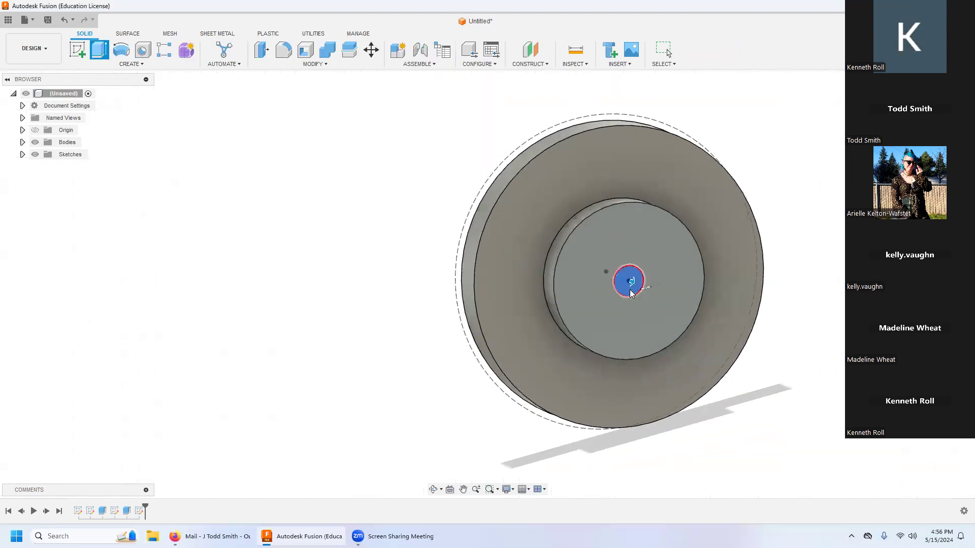
{"action": "left_click_drag", "start_coordinate": [645, 293], "coordinate": [733, 326]}
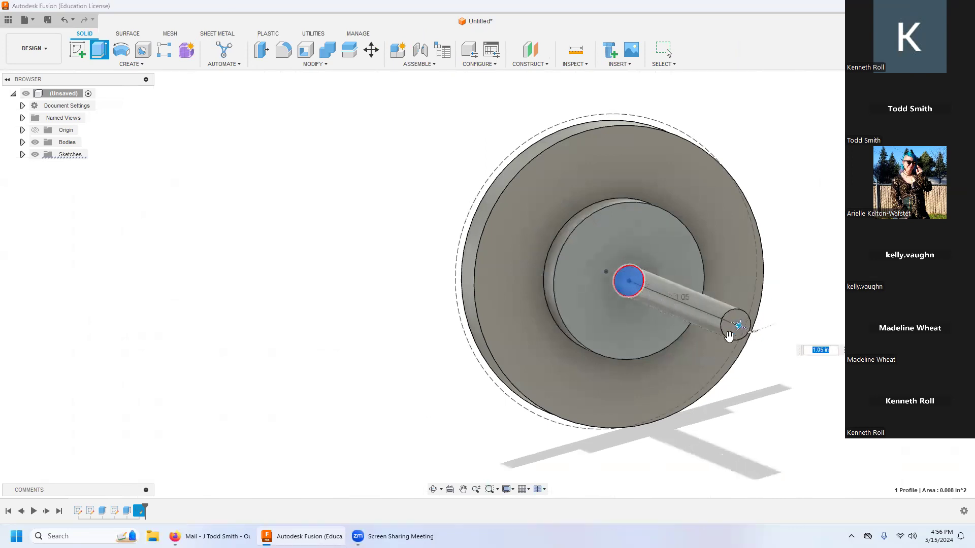
{"action": "middle_click_drag", "start_coordinate": [648, 378], "coordinate": [679, 357], "text": "shift"}
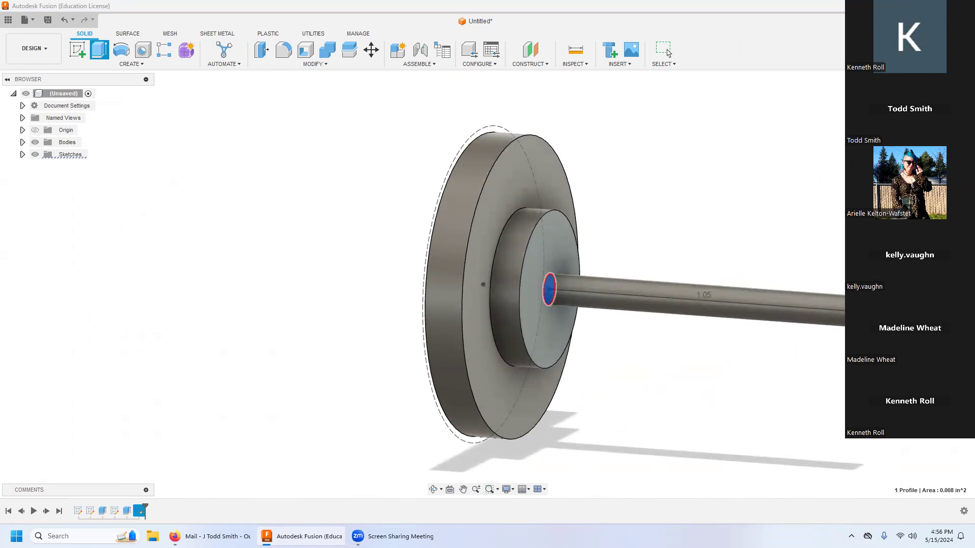
{"action": "type", "text": ".5"}
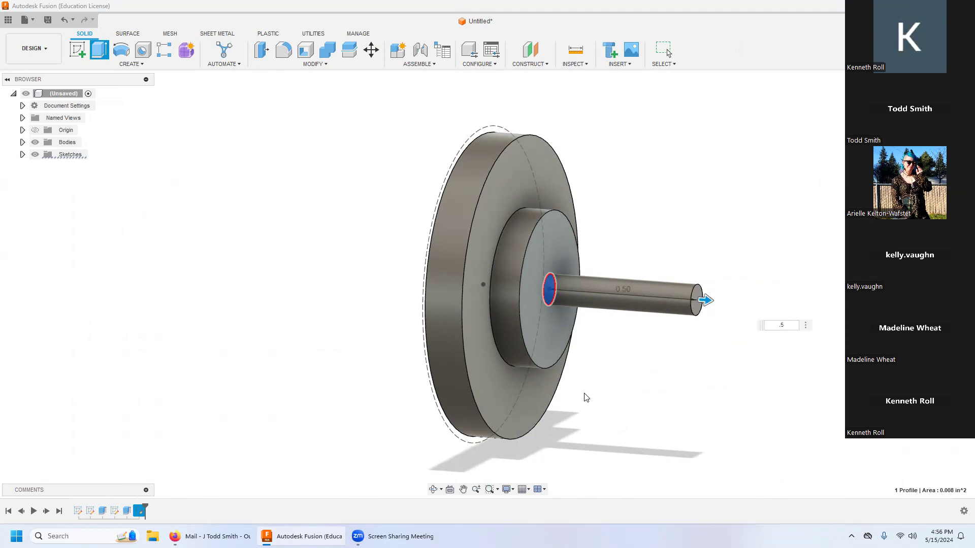
{"action": "scroll", "coordinate": [604, 384], "scroll_direction": "down", "scroll_amount": 2}
{"action": "middle_click_drag", "start_coordinate": [604, 380], "coordinate": [659, 381], "text": "shift"}
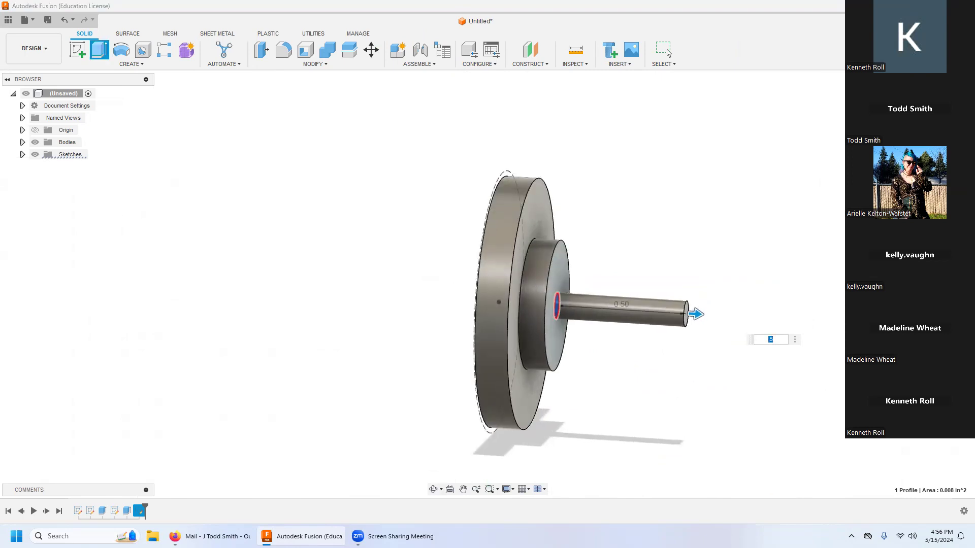
{"action": "key", "text": "Return"}
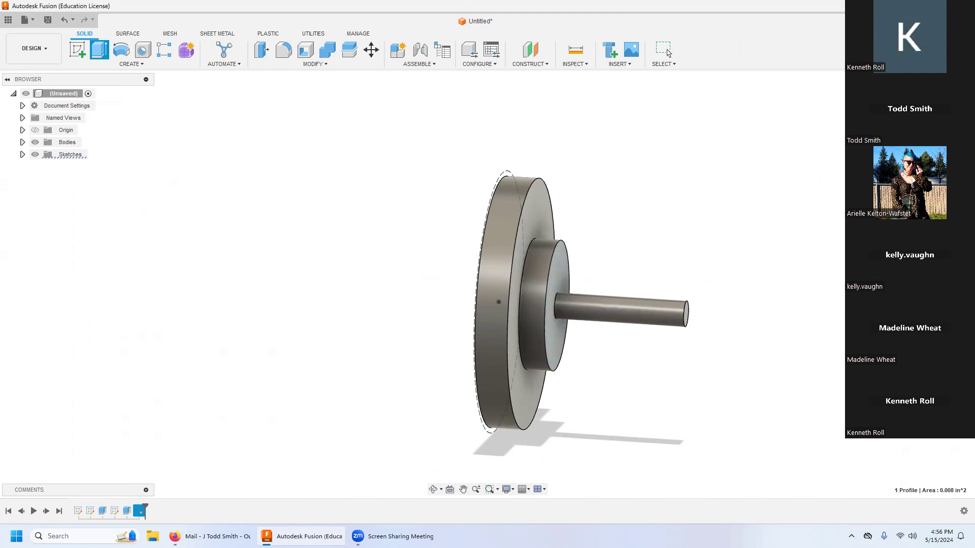
- Create a new sketch on the flat back face of the disc, opposite the boss and shaft
{"action": "middle_click_drag", "start_coordinate": [630, 352], "coordinate": [640, 354], "text": "shift"}
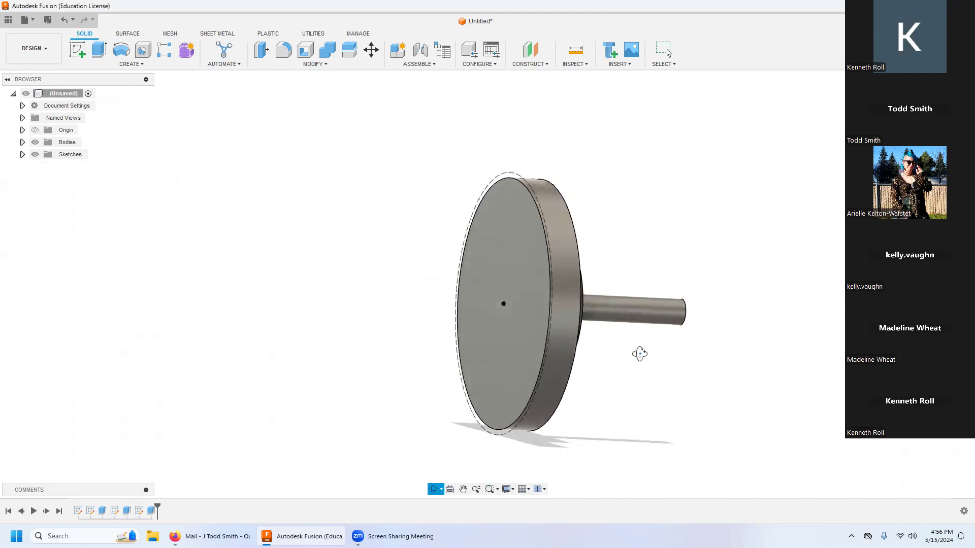
{"action": "left_click", "coordinate": [78, 50]}
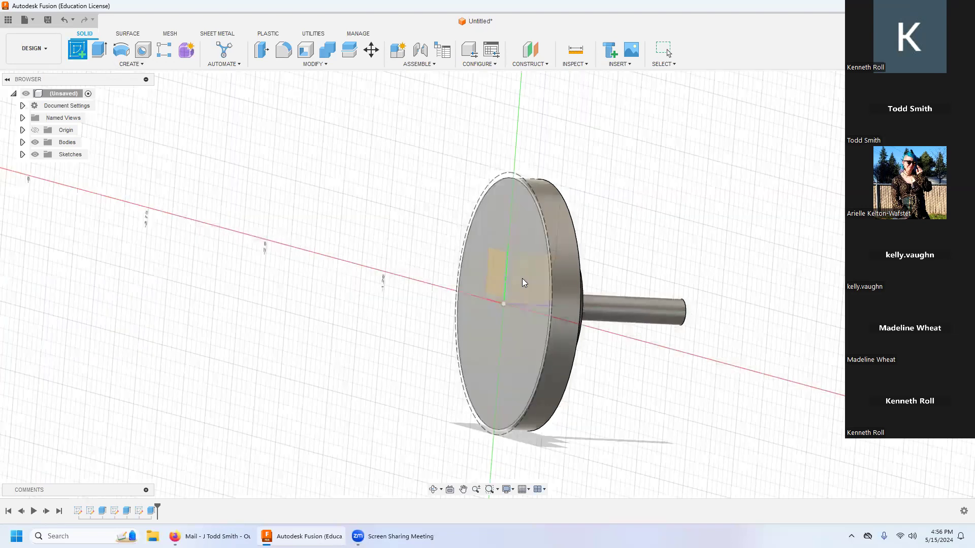
{"action": "left_click", "coordinate": [524, 282]}
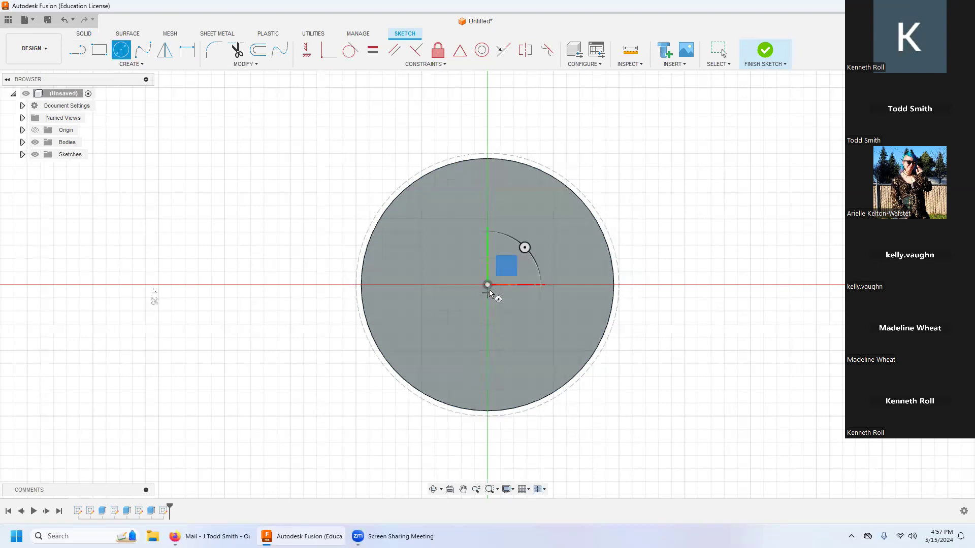
- Sketch a circle at the centre of the disc's back face and dimension its diameter to 0.1 in
{"action": "left_click_drag", "start_coordinate": [488, 285], "coordinate": [478, 268]}
{"action": "key", "text": "Escape"}
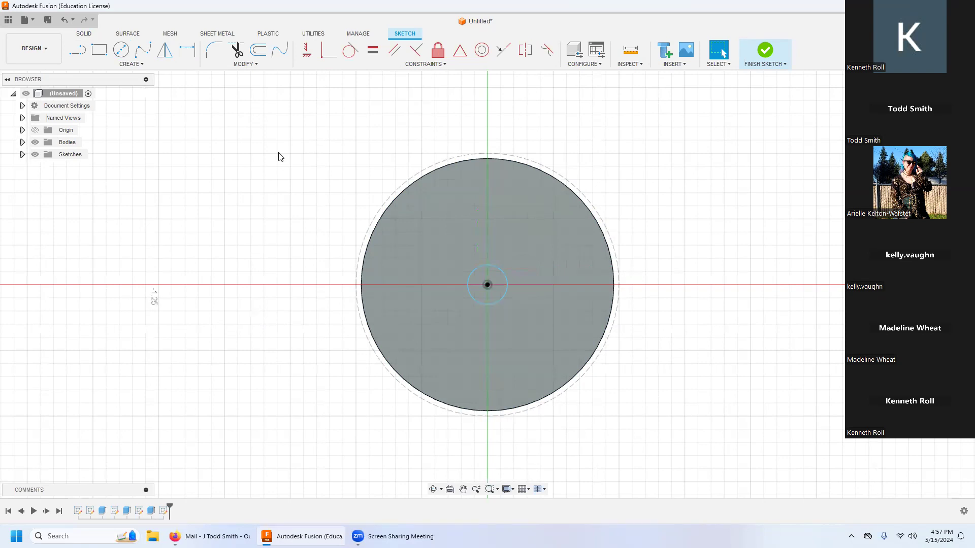
{"action": "left_click", "coordinate": [186, 49]}
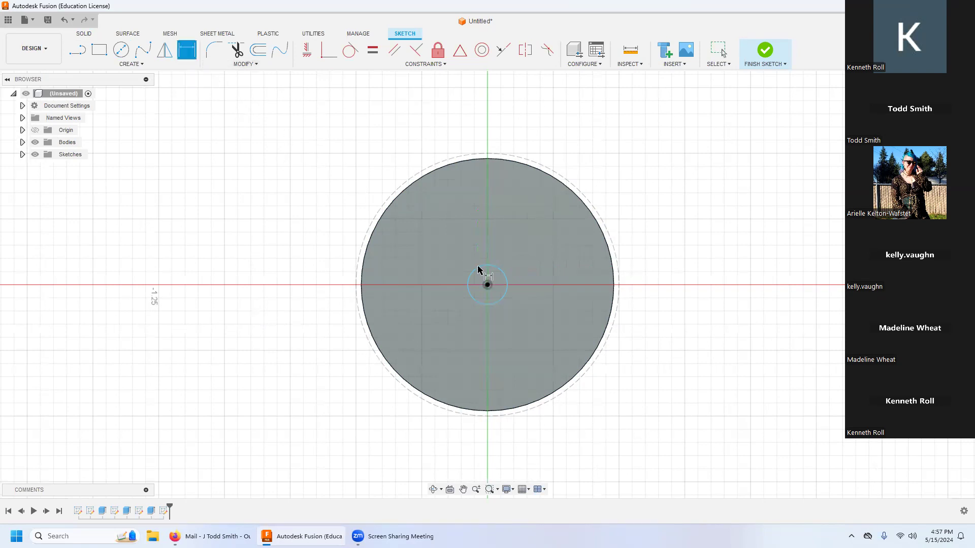
{"action": "left_click", "coordinate": [506, 285]}
{"action": "left_click", "coordinate": [529, 275]}
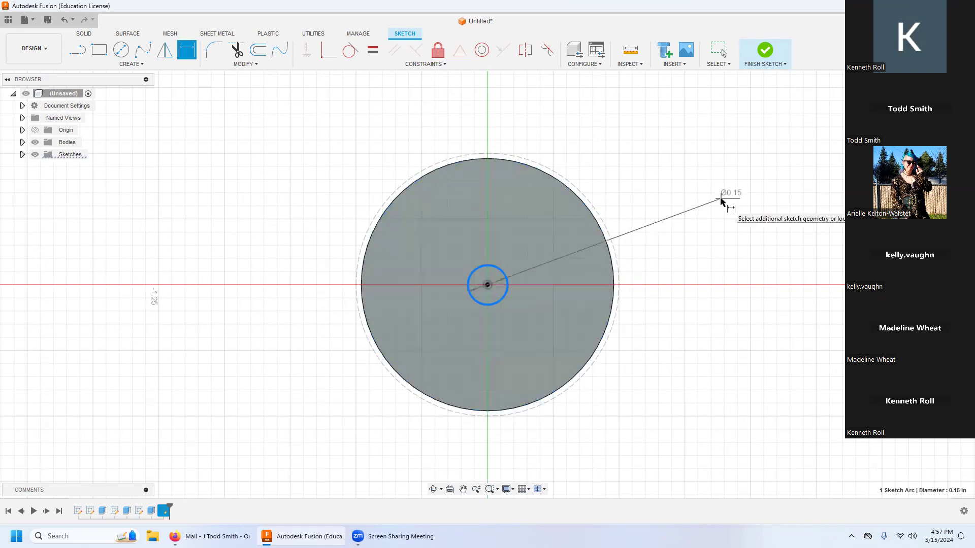
{"action": "left_click", "coordinate": [721, 201]}
{"action": "type", "text": "1"}
{"action": "key", "text": "Return"}
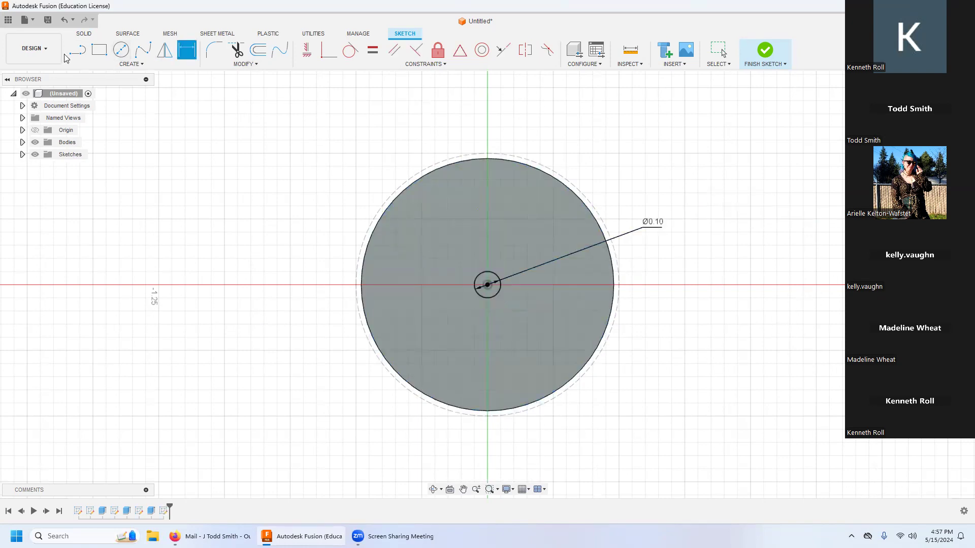
- Extrude the new 0.1 in circle's profile 0.25 in outward from the disc's back face to form a short stub shaft
{"action": "left_click", "coordinate": [84, 35]}
{"action": "left_click", "coordinate": [99, 50]}
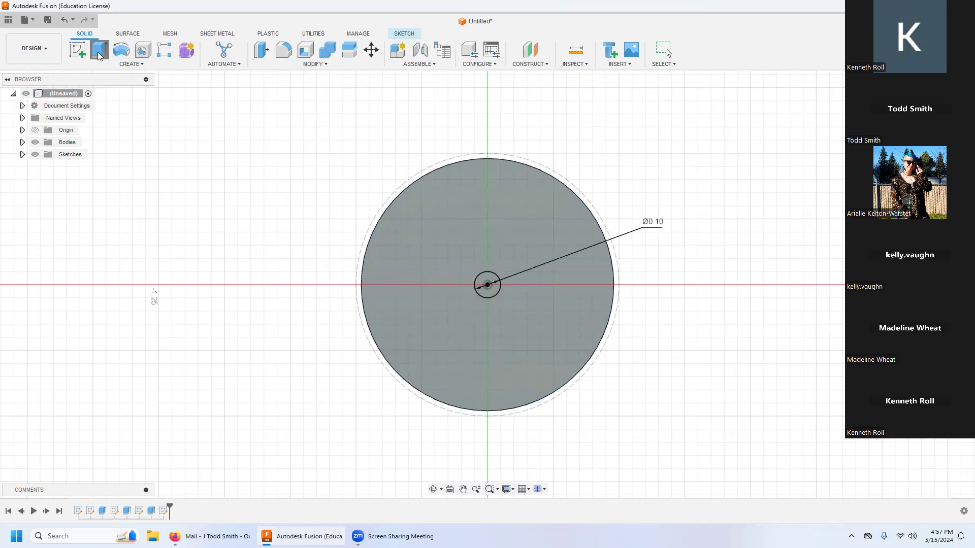
{"action": "left_click", "coordinate": [504, 315]}
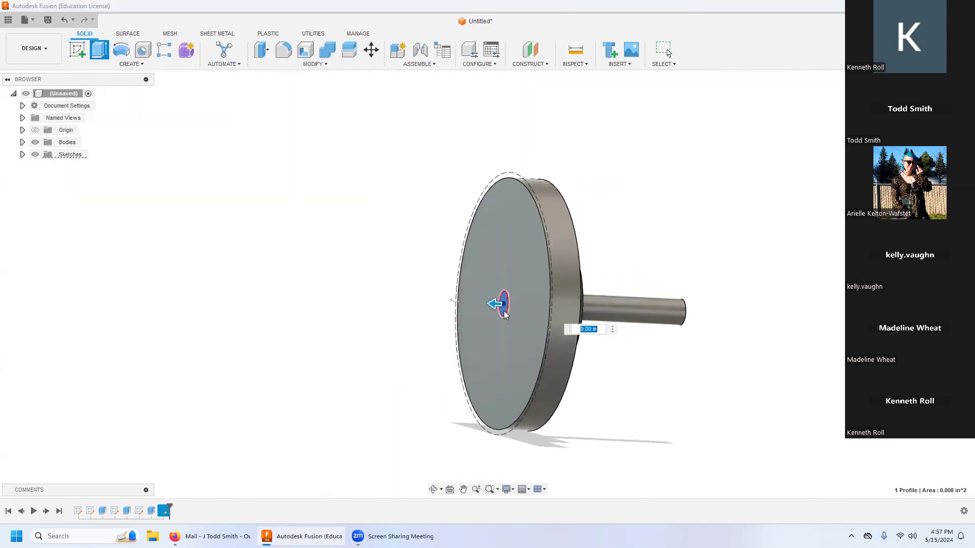
{"action": "left_click_drag", "start_coordinate": [495, 304], "coordinate": [456, 302]}
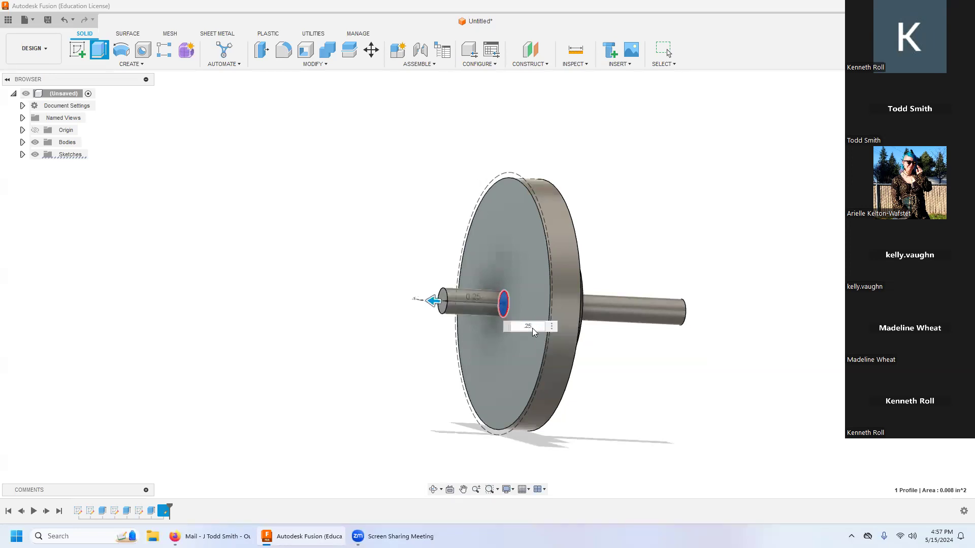
{"action": "mouse_move", "coordinate": [660, 241]}
{"action": "middle_mouse_down", "text": "shift"}
{"action": "mouse_move", "coordinate": [637, 239]}
{"action": "mouse_move", "coordinate": [644, 246]}
{"action": "middle_mouse_up", "text": "shift"}
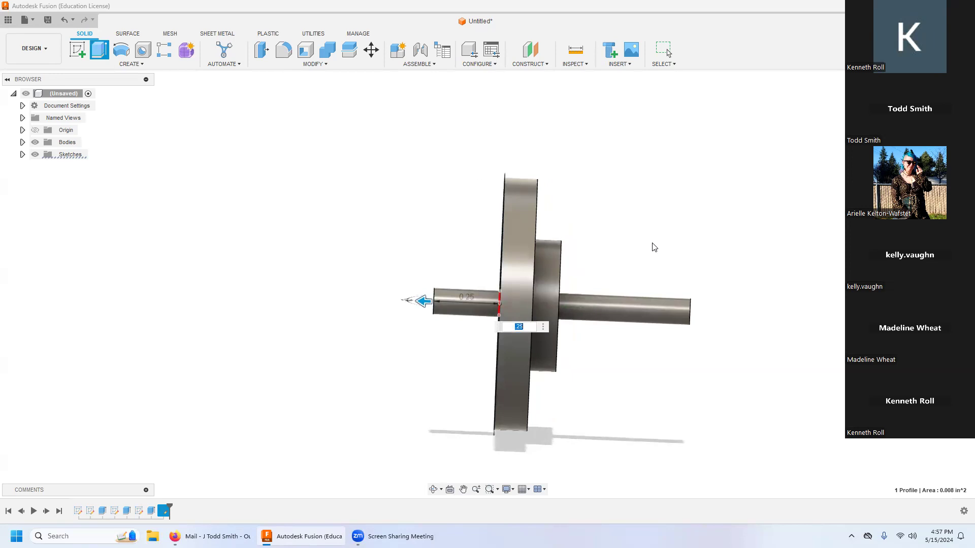
{"action": "left_click", "coordinate": [565, 159]}
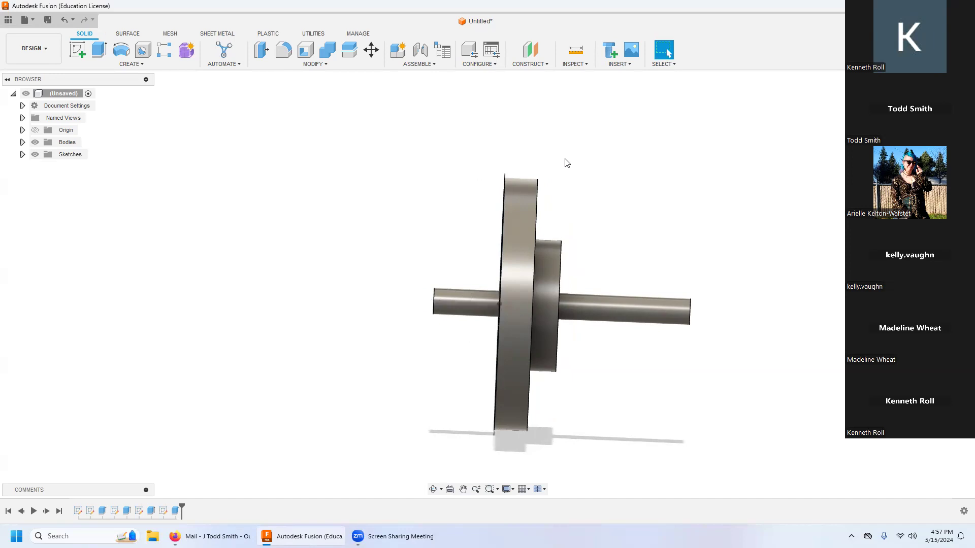
- Chamfer the boss's outer edge and both outer rim edges of the disc by 0.02 in
{"action": "middle_click_drag", "start_coordinate": [602, 189], "coordinate": [589, 161], "text": "shift"}
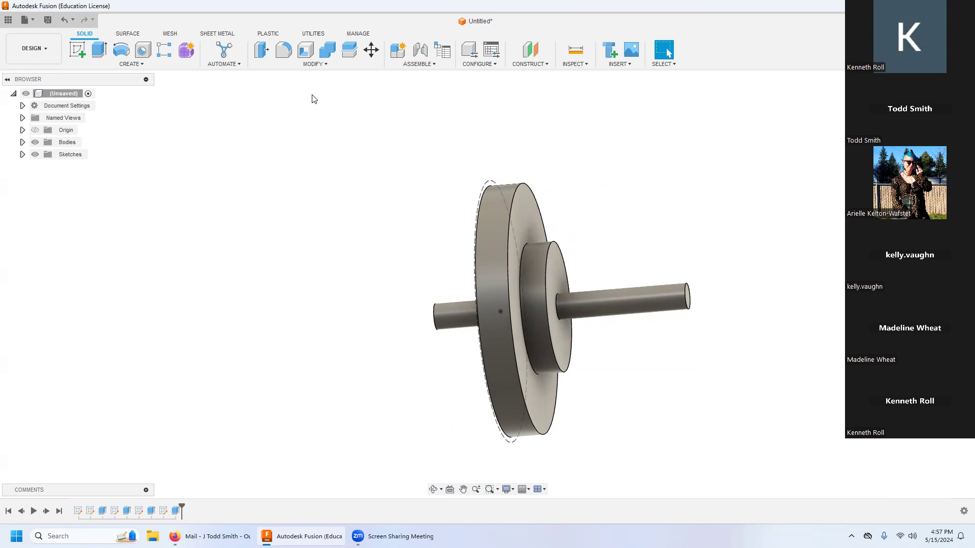
{"action": "left_click", "coordinate": [317, 64]}
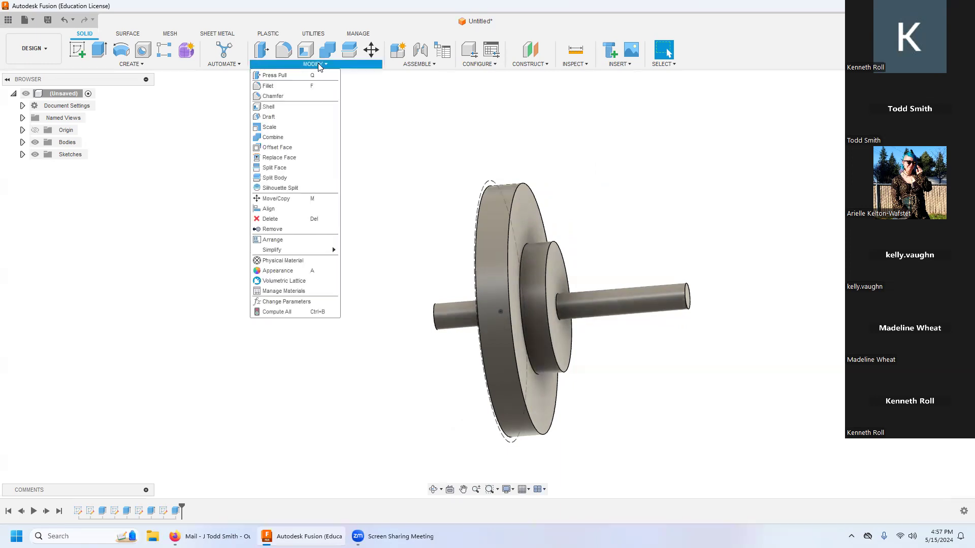
{"action": "left_click", "coordinate": [274, 96]}
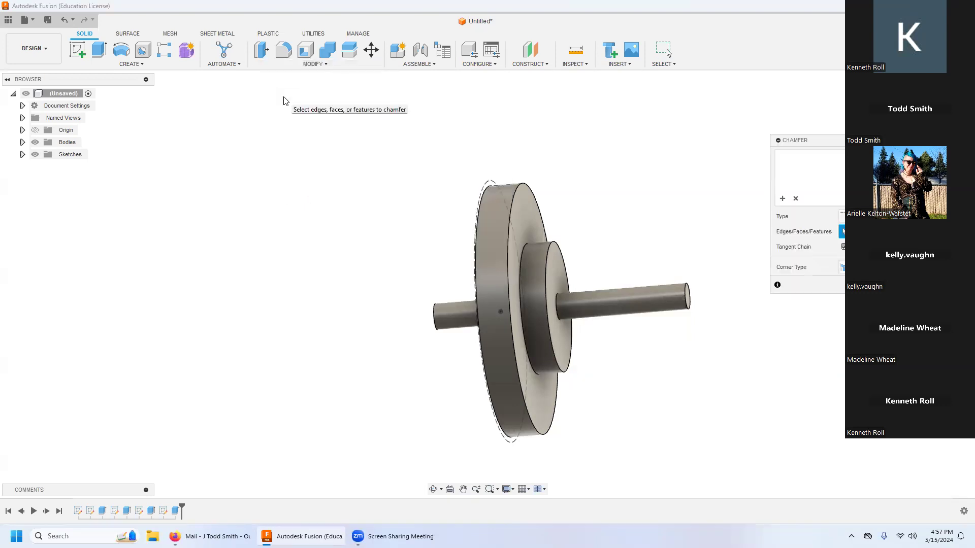
{"action": "left_click", "coordinate": [550, 253]}
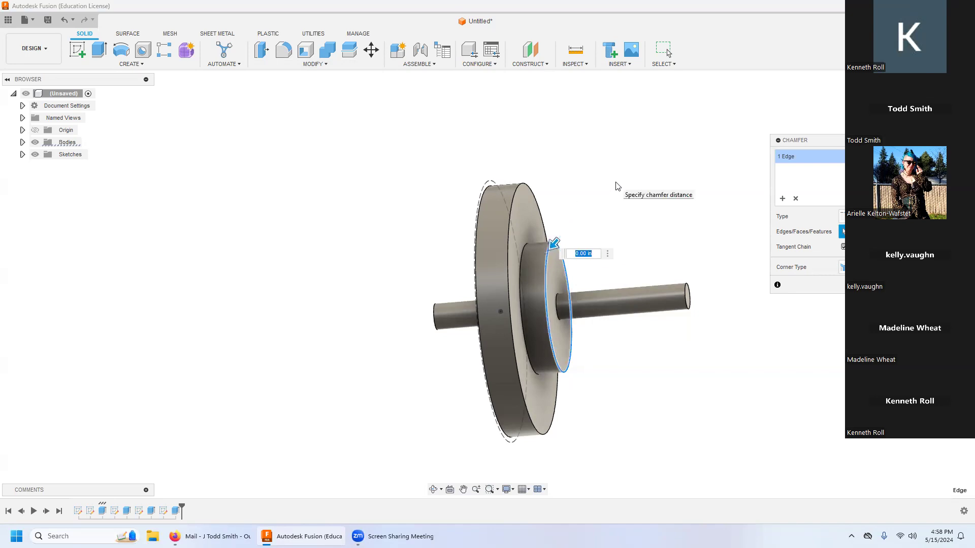
{"action": "left_click", "coordinate": [520, 189]}
{"action": "middle_click_drag", "start_coordinate": [397, 206], "coordinate": [407, 199], "text": "shift"}
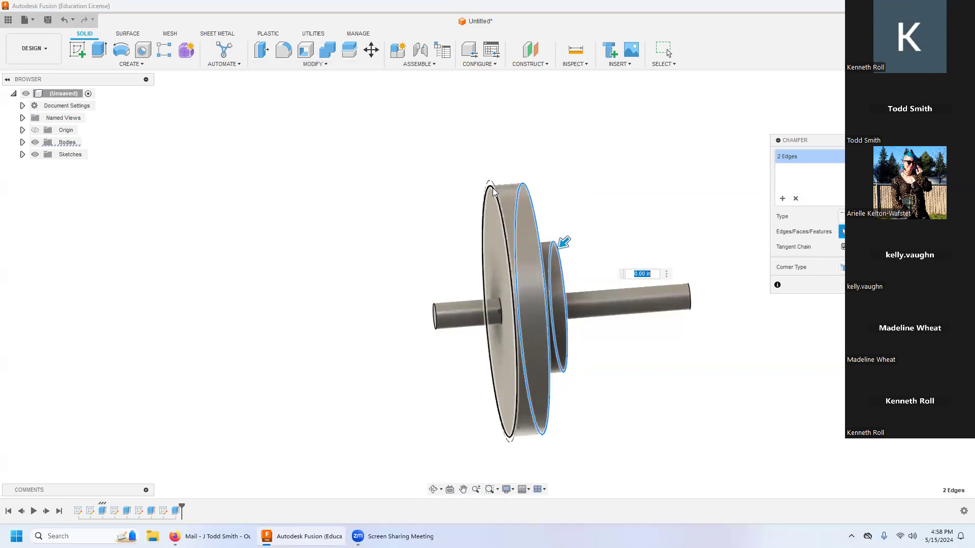
{"action": "left_click", "coordinate": [493, 192]}
{"action": "mouse_move", "coordinate": [376, 228]}
{"action": "middle_mouse_down", "text": "shift"}
{"action": "mouse_move", "coordinate": [353, 223]}
{"action": "mouse_move", "coordinate": [378, 222]}
{"action": "middle_mouse_up", "text": "shift"}
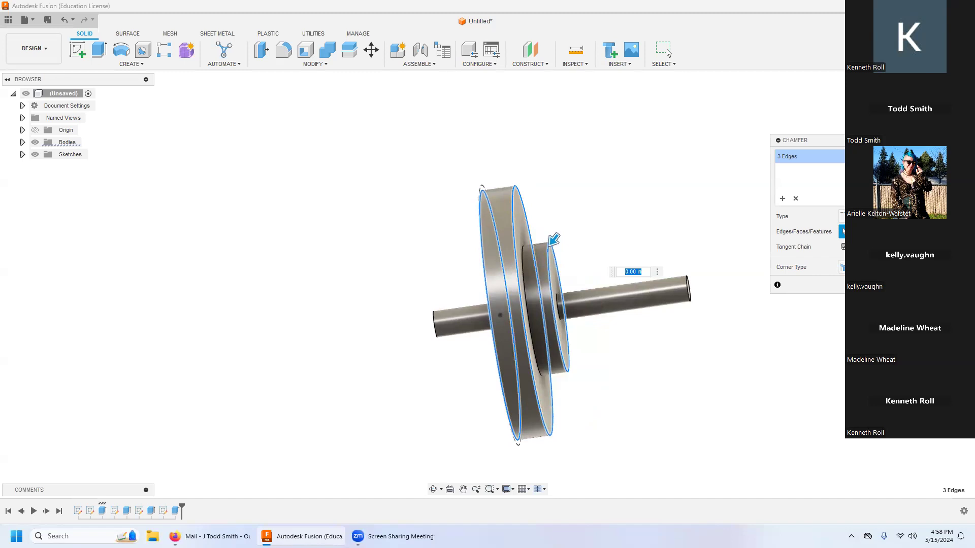
{"action": "left_click", "coordinate": [859, 157]}
{"action": "left_click_drag", "start_coordinate": [554, 239], "coordinate": [552, 242]}
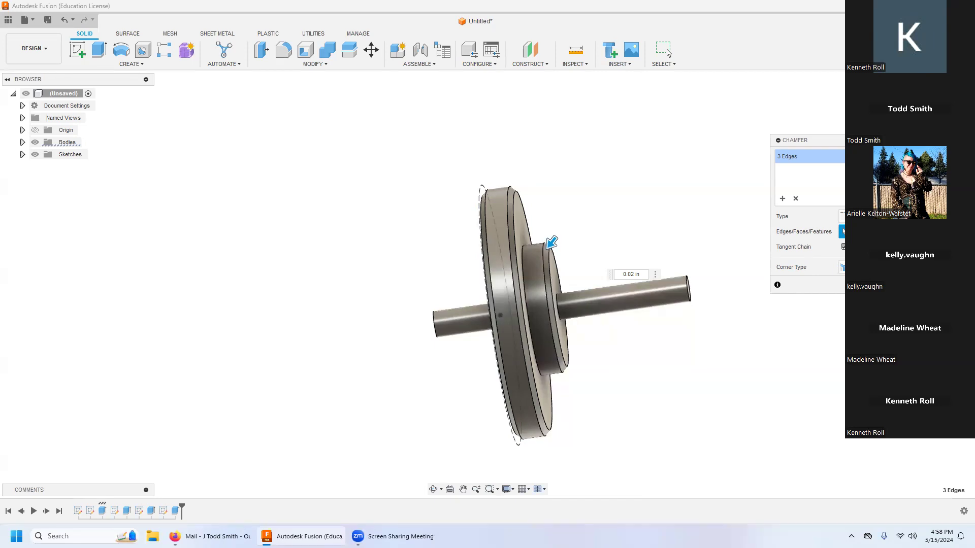
{"action": "left_click", "coordinate": [665, 50]}
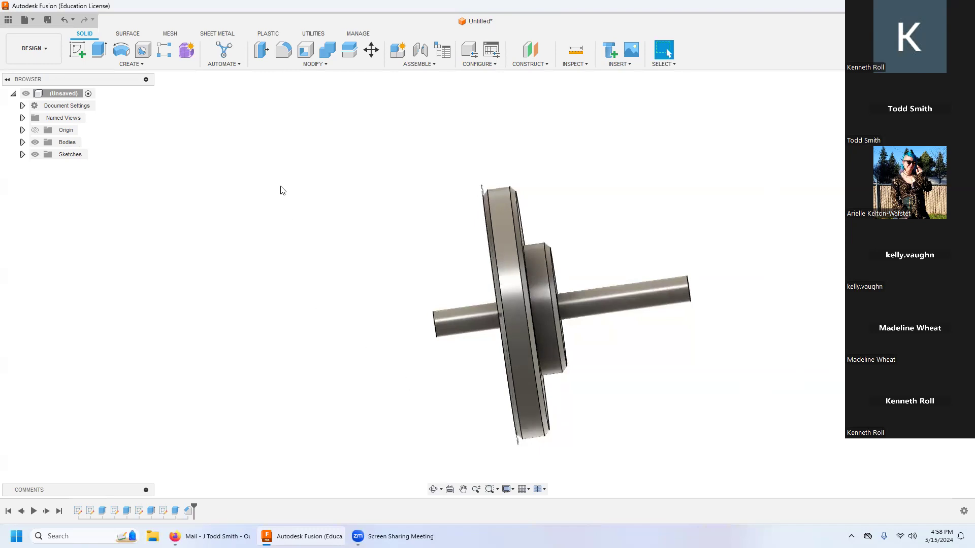
- Start a fillet on the end edges of both shafts with a radius of 0.05 in to round the tips
{"action": "left_click", "coordinate": [283, 50]}
{"action": "middle_click_drag", "start_coordinate": [406, 330], "coordinate": [459, 333], "text": "shift"}
{"action": "left_click", "coordinate": [463, 326]}
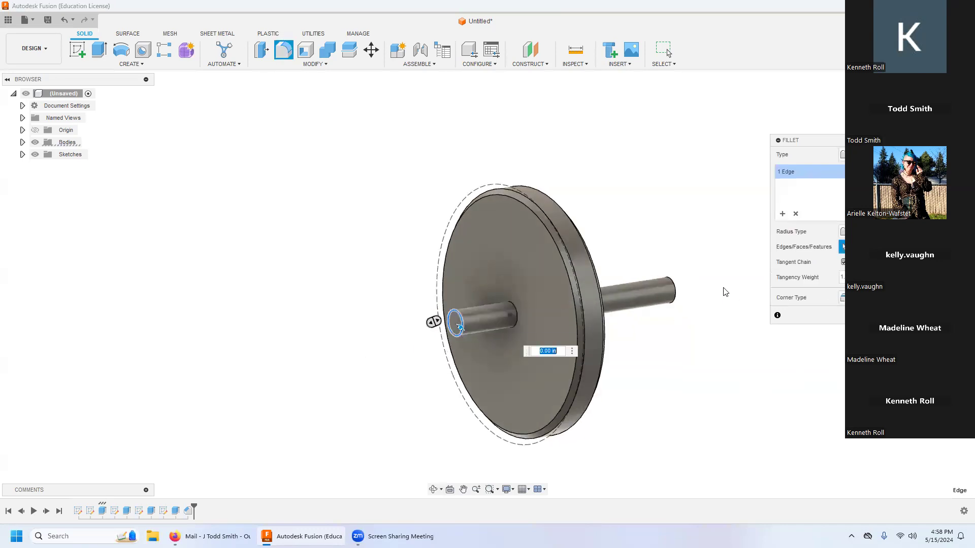
{"action": "left_click", "coordinate": [668, 290]}
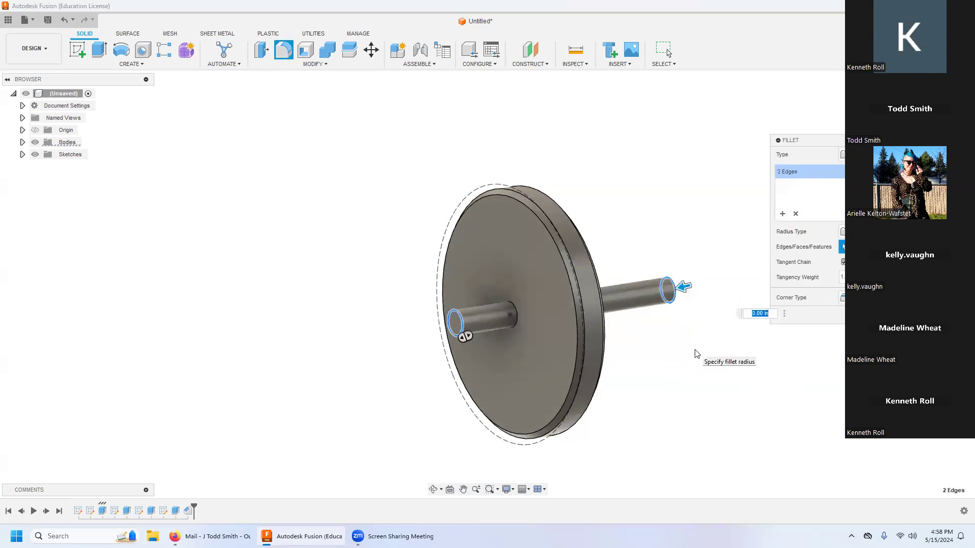
{"action": "left_click", "coordinate": [837, 181]}
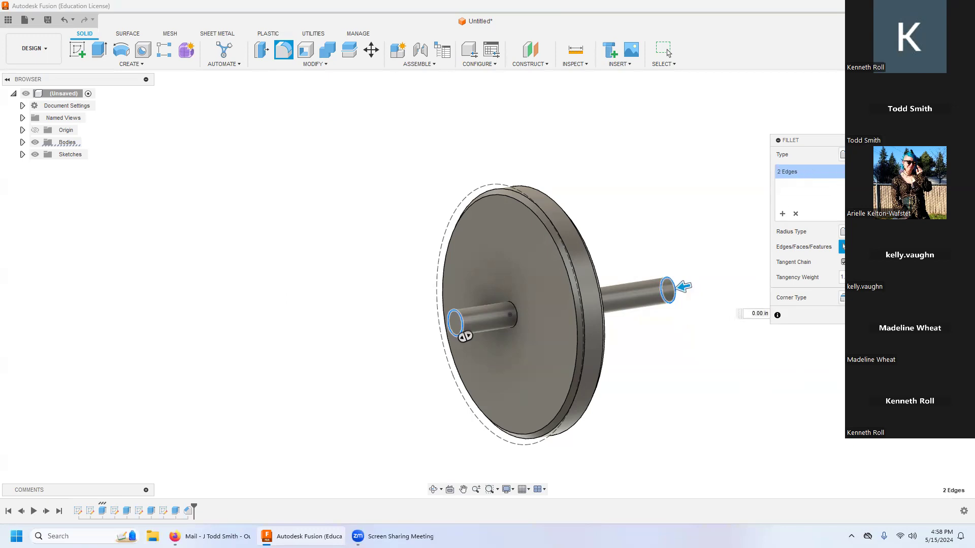
{"action": "type", "text": ".05"}
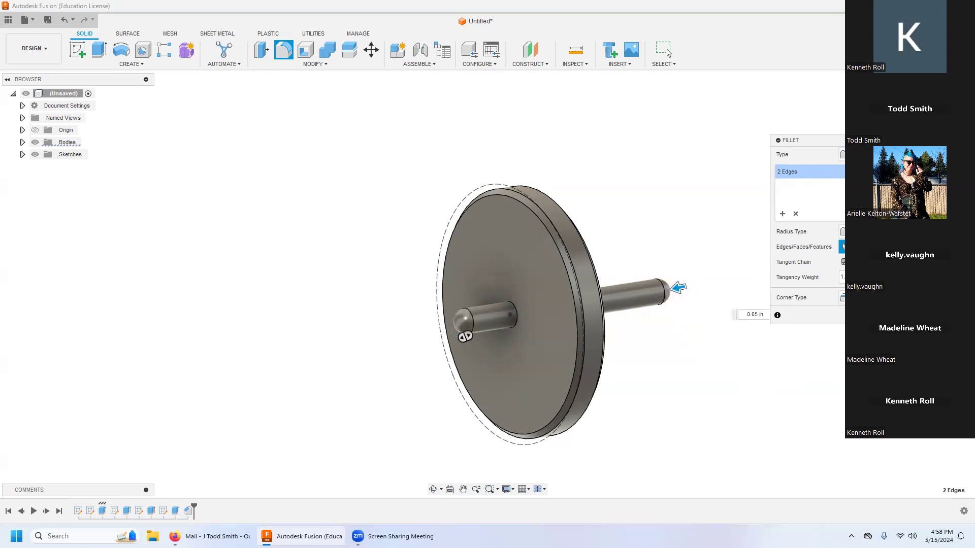
{"action": "type", "text": "5"}
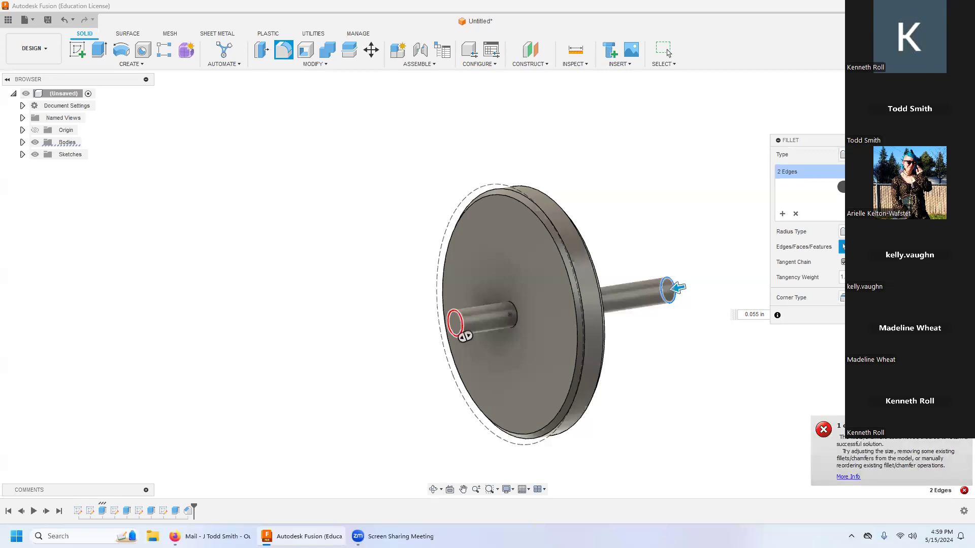
{"action": "key", "text": "BackSpace"}
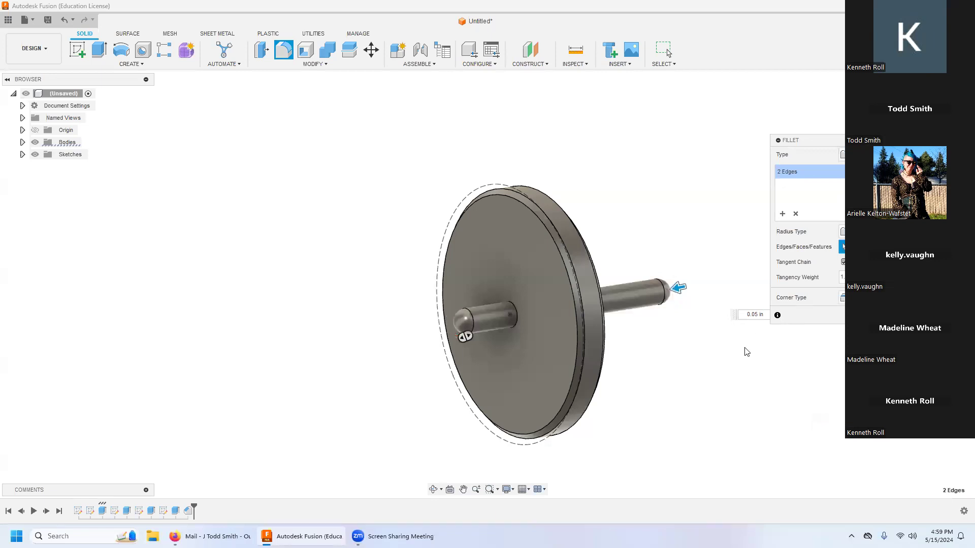
- Add a second fillet selection set for the shaft-to-boss and boss-to-disc joint edges with a 0.02 in radius
{"action": "middle_click_drag", "start_coordinate": [690, 366], "coordinate": [661, 377], "text": "shift"}
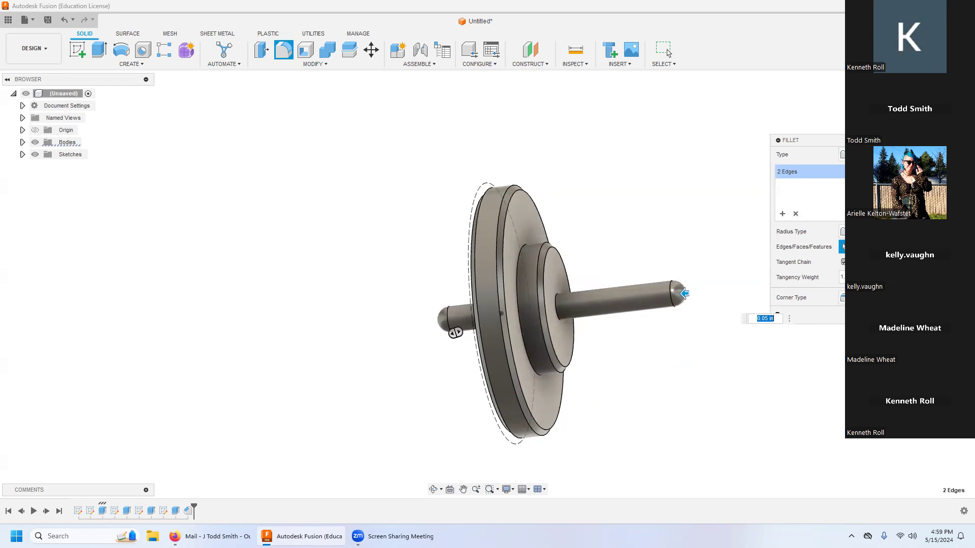
{"action": "left_click", "coordinate": [783, 213]}
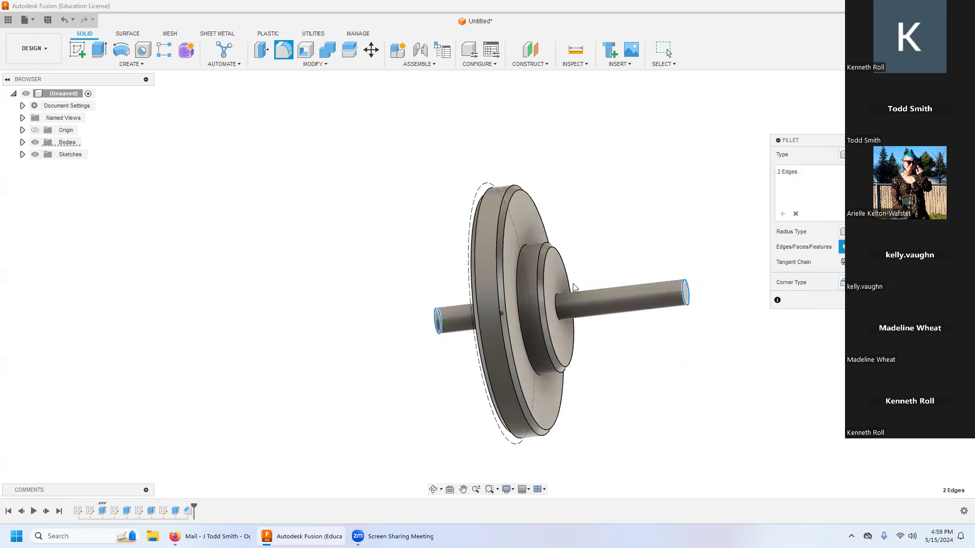
{"action": "left_click", "coordinate": [557, 302]}
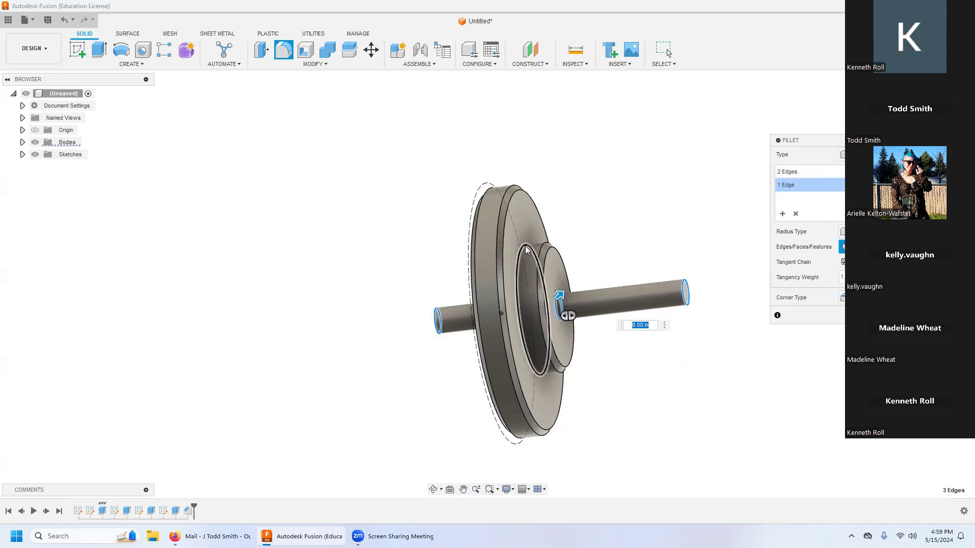
{"action": "left_click", "coordinate": [527, 250]}
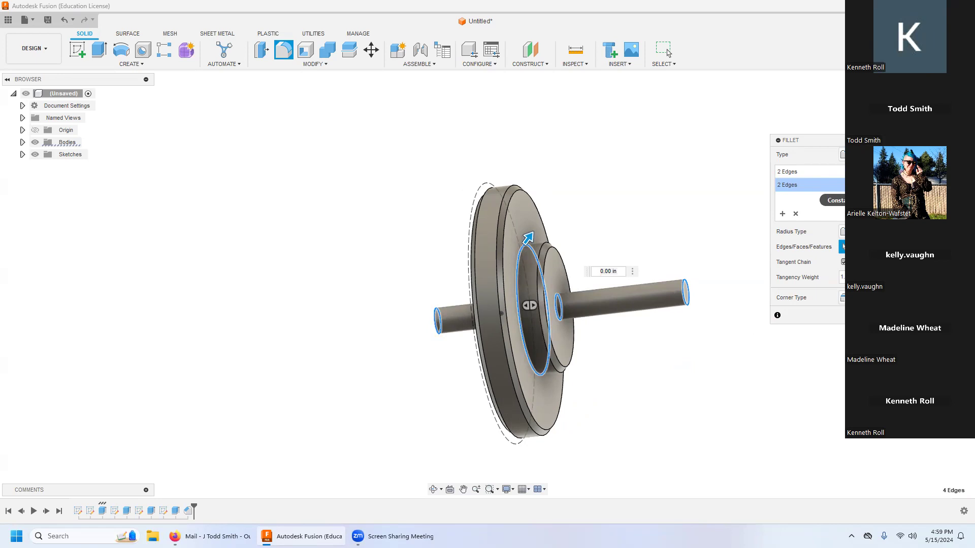
{"action": "left_click_drag", "start_coordinate": [528, 237], "coordinate": [529, 236]}
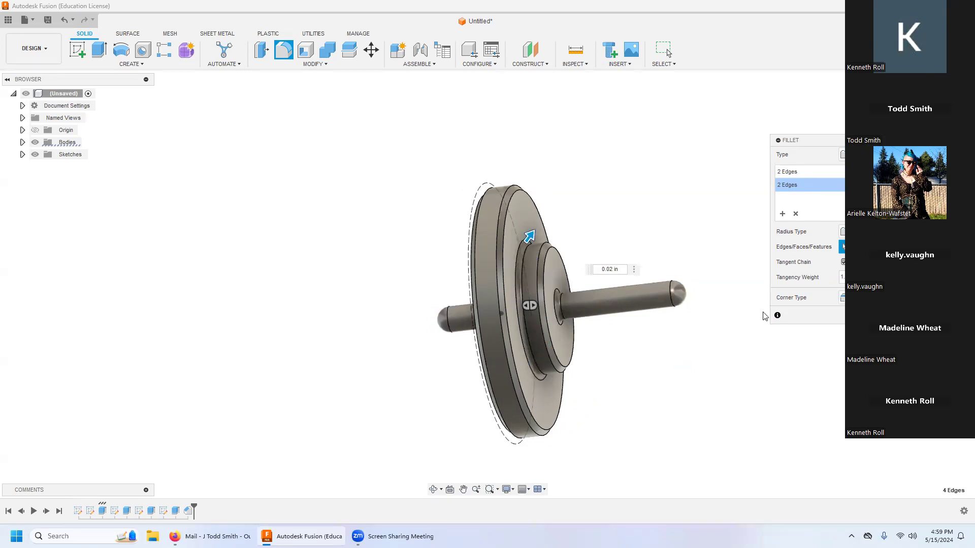
- Add a third fillet selection set for the joint edge between the stub shaft and the disc's back face, with a 0.25 in radius
{"action": "mouse_move", "coordinate": [626, 359]}
{"action": "middle_mouse_down", "text": "shift"}
{"action": "mouse_move", "coordinate": [653, 352]}
{"action": "mouse_move", "coordinate": [631, 345]}
{"action": "mouse_move", "coordinate": [641, 351]}
{"action": "mouse_move", "coordinate": [617, 364]}
{"action": "mouse_move", "coordinate": [639, 366]}
{"action": "middle_mouse_up", "text": "shift"}
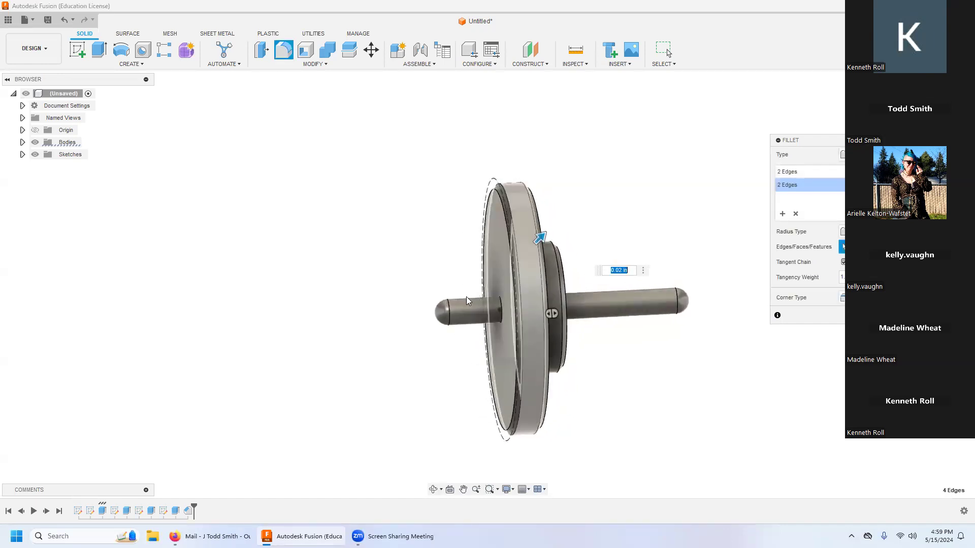
{"action": "middle_click_drag", "start_coordinate": [520, 391], "coordinate": [534, 392], "text": "shift"}
{"action": "left_click", "coordinate": [782, 214]}
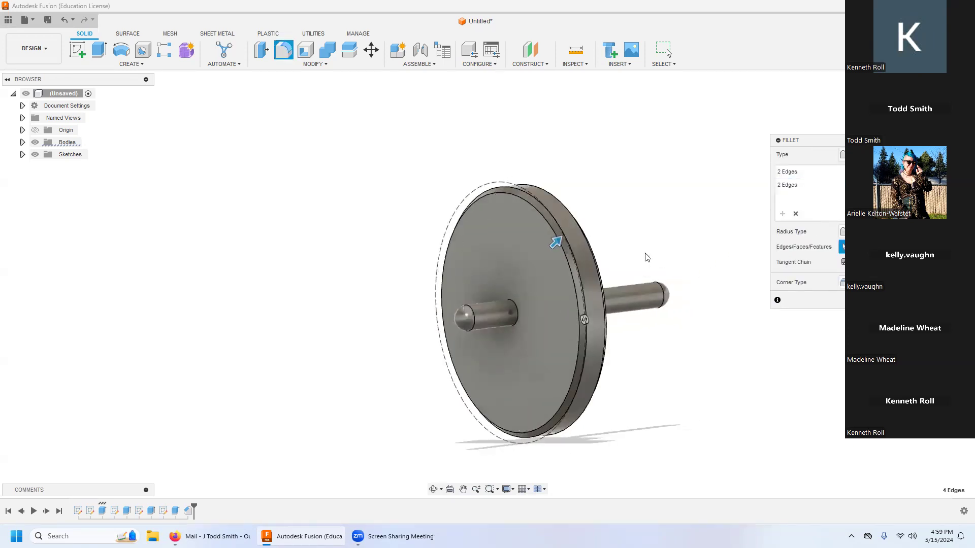
{"action": "left_click", "coordinate": [521, 317]}
{"action": "middle_click_drag", "start_coordinate": [642, 377], "coordinate": [628, 370], "text": "shift"}
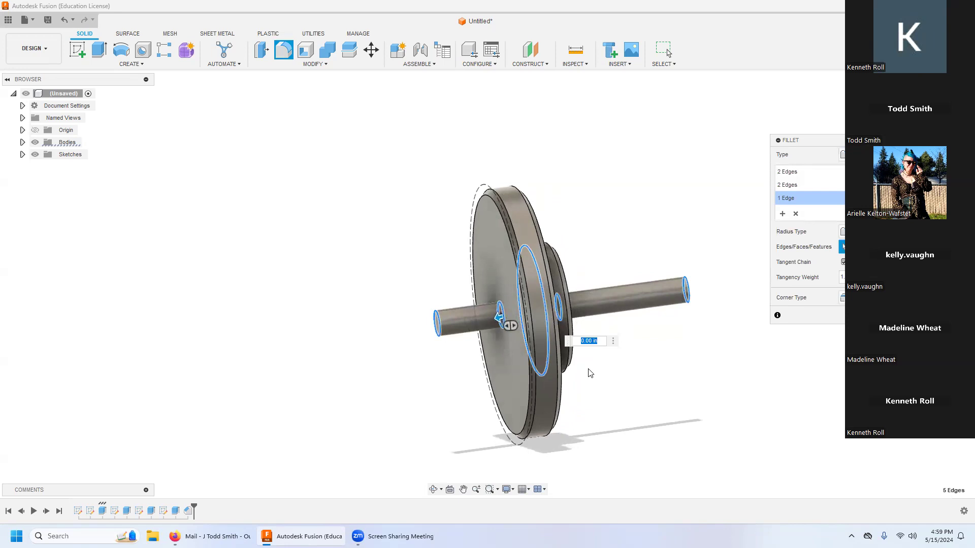
{"action": "type", "text": ".25"}
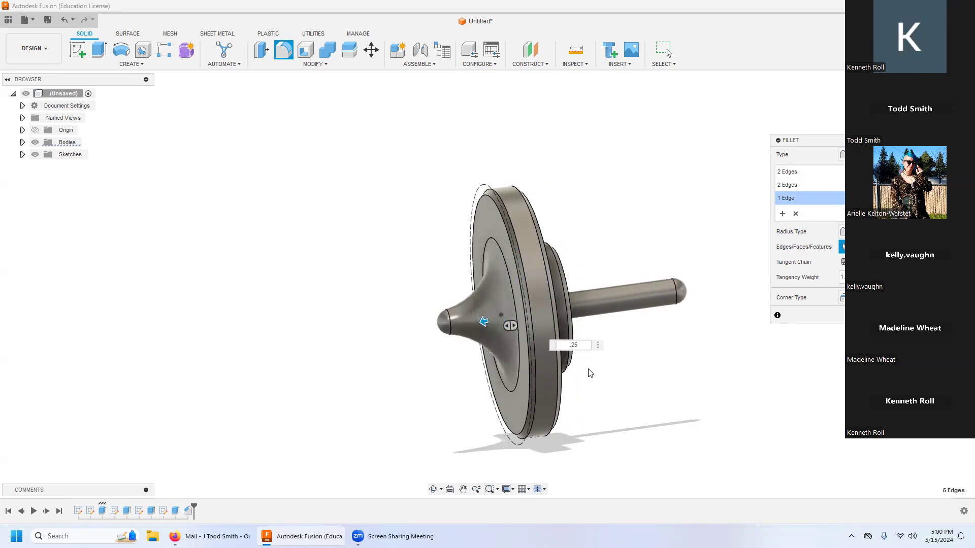
- Try a 0.3 in radius on the stub-shaft joint fillet, settle on 0.5 in and apply all the fillets
{"action": "key", "text": "BackSpace"}
{"action": "key", "text": "BackSpace"}
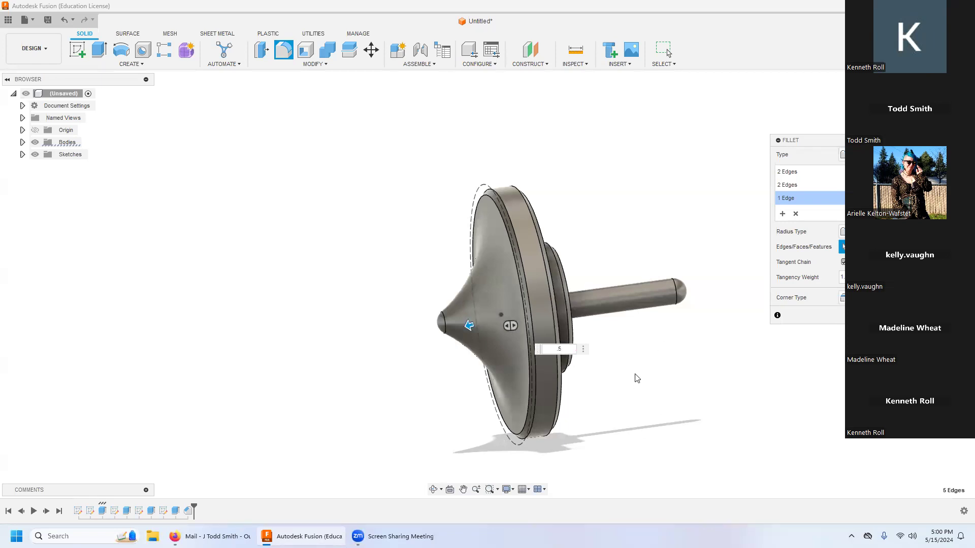
{"action": "type", "text": "3"}
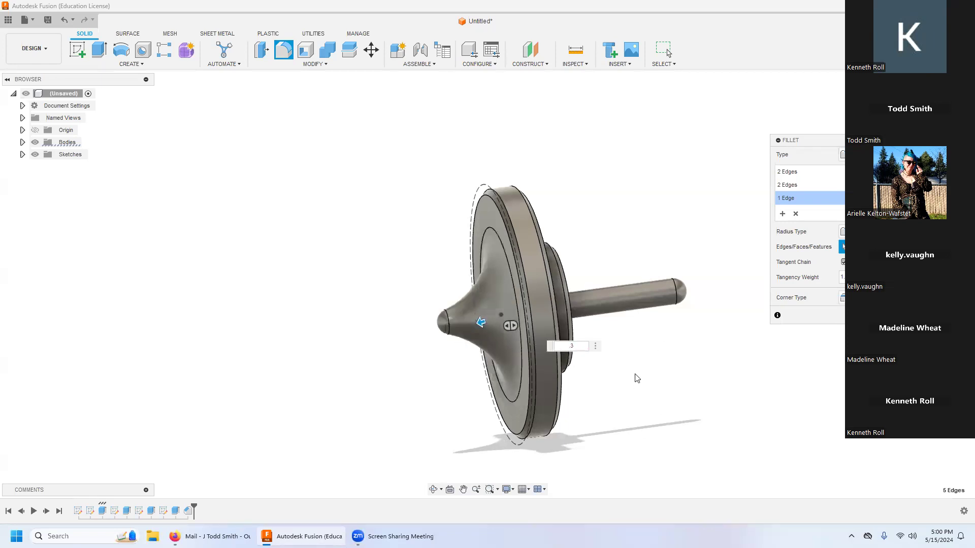
{"action": "middle_click_drag", "start_coordinate": [594, 389], "coordinate": [592, 389], "text": "shift"}
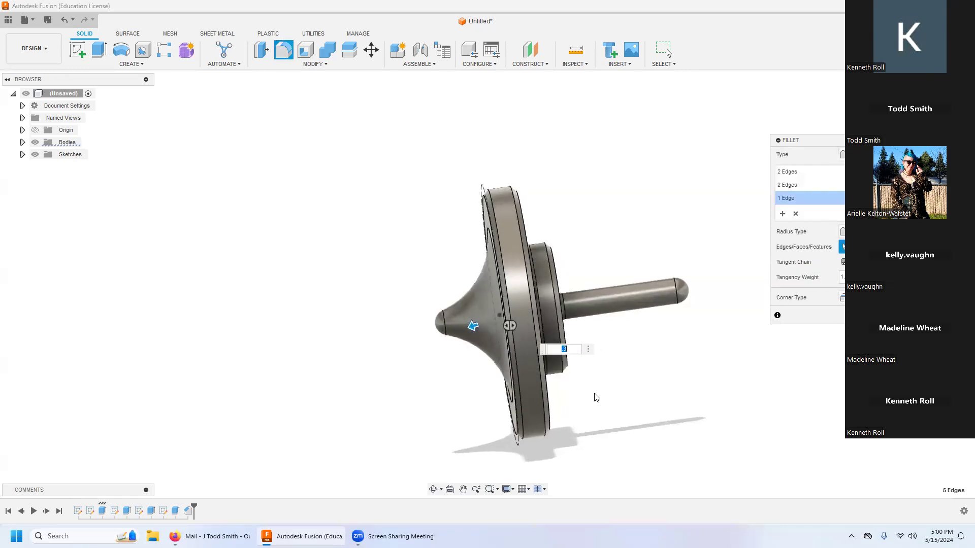
{"action": "type", "text": ".5"}
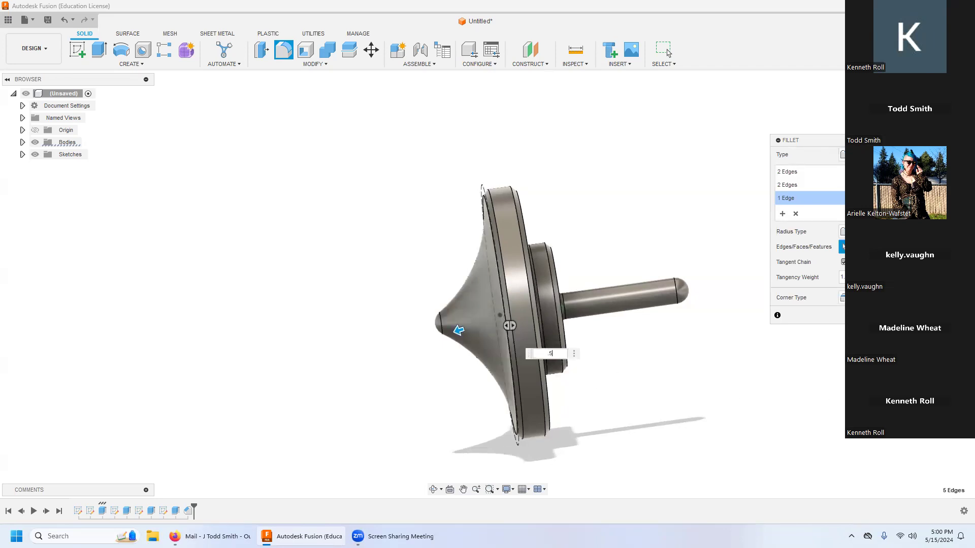
{"action": "key", "text": "Return"}
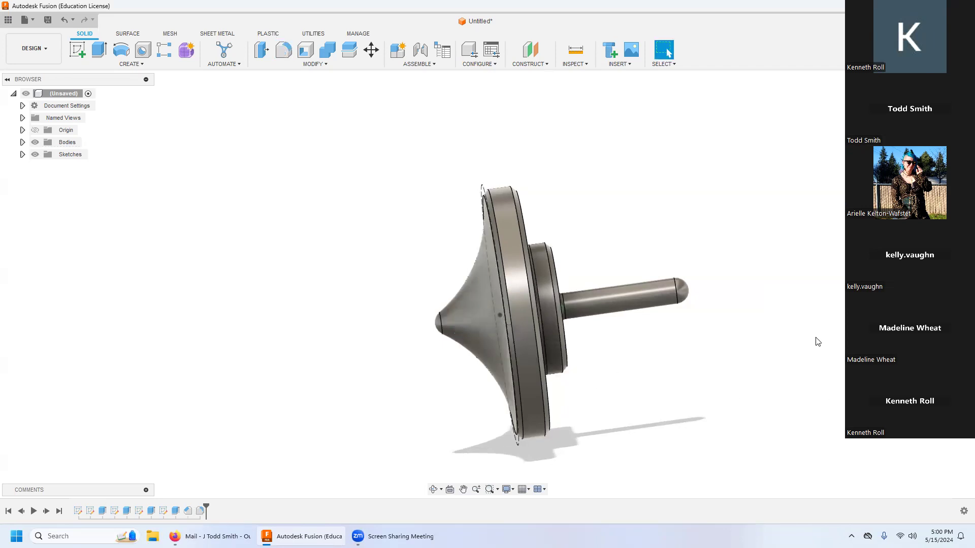
{"action": "left_click_drag", "start_coordinate": [658, 357], "coordinate": [660, 429]}
{"action": "key", "text": "Escape"}
{"action": "scroll", "coordinate": [660, 439], "scroll_direction": "down", "scroll_amount": 2}
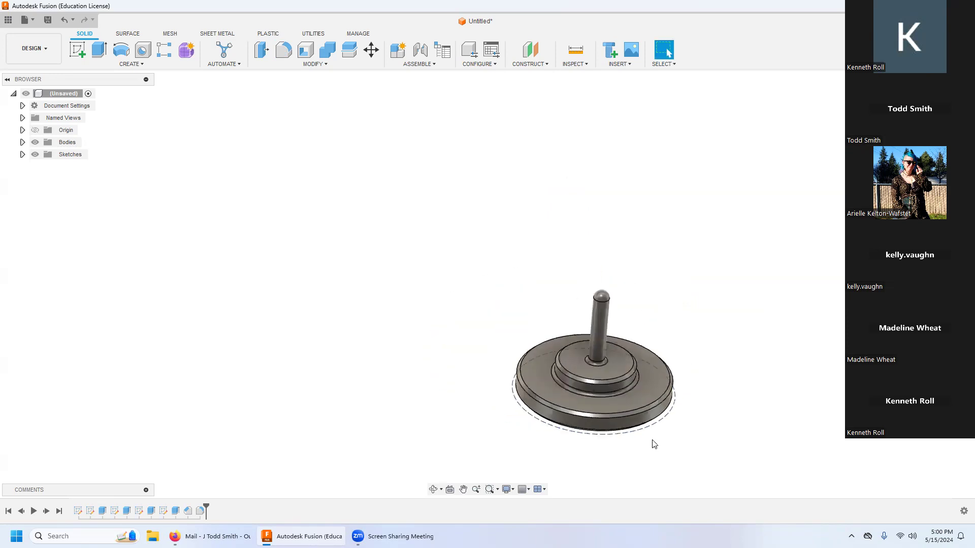
{"action": "middle_click_drag", "start_coordinate": [688, 435], "coordinate": [686, 239], "text": "shift"}
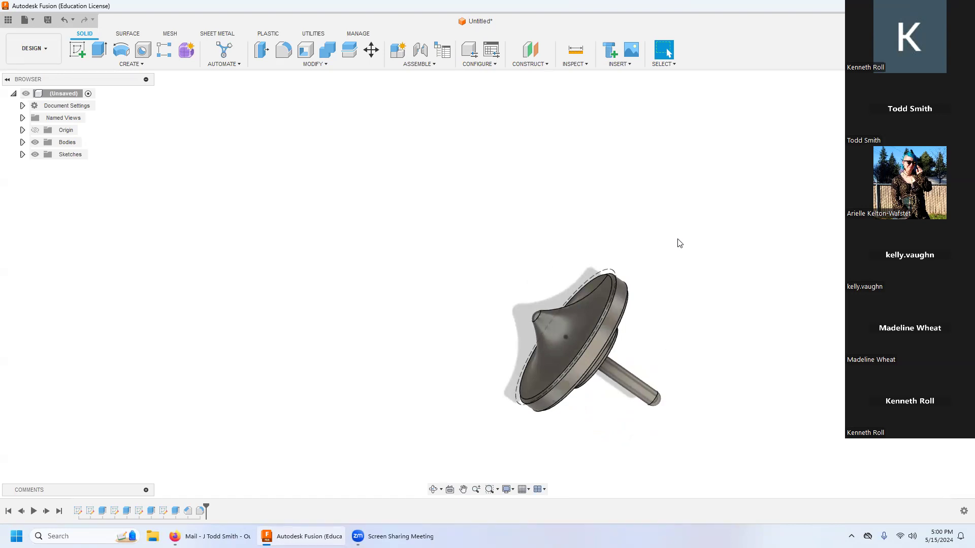
{"action": "middle_click_drag", "start_coordinate": [693, 374], "coordinate": [618, 233], "text": "shift"}
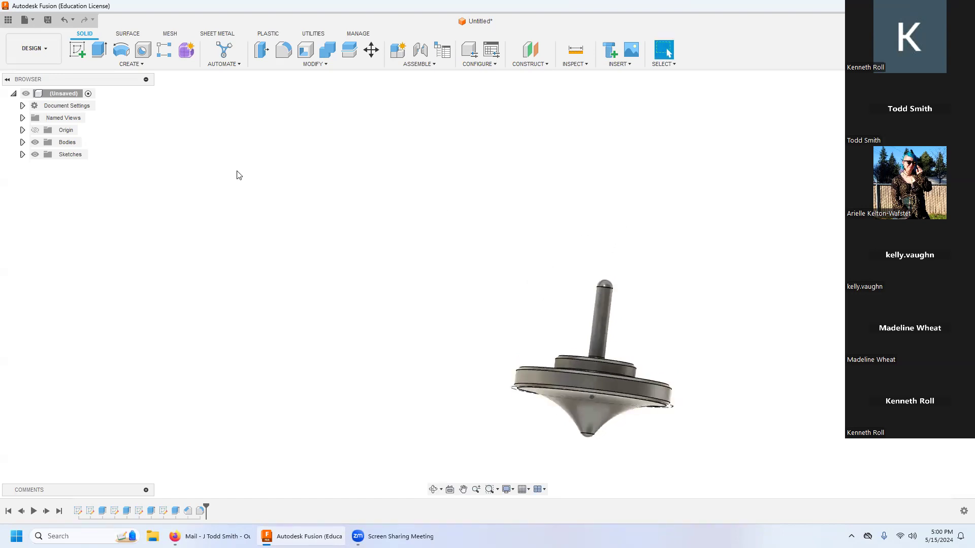
{"action": "left_click", "coordinate": [132, 64]}
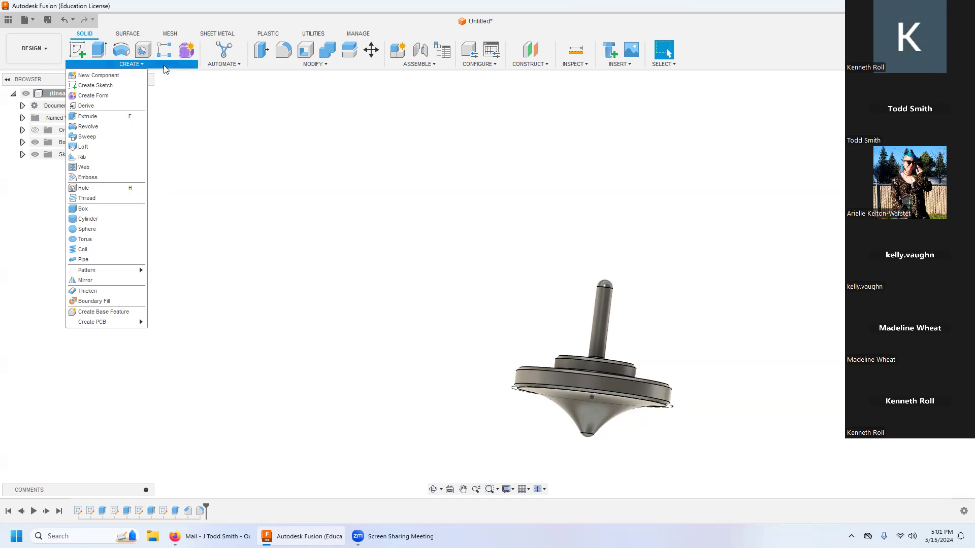
- Split the spinning top's body in half with Silhouette Split, using the XZ plane as the view direction
{"action": "left_click", "coordinate": [315, 63]}
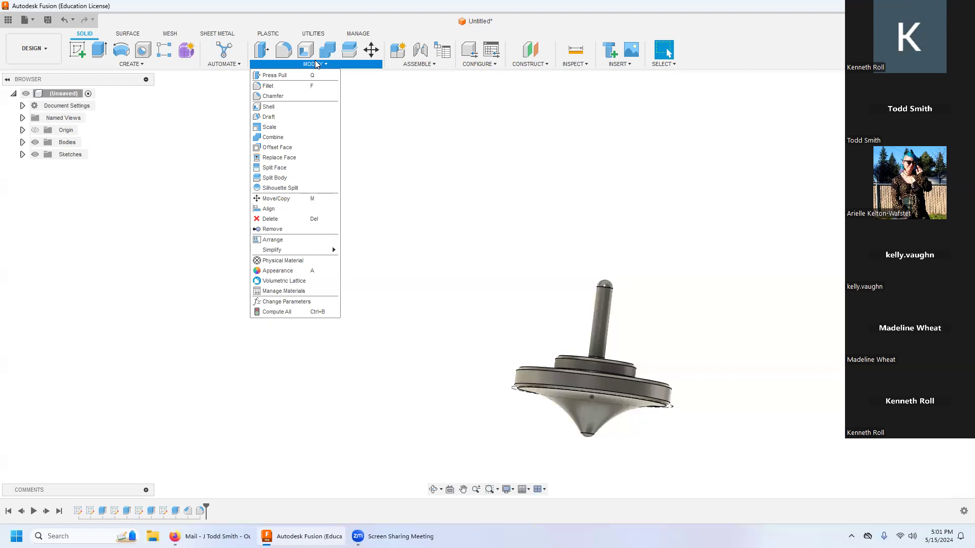
{"action": "left_click", "coordinate": [304, 190]}
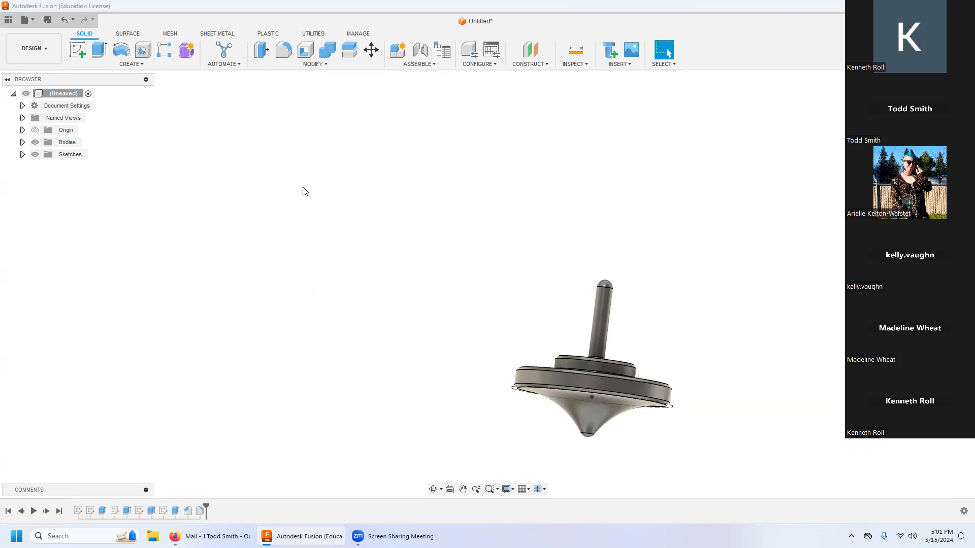
{"action": "middle_click_drag", "start_coordinate": [725, 344], "coordinate": [710, 365], "text": "shift"}
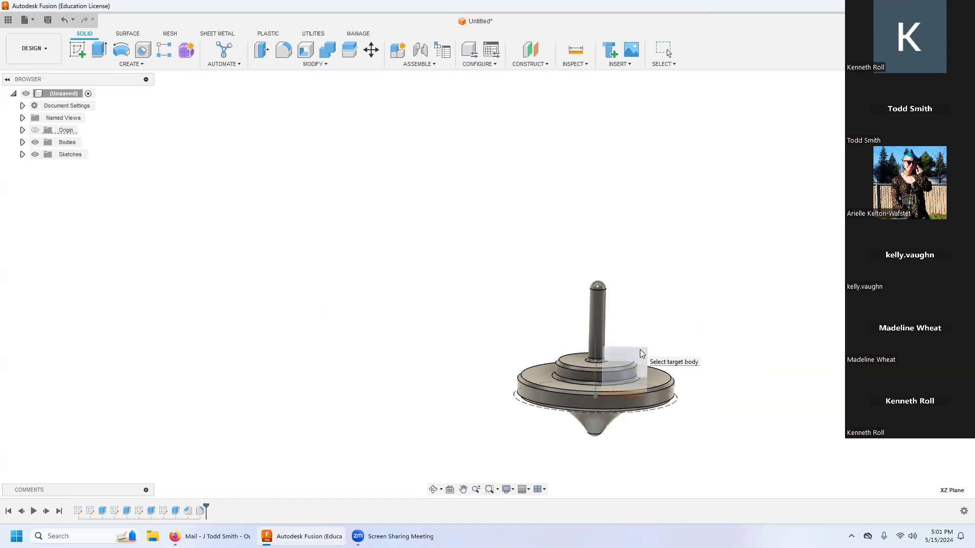
{"action": "left_click", "coordinate": [641, 354]}
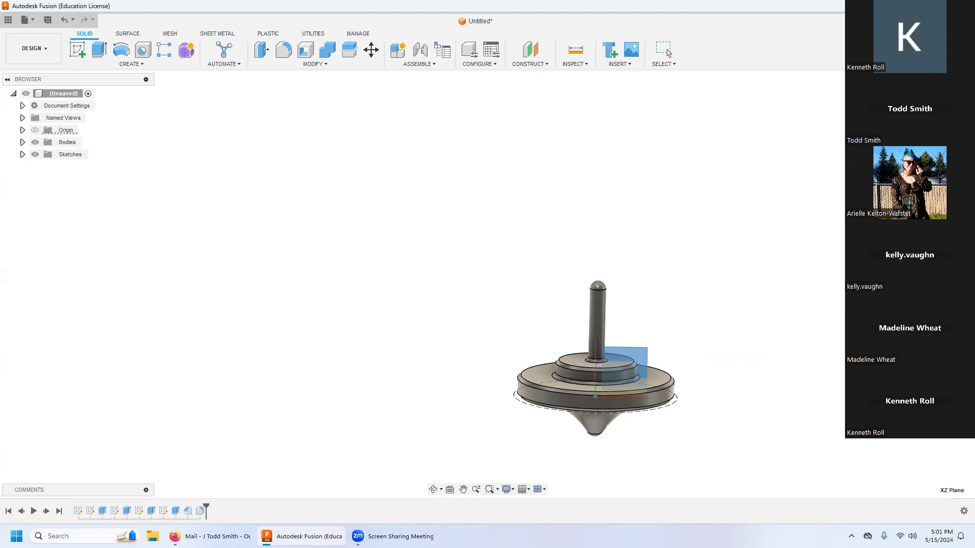
{"action": "left_click", "coordinate": [548, 399]}
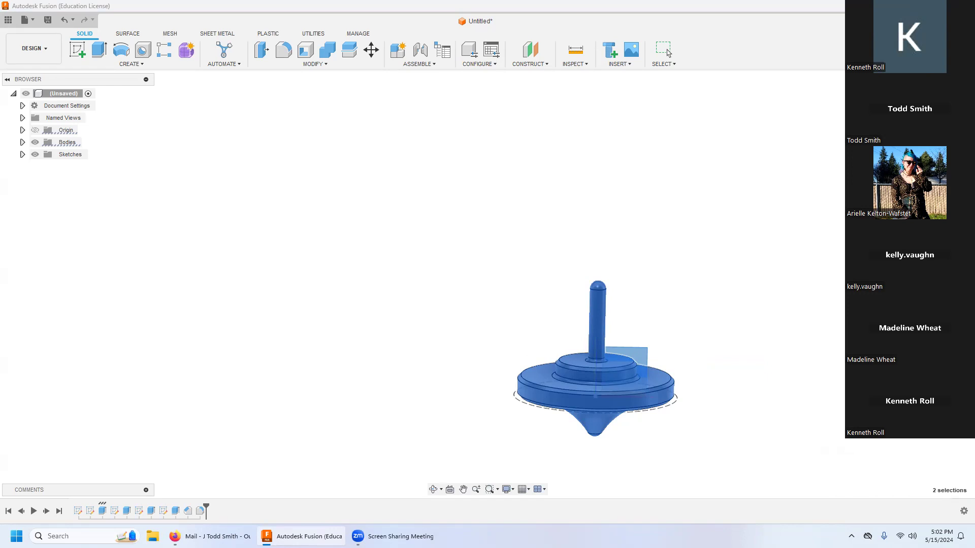
{"action": "middle_click_drag", "start_coordinate": [733, 326], "coordinate": [694, 243], "text": "shift"}
- Expand the list of bodies and hide Body2 to expose the cross-section of the split top
{"action": "left_click", "coordinate": [604, 359]}
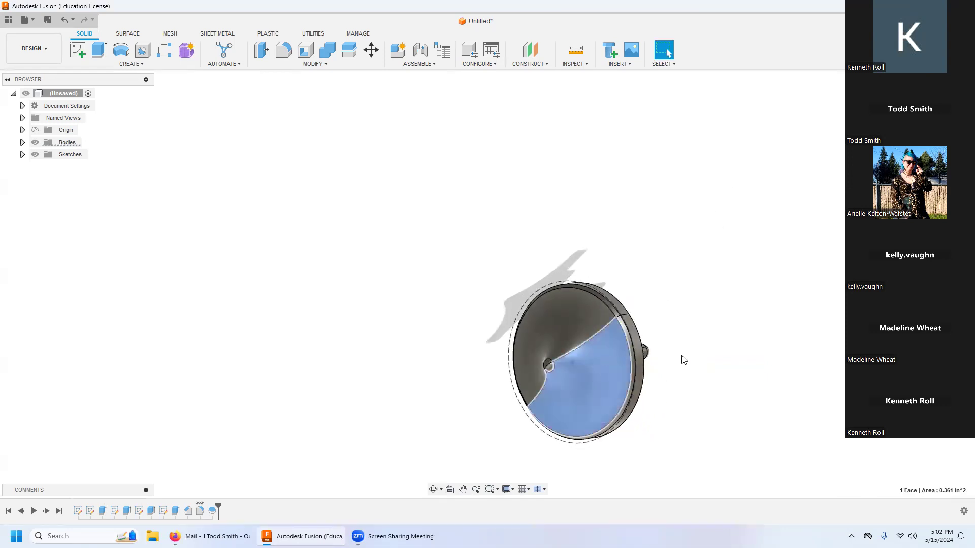
{"action": "left_click", "coordinate": [581, 312]}
{"action": "middle_click_drag", "start_coordinate": [691, 292], "coordinate": [642, 321], "text": "shift"}
{"action": "middle_click_drag", "start_coordinate": [777, 352], "coordinate": [837, 441], "text": "shift"}
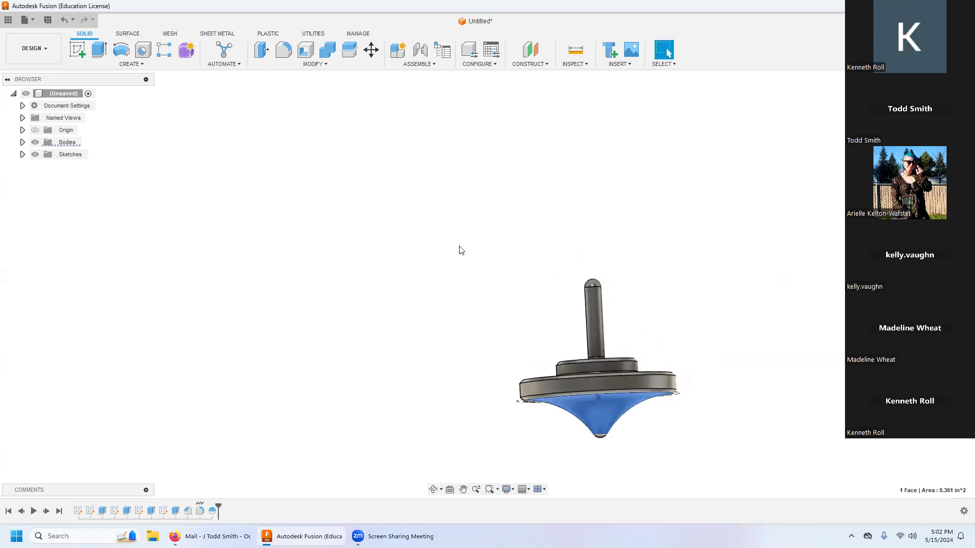
{"action": "left_click", "coordinate": [23, 142]}
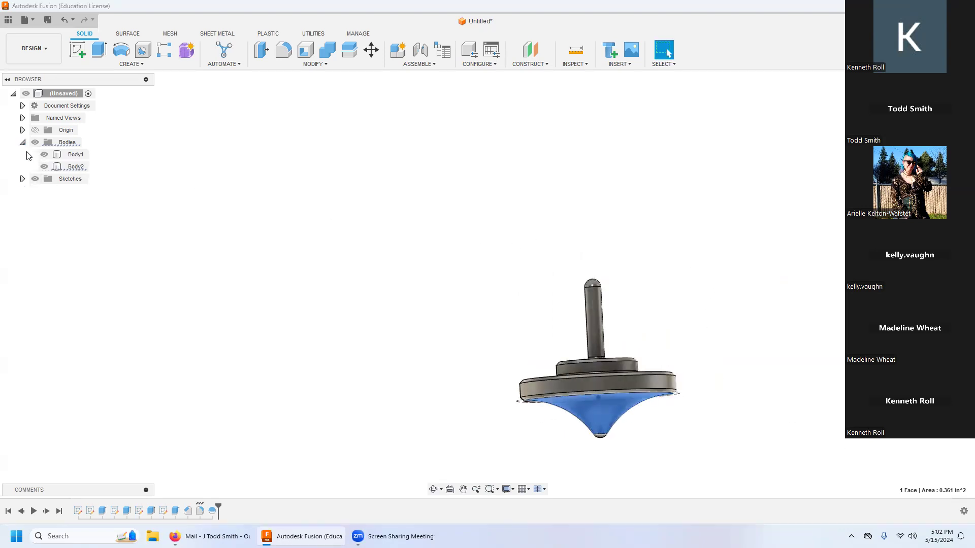
{"action": "middle_click_drag", "start_coordinate": [315, 226], "coordinate": [386, 240], "text": "shift"}
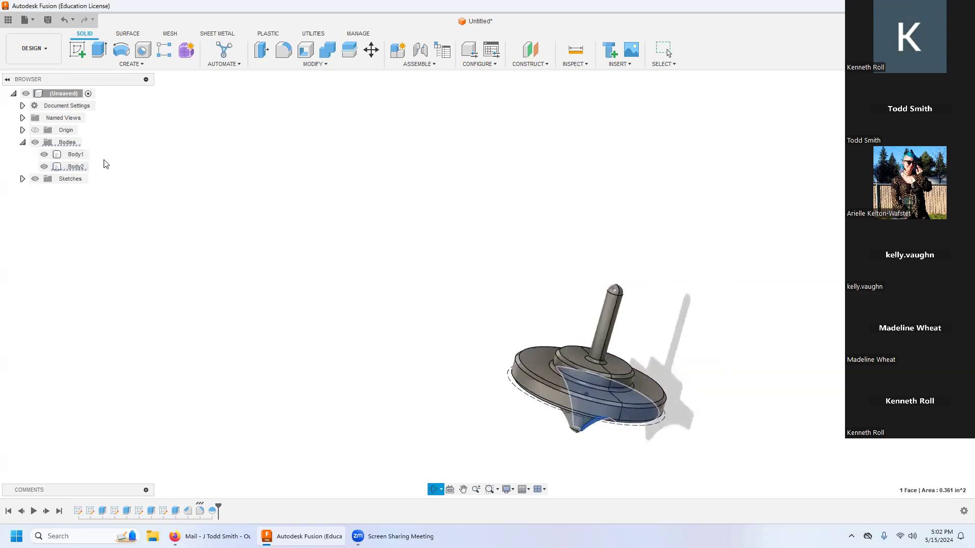
{"action": "left_click", "coordinate": [44, 167]}
{"action": "middle_click_drag", "start_coordinate": [283, 247], "coordinate": [298, 274], "text": "shift"}
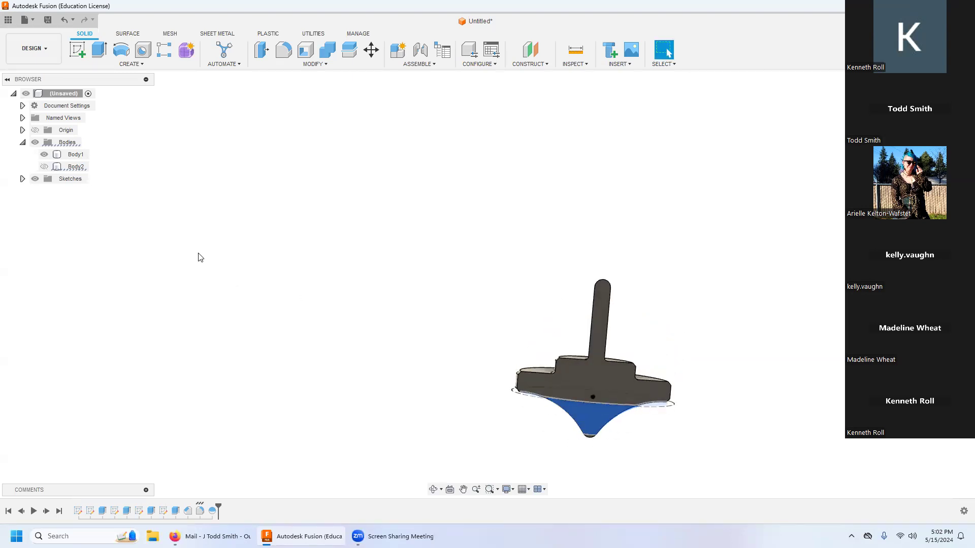
- Start a new sketch on the flat cross-section plane of the split top
{"action": "left_click", "coordinate": [76, 49]}
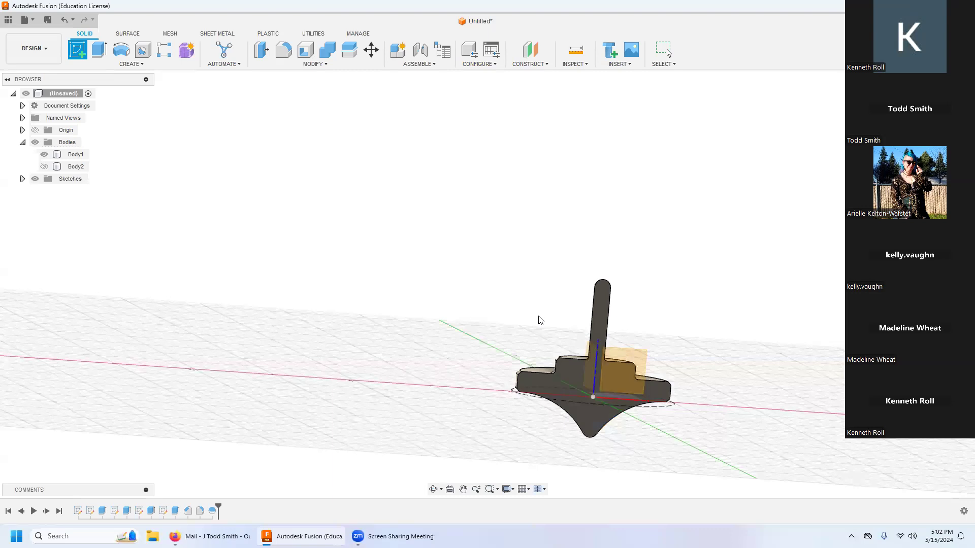
{"action": "key", "text": "Escape"}
{"action": "mouse_move", "coordinate": [461, 320]}
{"action": "middle_mouse_down", "text": "shift"}
{"action": "mouse_move", "coordinate": [507, 326]}
{"action": "mouse_move", "coordinate": [584, 375]}
{"action": "middle_mouse_up", "text": "shift"}
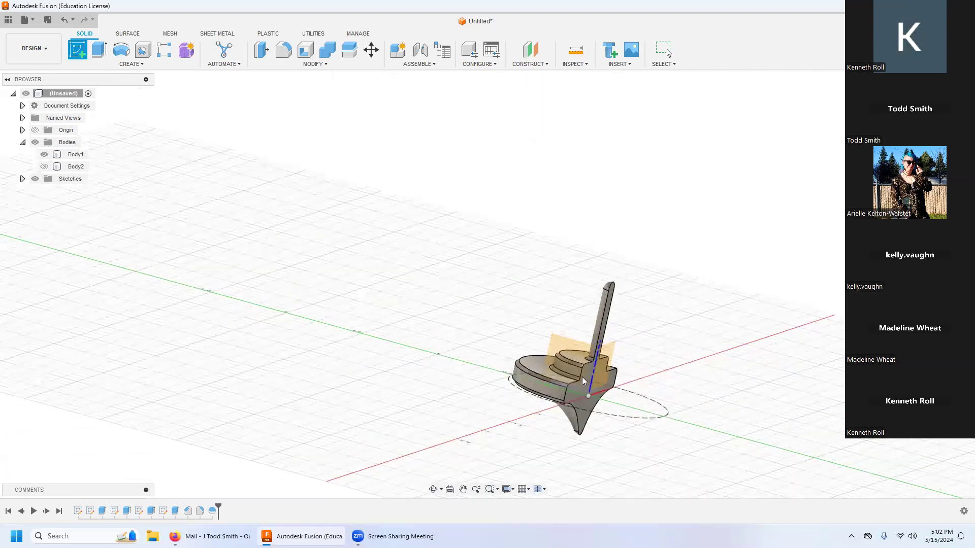
{"action": "left_click", "coordinate": [586, 374]}
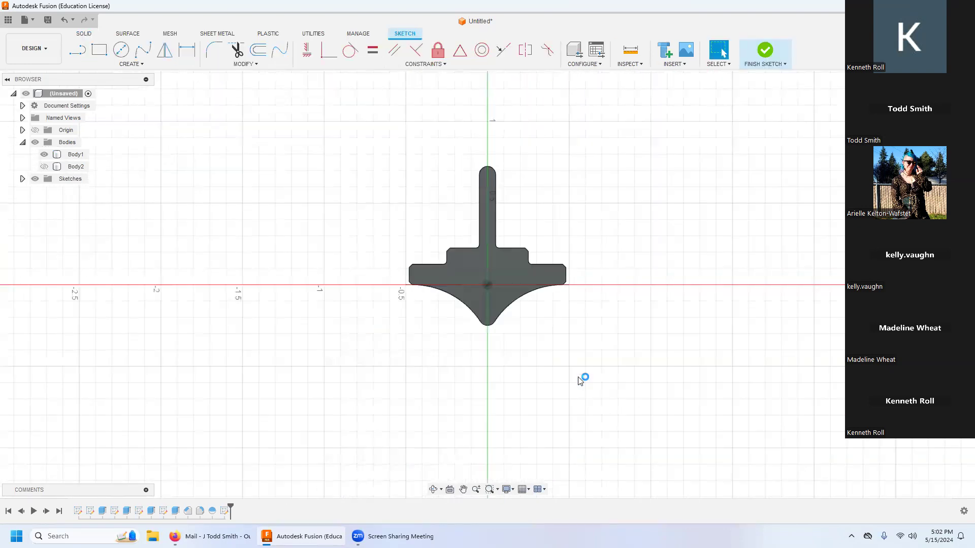
- Project the cut face's outline into the sketch and hide Body1
{"action": "key", "text": "p"}
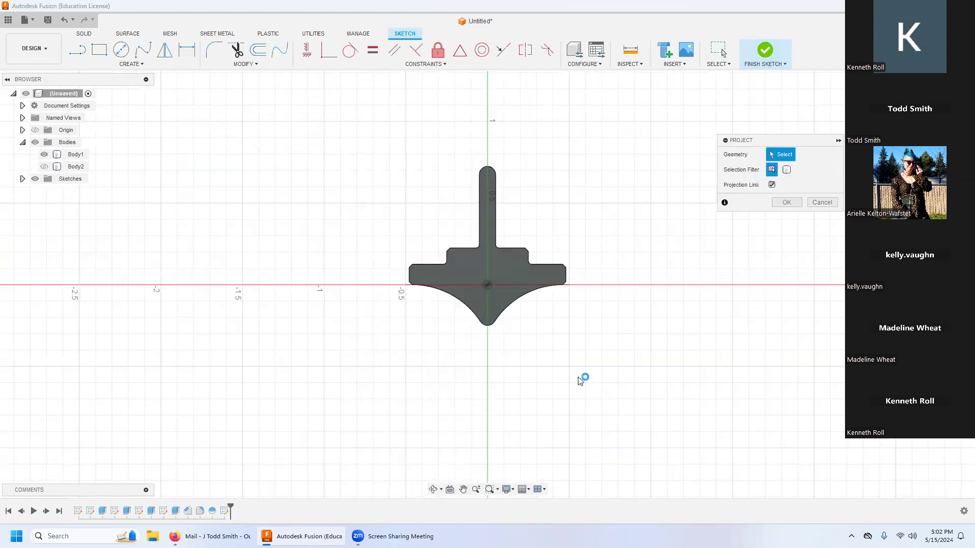
{"action": "left_click", "coordinate": [498, 276]}
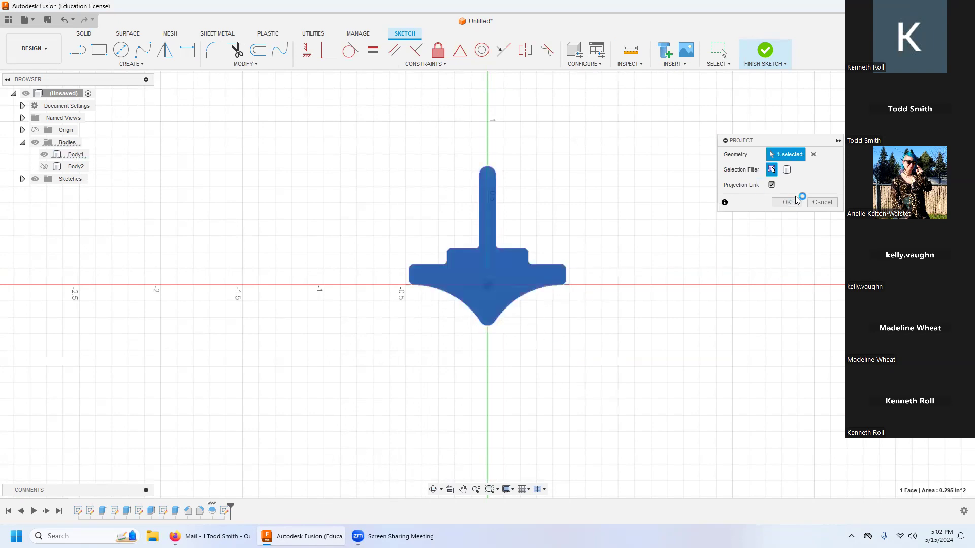
{"action": "left_click", "coordinate": [793, 204]}
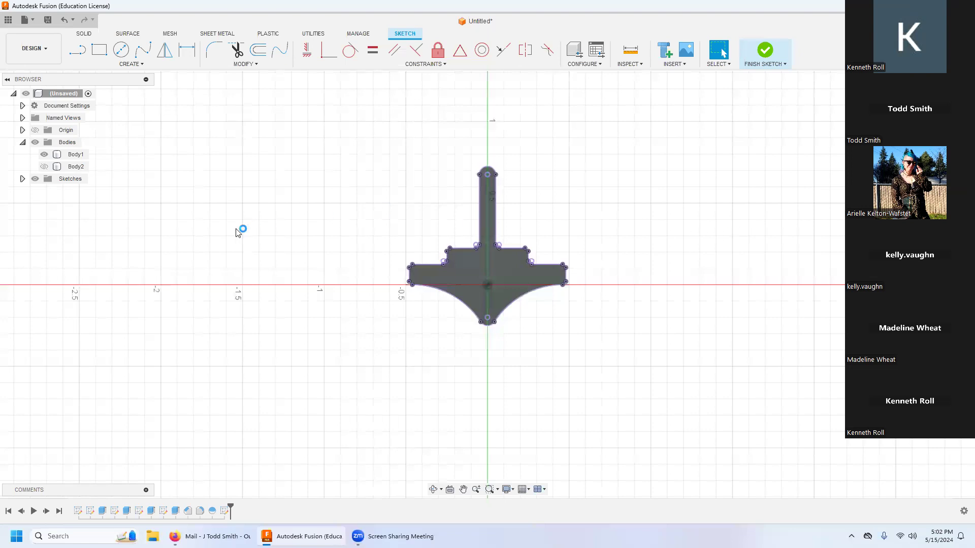
{"action": "left_click", "coordinate": [44, 154]}
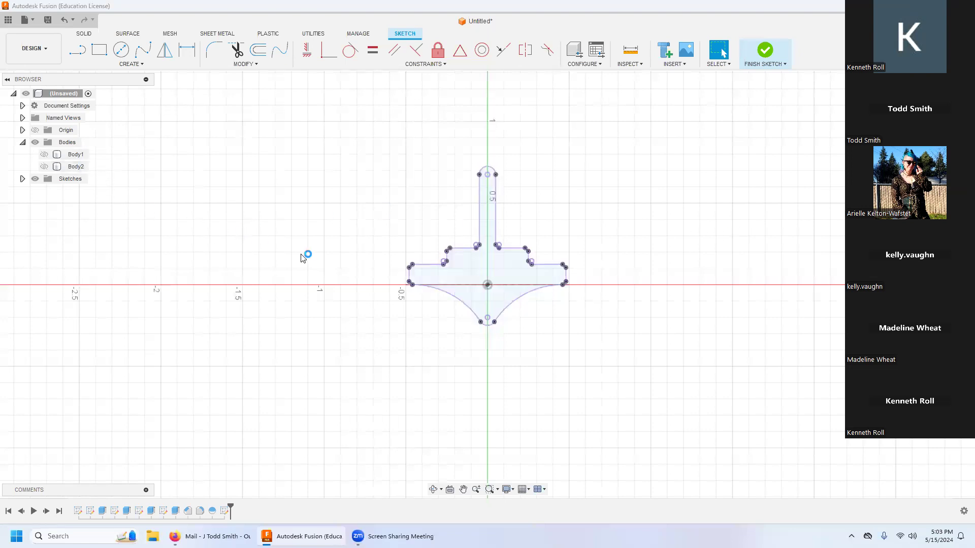
- Examine the projected profile up close, including its chamfered corners, filleted joints and large concave curve
{"action": "mouse_move", "coordinate": [333, 241]}
{"action": "middle_mouse_down", "text": "shift"}
{"action": "mouse_move", "coordinate": [386, 257]}
{"action": "mouse_move", "coordinate": [320, 239]}
{"action": "mouse_move", "coordinate": [302, 246]}
{"action": "mouse_move", "coordinate": [561, 253]}
{"action": "mouse_move", "coordinate": [540, 256]}
{"action": "middle_mouse_up", "text": "shift"}
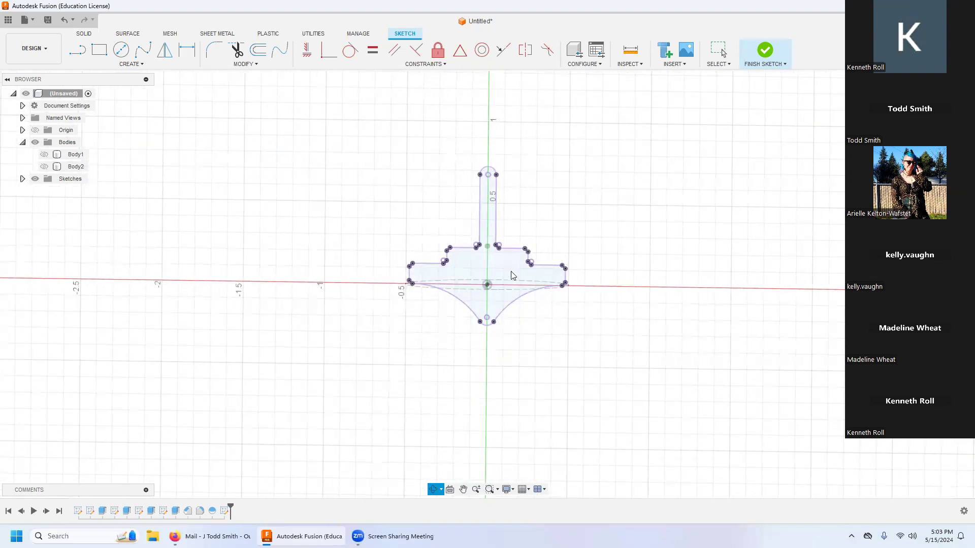
{"action": "scroll", "coordinate": [513, 273], "scroll_direction": "up", "scroll_amount": 2}
{"action": "scroll", "coordinate": [512, 273], "scroll_direction": "up", "scroll_amount": 2}
{"action": "scroll", "coordinate": [511, 274], "scroll_direction": "up", "scroll_amount": 3}
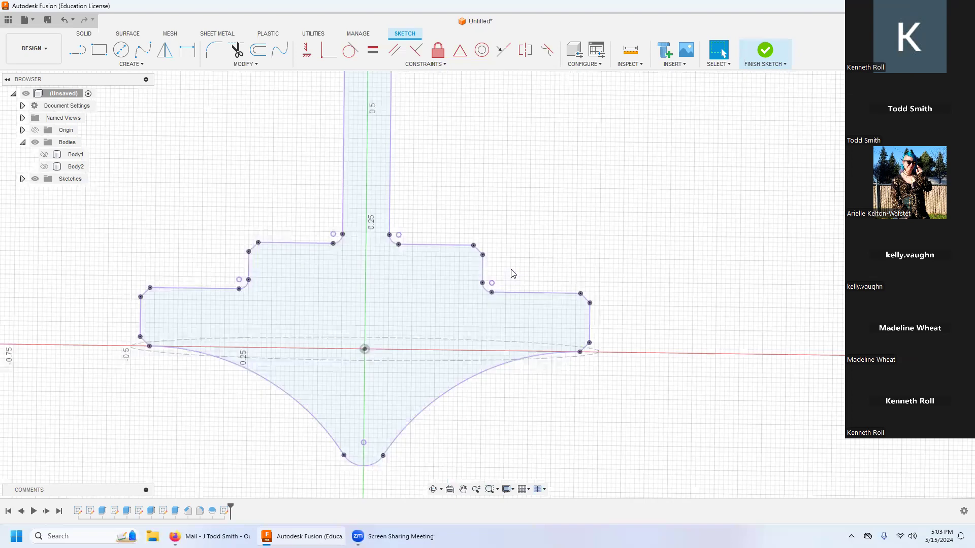
{"action": "scroll", "coordinate": [513, 265], "scroll_direction": "up", "scroll_amount": 1}
{"action": "scroll", "coordinate": [513, 264], "scroll_direction": "up", "scroll_amount": 2}
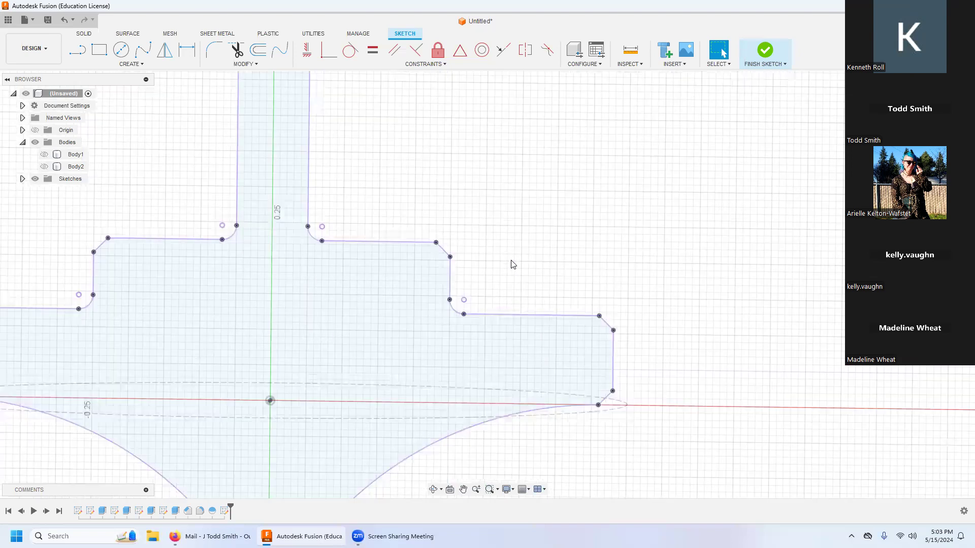
{"action": "scroll", "coordinate": [513, 265], "scroll_direction": "down", "scroll_amount": 3}
{"action": "scroll", "coordinate": [513, 265], "scroll_direction": "up", "scroll_amount": 3}
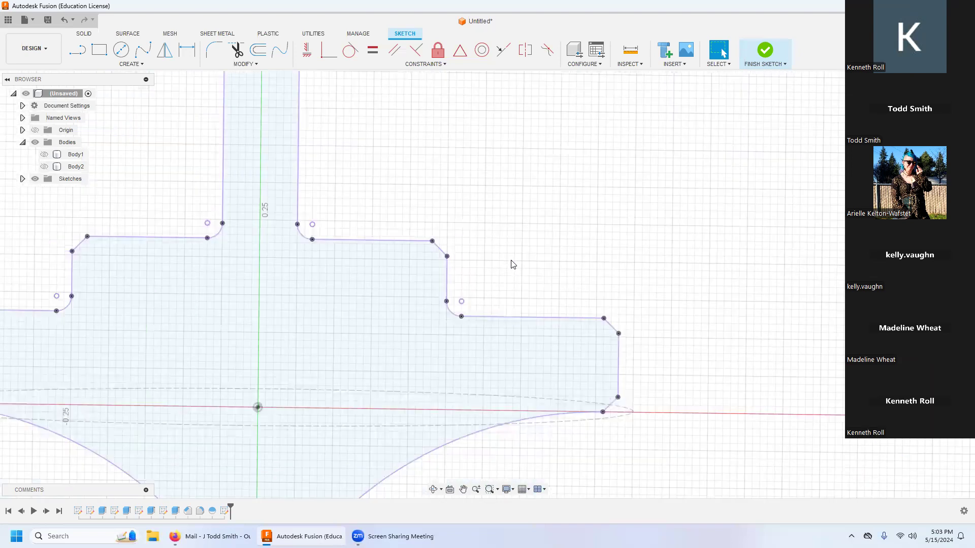
{"action": "scroll", "coordinate": [513, 265], "scroll_direction": "down", "scroll_amount": 2}
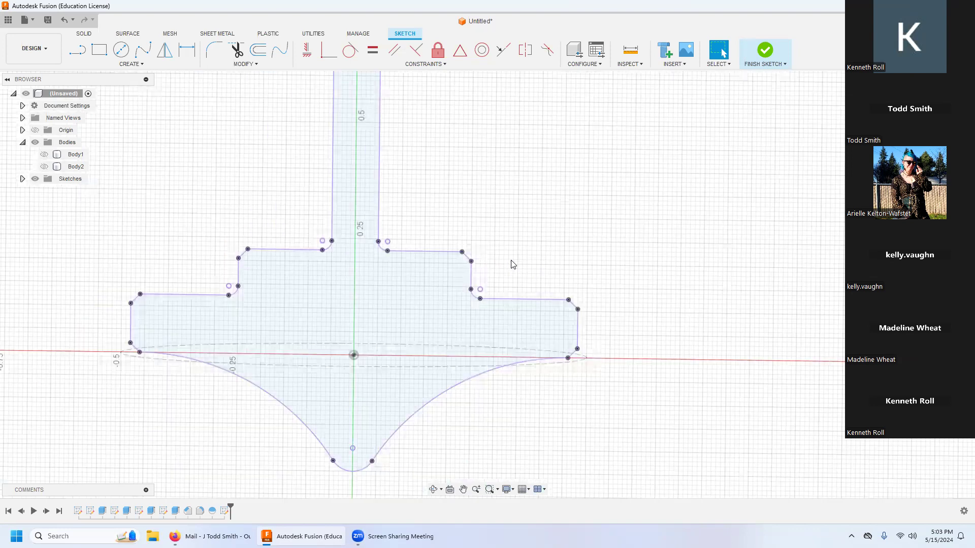
{"action": "scroll", "coordinate": [512, 264], "scroll_direction": "down", "scroll_amount": 3}
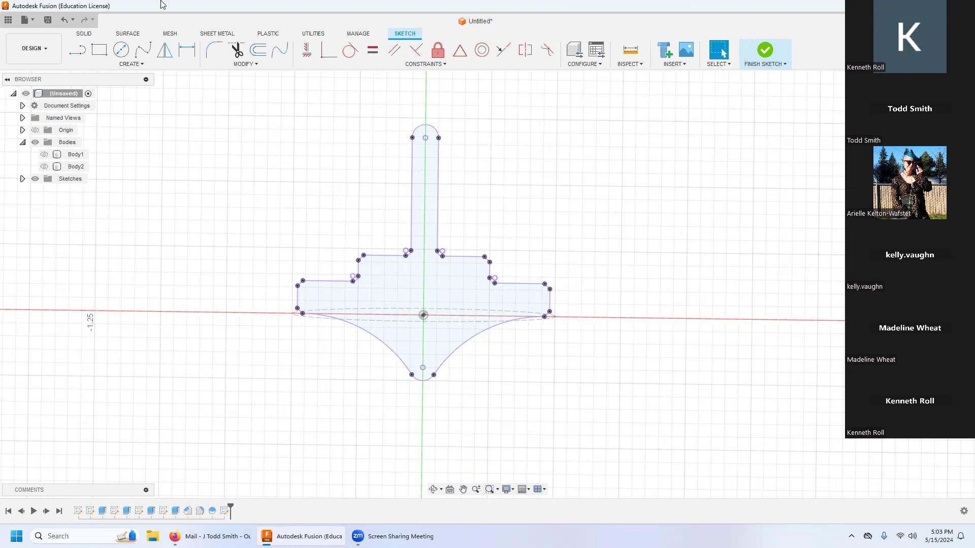
{"action": "left_click", "coordinate": [83, 33]}
{"action": "left_click", "coordinate": [320, 65]}
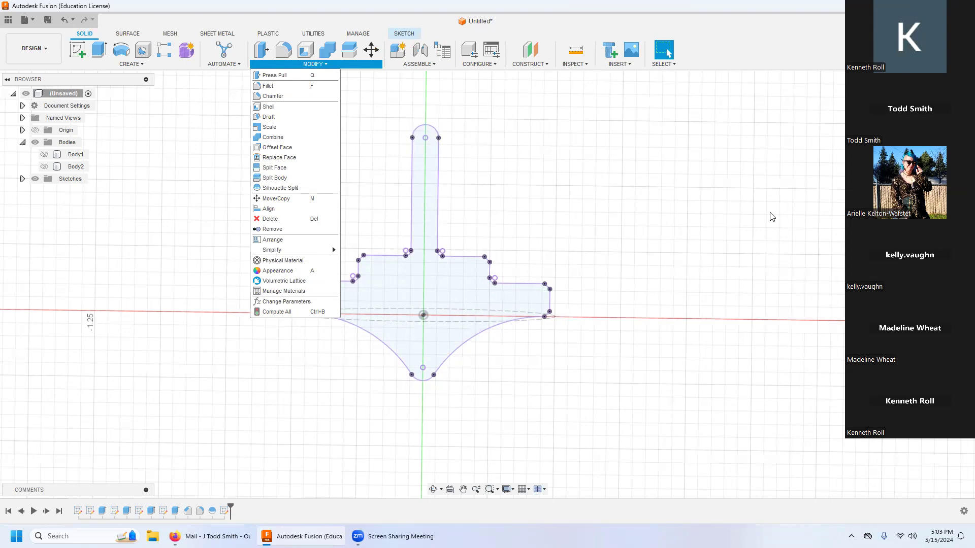
{"action": "left_click", "coordinate": [736, 213]}
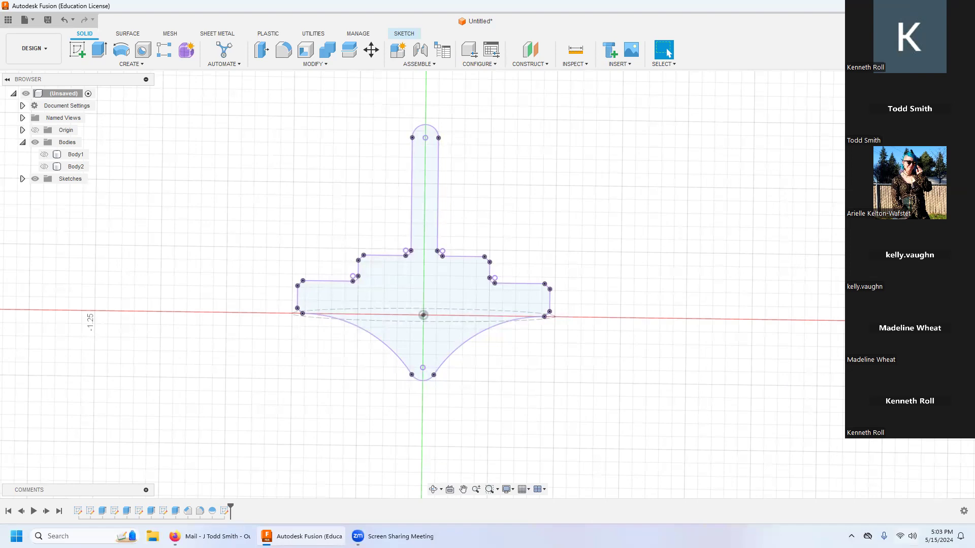
{"action": "left_click", "coordinate": [906, 537]}
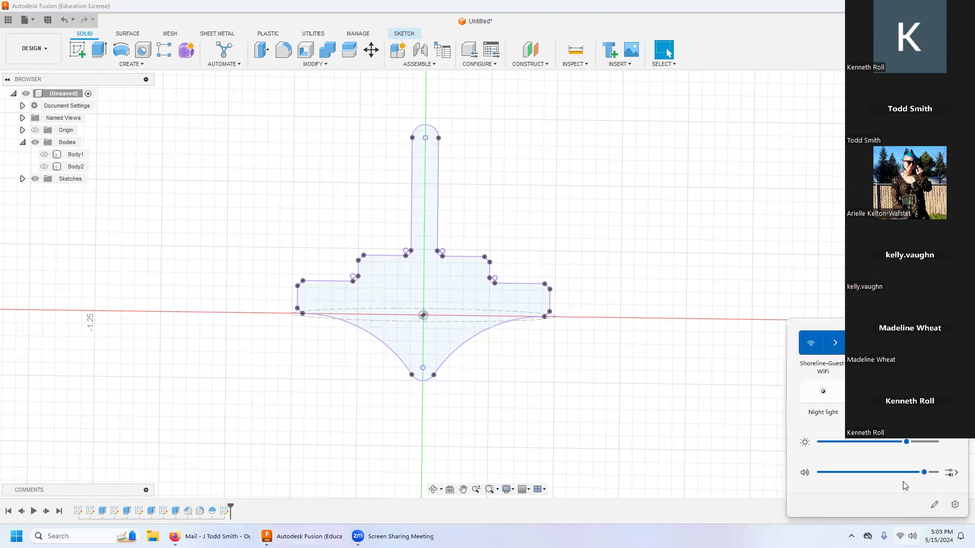
{"action": "left_click", "coordinate": [752, 432]}
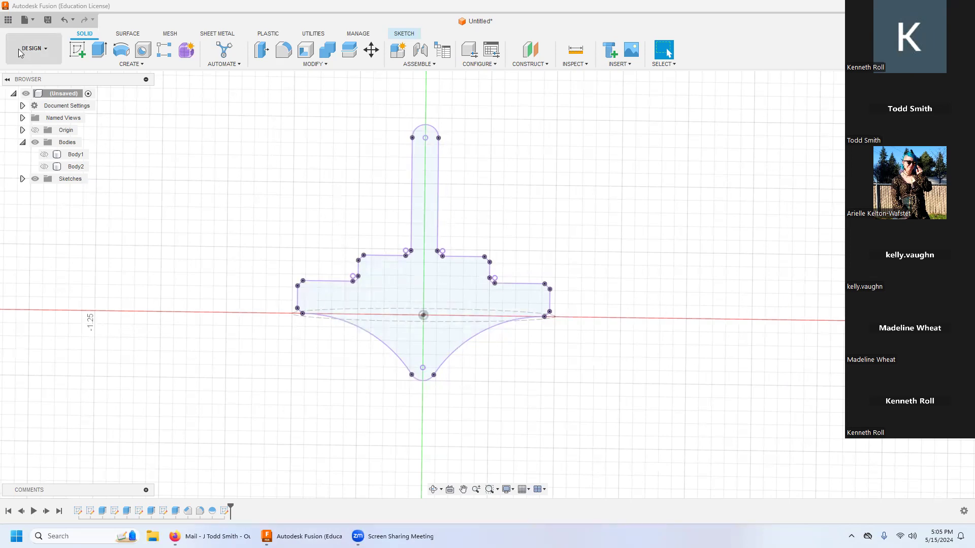
- Switch to the Manufacture workspace, expand the model's bodies and make both Body1 and Body2 visible
{"action": "left_click", "coordinate": [47, 46]}
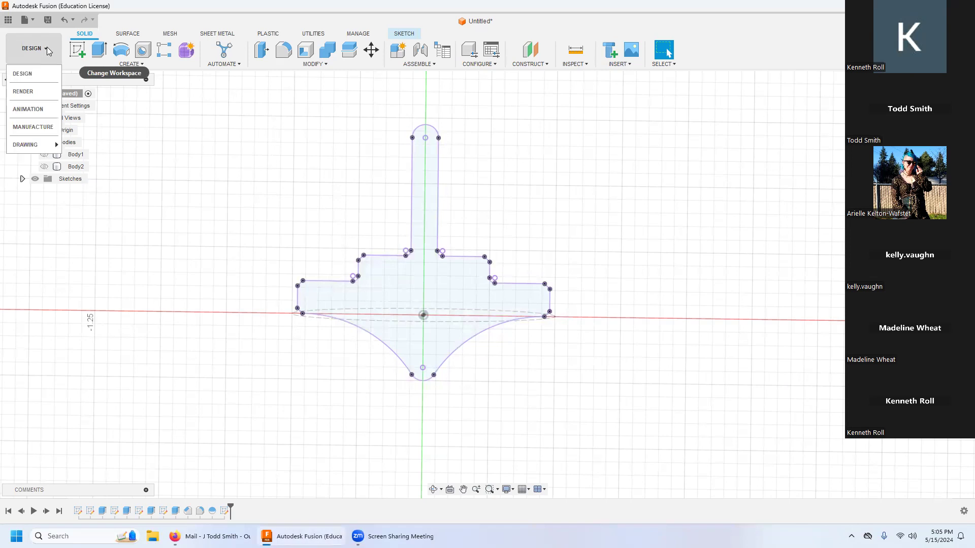
{"action": "left_click", "coordinate": [33, 127]}
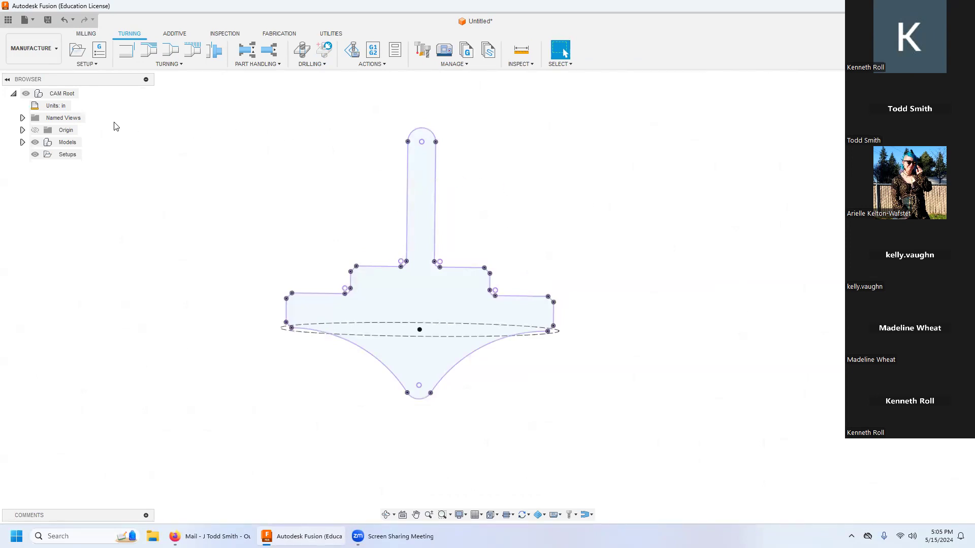
{"action": "left_click", "coordinate": [22, 143]}
{"action": "left_click", "coordinate": [31, 155]}
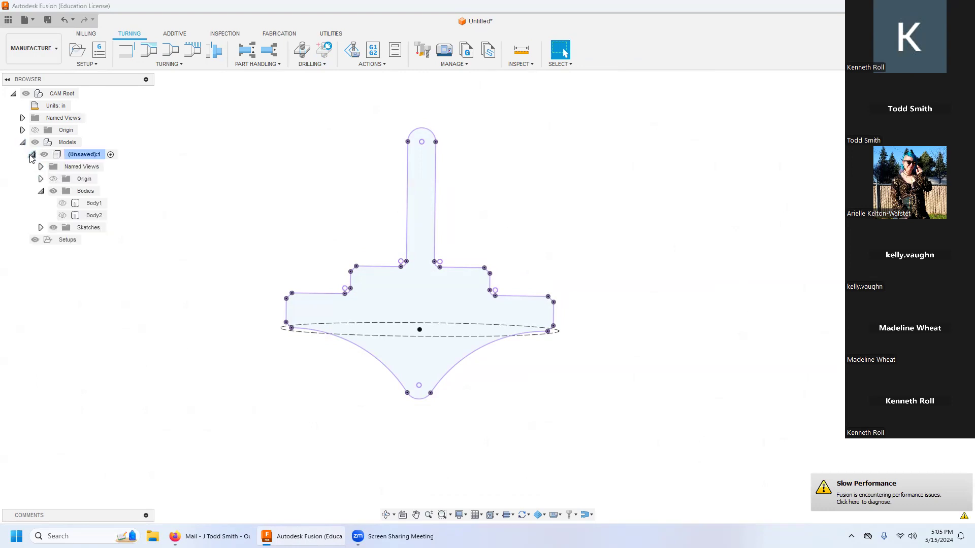
{"action": "left_click", "coordinate": [63, 207]}
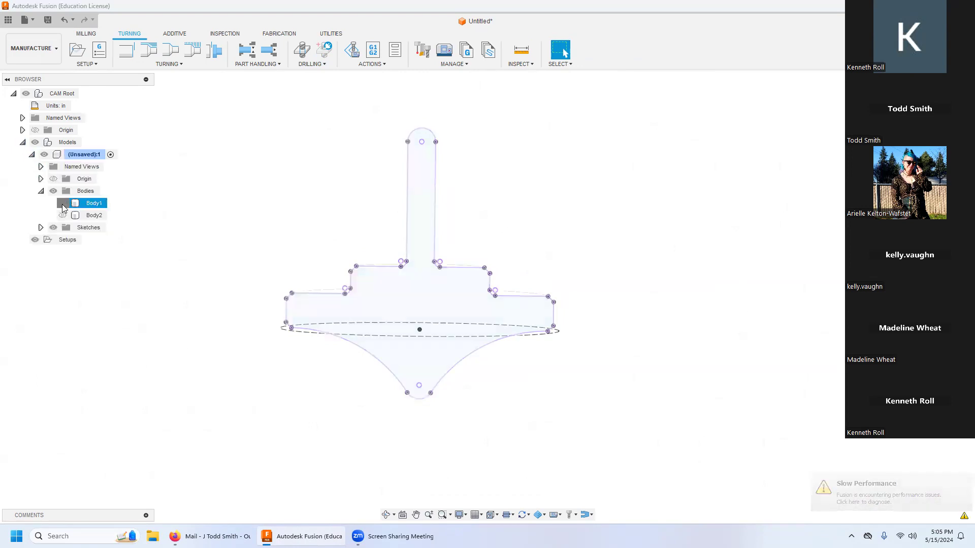
{"action": "left_click", "coordinate": [62, 203]}
{"action": "left_click", "coordinate": [63, 215]}
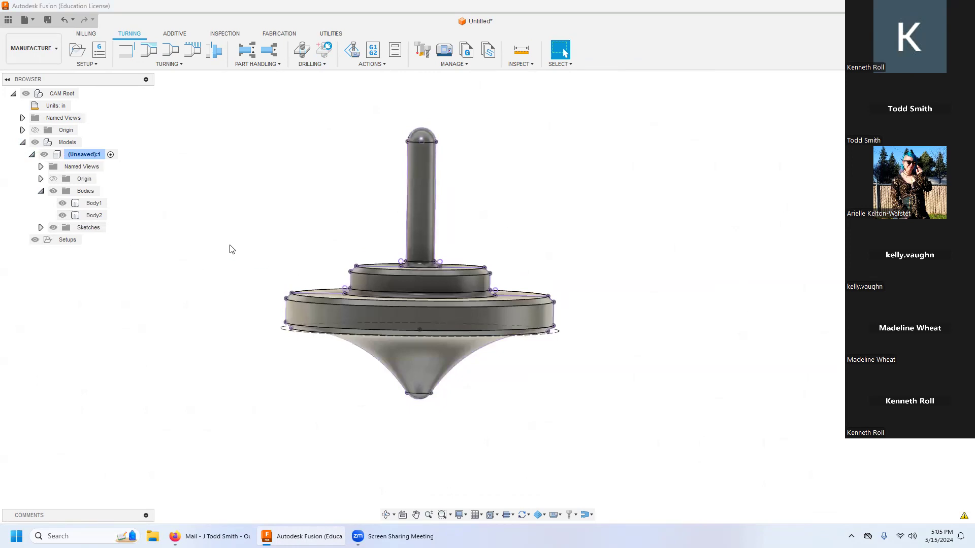
- Create a turning setup for the spinning top and extend its cylindrical stock beyond the pointed tip and the stem end
{"action": "left_click", "coordinate": [77, 53]}
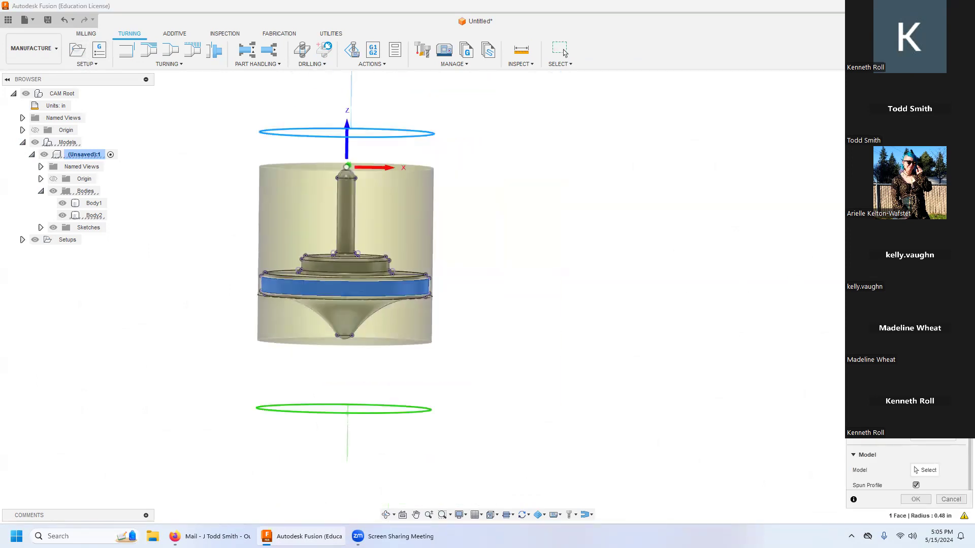
{"action": "scroll", "coordinate": [704, 197], "scroll_direction": "down", "scroll_amount": 1}
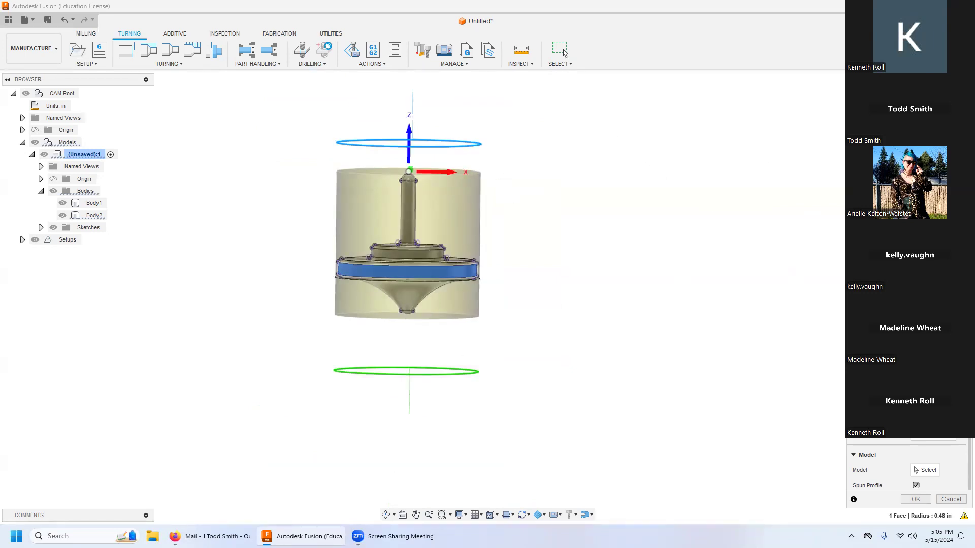
{"action": "left_click", "coordinate": [932, 185]}
{"action": "middle_click_drag", "start_coordinate": [665, 213], "coordinate": [692, 209], "text": "shift"}
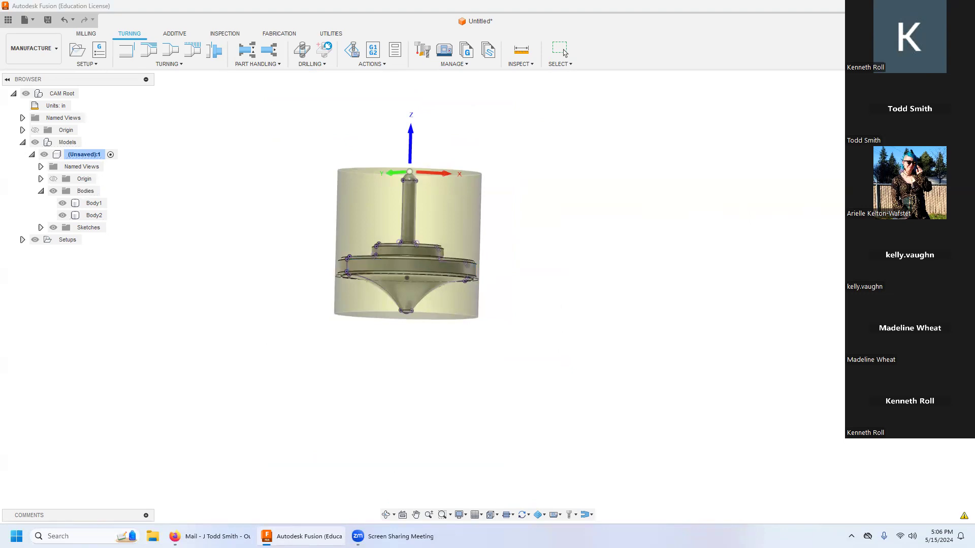
{"action": "middle_click_drag", "start_coordinate": [615, 198], "coordinate": [562, 228], "text": "shift"}
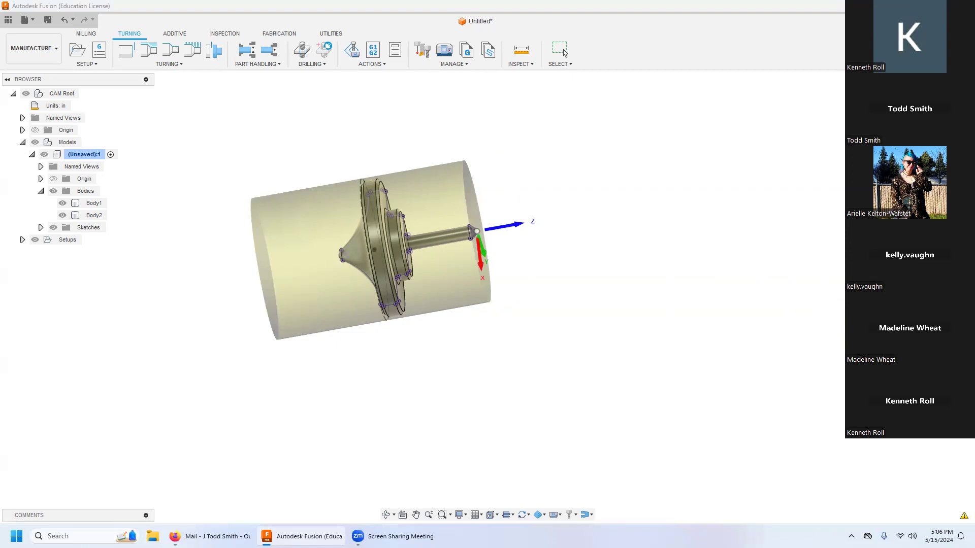
{"action": "middle_click_drag", "start_coordinate": [513, 249], "coordinate": [514, 248], "text": "shift"}
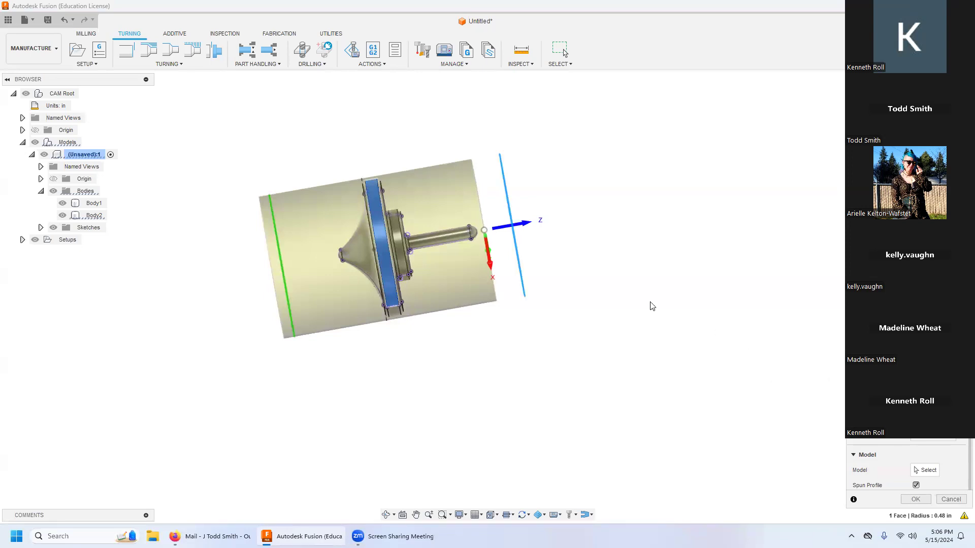
{"action": "middle_click_drag", "start_coordinate": [547, 264], "coordinate": [552, 452], "text": "shift"}
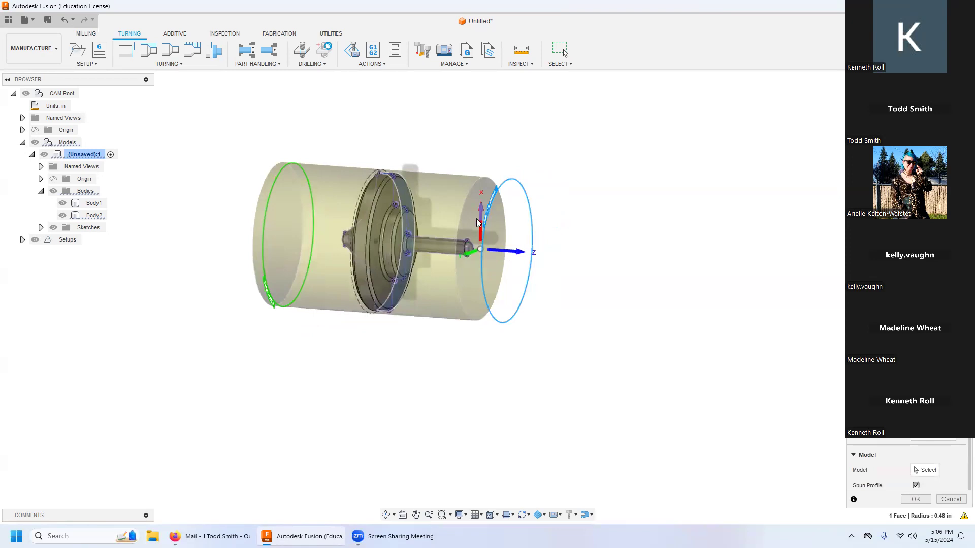
{"action": "scroll", "coordinate": [391, 198], "scroll_direction": "up", "scroll_amount": 8}
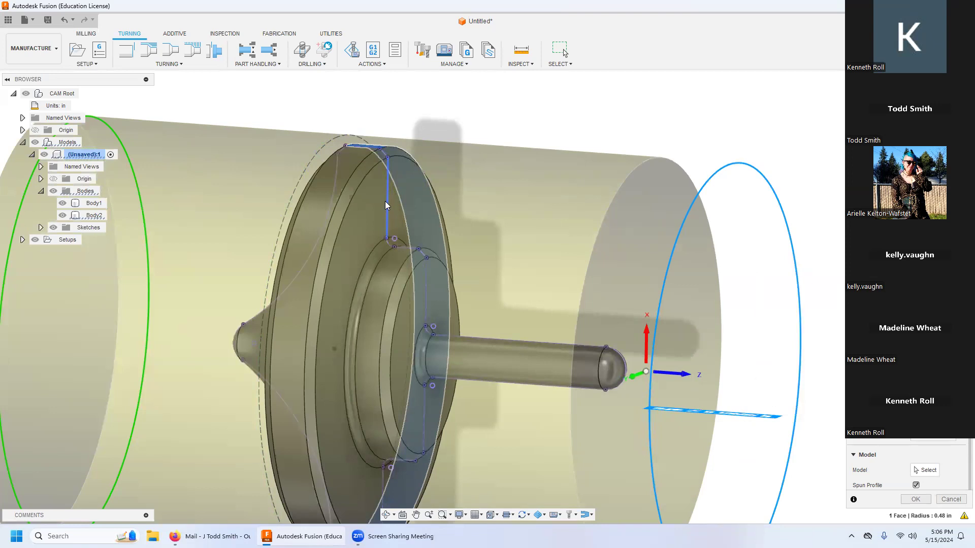
{"action": "scroll", "coordinate": [619, 371], "scroll_direction": "down", "scroll_amount": 5}
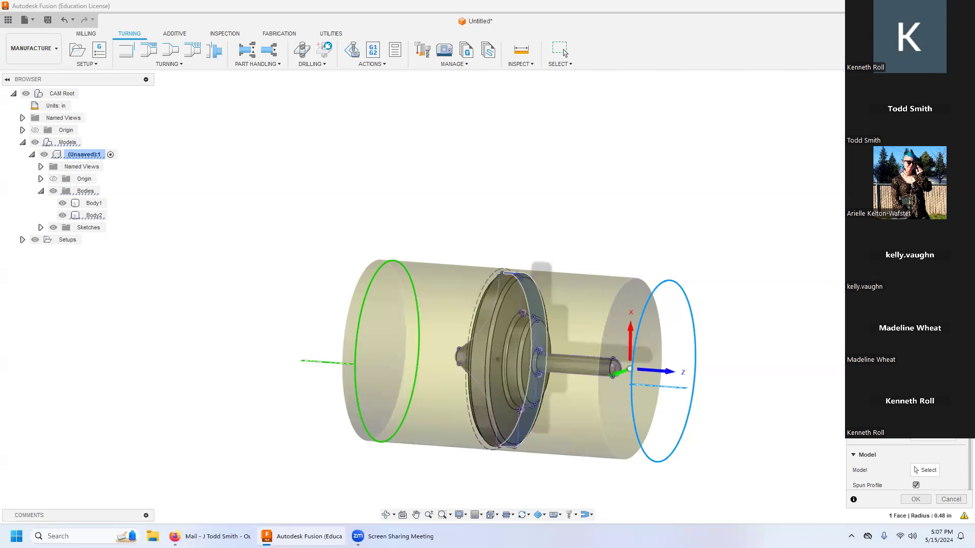
{"action": "middle_click_drag", "start_coordinate": [746, 407], "coordinate": [763, 409], "text": "shift"}
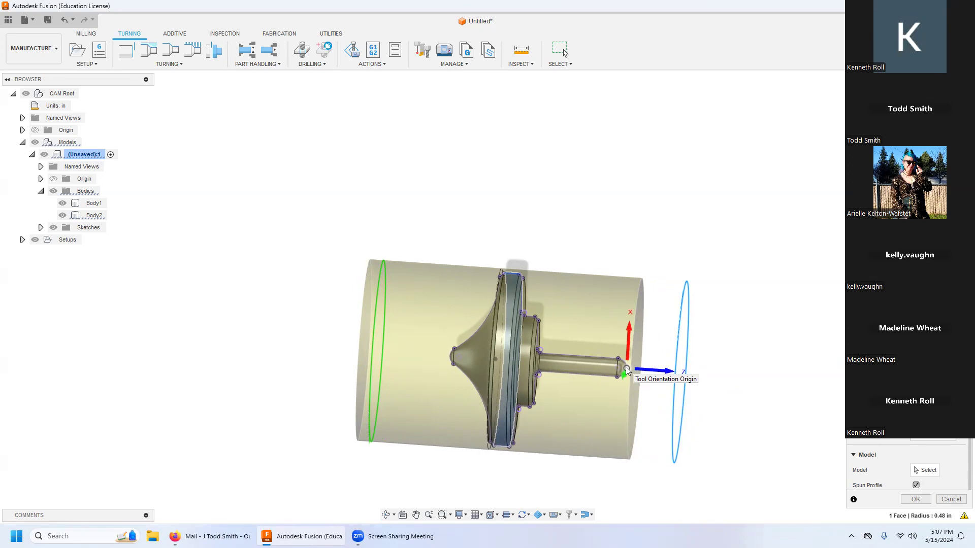
- Browse the HAAS machines in the machine library with all filters cleared, and close the library without choosing one
{"action": "left_click_drag", "start_coordinate": [895, 80], "coordinate": [868, 35]}
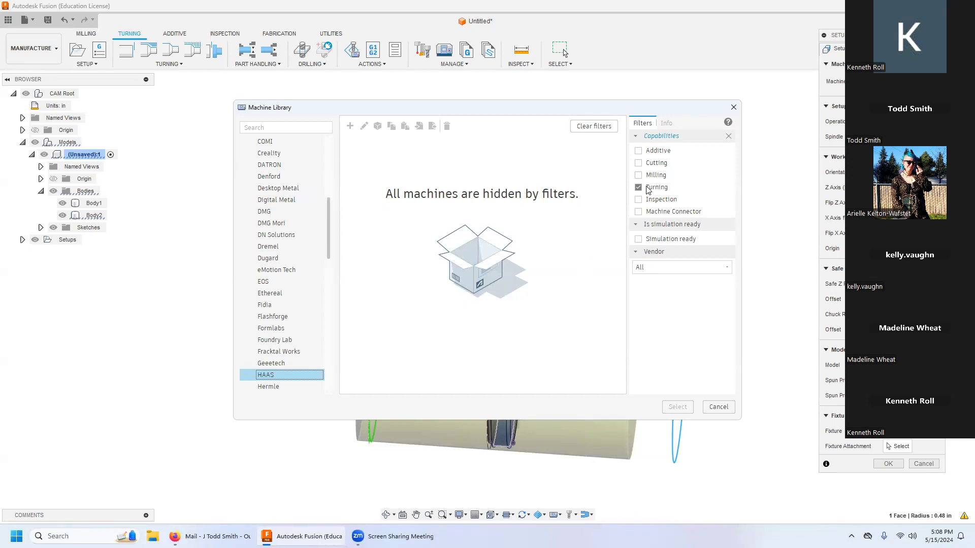
{"action": "left_click", "coordinate": [607, 128]}
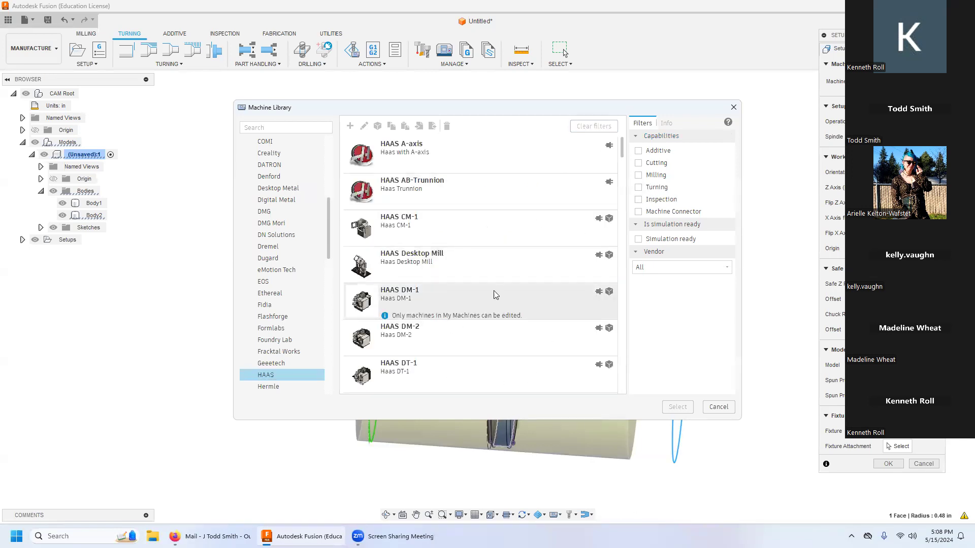
{"action": "scroll", "coordinate": [492, 283], "scroll_direction": "down", "scroll_amount": 6}
{"action": "scroll", "coordinate": [493, 283], "scroll_direction": "down", "scroll_amount": 10}
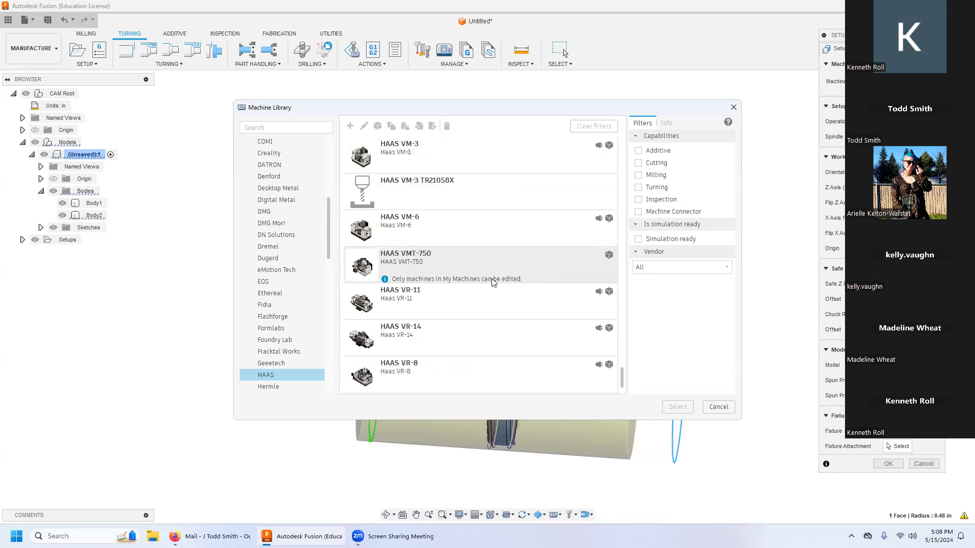
{"action": "scroll", "coordinate": [492, 282], "scroll_direction": "down", "scroll_amount": 2}
{"action": "scroll", "coordinate": [493, 283], "scroll_direction": "up", "scroll_amount": 15}
{"action": "scroll", "coordinate": [493, 282], "scroll_direction": "up", "scroll_amount": 8}
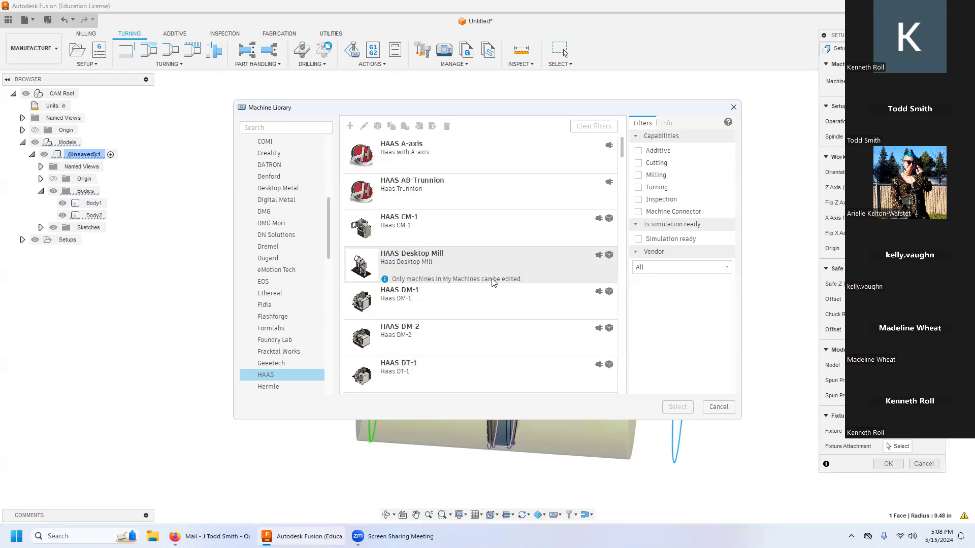
{"action": "mouse_move", "coordinate": [484, 321]}
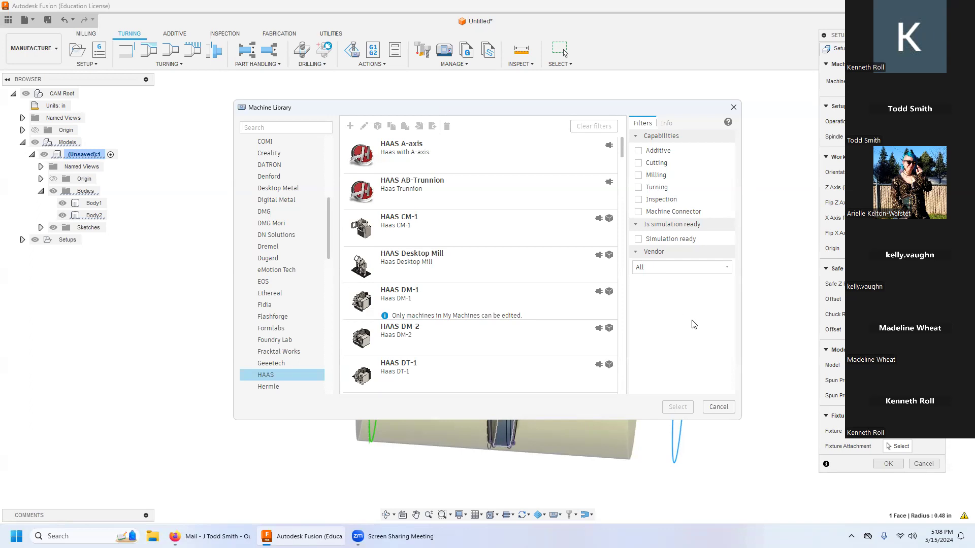
{"action": "left_click", "coordinate": [718, 407]}
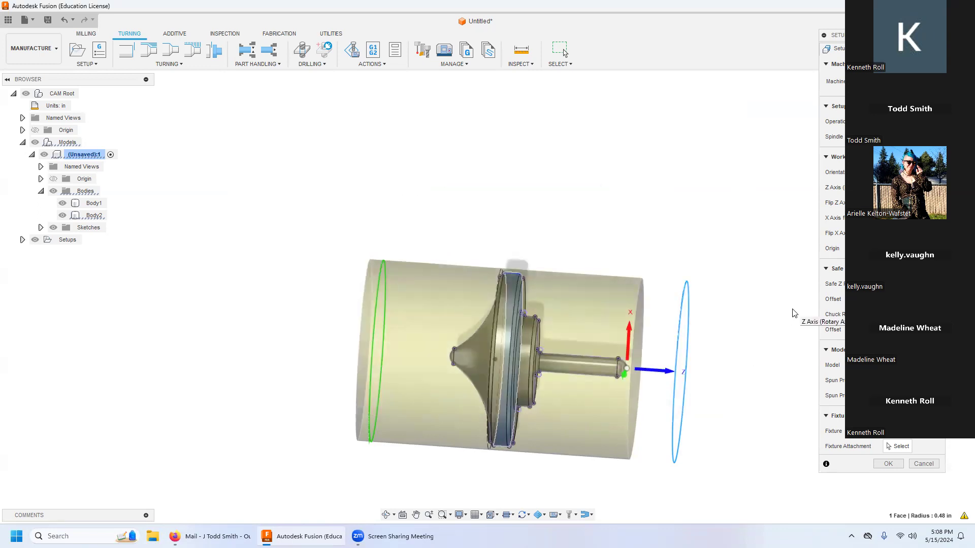
- Finish the turning setup without picking a model, accepting the use of all solids
{"action": "left_click", "coordinate": [906, 48]}
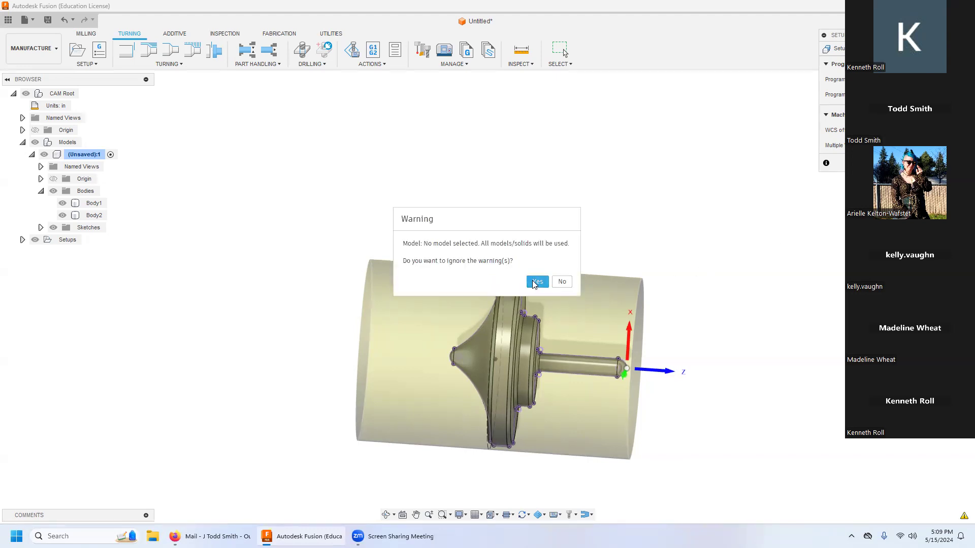
{"action": "left_click", "coordinate": [532, 281]}
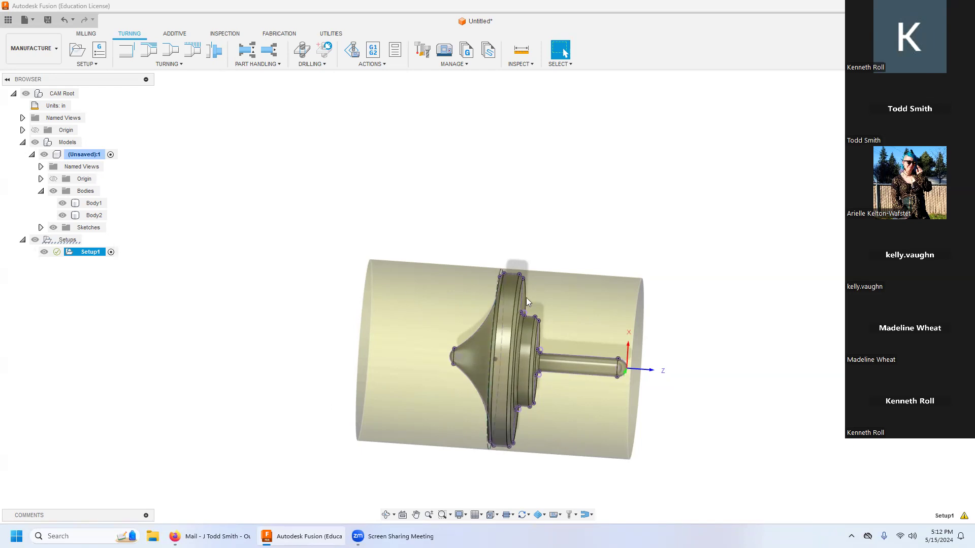
- Create a turning Face operation using the CNMT32.52 - DCLN-R (CNMT Right Hand) tool from Turning Tools (Inch), filtered to Turning general
{"action": "middle_click_drag", "start_coordinate": [691, 310], "coordinate": [712, 318], "text": "shift"}
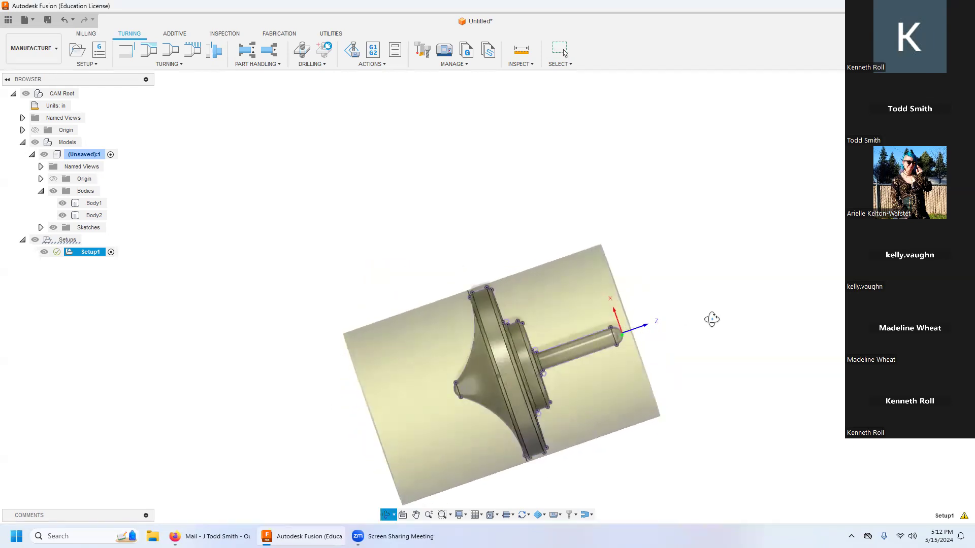
{"action": "key", "text": "Escape"}
{"action": "left_click", "coordinate": [127, 56]}
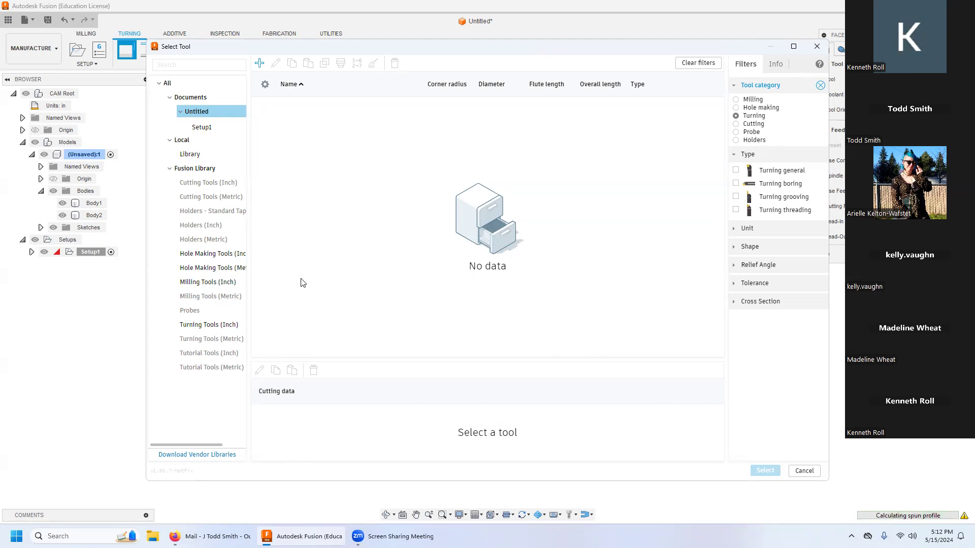
{"action": "left_click", "coordinate": [216, 326]}
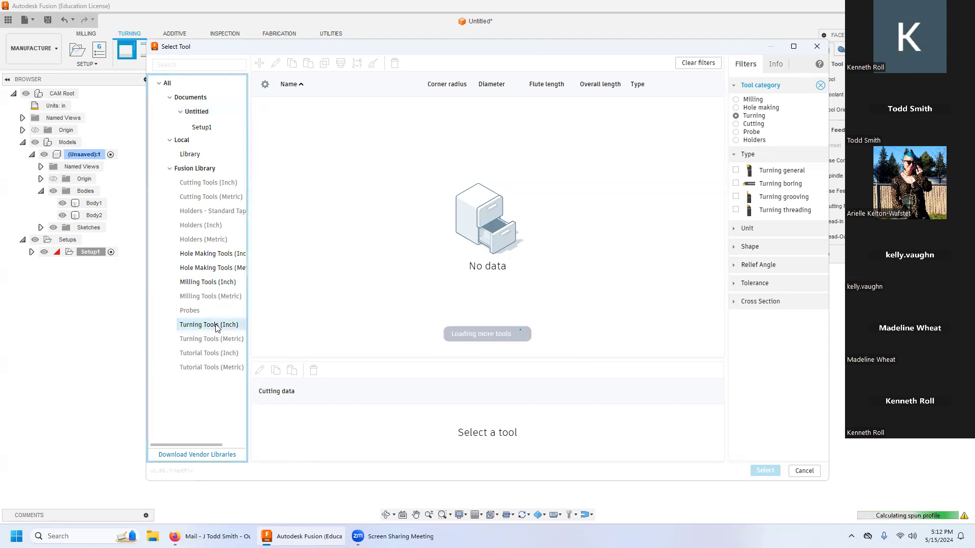
{"action": "left_click", "coordinate": [735, 170]}
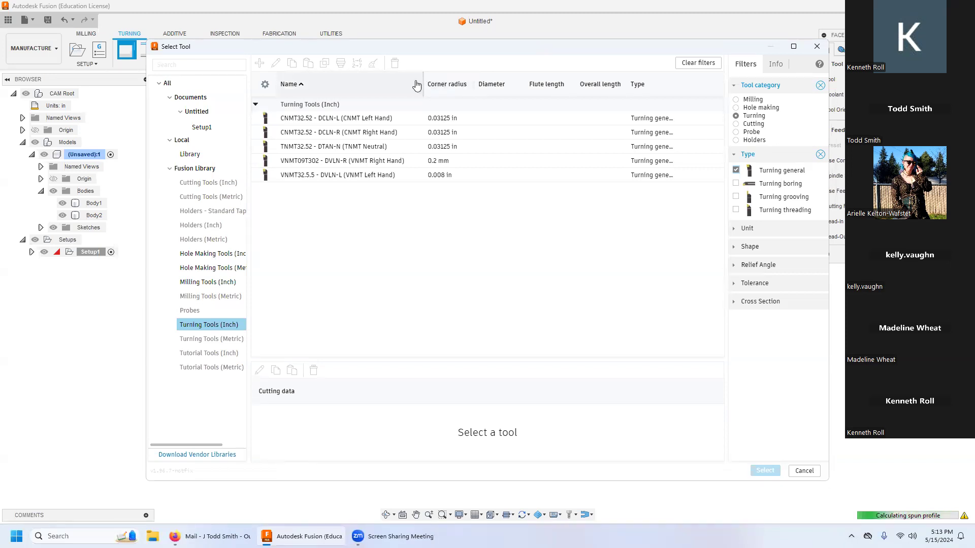
{"action": "mouse_move", "coordinate": [422, 78]}
{"action": "left_mouse_down"}
{"action": "mouse_move", "coordinate": [435, 77]}
{"action": "mouse_move", "coordinate": [372, 77]}
{"action": "mouse_move", "coordinate": [427, 76]}
{"action": "left_mouse_up"}
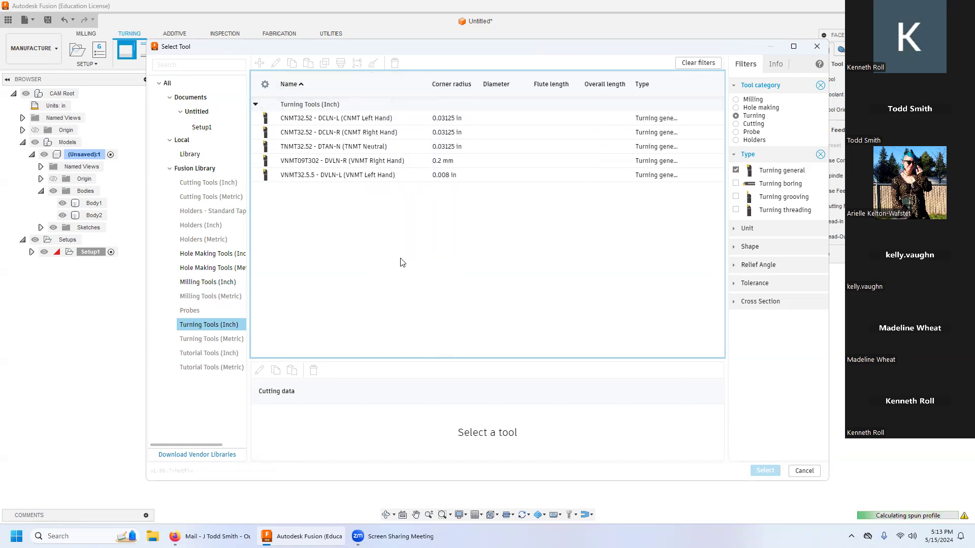
{"action": "left_click", "coordinate": [371, 133]}
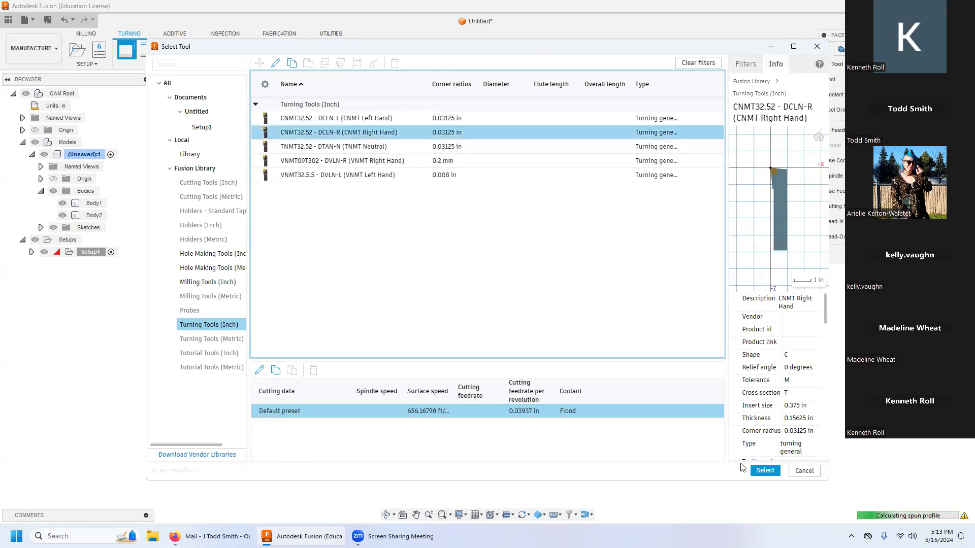
{"action": "left_click", "coordinate": [764, 471]}
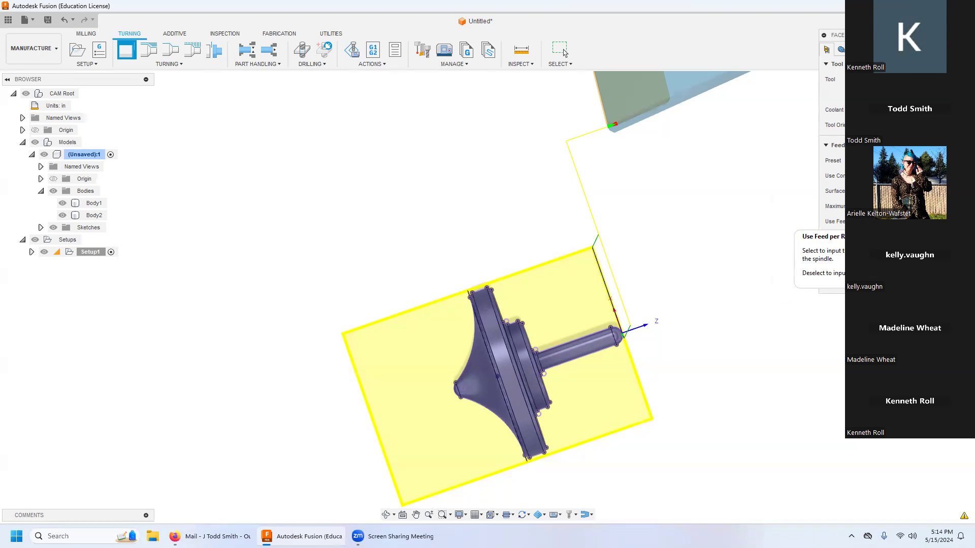
- Set the facing operation's front offset to 0.02 in and review its geometry and passes settings at the stem end
{"action": "left_click", "coordinate": [841, 49]}
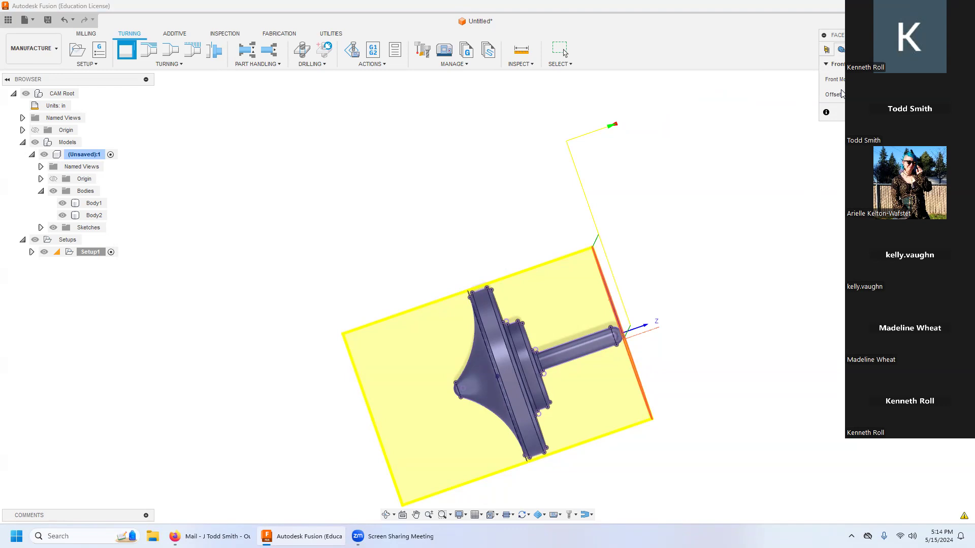
{"action": "type", "text": ".02"}
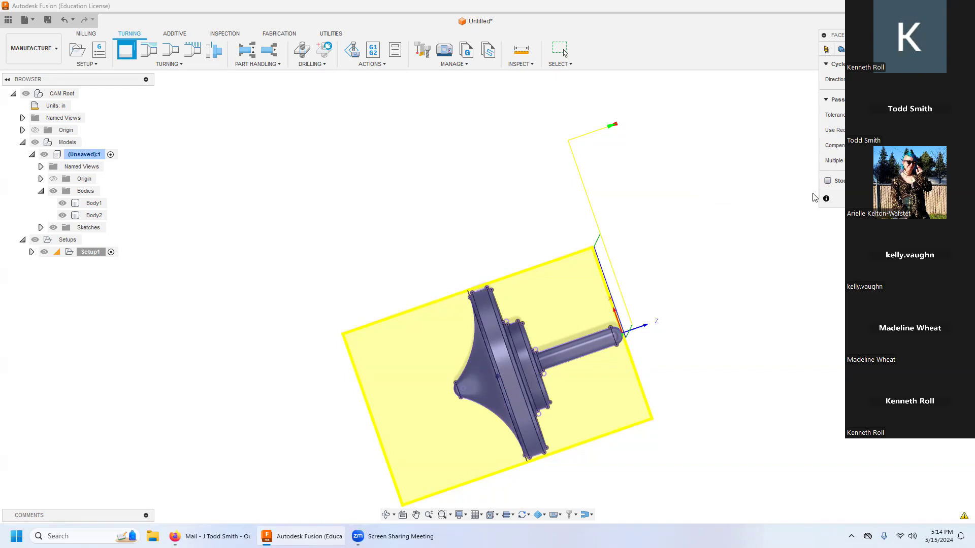
{"action": "scroll", "coordinate": [627, 355], "scroll_direction": "up", "scroll_amount": 4}
{"action": "scroll", "coordinate": [623, 335], "scroll_direction": "up", "scroll_amount": 2}
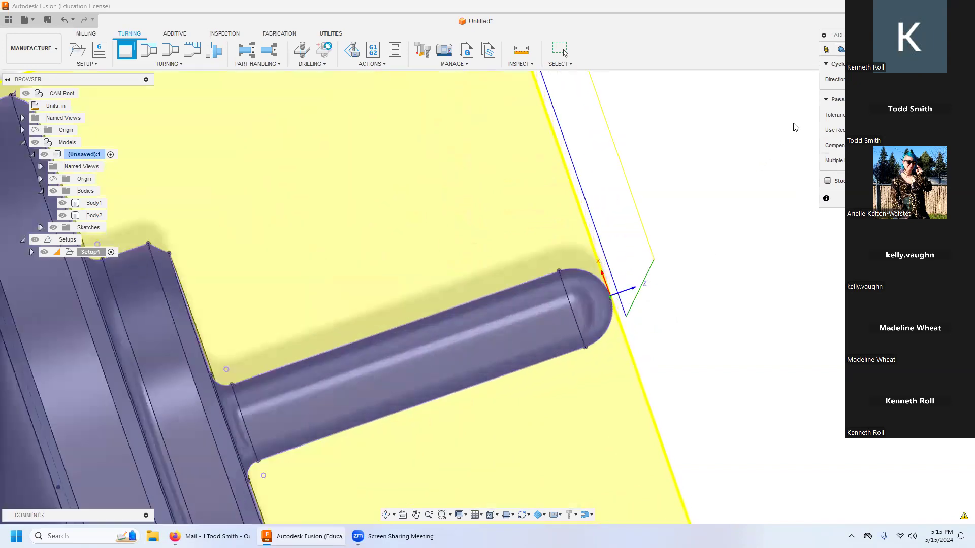
{"action": "left_click", "coordinate": [841, 50]}
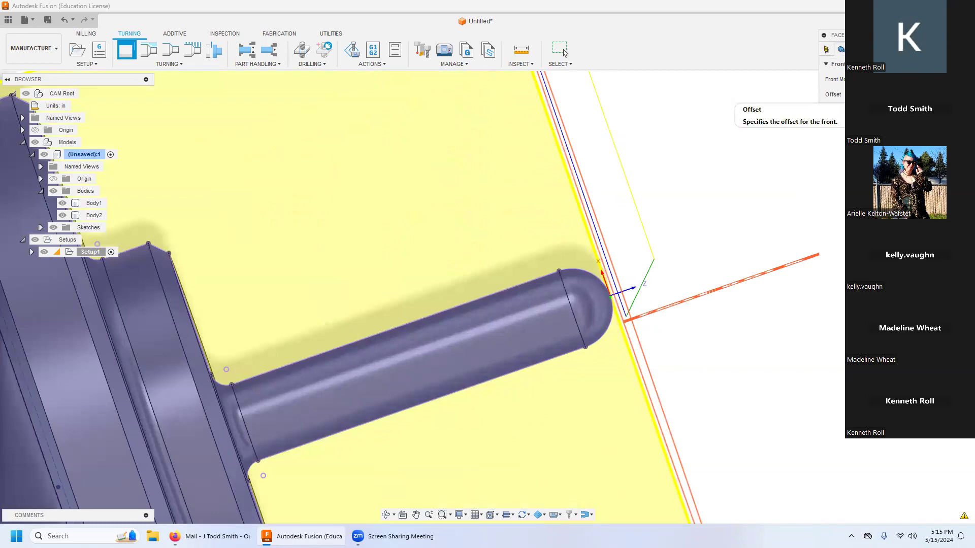
{"action": "left_click", "coordinate": [870, 49]}
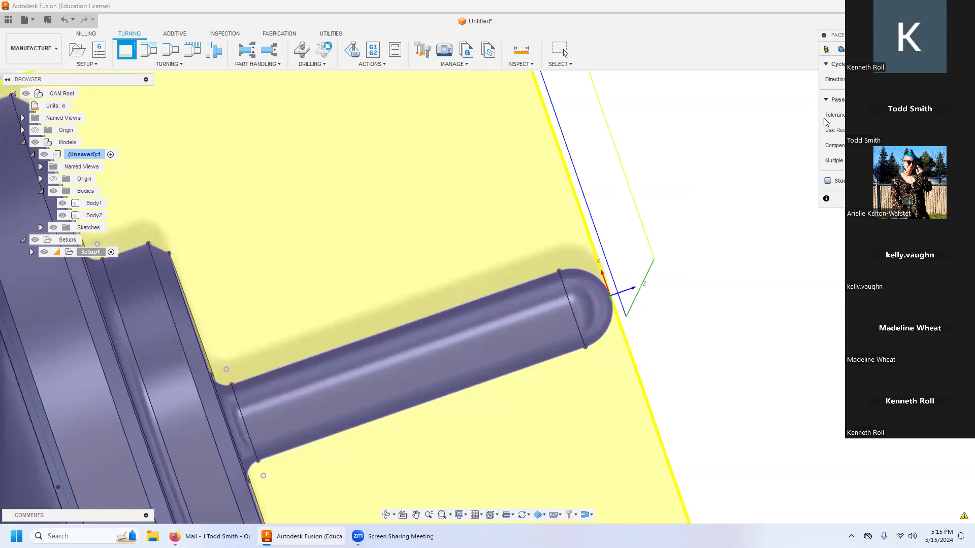
- Decouple the lead-out from the lead-in, running the lead-in along the stock face and setting the lead-out angle to 90 degrees
{"action": "left_click", "coordinate": [884, 49]}
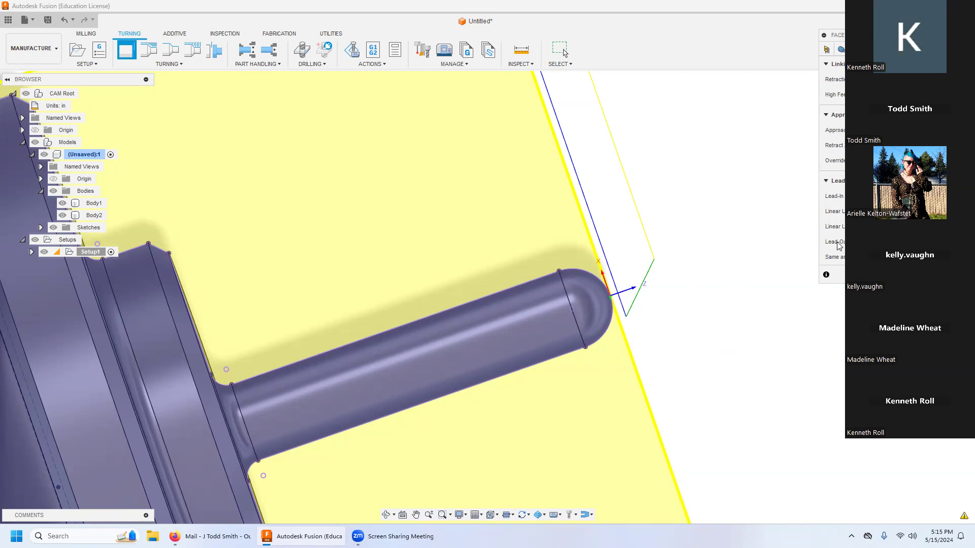
{"action": "scroll", "coordinate": [720, 254], "scroll_direction": "down", "scroll_amount": 5}
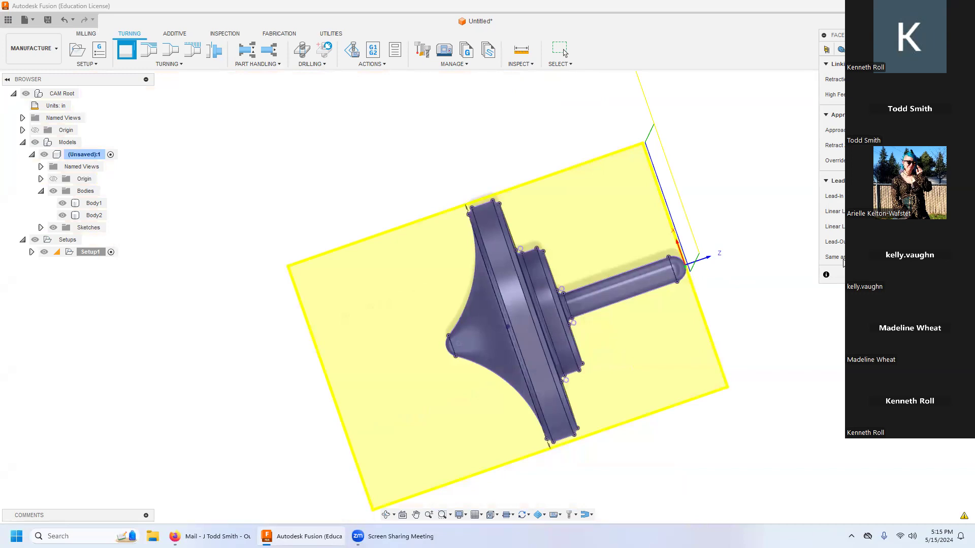
{"action": "left_click", "coordinate": [900, 257]}
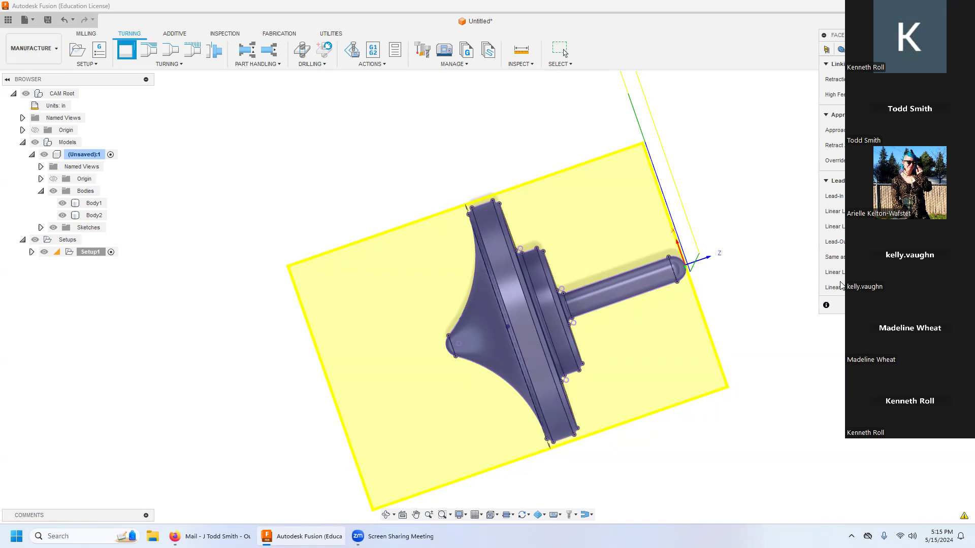
{"action": "type", "text": "90"}
{"action": "scroll", "coordinate": [729, 257], "scroll_direction": "down", "scroll_amount": 3}
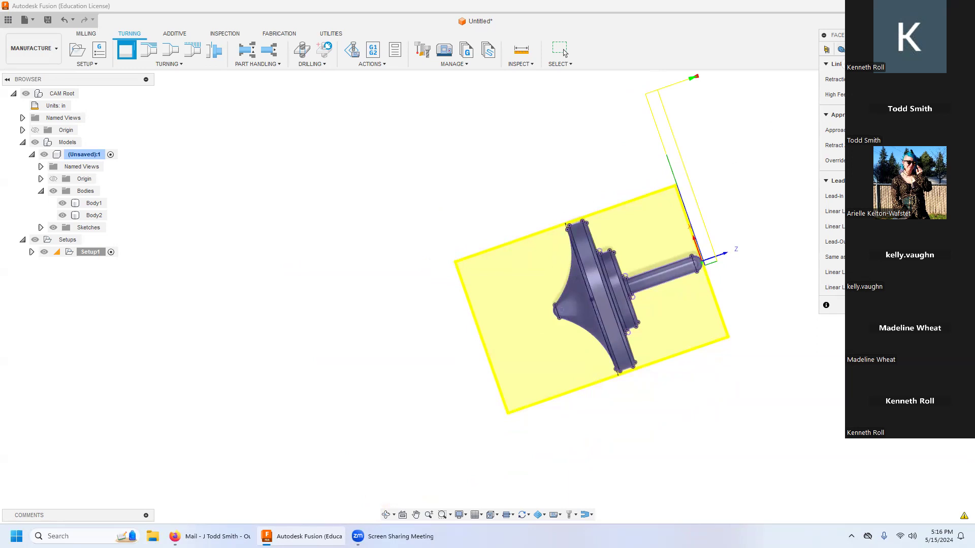
- Reduce the facing retract radius to 0.6 in and the clearance radius to 0.7 in, and finish the operation
{"action": "left_click", "coordinate": [856, 49]}
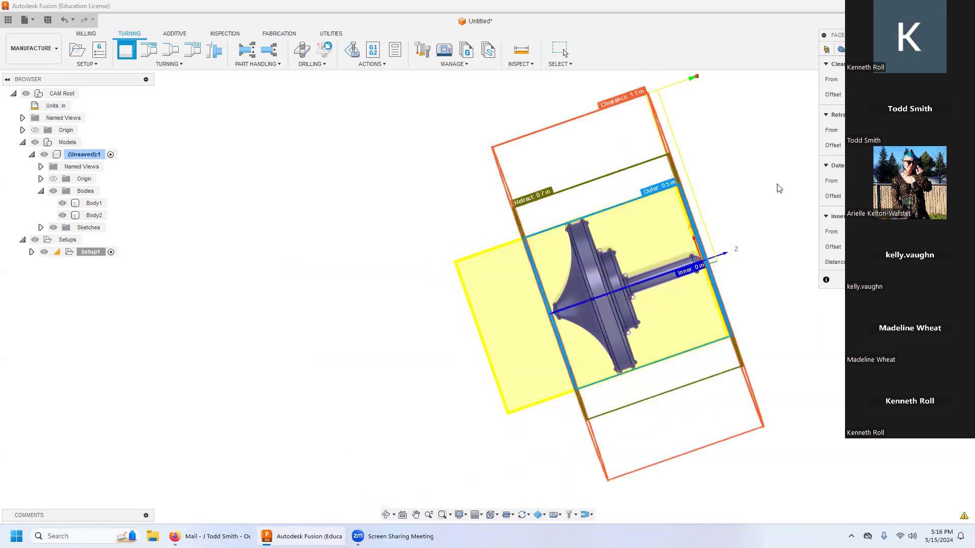
{"action": "mouse_move", "coordinate": [790, 274]}
{"action": "middle_mouse_down", "text": "shift"}
{"action": "mouse_move", "coordinate": [766, 274]}
{"action": "mouse_move", "coordinate": [790, 279]}
{"action": "mouse_move", "coordinate": [809, 255]}
{"action": "mouse_move", "coordinate": [800, 248]}
{"action": "mouse_move", "coordinate": [796, 272]}
{"action": "middle_mouse_up", "text": "shift"}
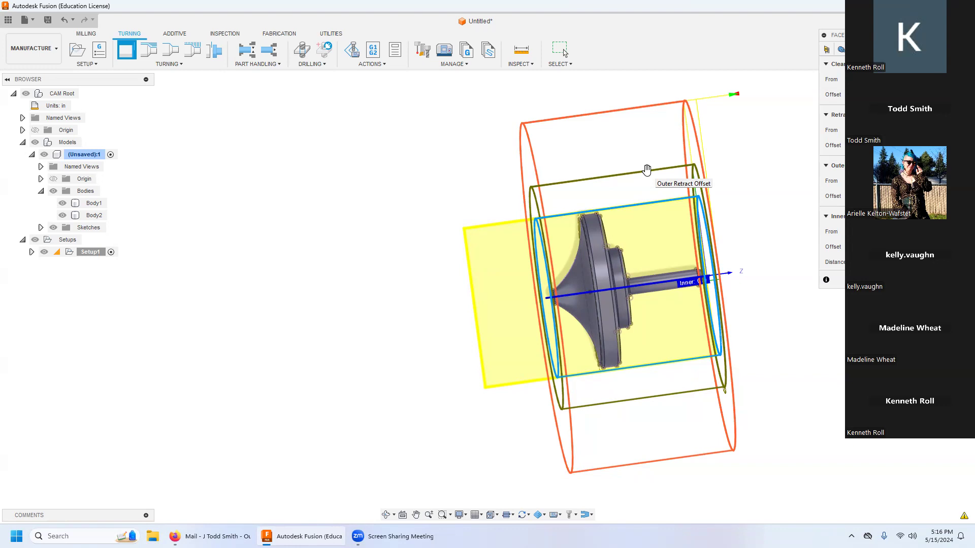
{"action": "left_click_drag", "start_coordinate": [647, 170], "coordinate": [651, 183]}
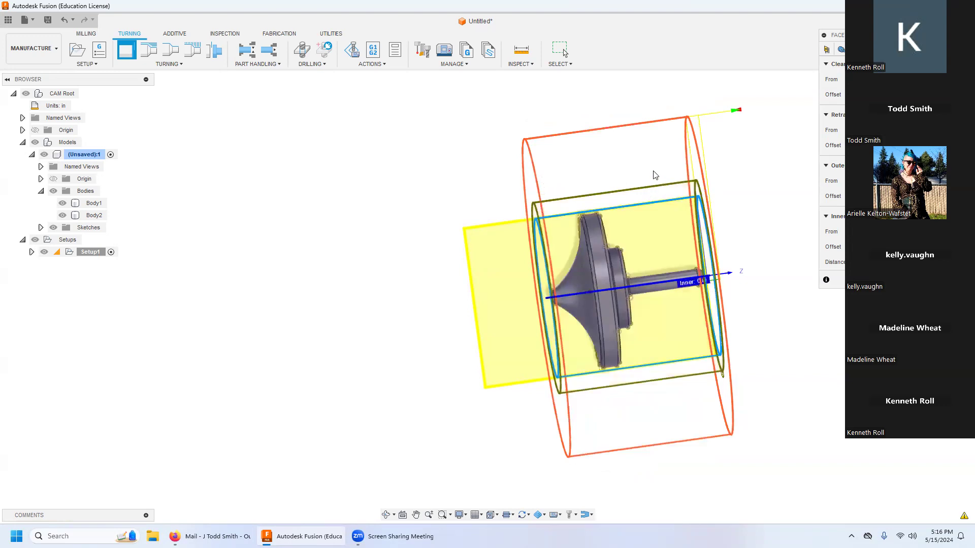
{"action": "left_click_drag", "start_coordinate": [639, 123], "coordinate": [638, 171]}
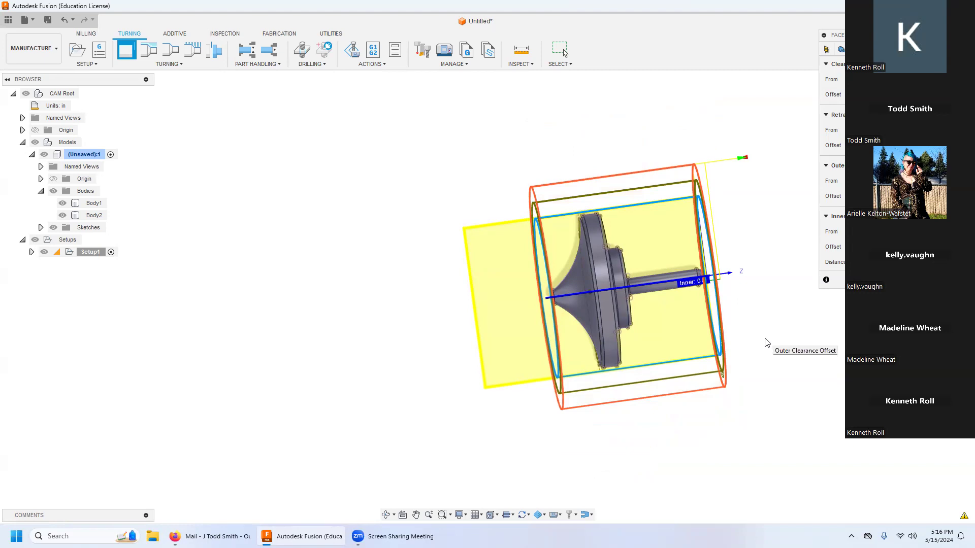
{"action": "mouse_move", "coordinate": [766, 328]}
{"action": "middle_mouse_down", "text": "shift"}
{"action": "mouse_move", "coordinate": [751, 322]}
{"action": "mouse_move", "coordinate": [753, 332]}
{"action": "middle_mouse_up", "text": "shift"}
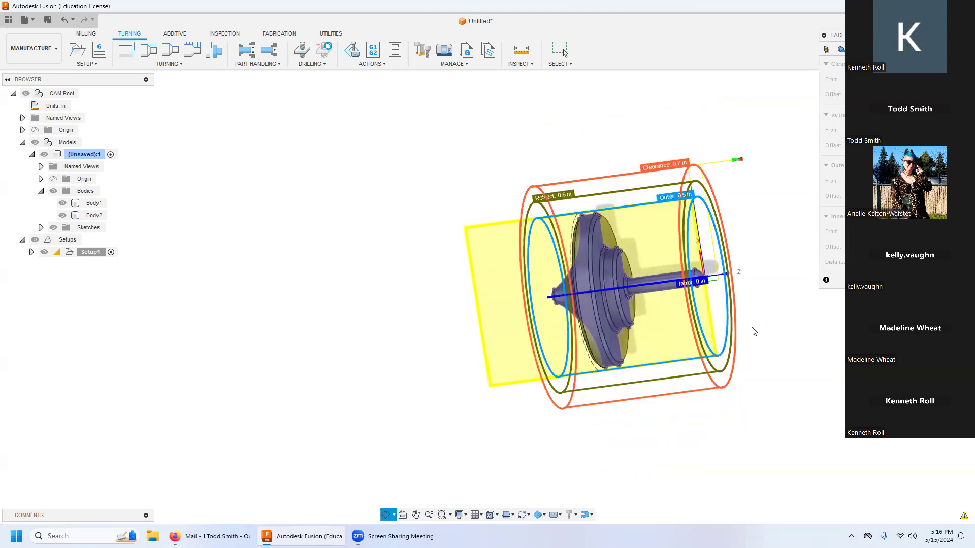
{"action": "key", "text": "Return"}
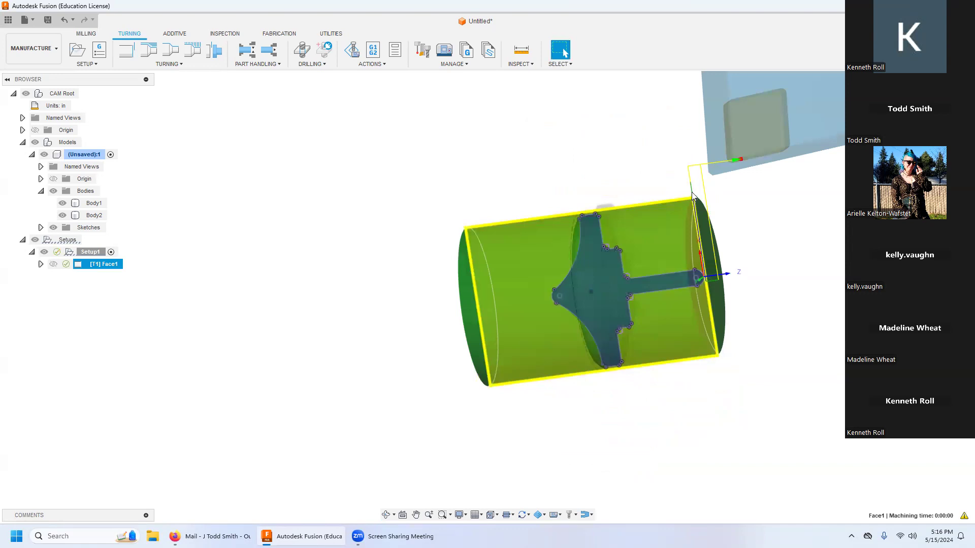
- Edit Face1's radii settings to extend the facing cut far past the center axis, and regenerate the toolpath
{"action": "middle_click_drag", "start_coordinate": [744, 262], "coordinate": [756, 255], "text": "shift"}
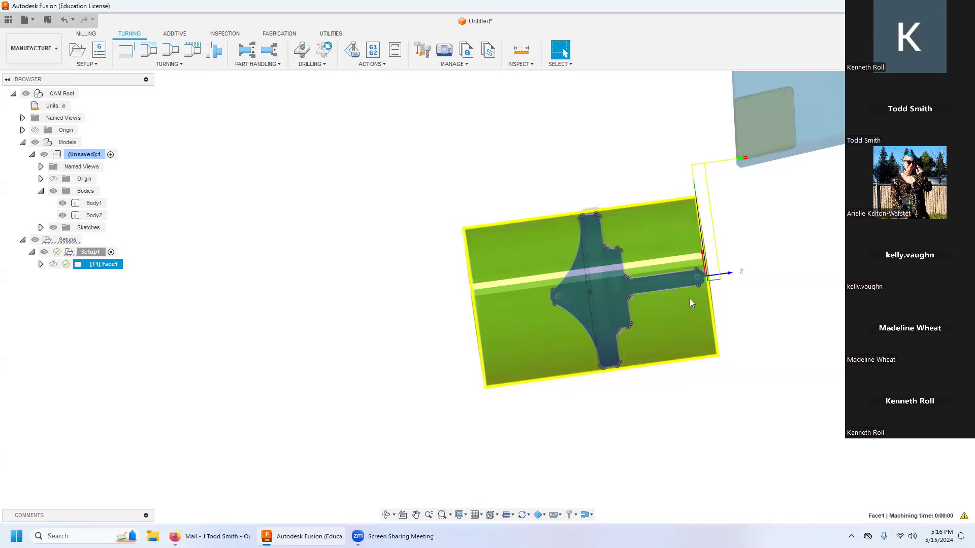
{"action": "scroll", "coordinate": [706, 276], "scroll_direction": "up", "scroll_amount": 10}
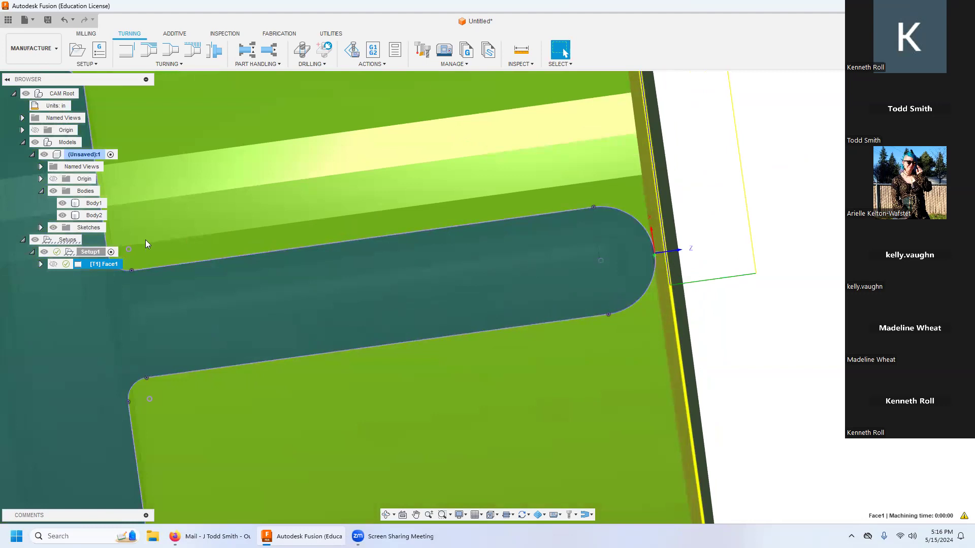
{"action": "right_click", "coordinate": [103, 264]}
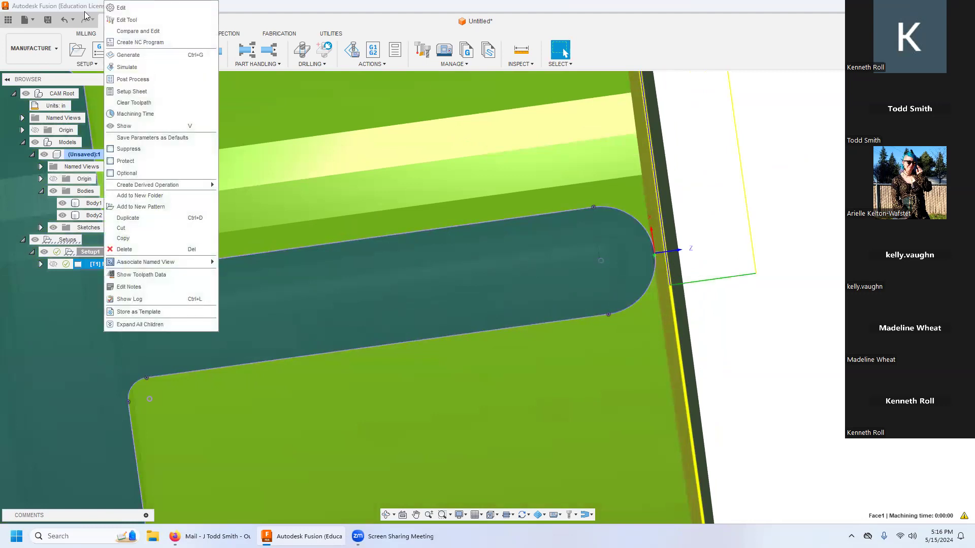
{"action": "left_click", "coordinate": [119, 8]}
{"action": "left_click", "coordinate": [856, 49]}
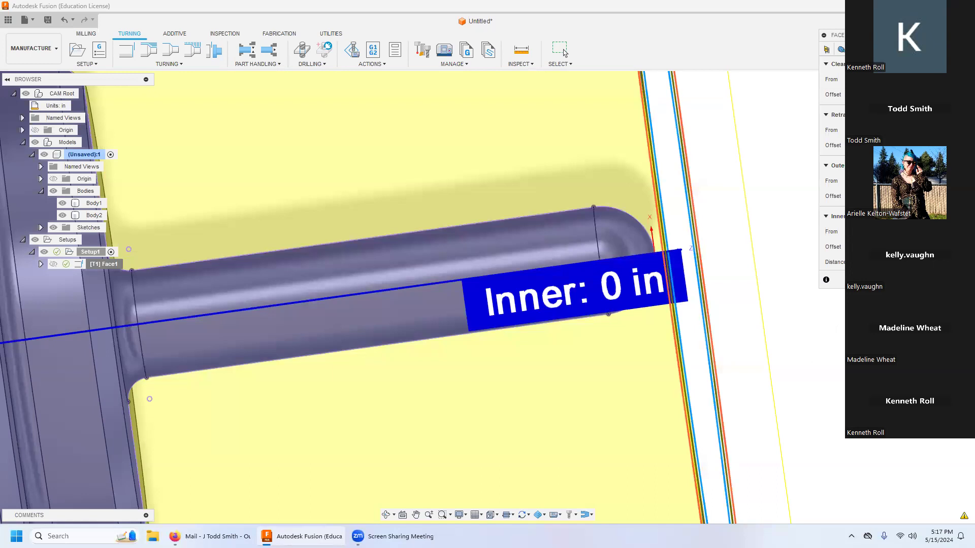
{"action": "left_click", "coordinate": [922, 280]}
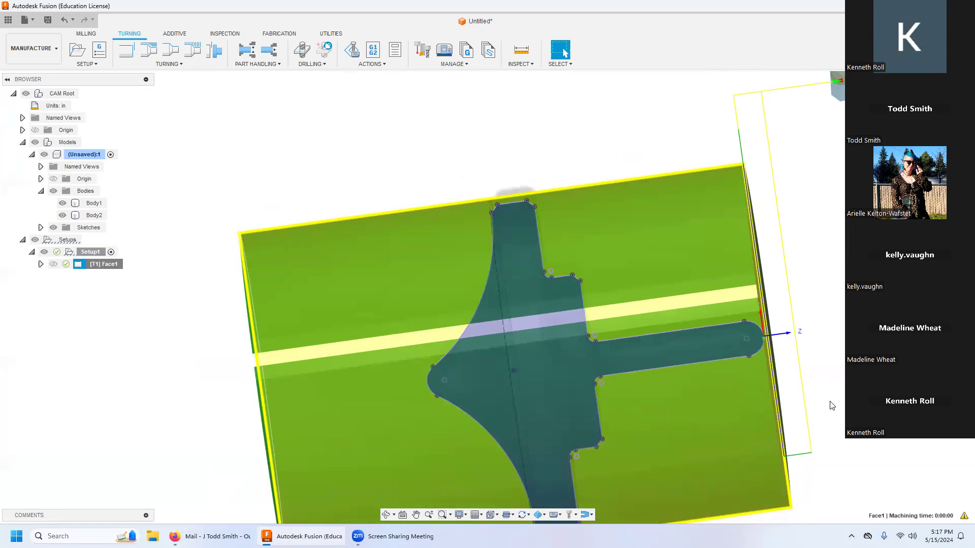
{"action": "mouse_move", "coordinate": [831, 405]}
{"action": "middle_mouse_down", "text": "shift"}
{"action": "mouse_move", "coordinate": [833, 392]}
{"action": "mouse_move", "coordinate": [826, 394]}
{"action": "middle_mouse_up", "text": "shift"}
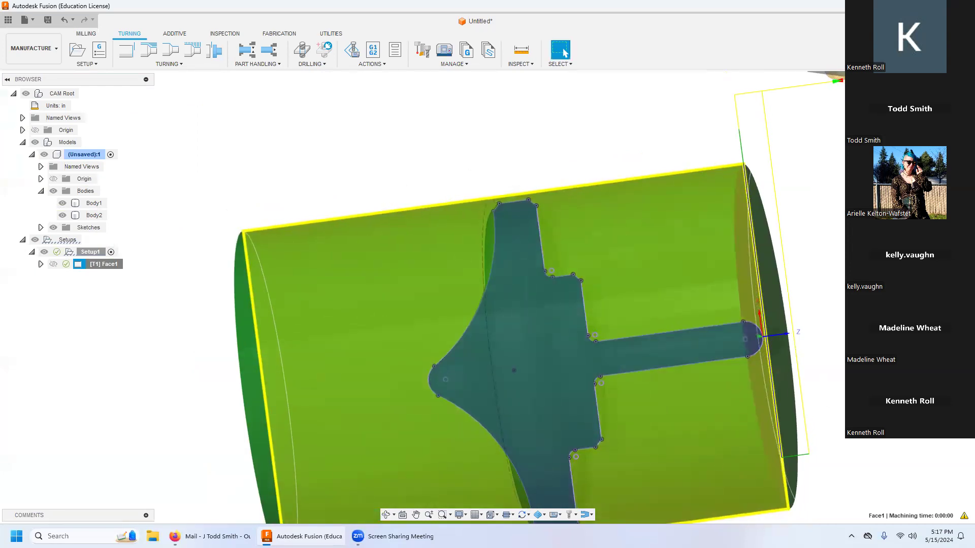
- Edit Face1's radii settings again so the facing cut ends only slightly past the center axis
{"action": "right_click", "coordinate": [115, 264]}
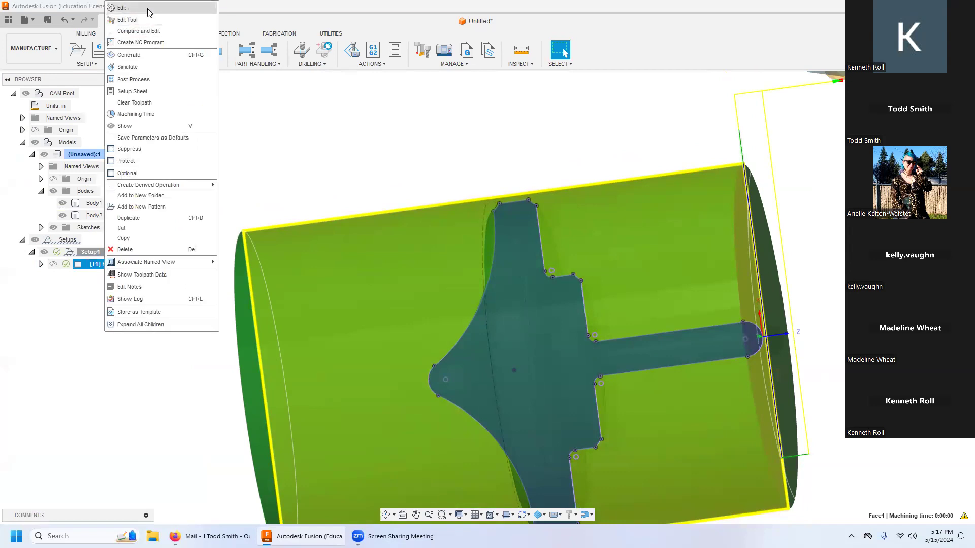
{"action": "left_click", "coordinate": [150, 12]}
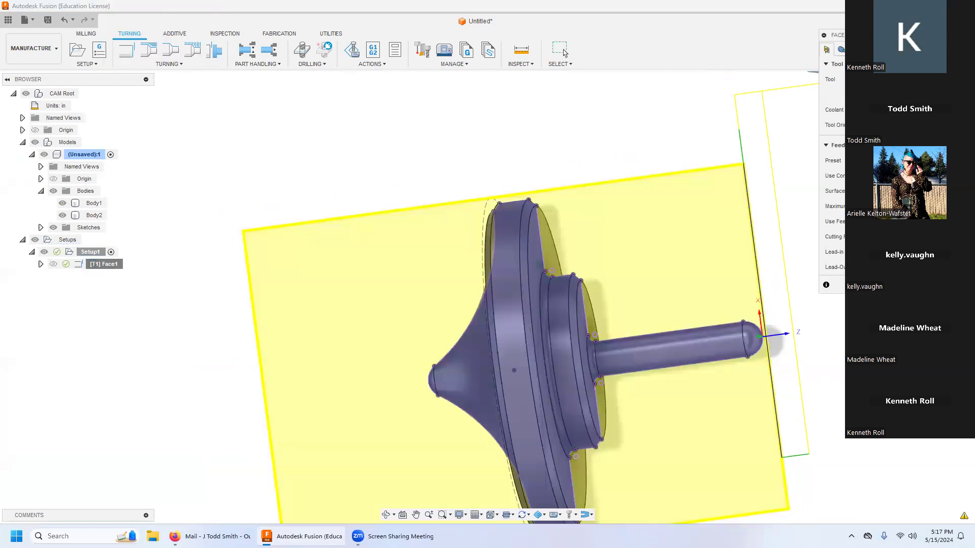
{"action": "left_click", "coordinate": [856, 50]}
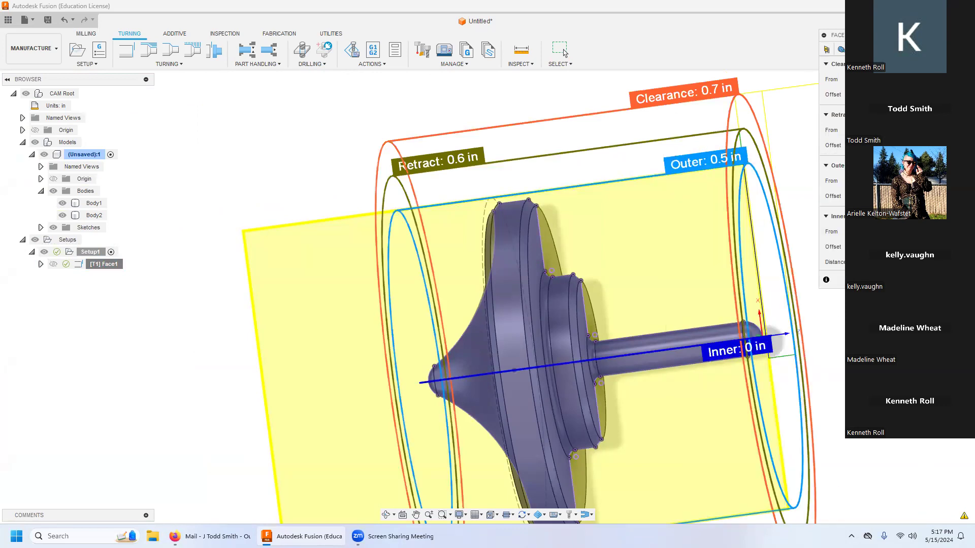
{"action": "left_click", "coordinate": [918, 280]}
{"action": "middle_click_drag", "start_coordinate": [811, 398], "coordinate": [816, 402], "text": "shift"}
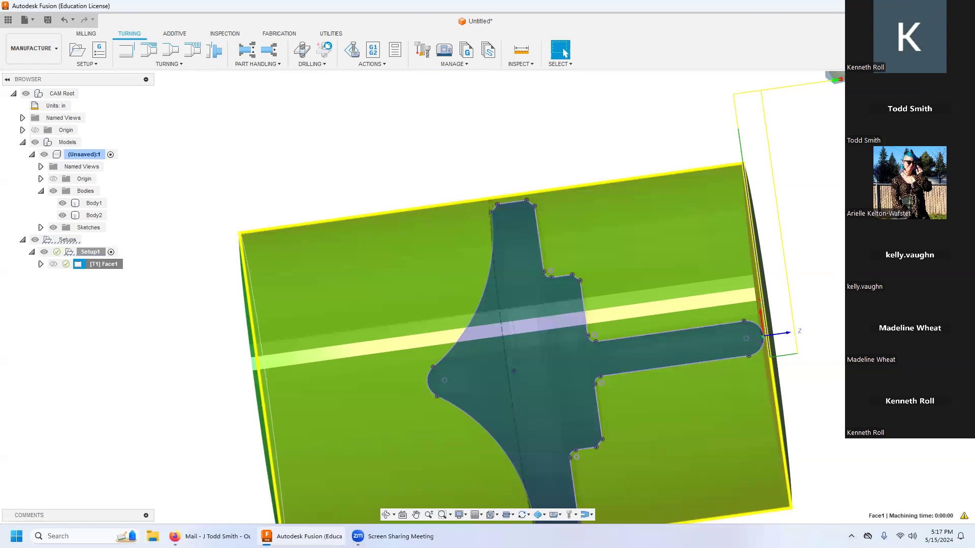
{"action": "scroll", "coordinate": [869, 383], "scroll_direction": "down", "scroll_amount": 3}
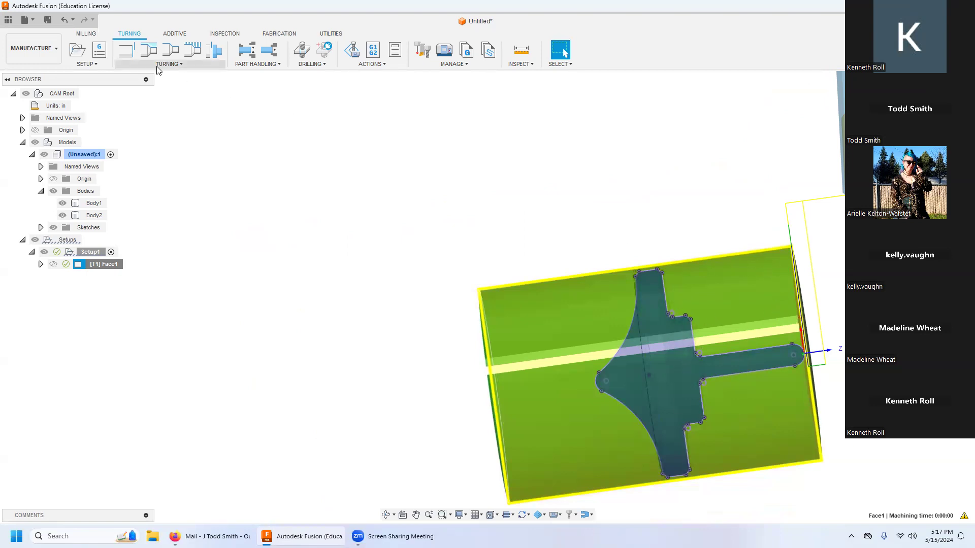
- Start a Profile Roughing operation, enable manual selection of the model contour, and hide Body1 to expose the sketch profile
{"action": "left_click", "coordinate": [149, 51]}
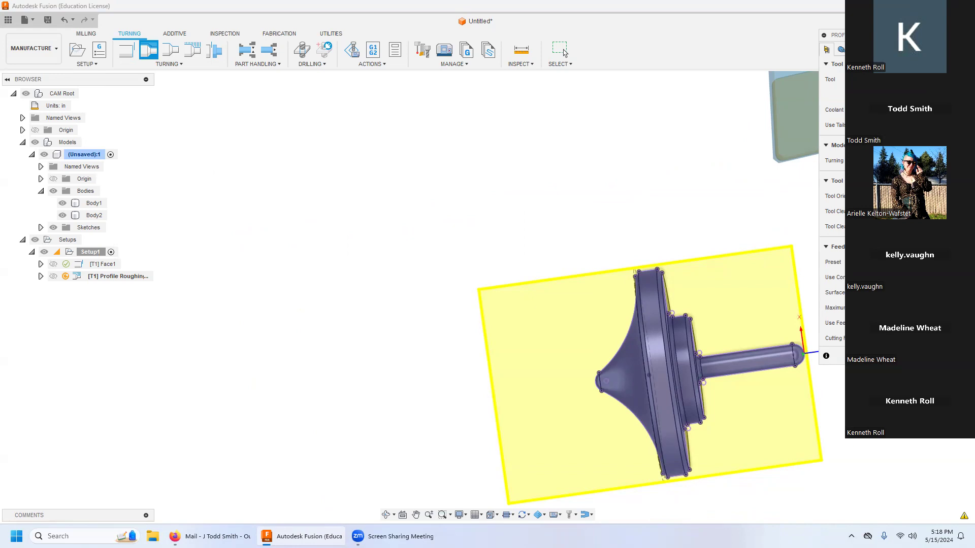
{"action": "left_click", "coordinate": [841, 49]}
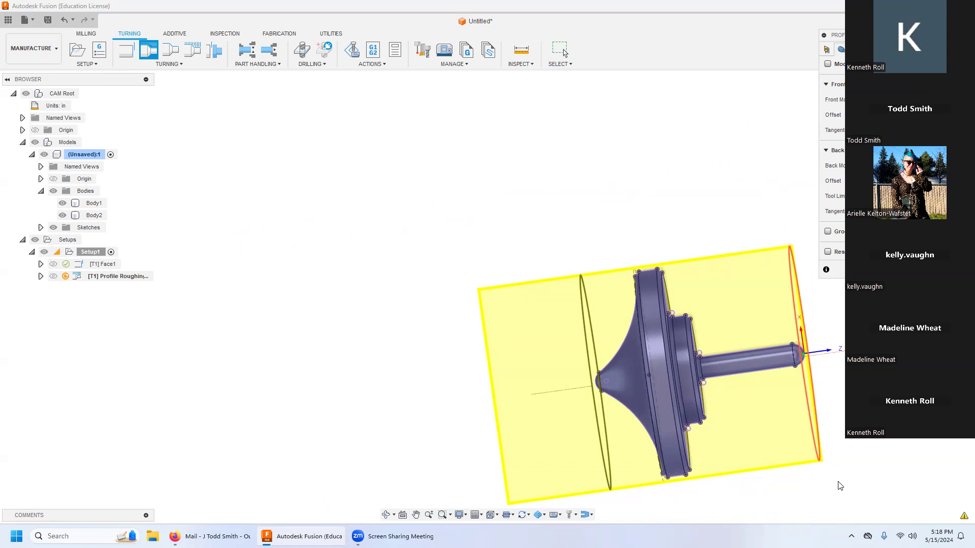
{"action": "middle_click_drag", "start_coordinate": [839, 486], "coordinate": [559, 232], "text": "shift"}
{"action": "scroll", "coordinate": [706, 390], "scroll_direction": "down", "scroll_amount": 2}
{"action": "scroll", "coordinate": [565, 251], "scroll_direction": "down", "scroll_amount": 2}
{"action": "scroll", "coordinate": [565, 243], "scroll_direction": "up", "scroll_amount": 5}
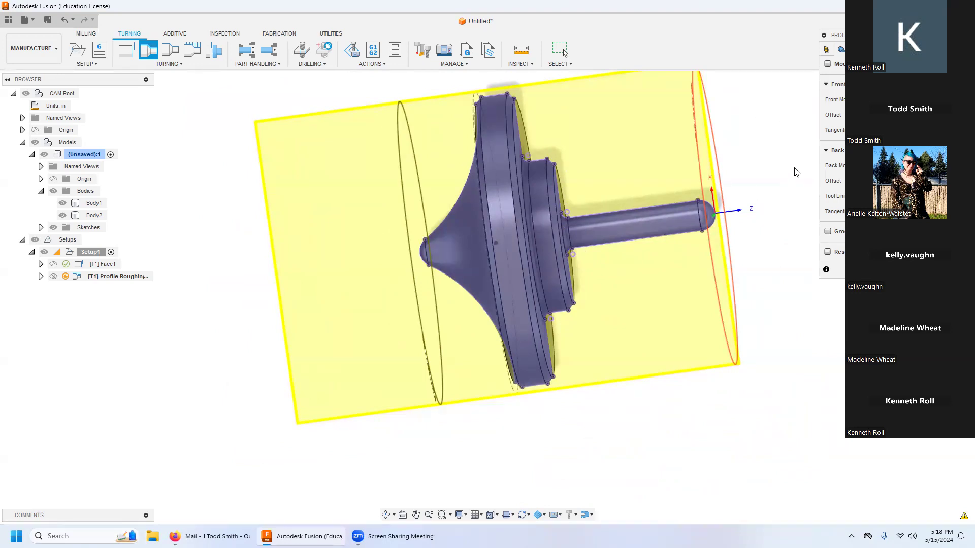
{"action": "left_click", "coordinate": [828, 65]}
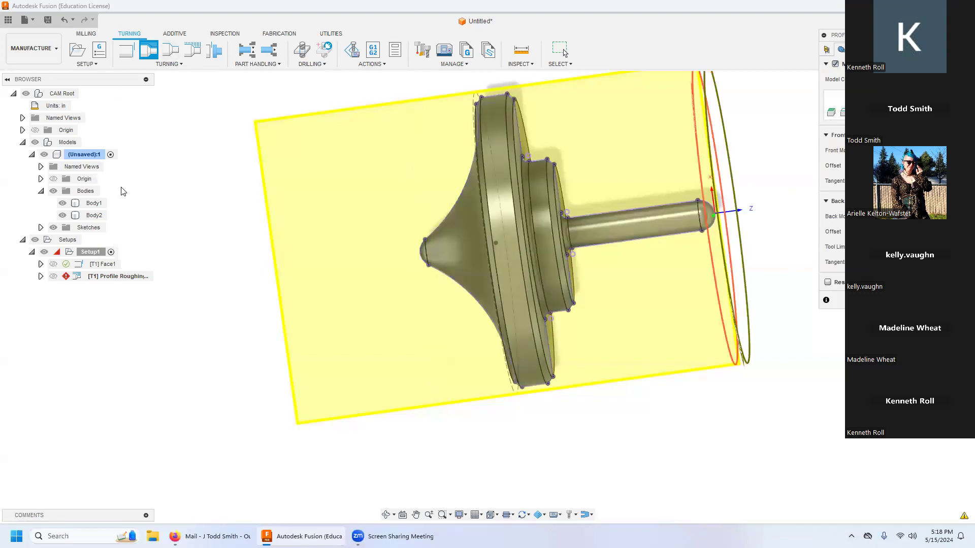
{"action": "left_click", "coordinate": [63, 203]}
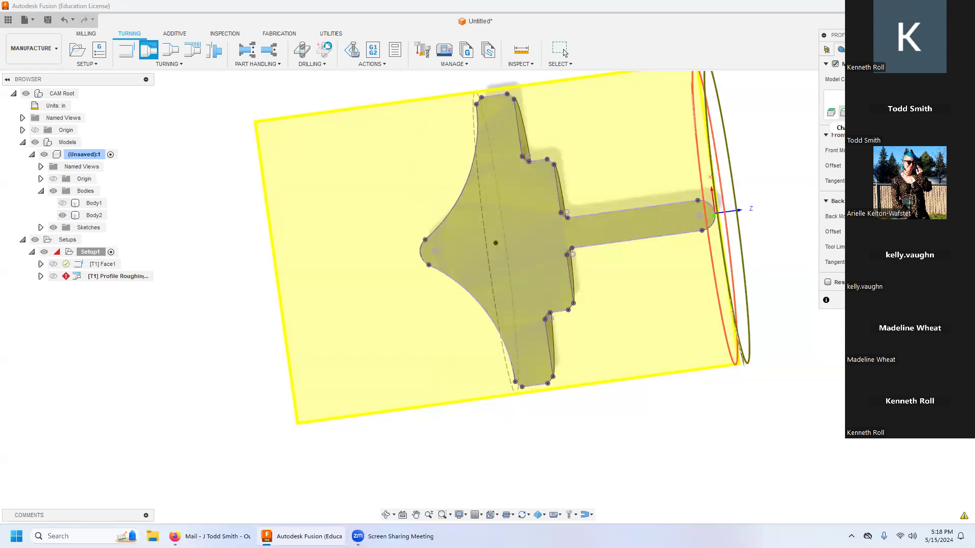
- Select the upper sketch contour from the stem's rounded end along the stem and hub shoulder to the fillet at the disc
{"action": "key", "text": "Return"}
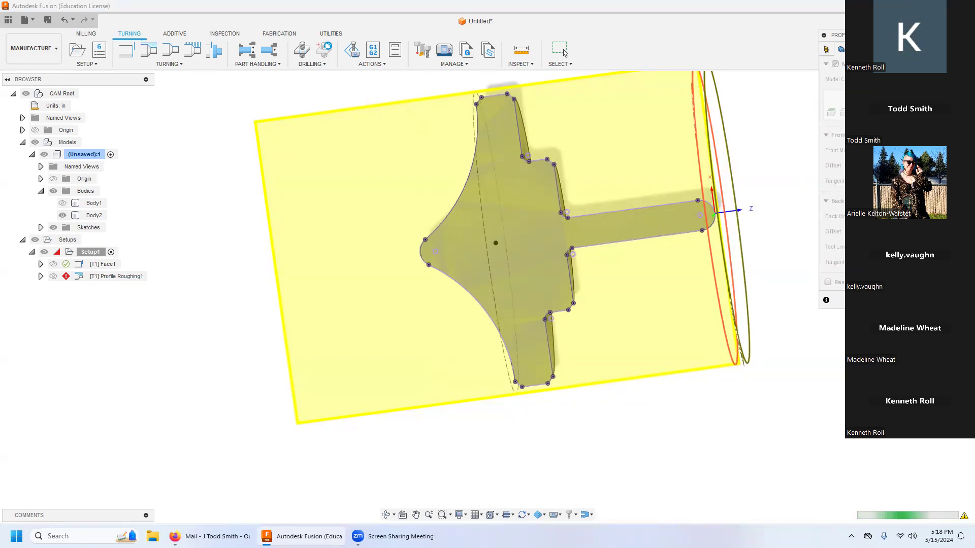
{"action": "left_click", "coordinate": [712, 214]}
{"action": "left_click", "coordinate": [672, 202]}
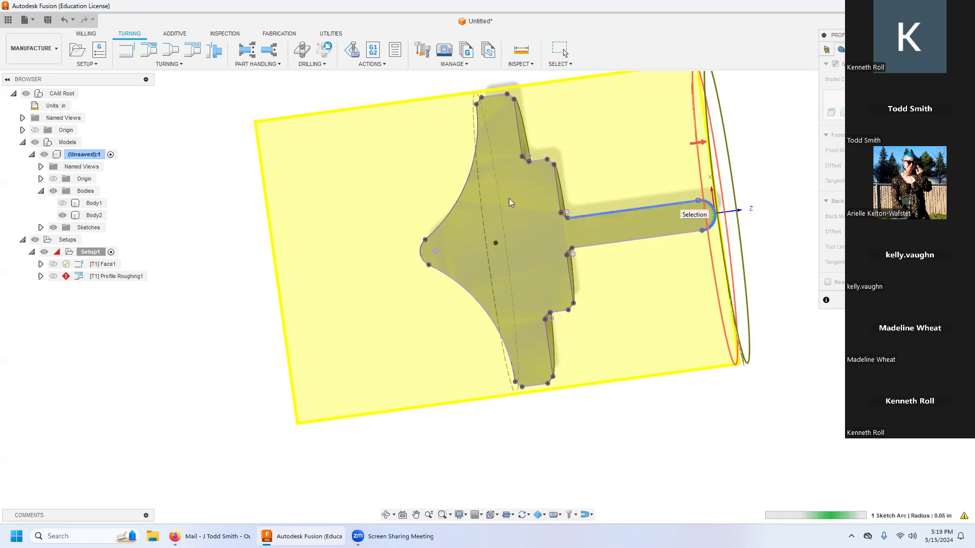
{"action": "scroll", "coordinate": [529, 201], "scroll_direction": "up", "scroll_amount": 4}
{"action": "left_click", "coordinate": [600, 190]}
{"action": "left_click", "coordinate": [580, 107]}
{"action": "left_click", "coordinate": [563, 105]}
{"action": "left_click", "coordinate": [523, 108]}
{"action": "left_click", "coordinate": [514, 102]}
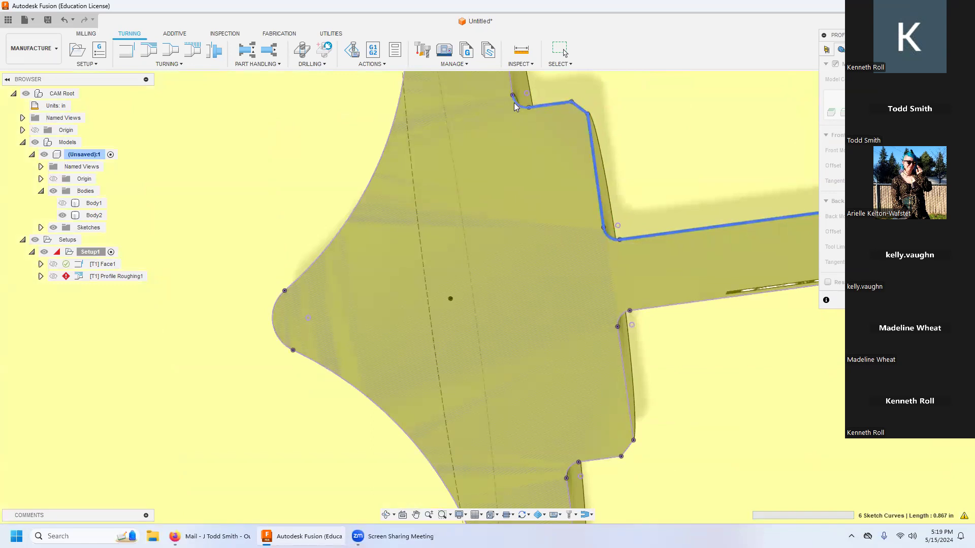
- Extend the contour selection over the disc face, rim and chamfers, down the concave curve and around the top's rounded point
{"action": "scroll", "coordinate": [509, 146], "scroll_direction": "down", "scroll_amount": 3}
{"action": "scroll", "coordinate": [509, 145], "scroll_direction": "down", "scroll_amount": 2}
{"action": "left_click", "coordinate": [507, 105]}
{"action": "scroll", "coordinate": [501, 90], "scroll_direction": "up", "scroll_amount": 4}
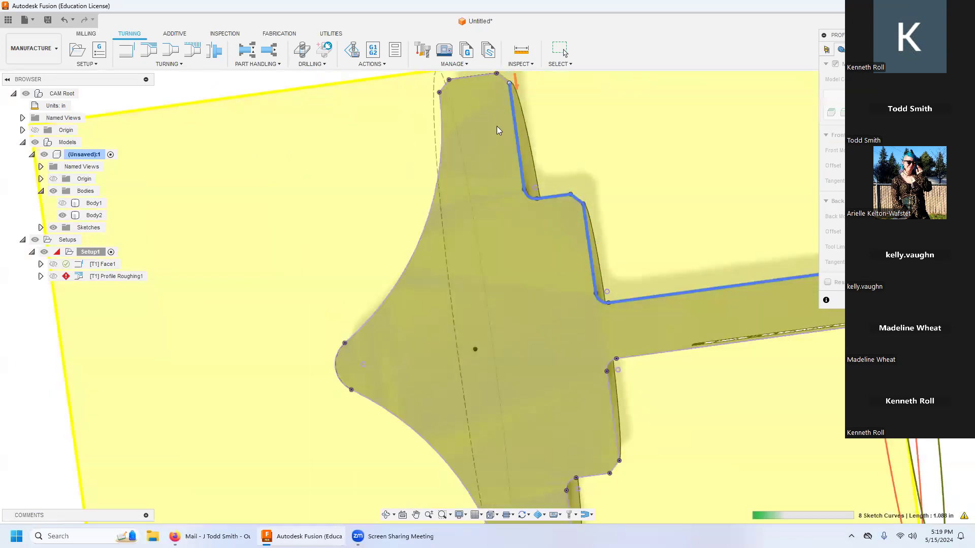
{"action": "middle_click_drag", "start_coordinate": [491, 130], "coordinate": [556, 193]}
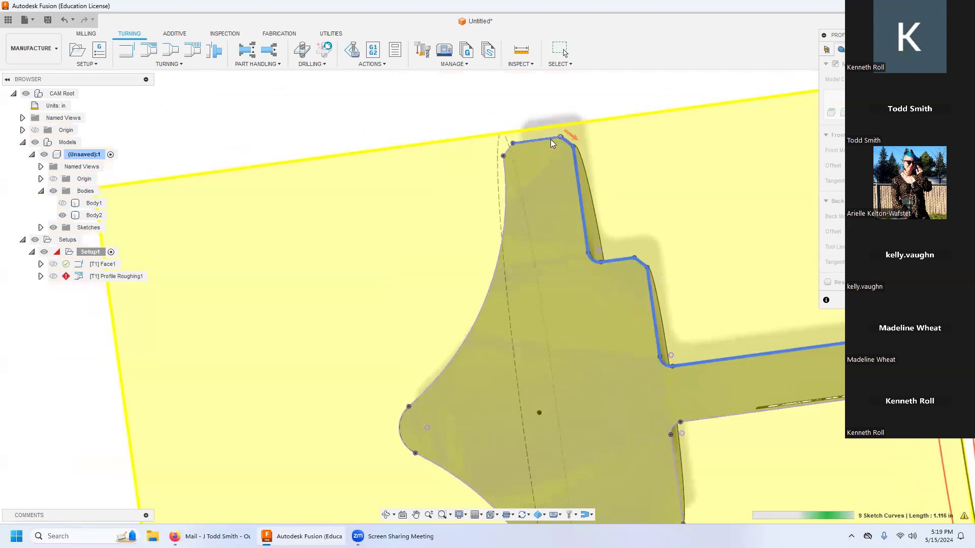
{"action": "left_click", "coordinate": [529, 142]}
{"action": "left_click", "coordinate": [508, 150]}
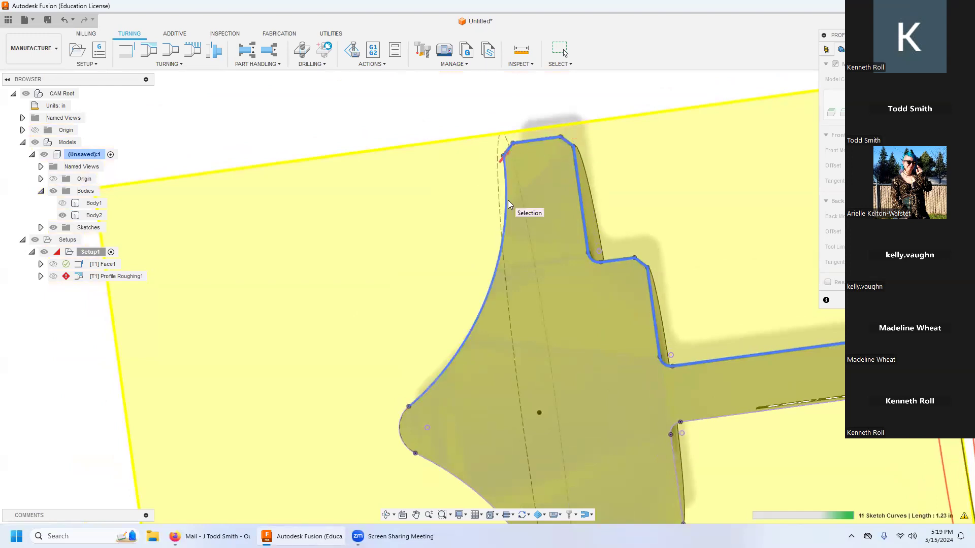
{"action": "left_click", "coordinate": [504, 161]}
{"action": "scroll", "coordinate": [777, 371], "scroll_direction": "down", "scroll_amount": 2}
{"action": "scroll", "coordinate": [777, 371], "scroll_direction": "down", "scroll_amount": 1}
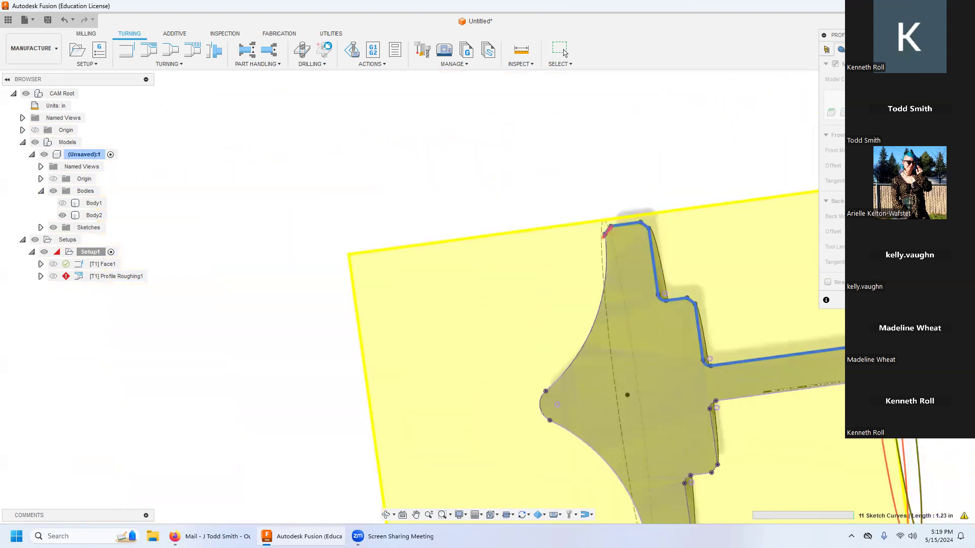
{"action": "left_click", "coordinate": [608, 252]}
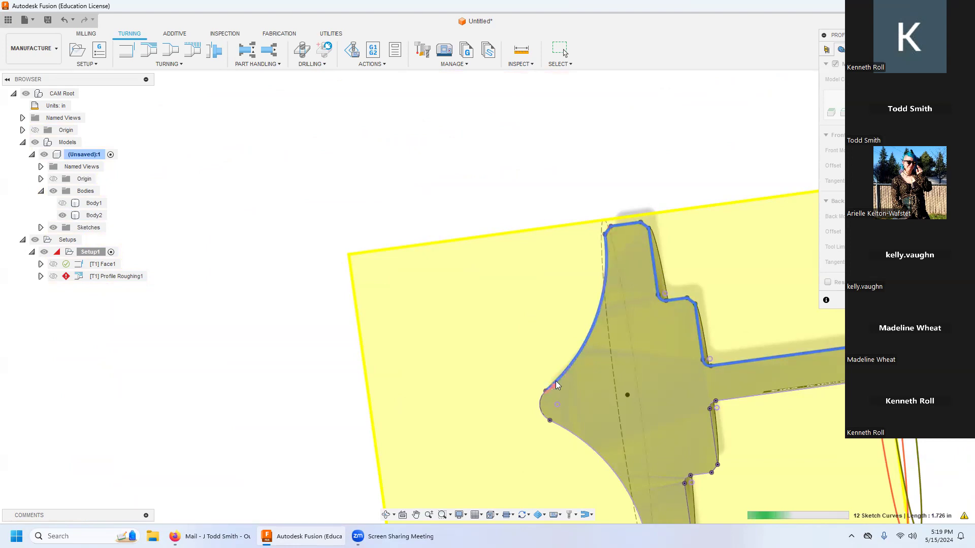
{"action": "left_click", "coordinate": [542, 404]}
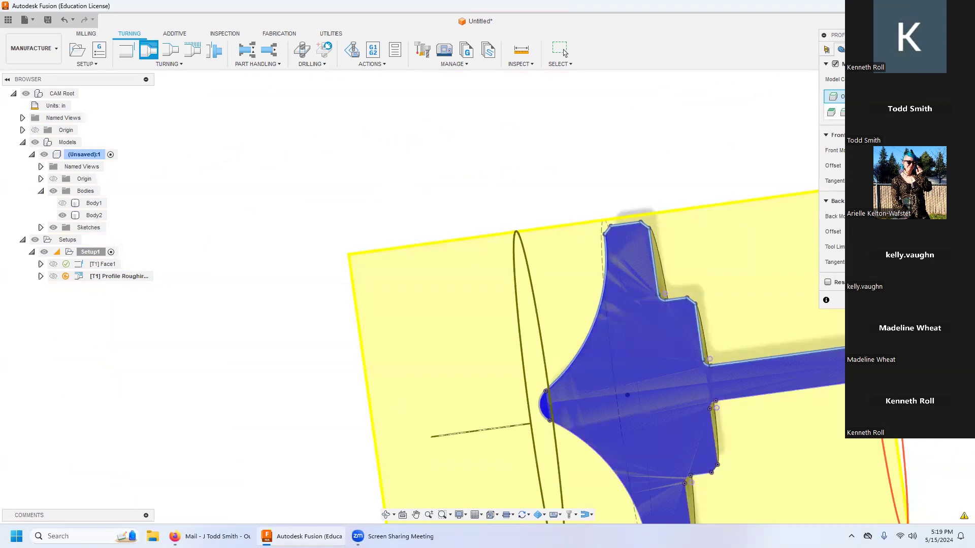
- Change the back offset so the roughing boundary lies well beyond the top's rounded point
{"action": "scroll", "coordinate": [775, 342], "scroll_direction": "down", "scroll_amount": 5}
{"action": "middle_click_drag", "start_coordinate": [761, 263], "coordinate": [518, 207]}
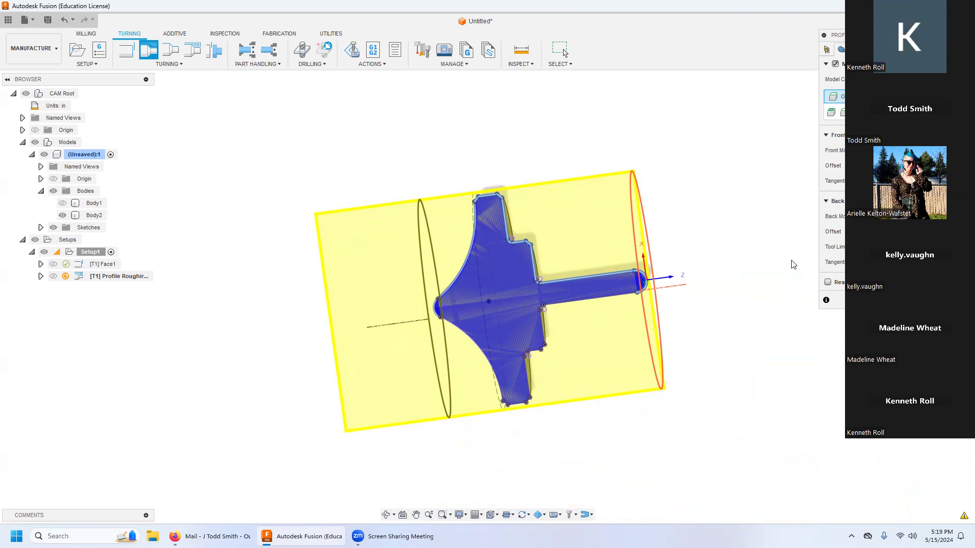
{"action": "middle_click_drag", "start_coordinate": [447, 274], "coordinate": [446, 273], "text": "shift"}
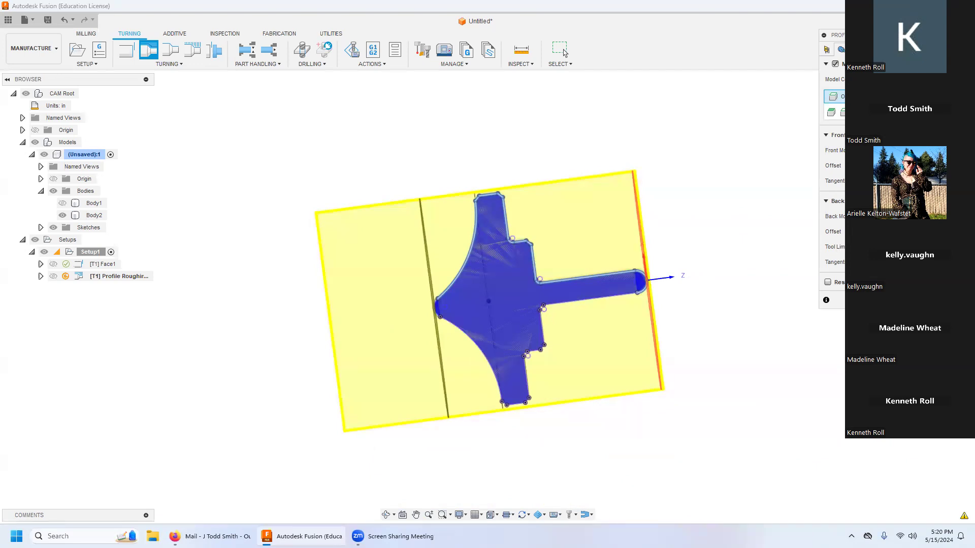
{"action": "type", "text": "5"}
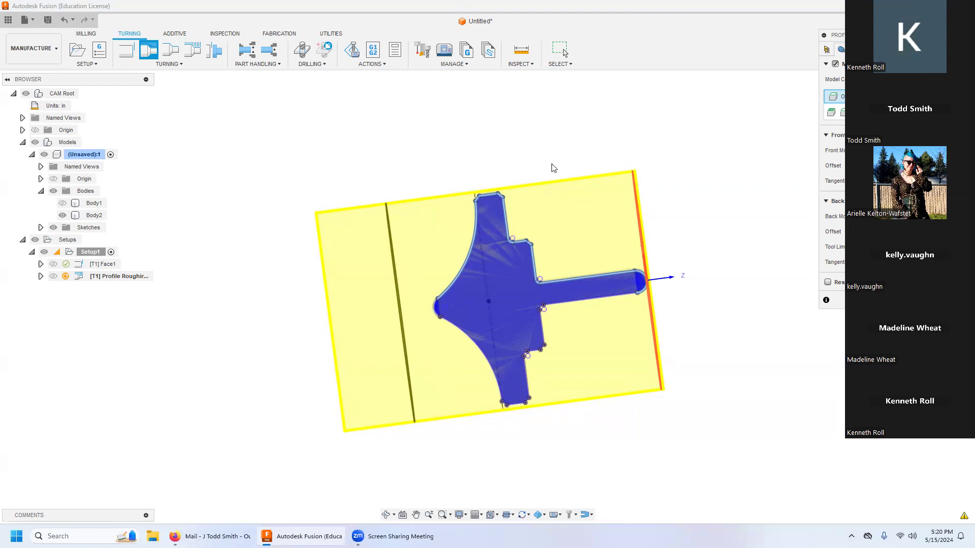
- Reduce the roughing clearance radius to 0.7 in, keep the default passes and linking settings, and finish the operation
{"action": "left_click", "coordinate": [856, 49]}
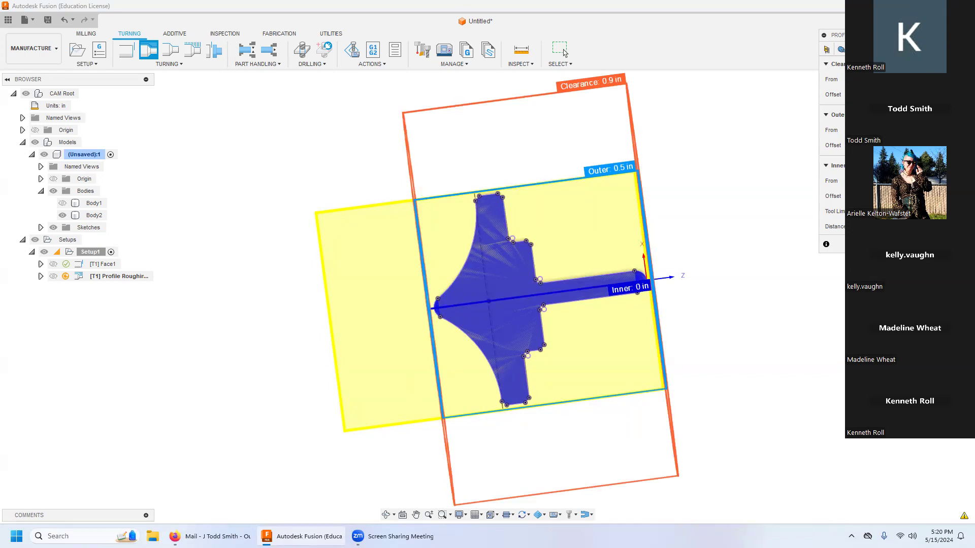
{"action": "left_click_drag", "start_coordinate": [526, 93], "coordinate": [544, 149]}
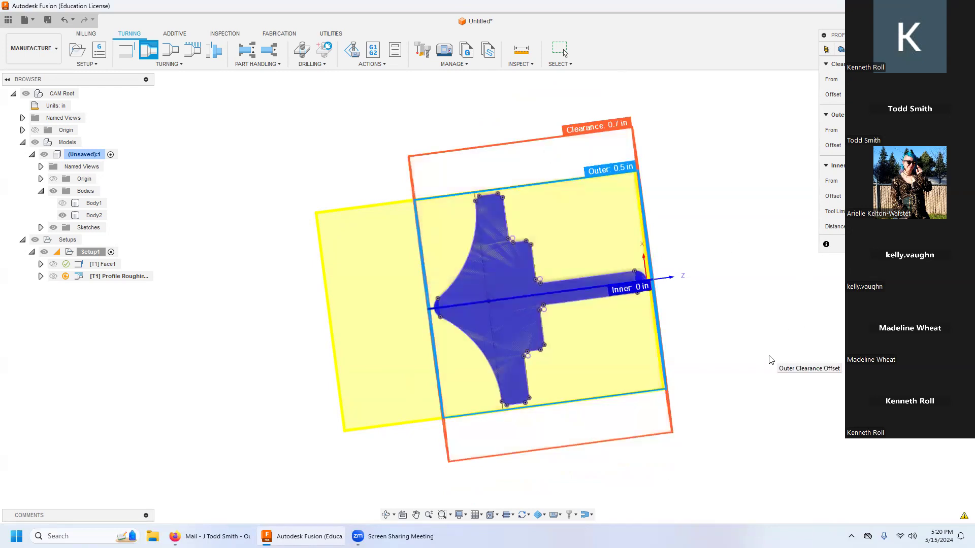
{"action": "left_click", "coordinate": [870, 50]}
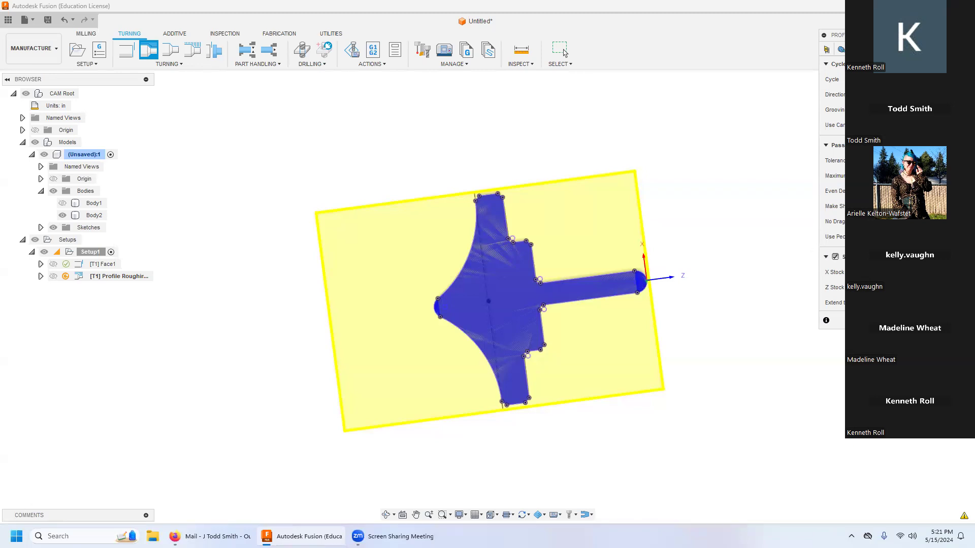
{"action": "left_click", "coordinate": [886, 49]}
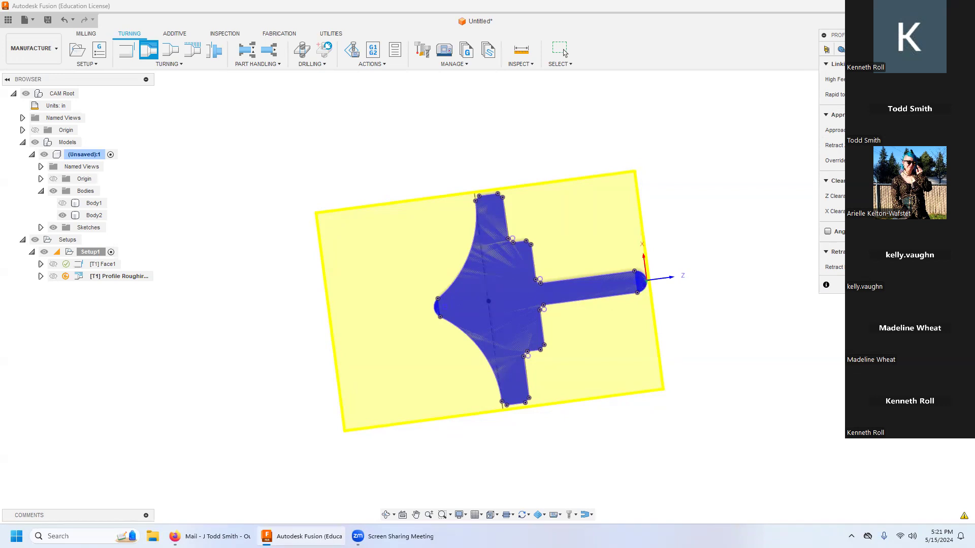
{"action": "left_click", "coordinate": [924, 284]}
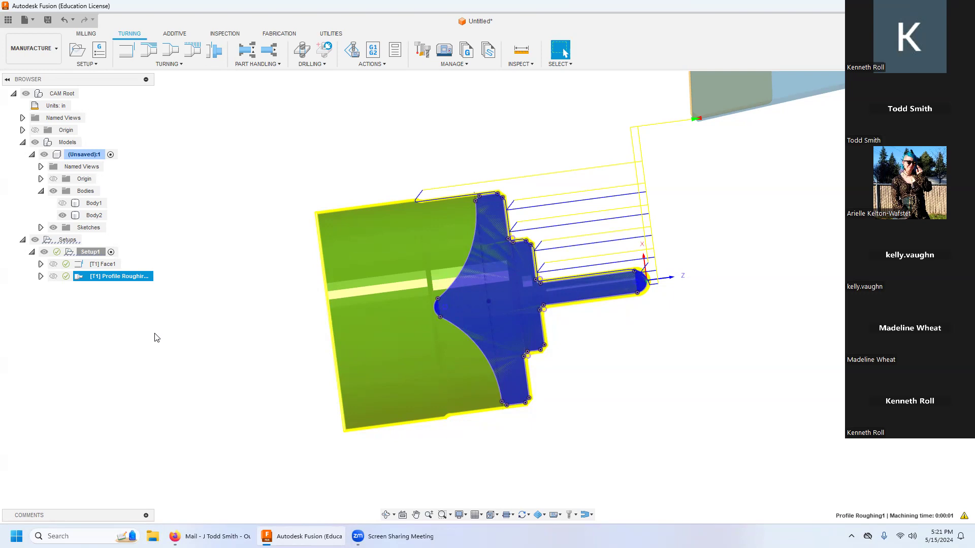
- Edit Profile Roughing1 and reselect its contour from the stem's straight upper edge to the disc fillet, omitting the rounded stem end
{"action": "right_click", "coordinate": [121, 276]}
{"action": "left_click", "coordinate": [155, 9]}
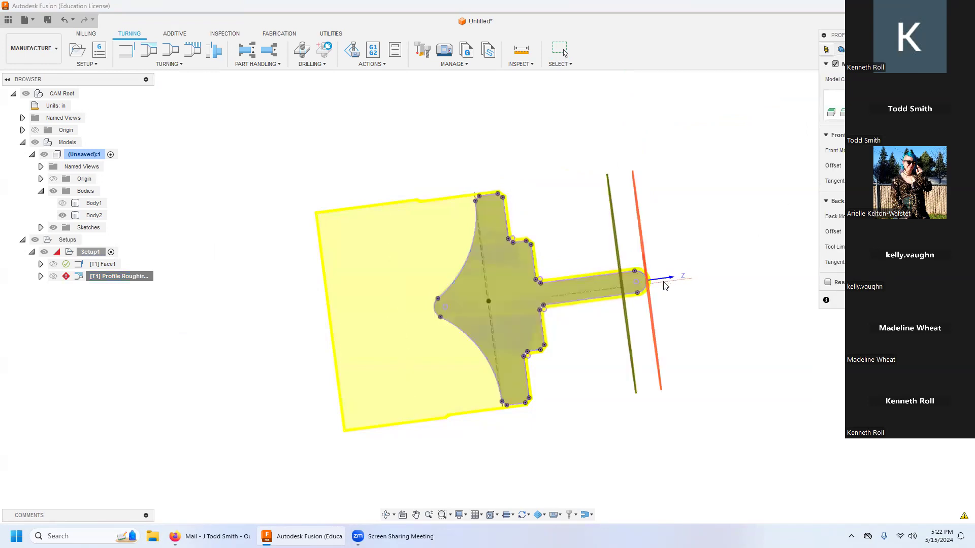
{"action": "scroll", "coordinate": [592, 288], "scroll_direction": "up", "scroll_amount": 5}
{"action": "key", "text": "Return"}
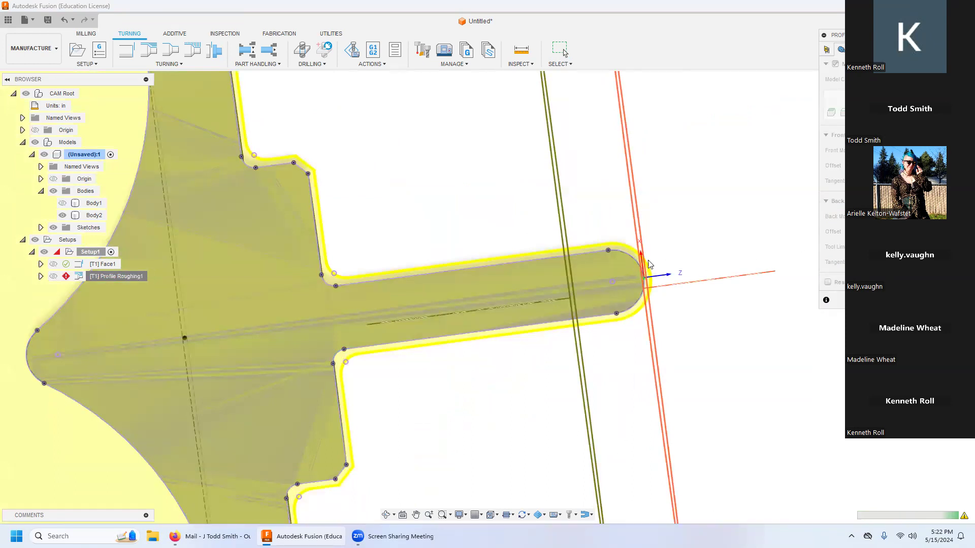
{"action": "left_click", "coordinate": [598, 251]}
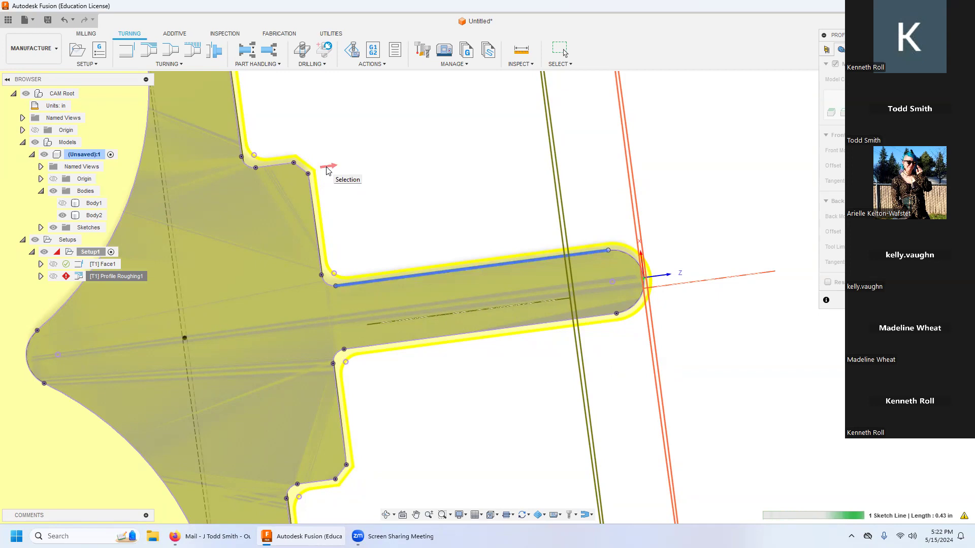
{"action": "left_click", "coordinate": [330, 285]}
{"action": "left_click", "coordinate": [316, 237]}
{"action": "left_click", "coordinate": [301, 170]}
{"action": "left_click", "coordinate": [274, 165]}
{"action": "left_click", "coordinate": [248, 165]}
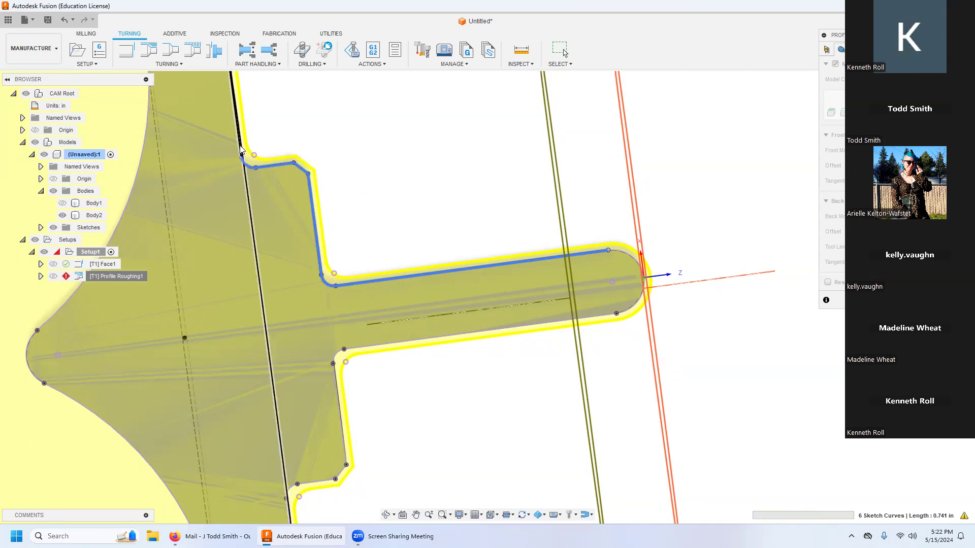
- Continue the new contour over the disc face, outer rim and chamfers to the end of the concave curve, omitting the rounded point
{"action": "scroll", "coordinate": [223, 152], "scroll_direction": "down", "scroll_amount": 2}
{"action": "middle_click_drag", "start_coordinate": [224, 149], "coordinate": [253, 149], "text": "shift"}
{"action": "left_click", "coordinate": [239, 141]}
{"action": "left_click", "coordinate": [227, 76]}
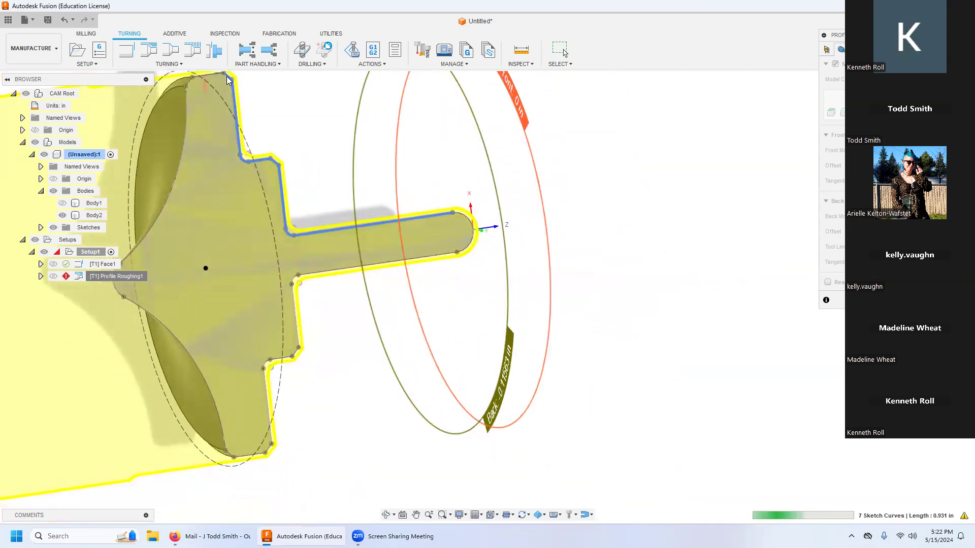
{"action": "left_click", "coordinate": [213, 72]}
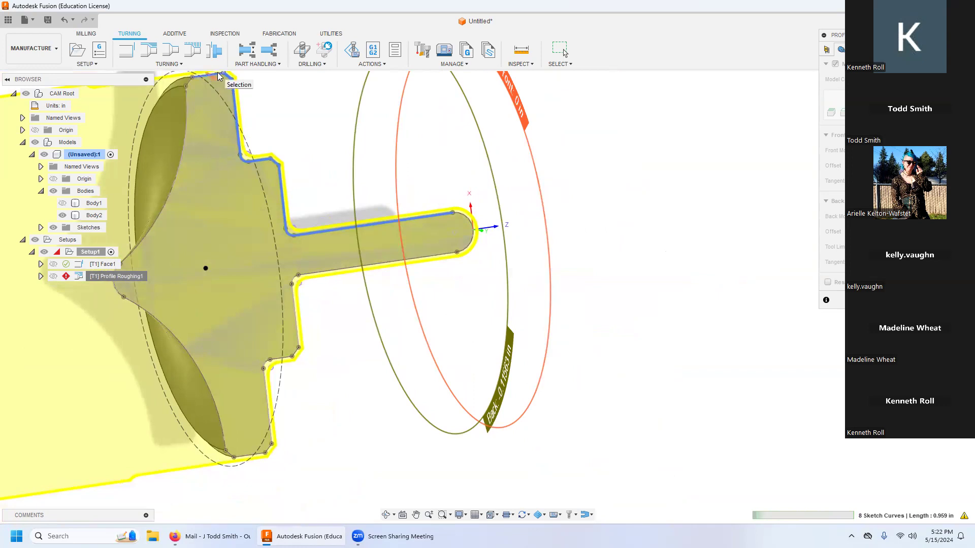
{"action": "left_click", "coordinate": [192, 81]}
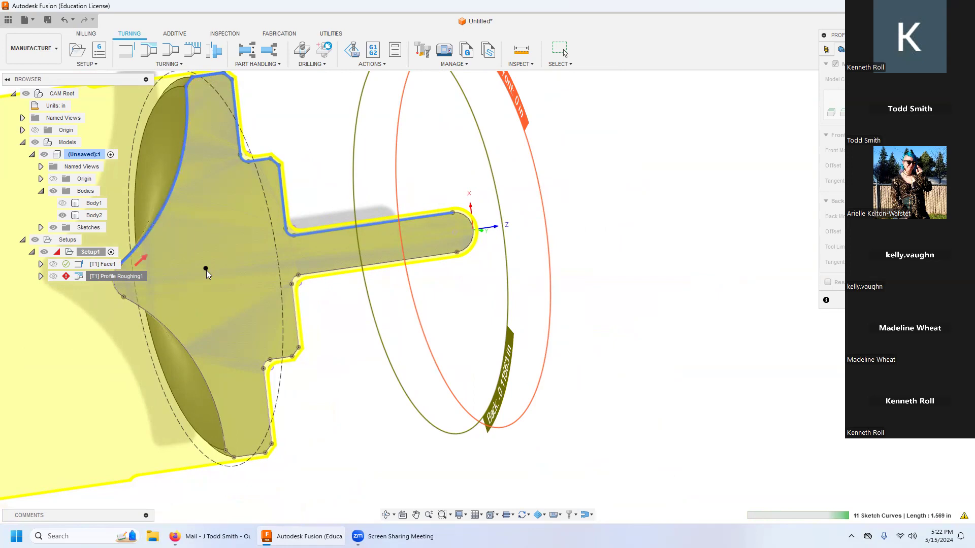
- Accept the revised contour to regenerate the Profile Roughing toolpath, and inspect the passes around the stem end
{"action": "middle_click_drag", "start_coordinate": [230, 265], "coordinate": [356, 254]}
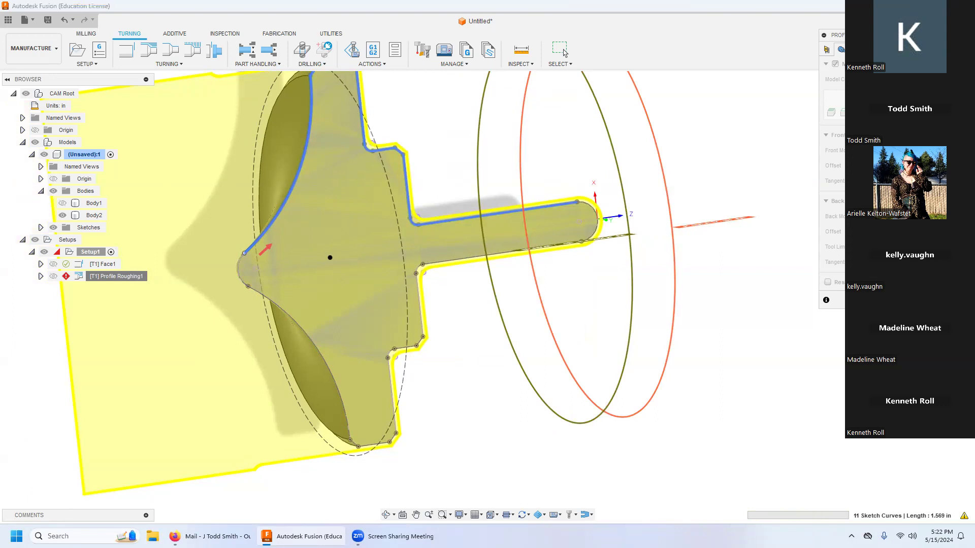
{"action": "middle_click_drag", "start_coordinate": [594, 268], "coordinate": [575, 266], "text": "shift"}
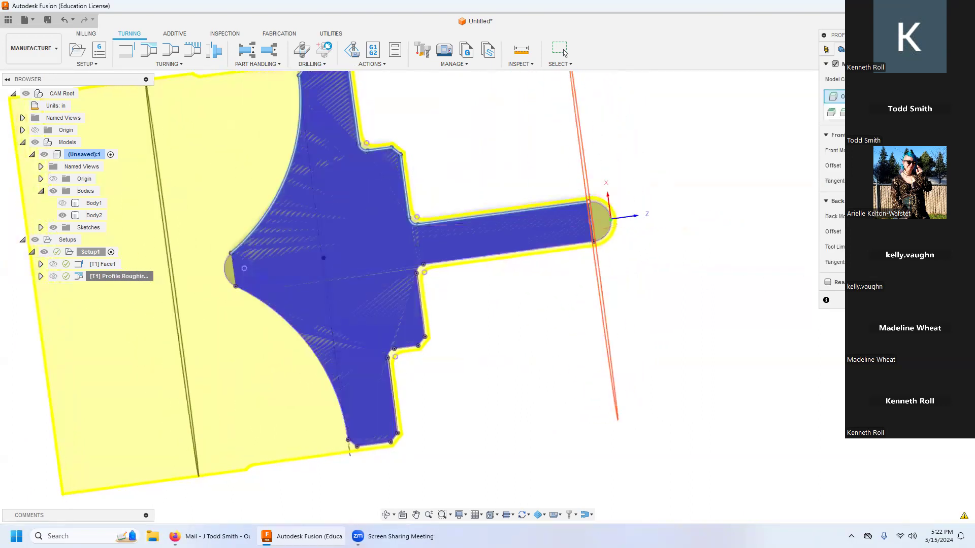
{"action": "left_click", "coordinate": [926, 300]}
{"action": "scroll", "coordinate": [724, 310], "scroll_direction": "down", "scroll_amount": 3}
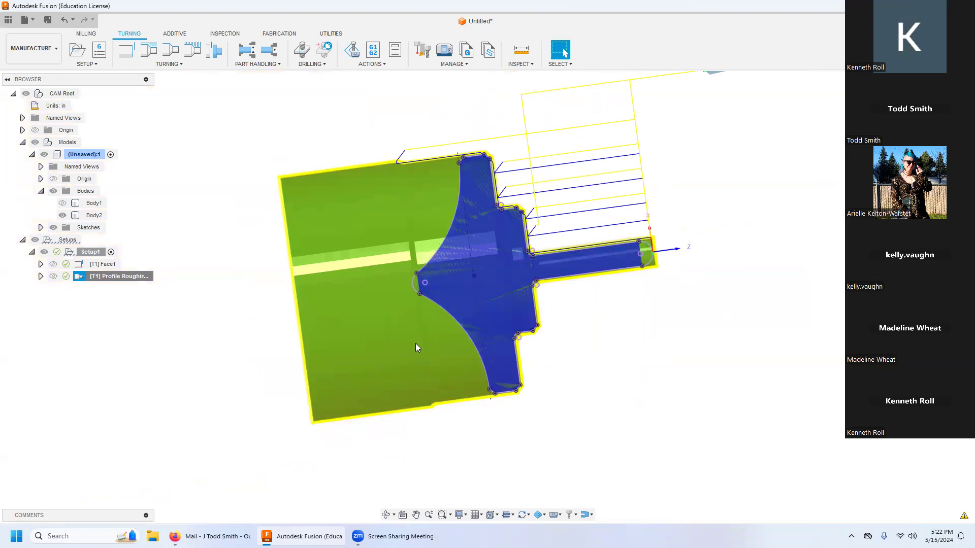
{"action": "scroll", "coordinate": [640, 248], "scroll_direction": "up", "scroll_amount": 5}
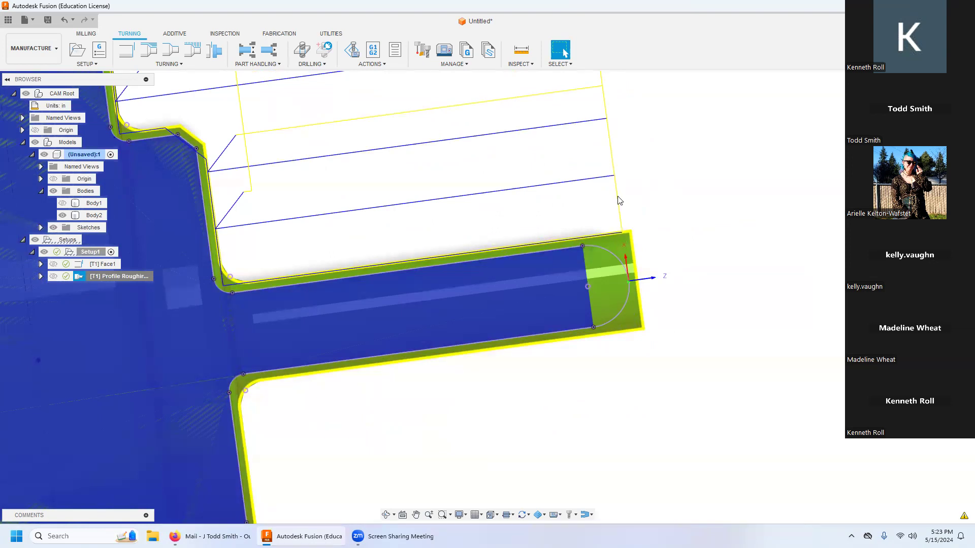
{"action": "scroll", "coordinate": [602, 242], "scroll_direction": "down", "scroll_amount": 3}
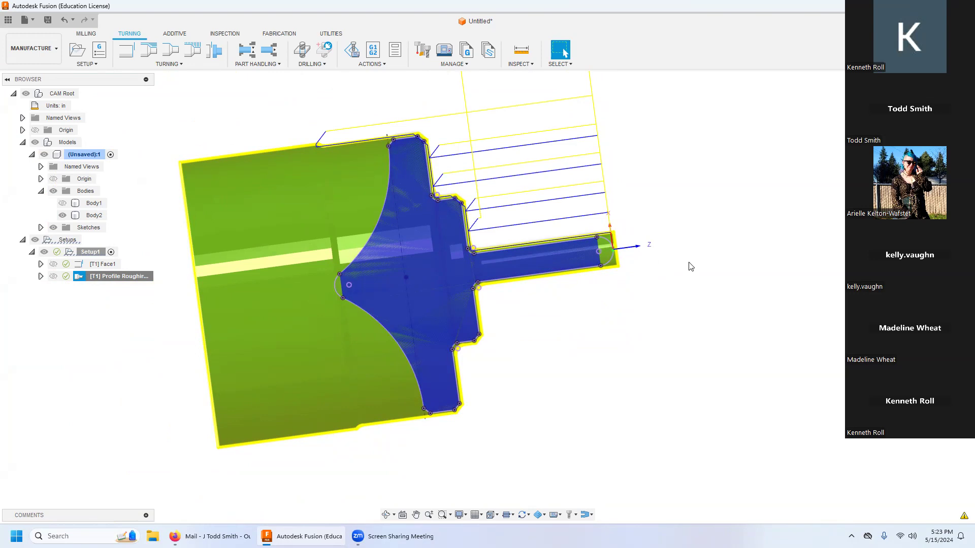
{"action": "scroll", "coordinate": [473, 195], "scroll_direction": "up", "scroll_amount": 5}
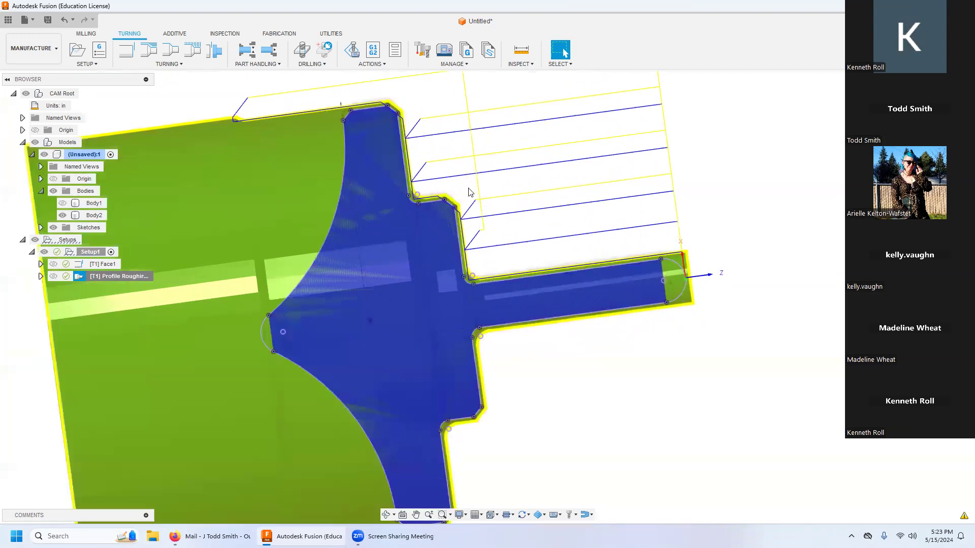
- Edit Profile Roughing1, move its front confinement limit outward to 0.05 in and regenerate the toolpath
{"action": "scroll", "coordinate": [461, 206], "scroll_direction": "down", "scroll_amount": 5}
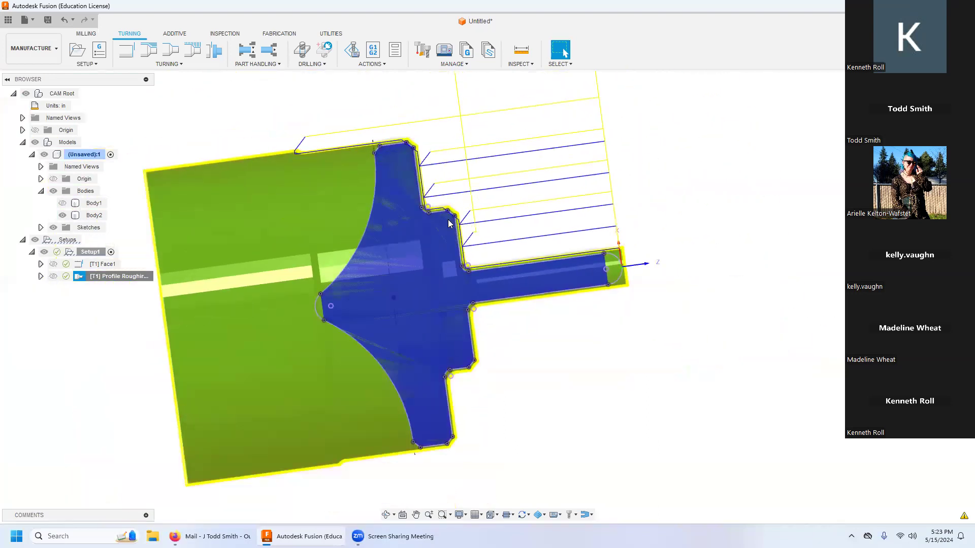
{"action": "left_click", "coordinate": [122, 276]}
{"action": "left_click", "coordinate": [940, 104]}
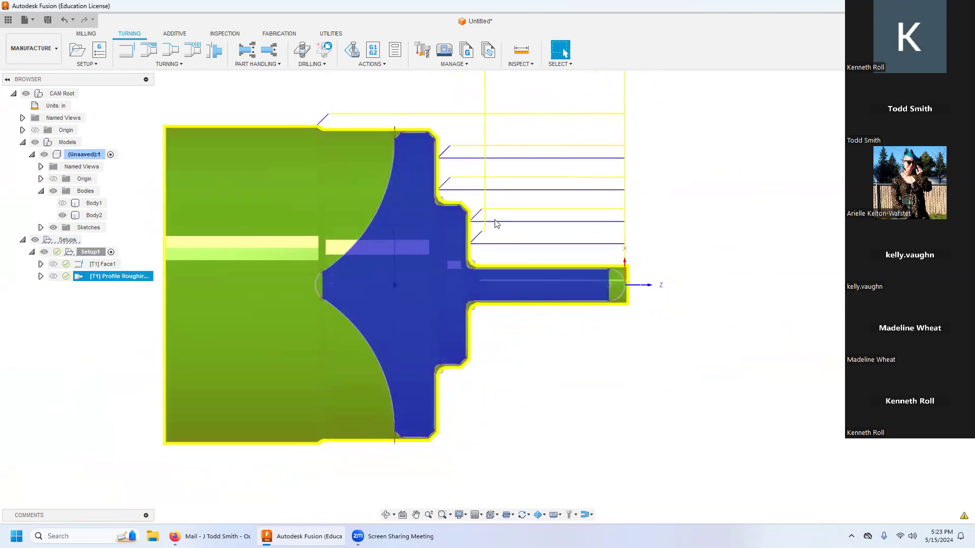
{"action": "right_click", "coordinate": [110, 279]}
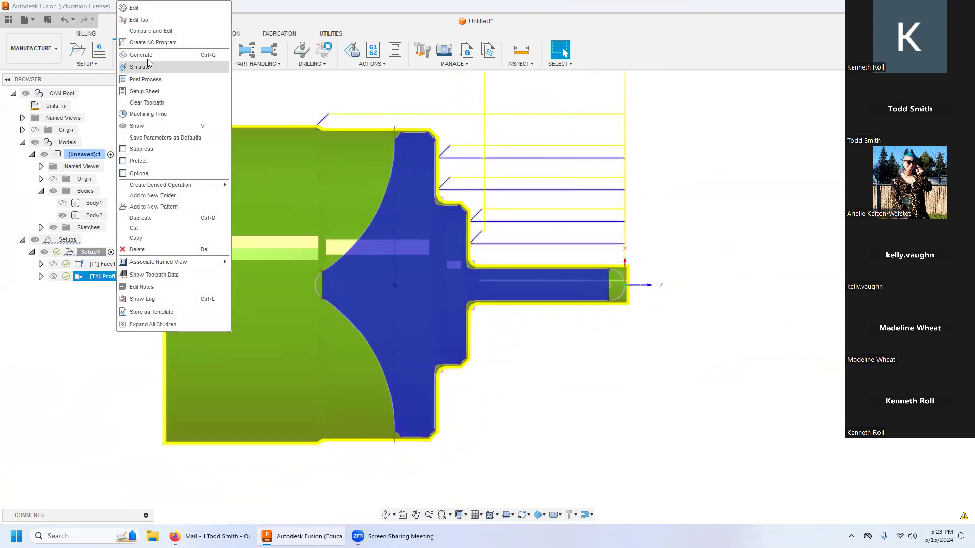
{"action": "left_click", "coordinate": [141, 10]}
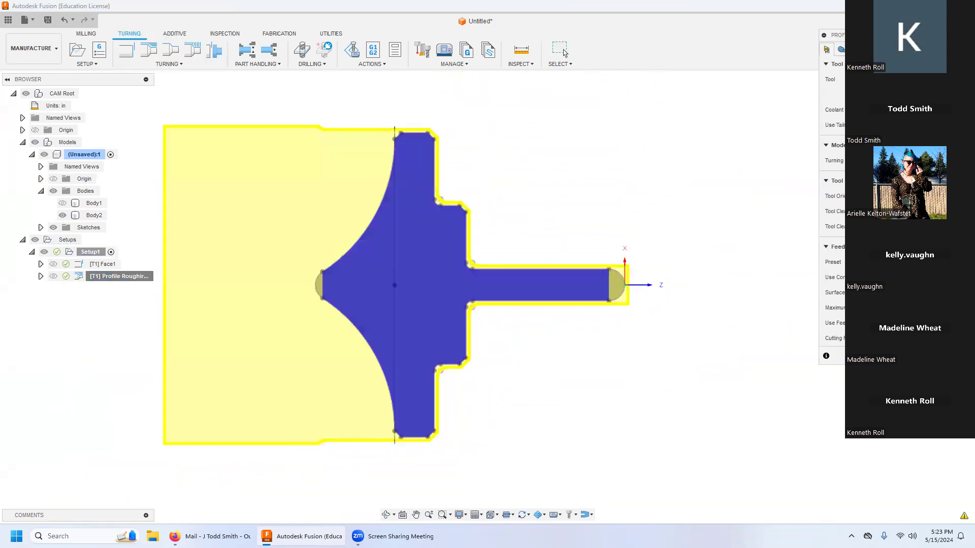
{"action": "left_click", "coordinate": [840, 49]}
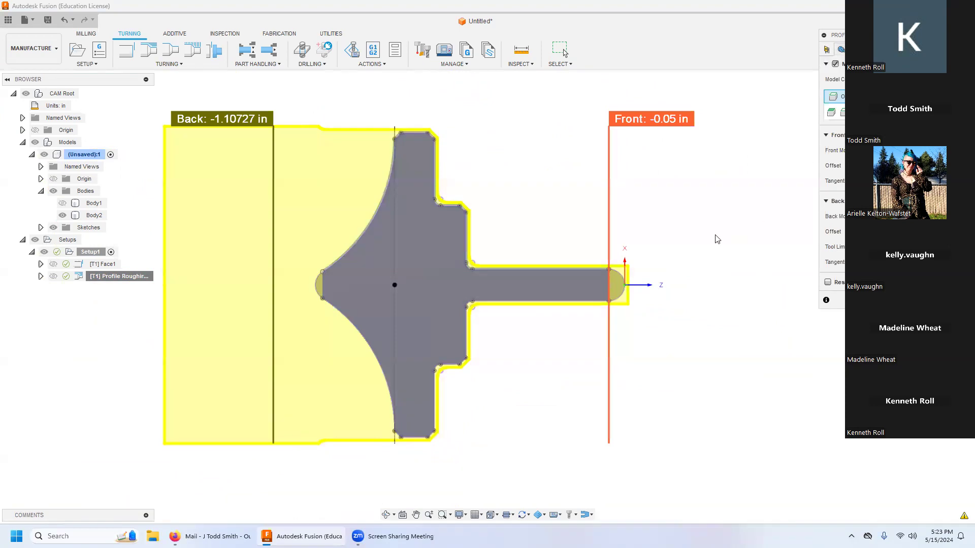
{"action": "left_click_drag", "start_coordinate": [609, 189], "coordinate": [633, 192]}
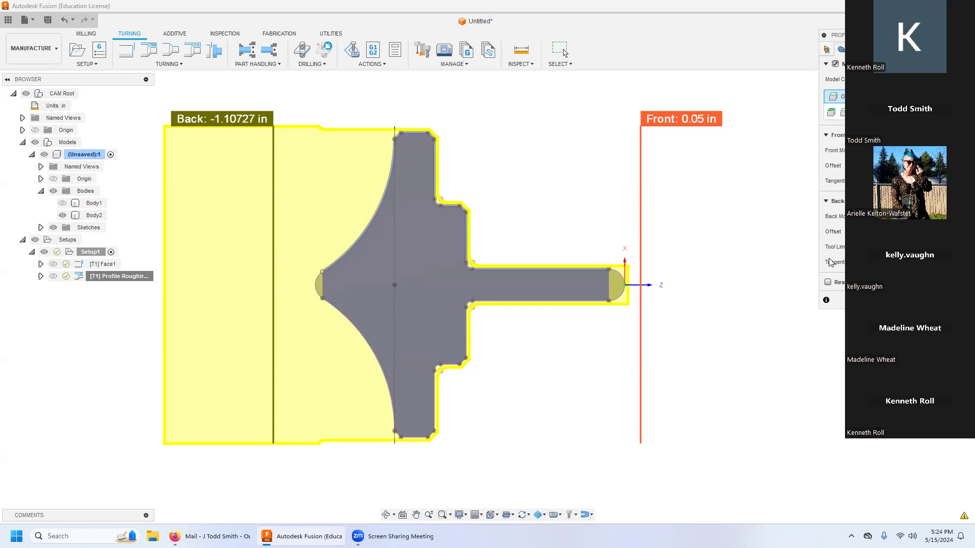
{"action": "left_click", "coordinate": [922, 300]}
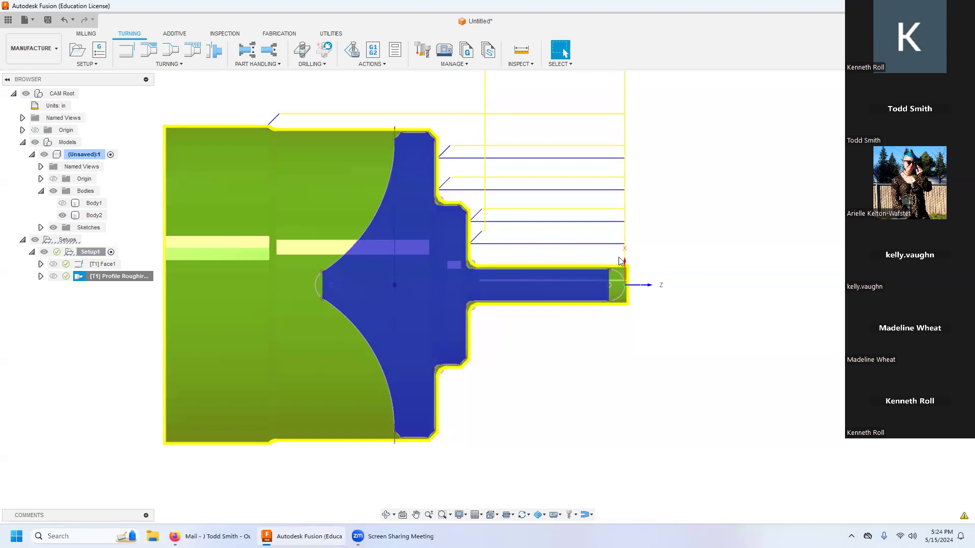
- Edit Profile Roughing1 again, extend the front limit to 0.1 in and regenerate the toolpath
{"action": "right_click", "coordinate": [109, 277]}
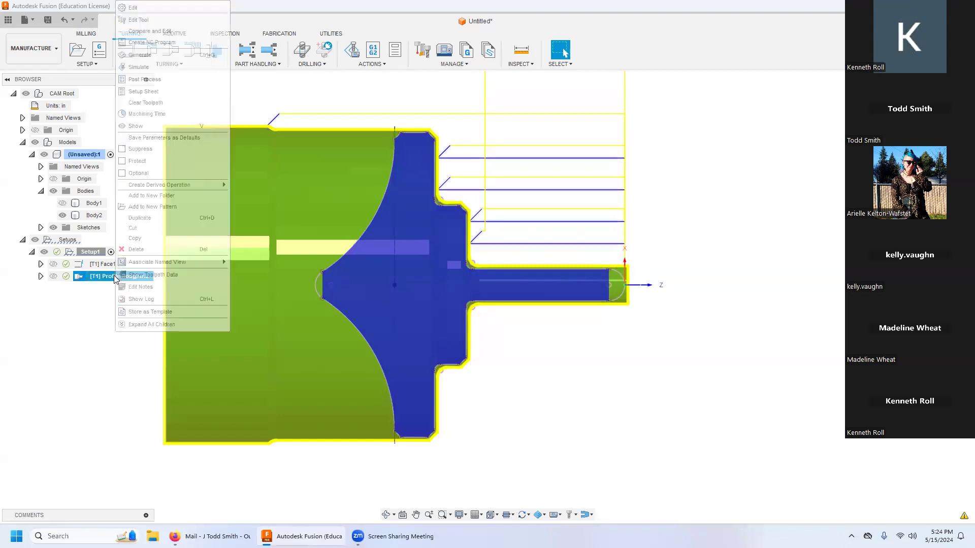
{"action": "left_click", "coordinate": [142, 9]}
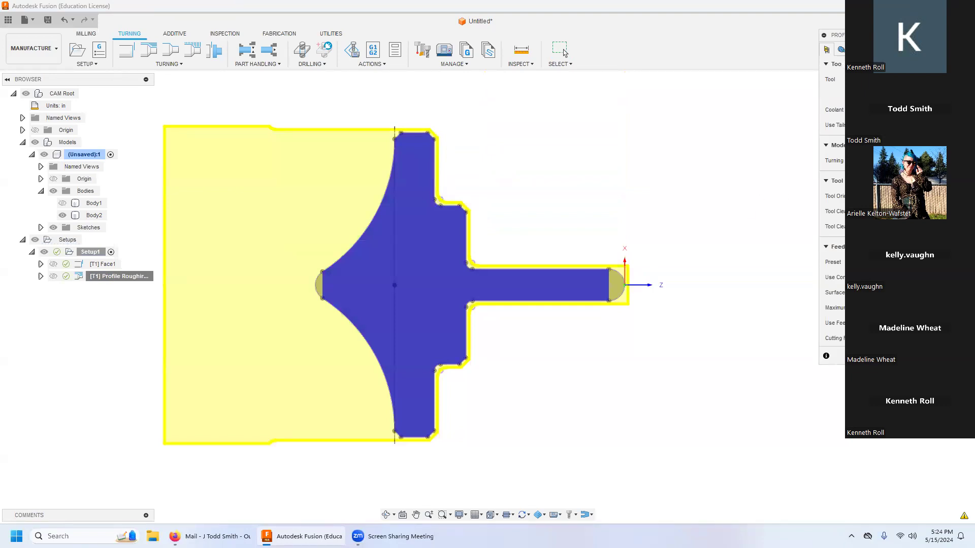
{"action": "left_click", "coordinate": [841, 50]}
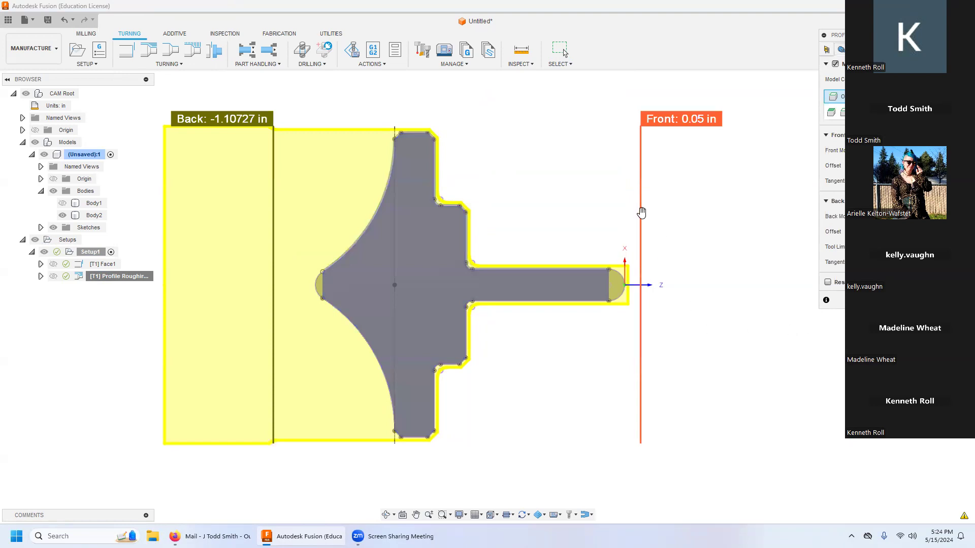
{"action": "left_click_drag", "start_coordinate": [641, 214], "coordinate": [655, 215]}
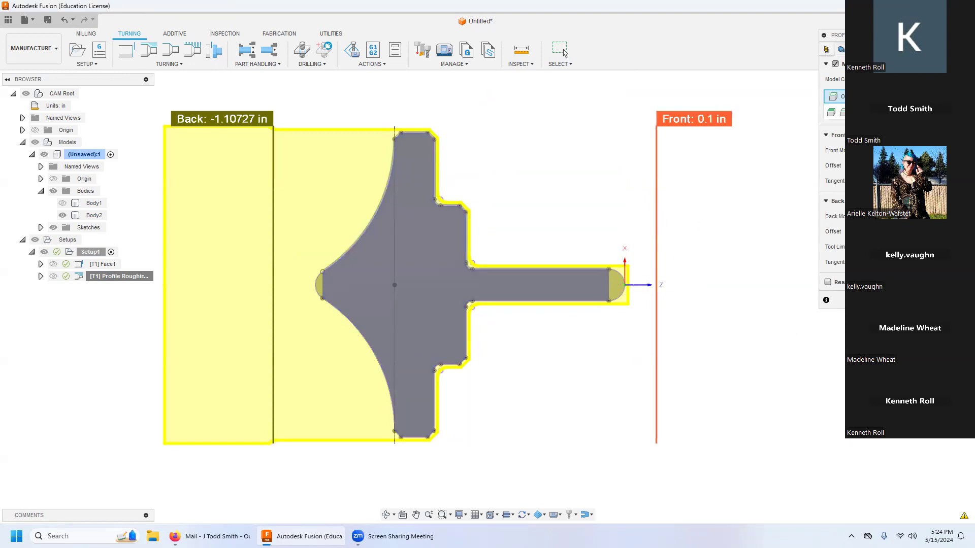
{"action": "left_click", "coordinate": [920, 300]}
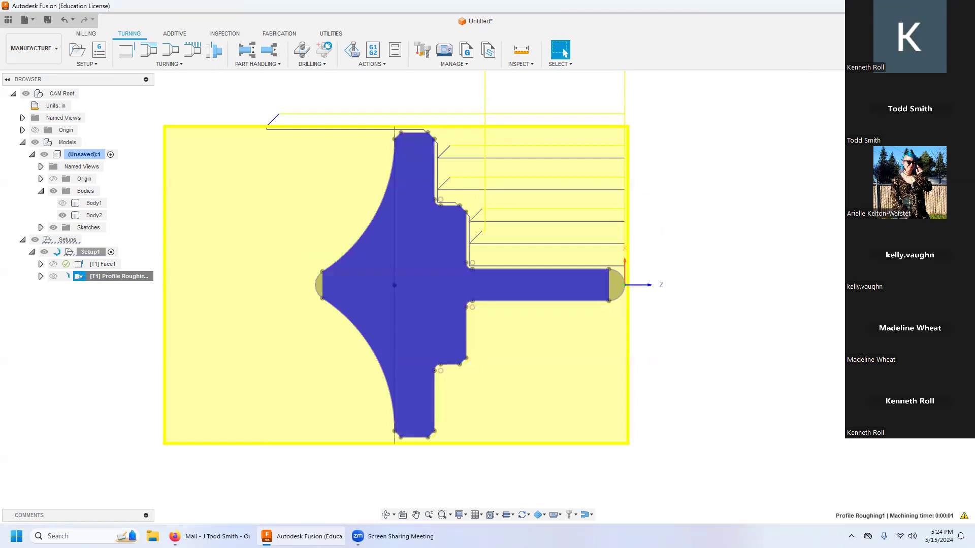
- Reopen Profile Roughing1 for editing and review its passes, linking, and clearance, outer and inner radius settings
{"action": "right_click", "coordinate": [147, 280]}
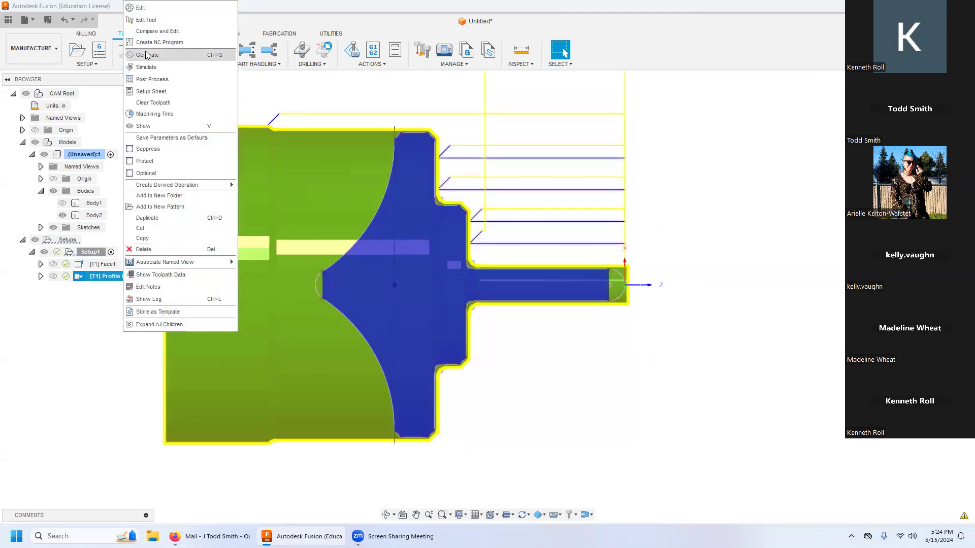
{"action": "left_click", "coordinate": [140, 8]}
{"action": "left_click", "coordinate": [870, 50]}
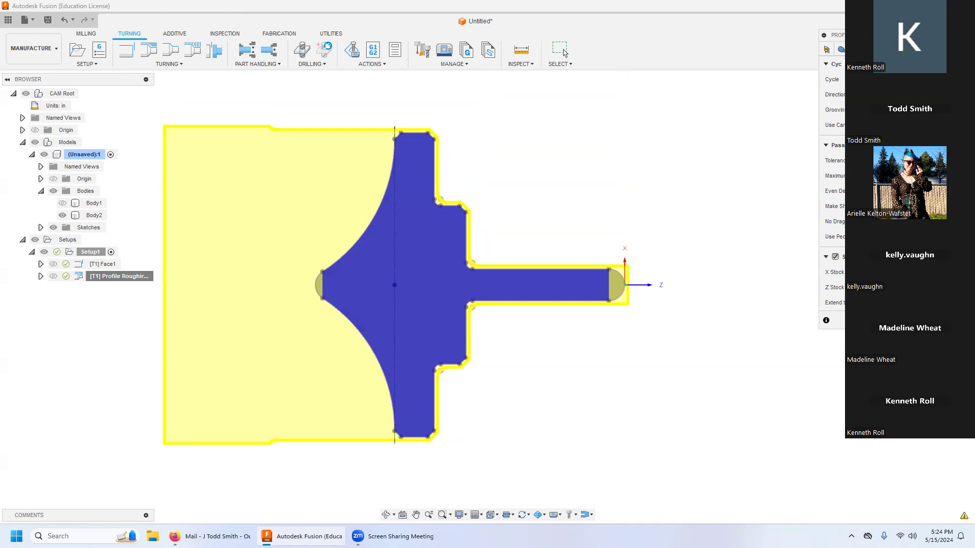
{"action": "left_click", "coordinate": [885, 50]}
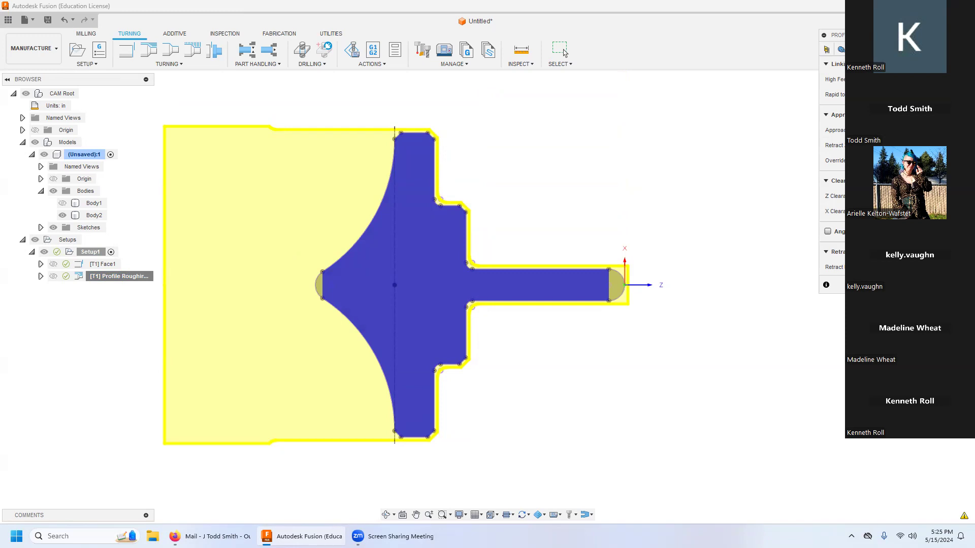
{"action": "left_click", "coordinate": [871, 49]}
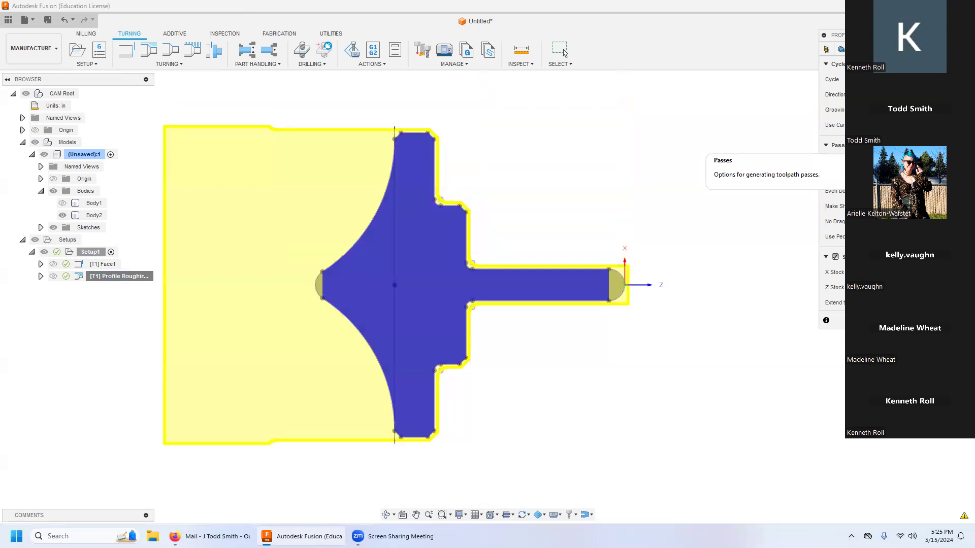
{"action": "left_click", "coordinate": [856, 50]}
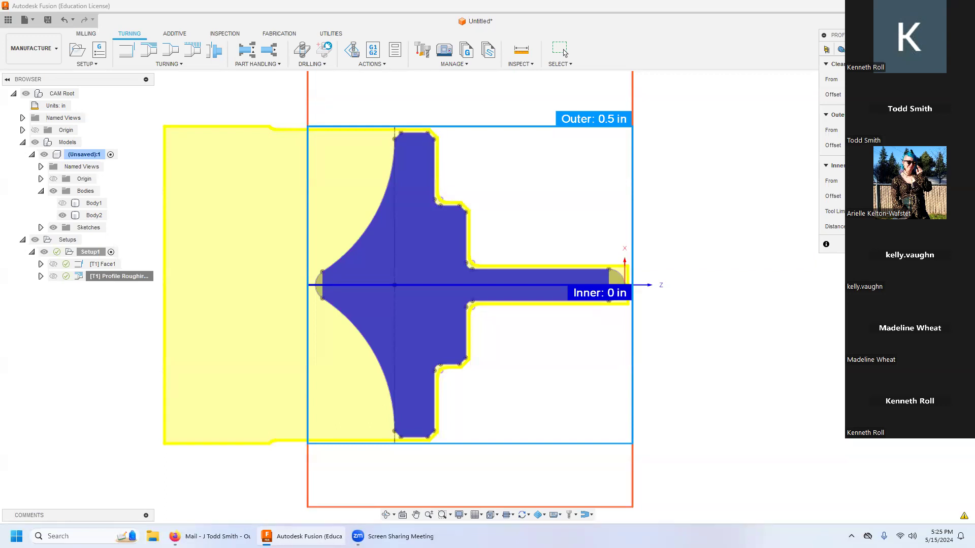
{"action": "scroll", "coordinate": [769, 264], "scroll_direction": "down", "scroll_amount": 3}
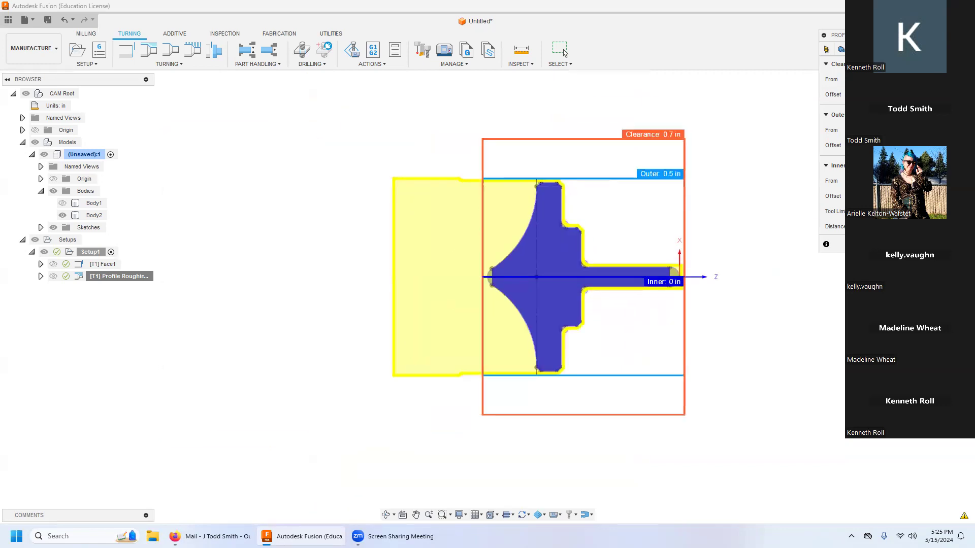
- Set the Profile Roughing1 front limit to 0.15 in and accept the operation to regenerate its toolpath
{"action": "left_click", "coordinate": [843, 50]}
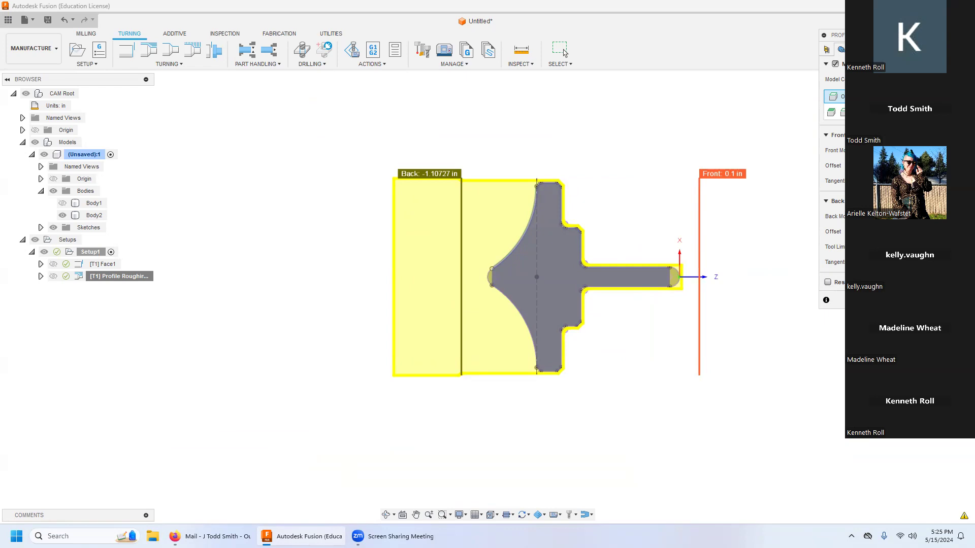
{"action": "type", "text": "5"}
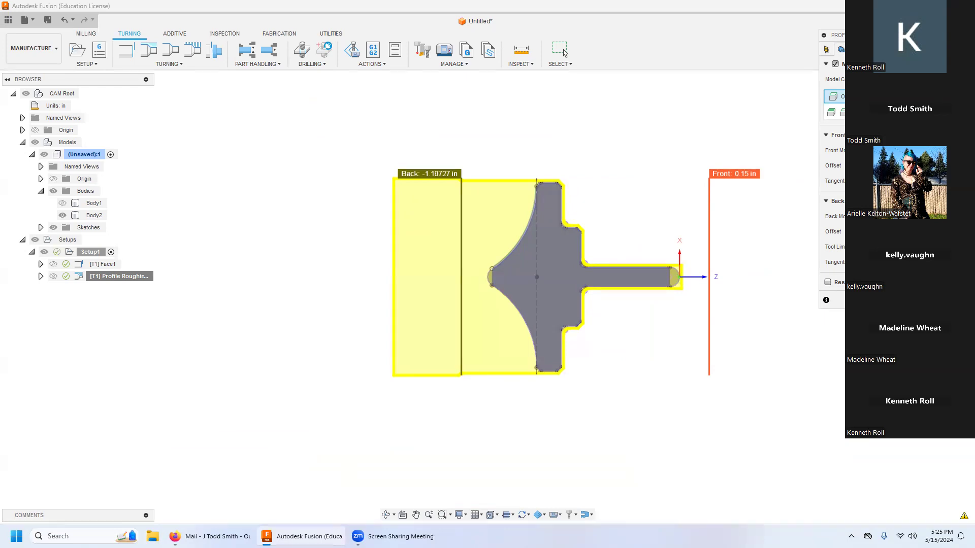
{"action": "left_click", "coordinate": [923, 300]}
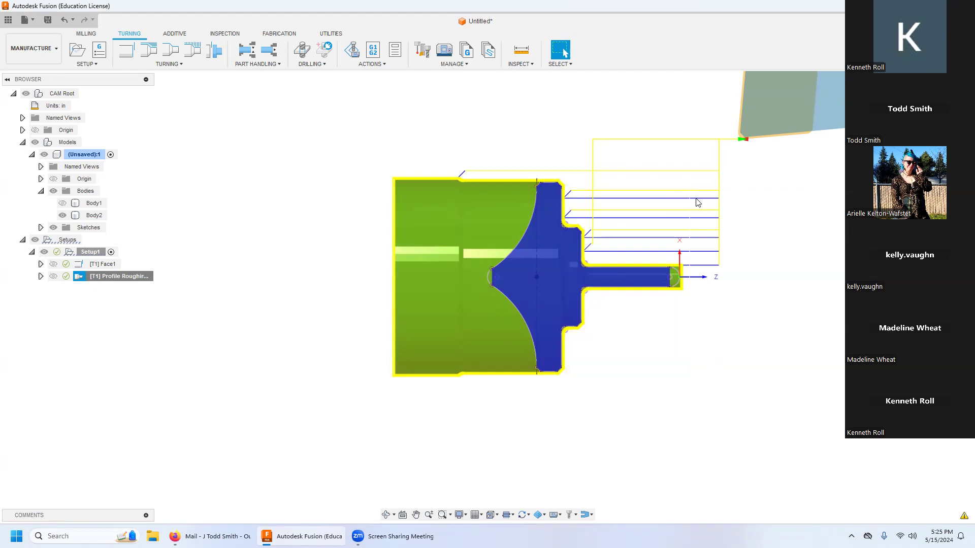
- Simulate the whole of Setup1 through facing and profile roughing, and exit the simulation
{"action": "right_click", "coordinate": [85, 251]}
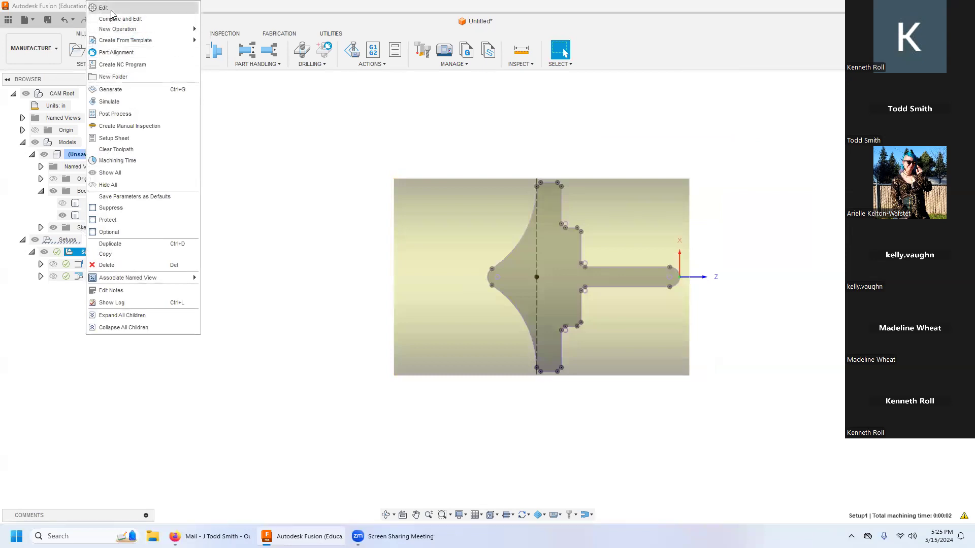
{"action": "left_click", "coordinate": [125, 106]}
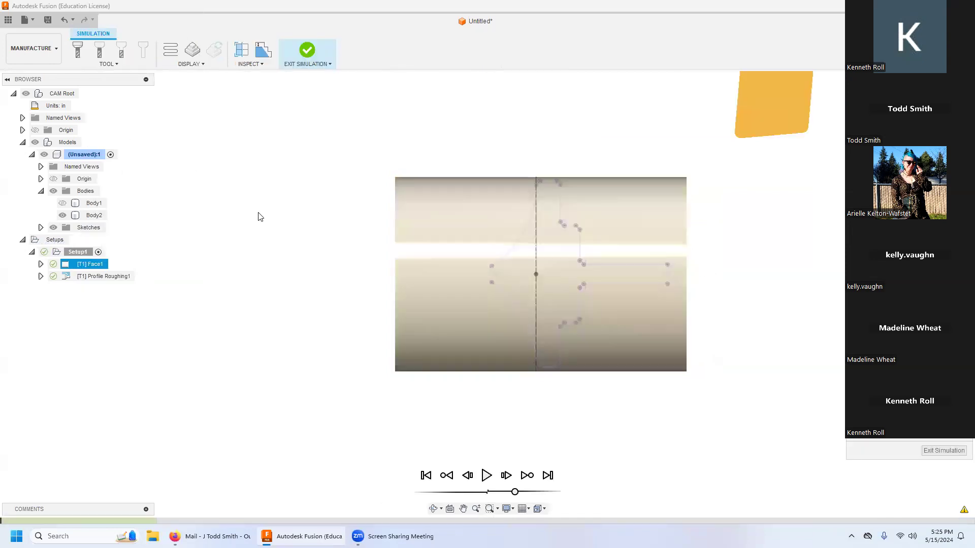
{"action": "left_click", "coordinate": [486, 475]}
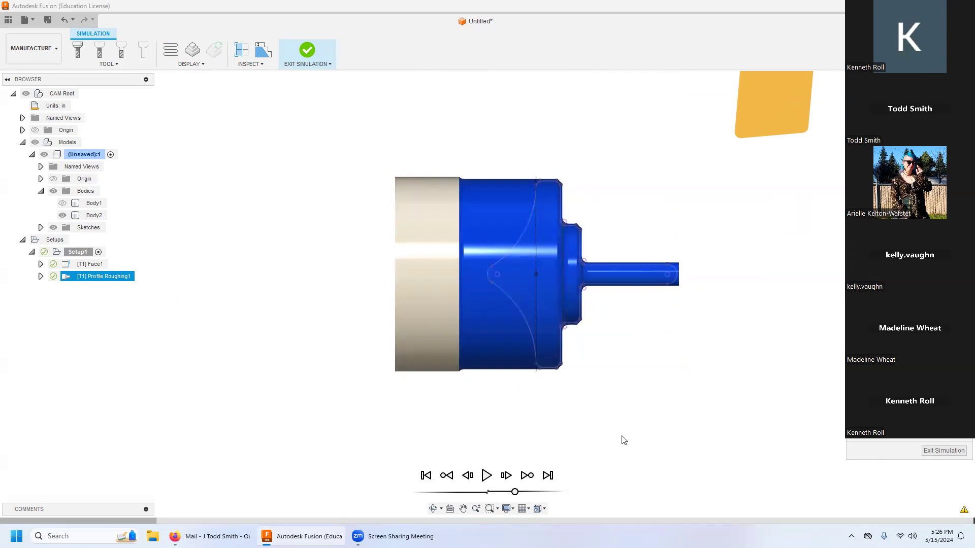
{"action": "left_click", "coordinate": [957, 454]}
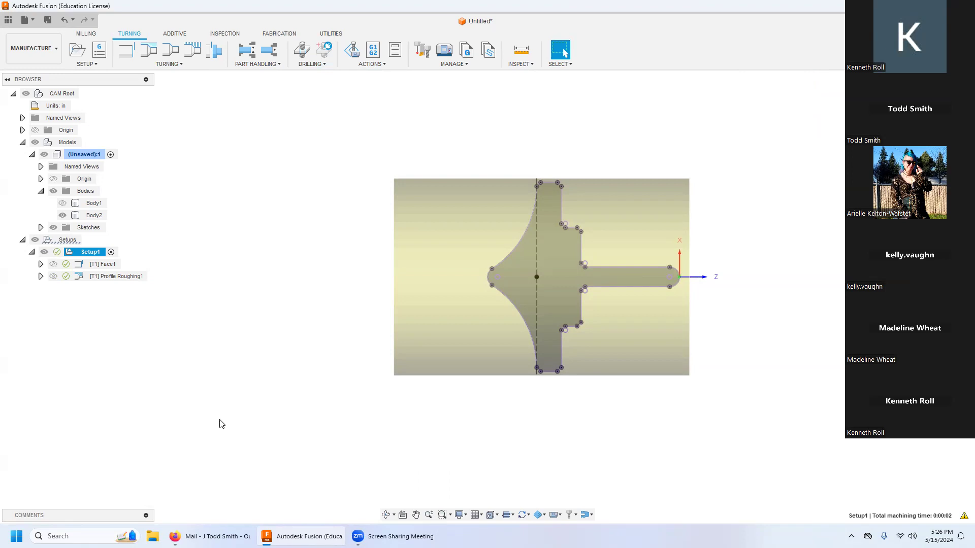
- Start a second Turning Face operation and assign VNMT09T302 - DVLN-R (VNMT Right Hand) from Turning Tools (Inch), filtered to general turning
{"action": "middle_click_drag", "start_coordinate": [742, 311], "coordinate": [759, 309], "text": "shift"}
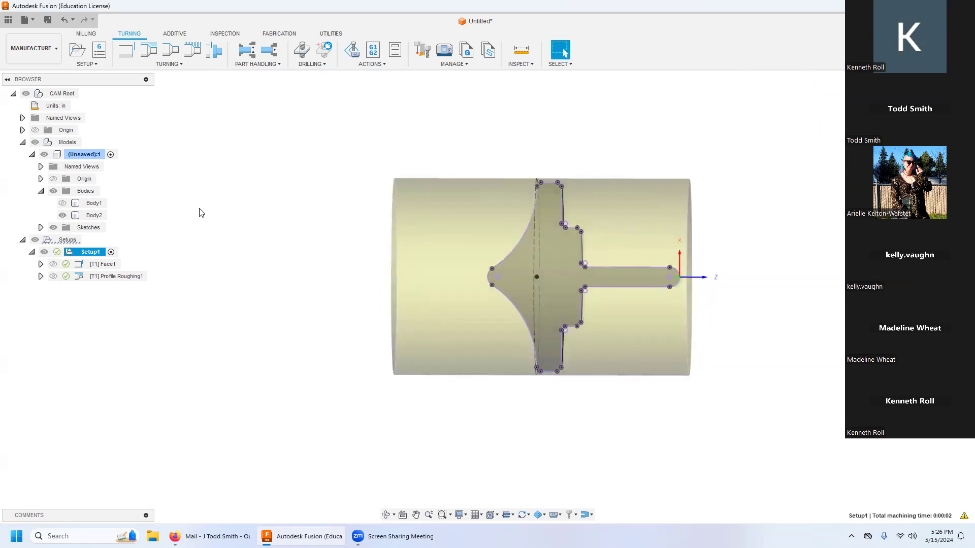
{"action": "left_click", "coordinate": [126, 51]}
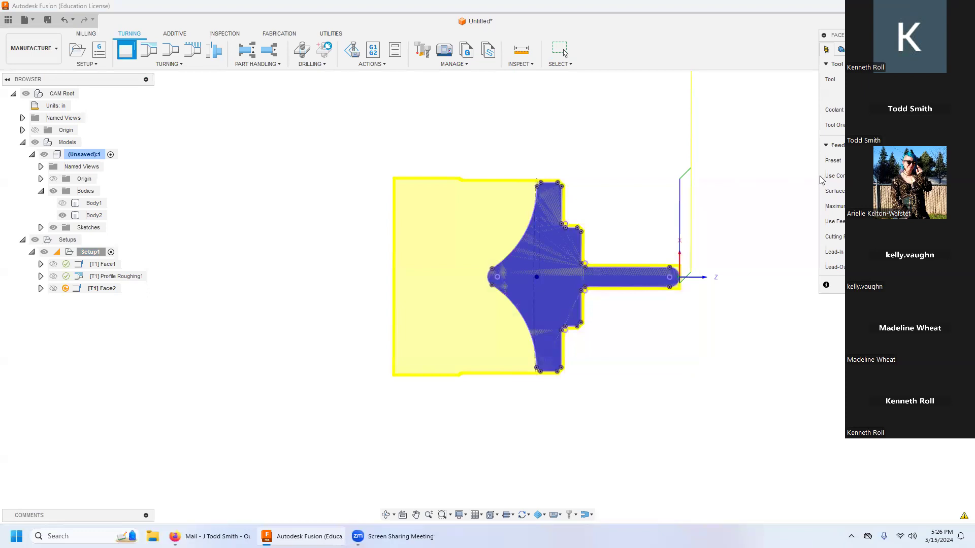
{"action": "left_click", "coordinate": [898, 79]}
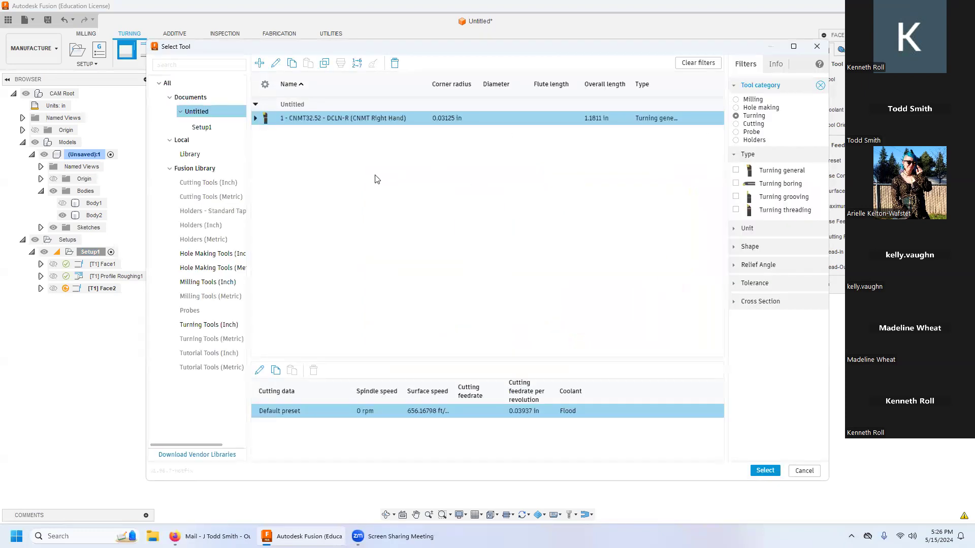
{"action": "left_click", "coordinate": [209, 324]}
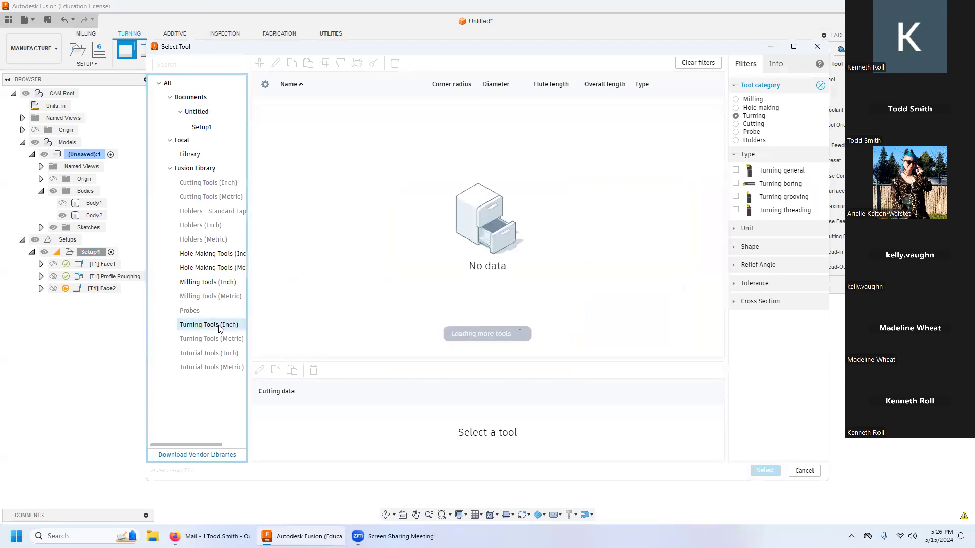
{"action": "left_click", "coordinate": [736, 171]}
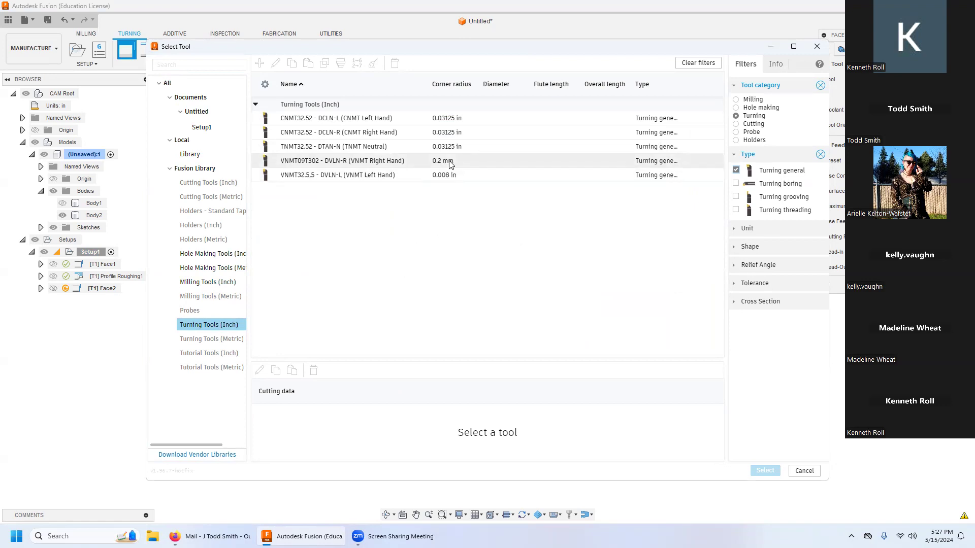
{"action": "left_click", "coordinate": [394, 161]}
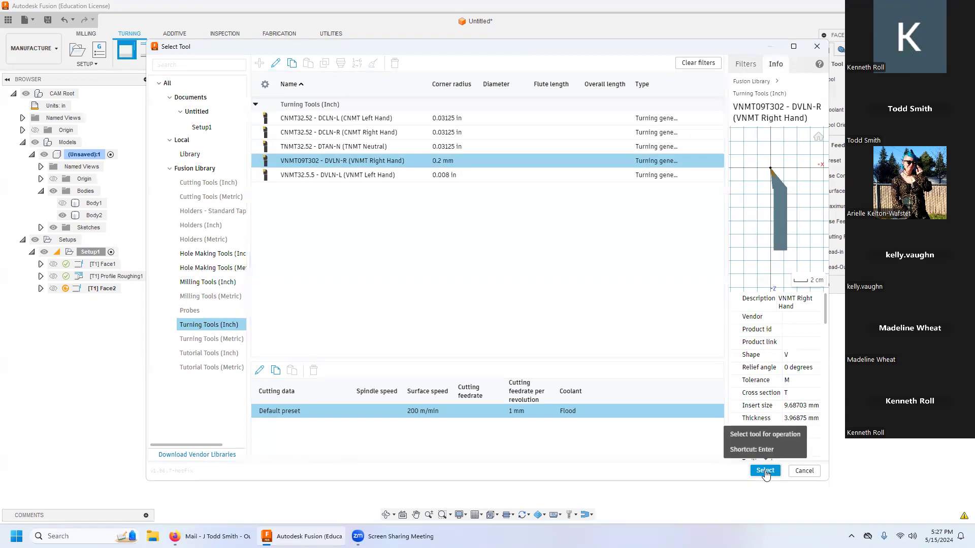
{"action": "left_click", "coordinate": [765, 471]}
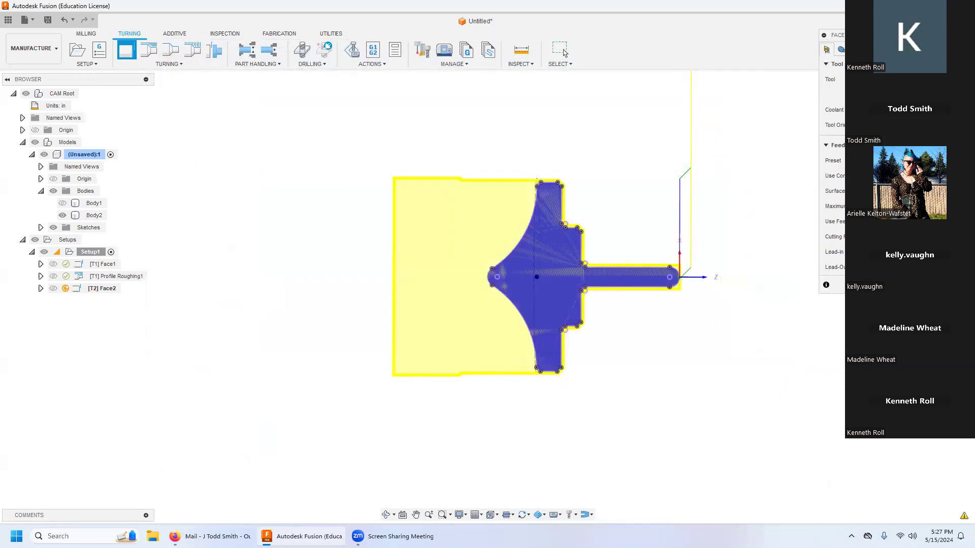
- Edit the VNMT right-hand tool, setting its insert unit to inches and its corner radius to 1/64 in
{"action": "left_click", "coordinate": [903, 80]}
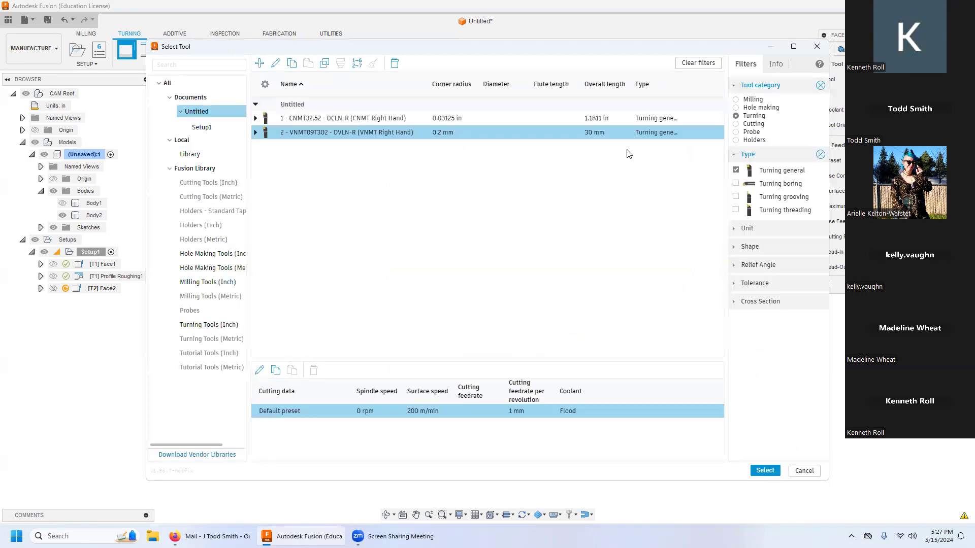
{"action": "left_click", "coordinate": [397, 135]}
{"action": "right_click", "coordinate": [397, 135]}
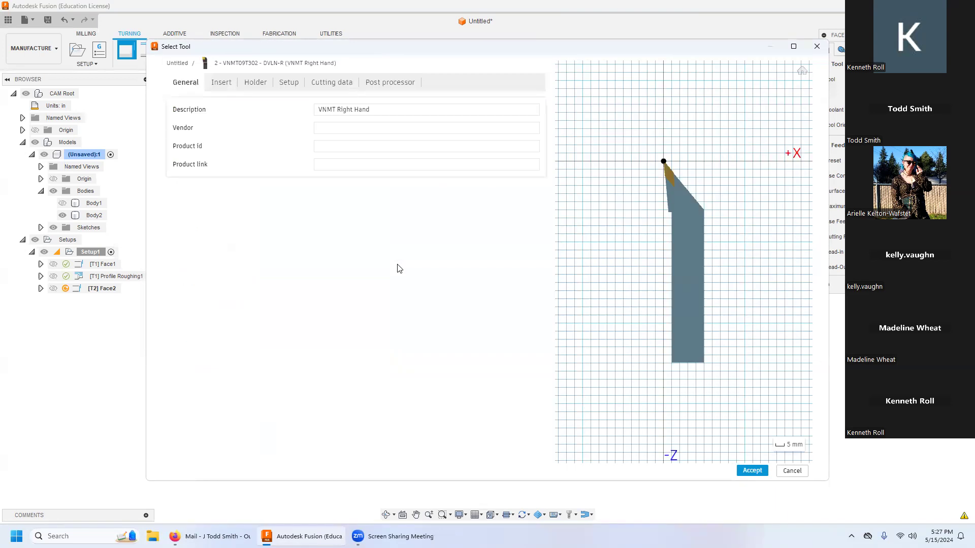
{"action": "left_click", "coordinate": [225, 87]}
{"action": "left_click", "coordinate": [322, 303]}
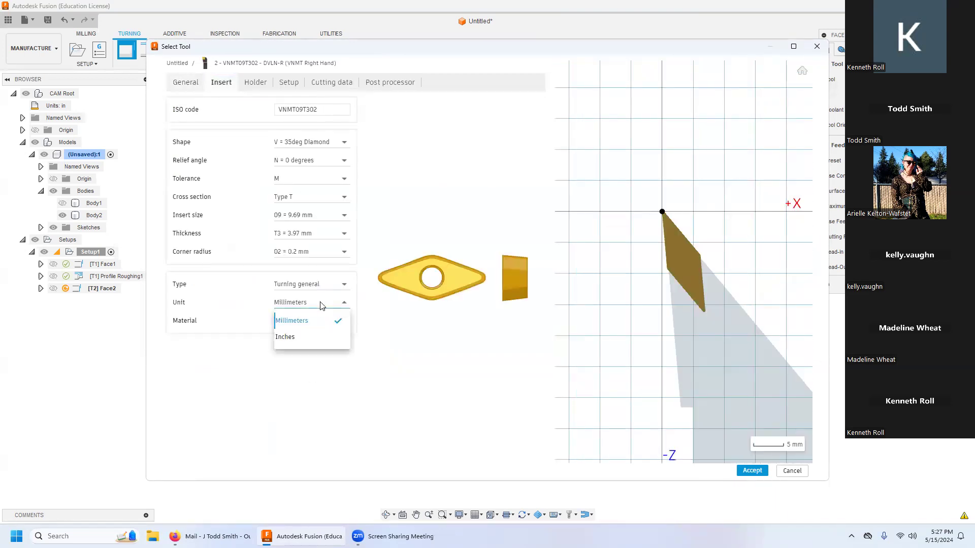
{"action": "left_click", "coordinate": [284, 338]}
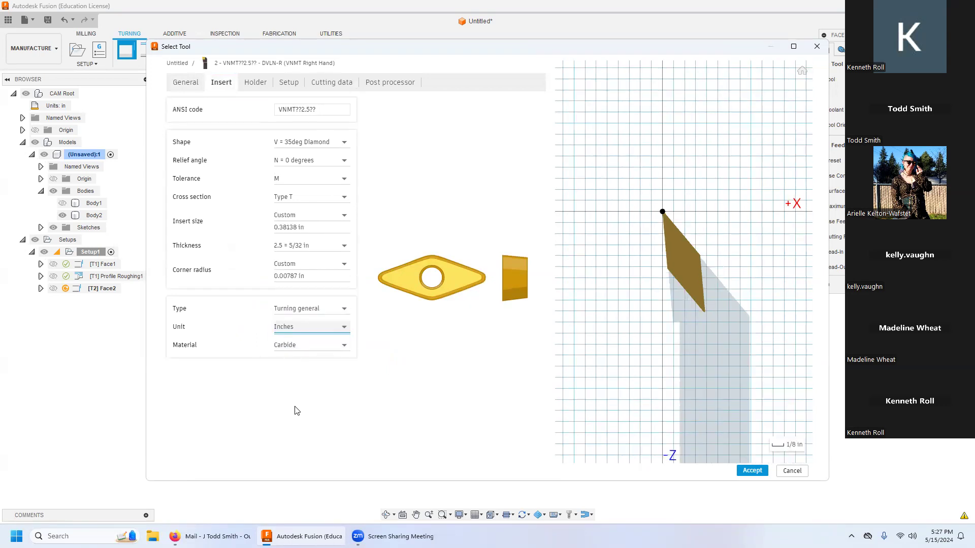
{"action": "left_click", "coordinate": [344, 268]}
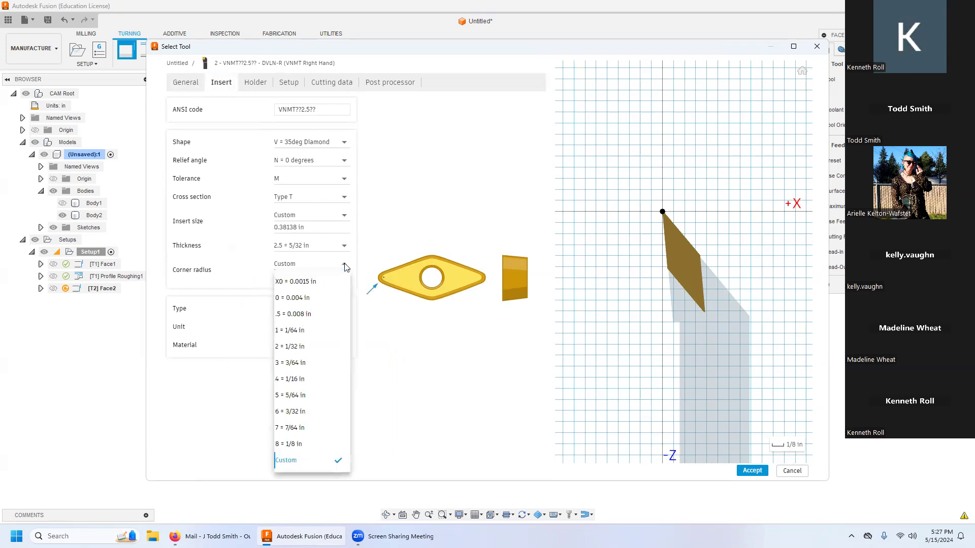
{"action": "left_click", "coordinate": [300, 331]}
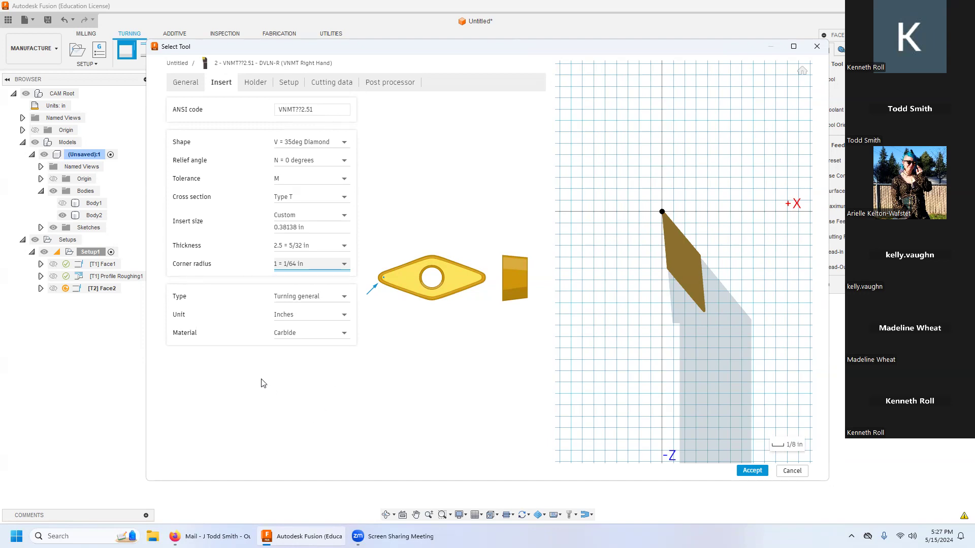
- Extend the tool's description to read VNMT Right Hand | 35deg | .015" TNR
{"action": "left_click", "coordinate": [182, 83]}
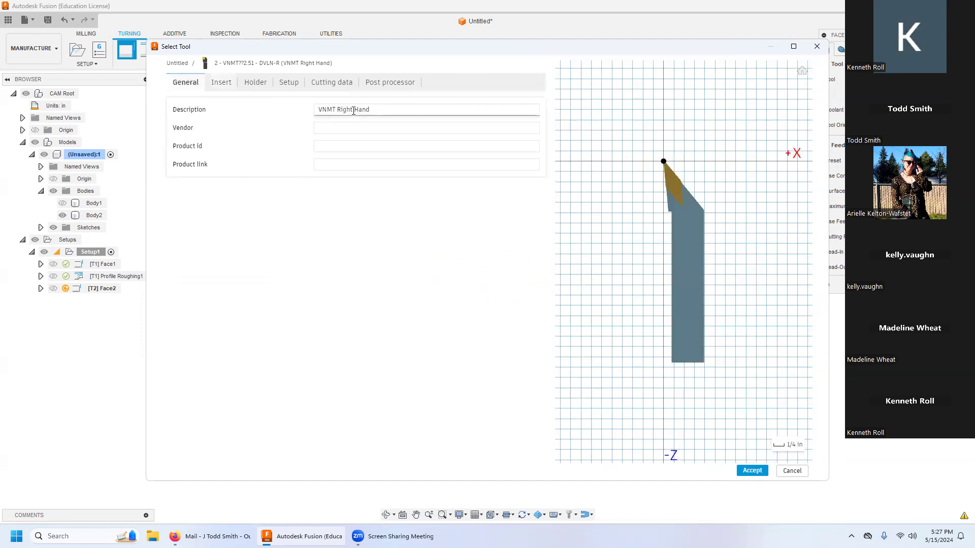
{"action": "left_click", "coordinate": [388, 82]}
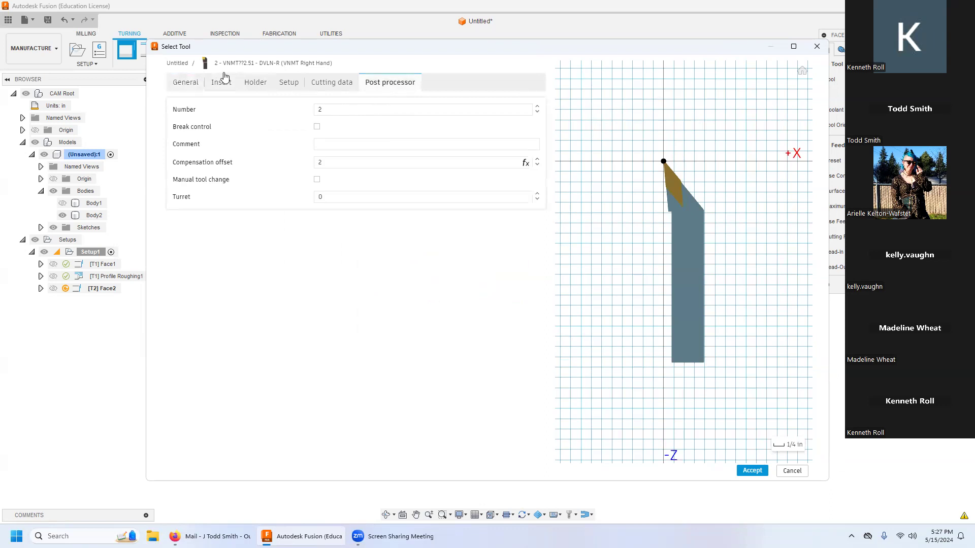
{"action": "left_click", "coordinate": [186, 83]}
{"action": "left_click", "coordinate": [388, 110]}
{"action": "left_click", "coordinate": [388, 111]}
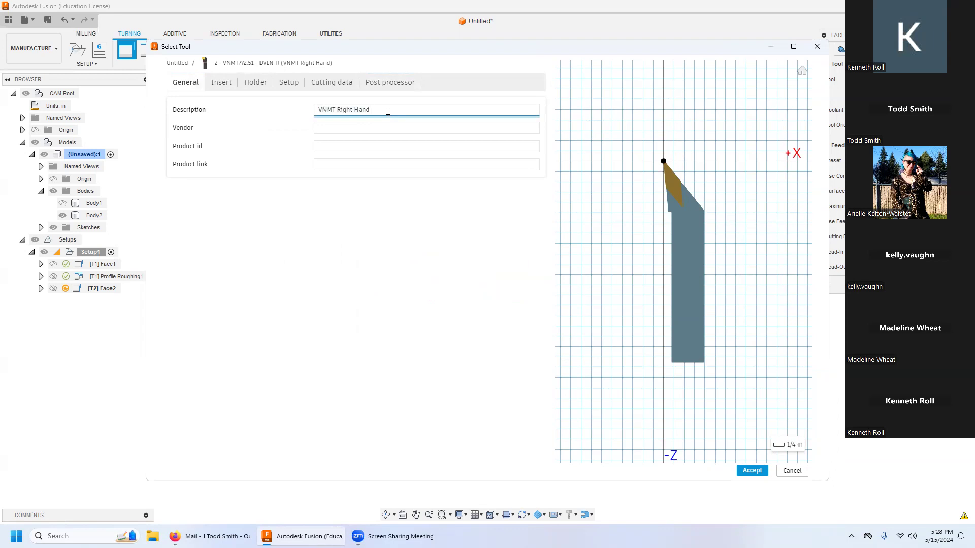
{"action": "type", "text": "I 35deg"}
{"action": "type", "text": "| .015\" TNR"}
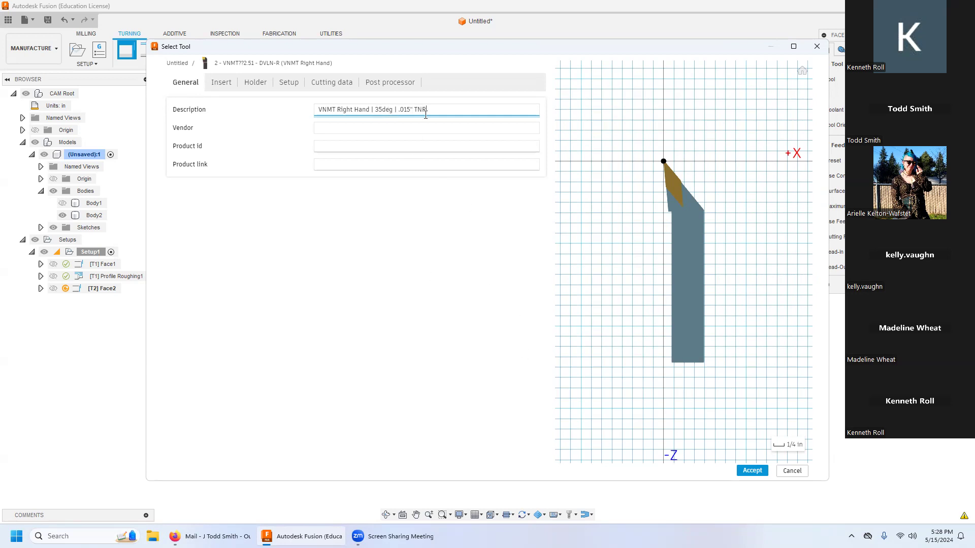
- Copy the full tool description into the tool's post processor comment
{"action": "left_click_drag", "start_coordinate": [433, 109], "coordinate": [229, 102]}
{"action": "key", "text": "ctrl+c"}
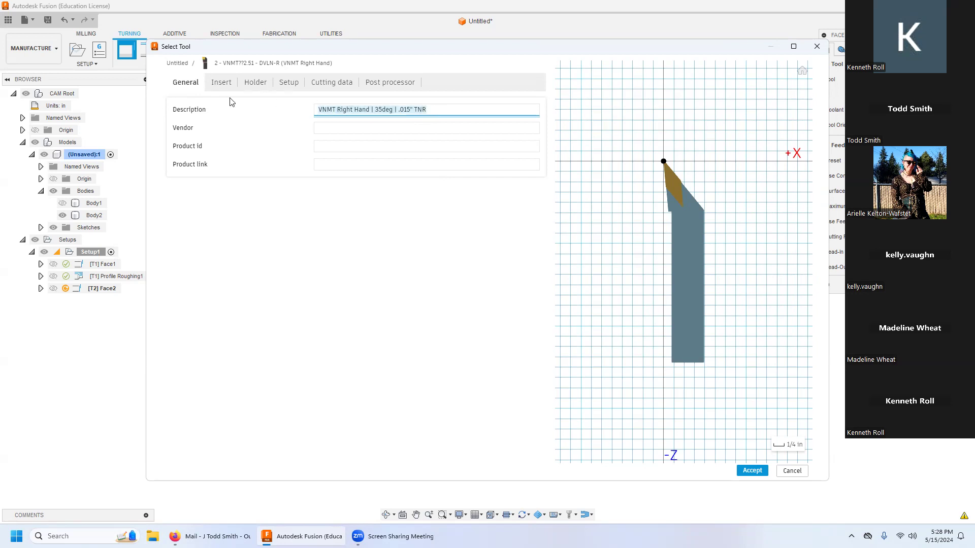
{"action": "left_click", "coordinate": [392, 84]}
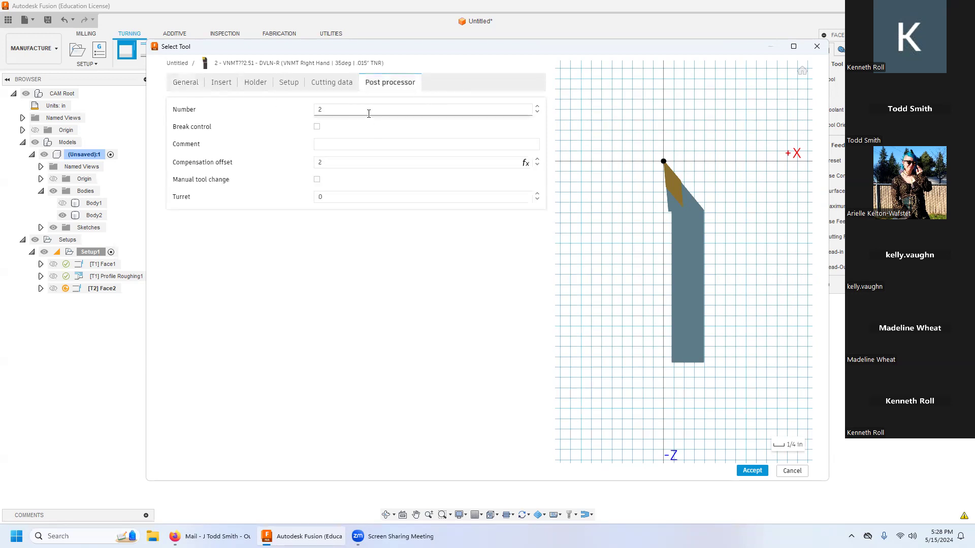
{"action": "left_click", "coordinate": [378, 143]}
{"action": "key", "text": "ctrl+v"}
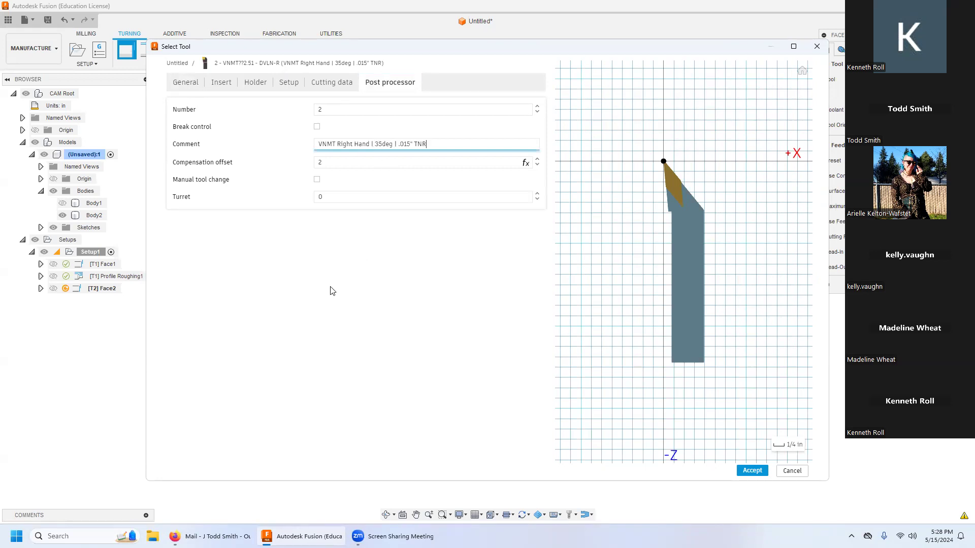
- Try to use the copied tool description as the insert's ANSI code, and restore the original code
{"action": "left_click", "coordinate": [226, 86]}
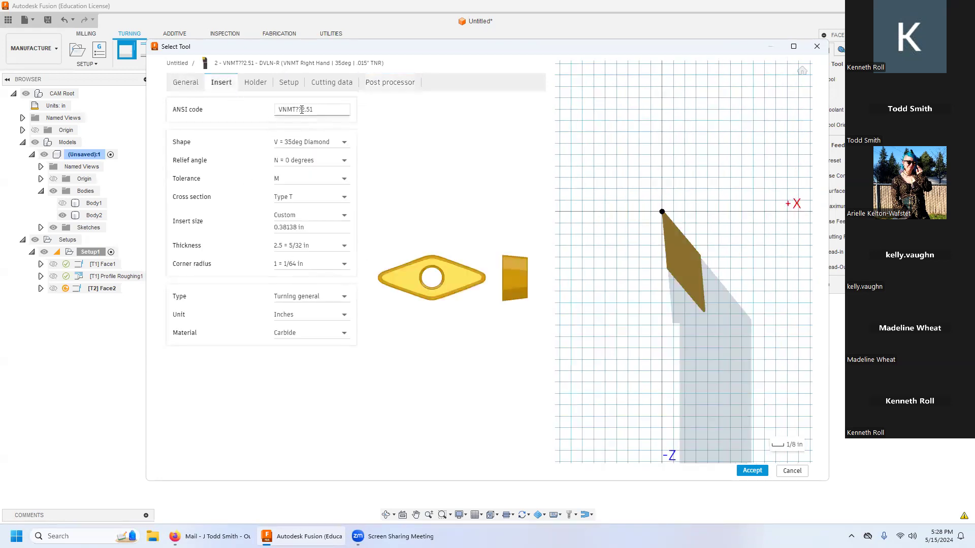
{"action": "left_click_drag", "start_coordinate": [337, 110], "coordinate": [274, 113]}
{"action": "key", "text": "ctrl+v"}
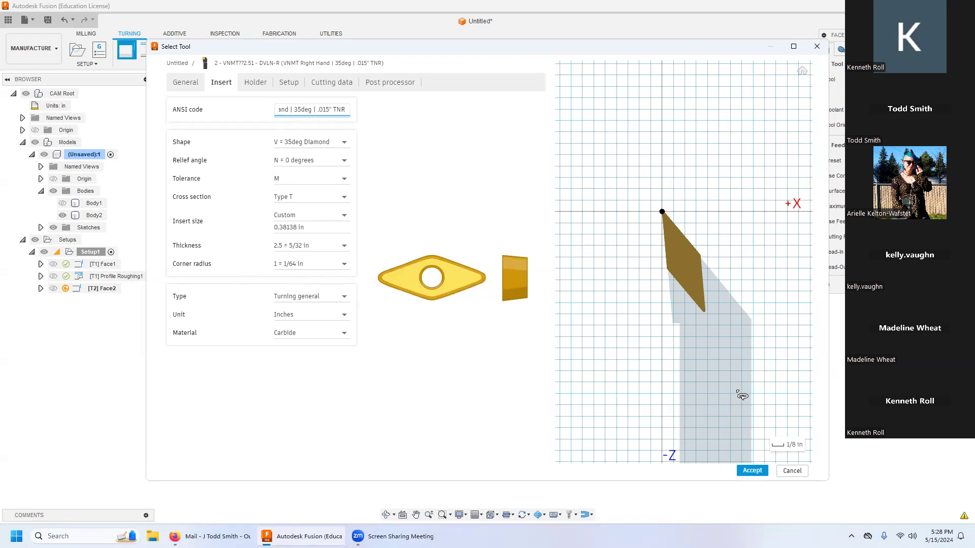
{"action": "left_click", "coordinate": [744, 471]}
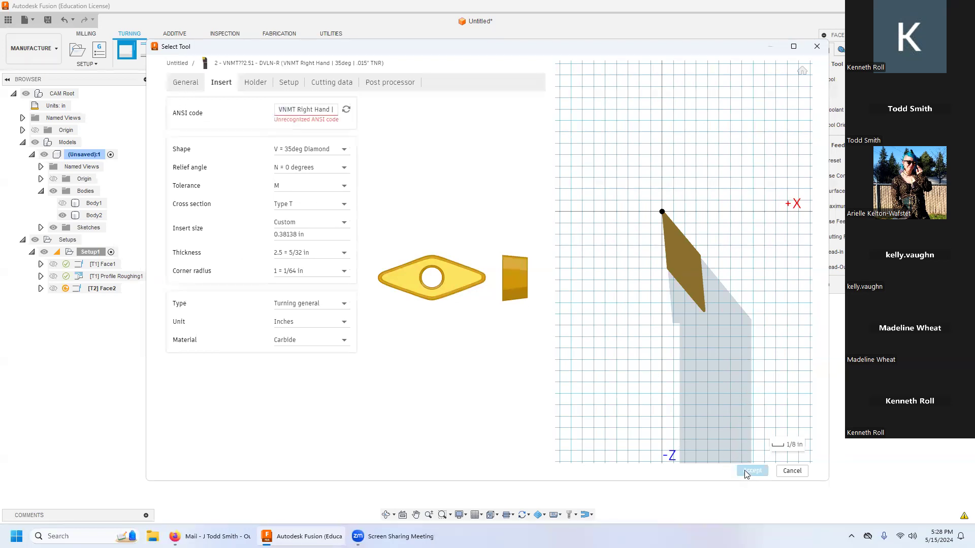
{"action": "left_click", "coordinate": [333, 110]}
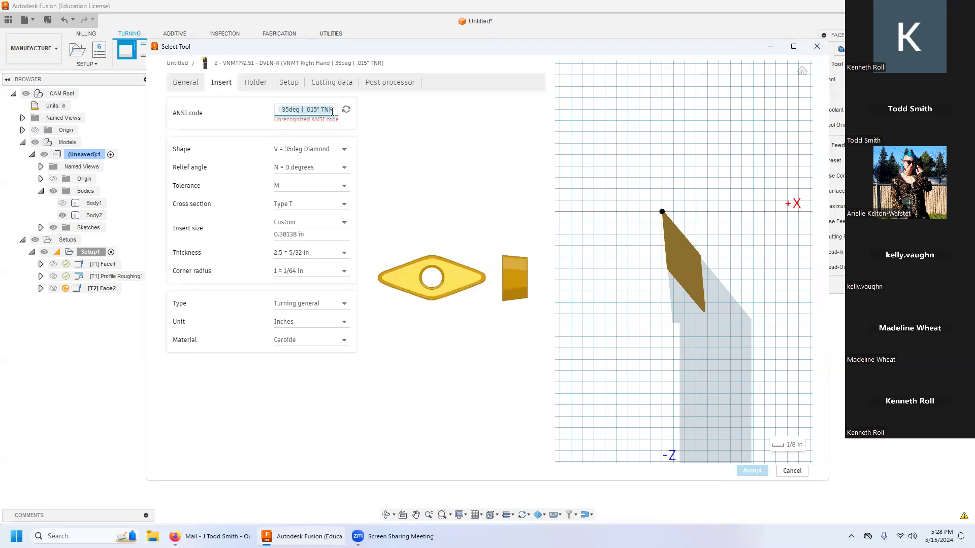
{"action": "left_click_drag", "start_coordinate": [335, 110], "coordinate": [235, 109]}
{"action": "left_click", "coordinate": [346, 110]}
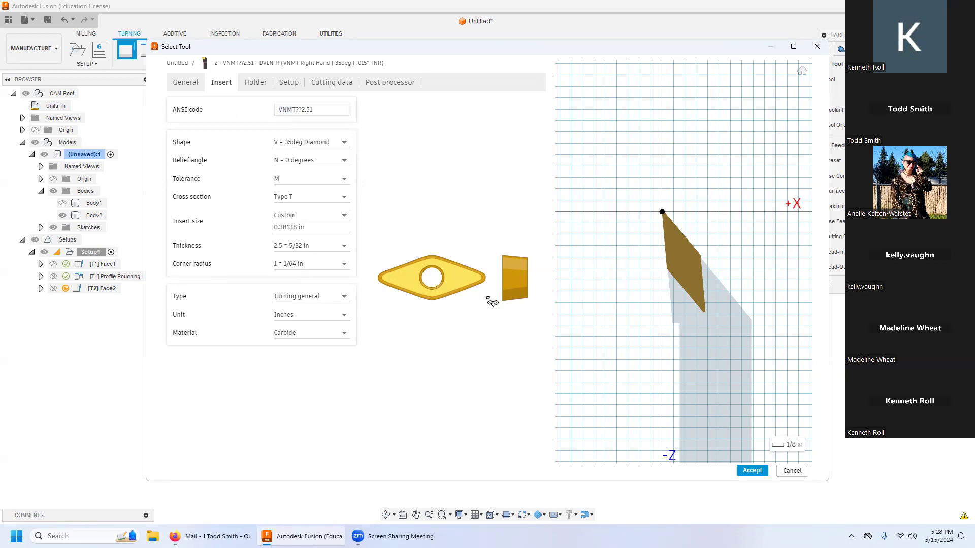
- Remove the question marks from the insert's ANSI code so it reads VNMT2.51, and assign the edited tool to Face2
{"action": "left_click", "coordinate": [303, 111]}
{"action": "left_click", "coordinate": [303, 111]}
{"action": "key", "text": "BackSpace"}
{"action": "key", "text": "BackSpace"}
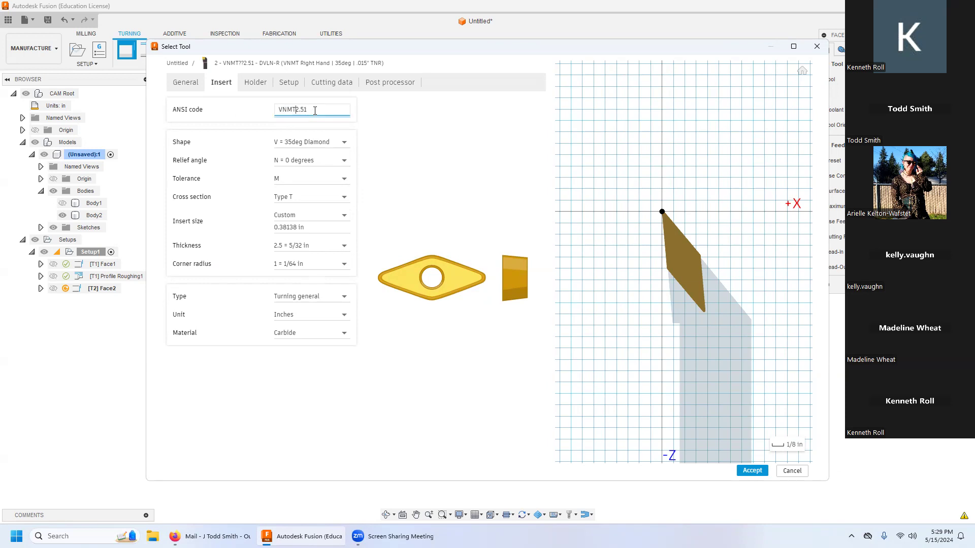
{"action": "left_click", "coordinate": [752, 471]}
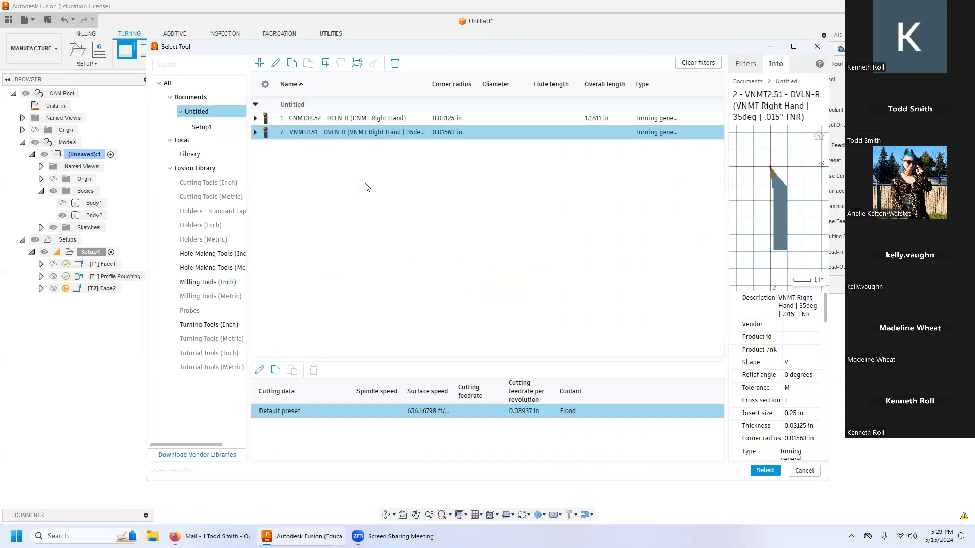
{"action": "left_click", "coordinate": [765, 471]}
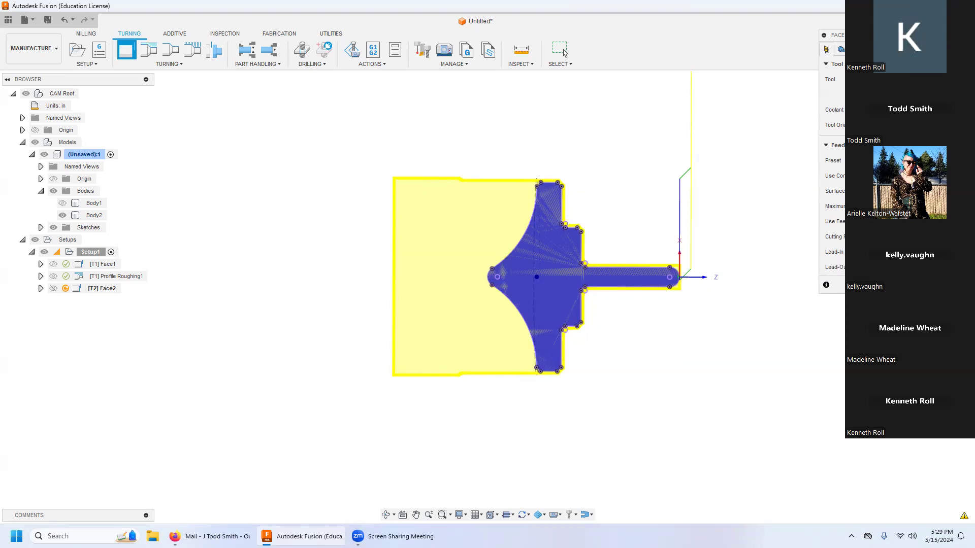
- Check Face2's front limit, and reduce its retract radius to about 0.6 in and its clearance radius closer to the stock
{"action": "left_click", "coordinate": [841, 50]}
{"action": "left_click", "coordinate": [841, 51]}
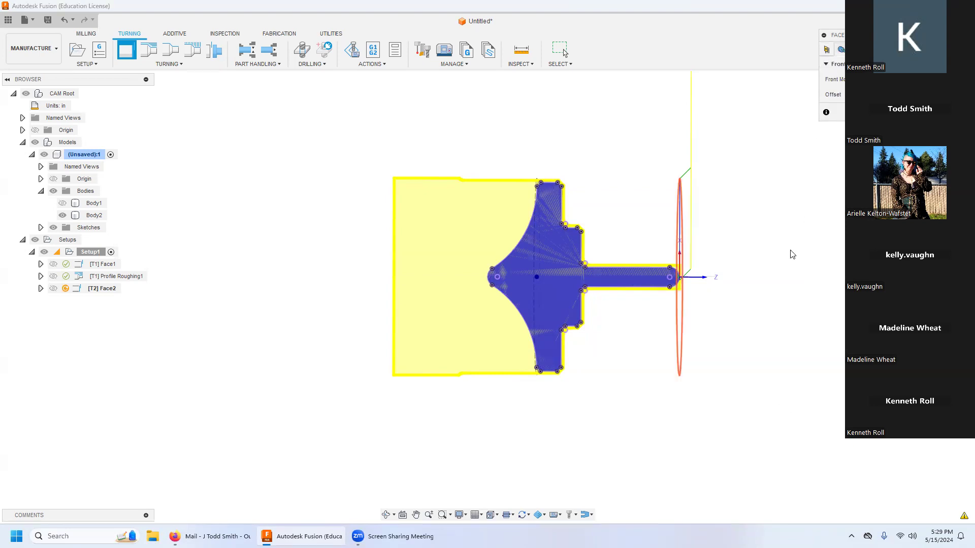
{"action": "mouse_move", "coordinate": [798, 261]}
{"action": "middle_mouse_down", "text": "shift"}
{"action": "mouse_move", "coordinate": [788, 260]}
{"action": "mouse_move", "coordinate": [800, 262]}
{"action": "middle_mouse_up", "text": "shift"}
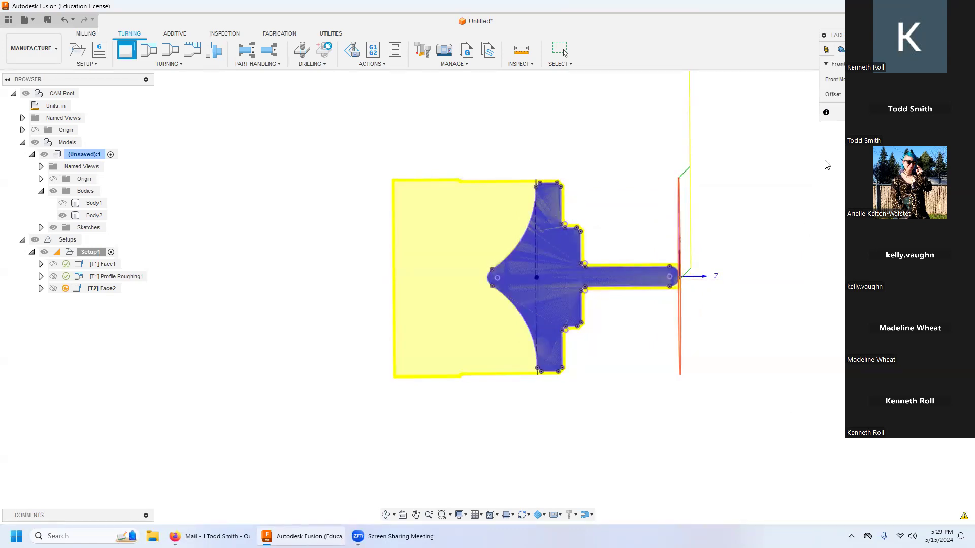
{"action": "left_click", "coordinate": [856, 49]}
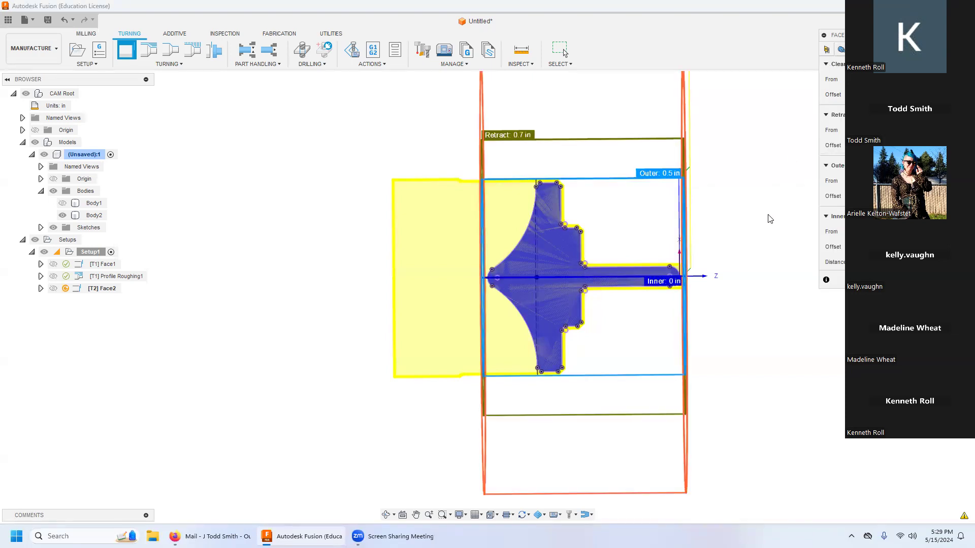
{"action": "left_click_drag", "start_coordinate": [636, 137], "coordinate": [637, 155]}
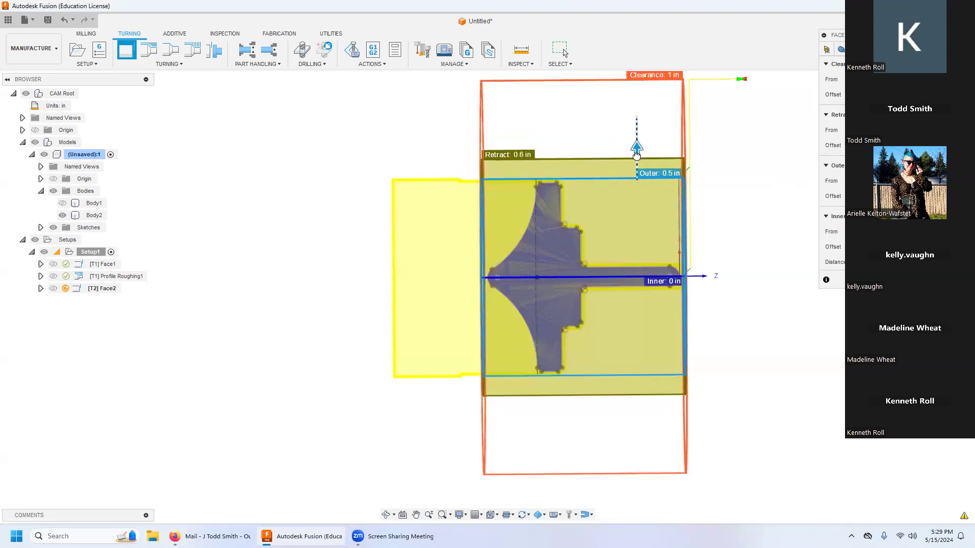
{"action": "left_click_drag", "start_coordinate": [613, 91], "coordinate": [613, 140]}
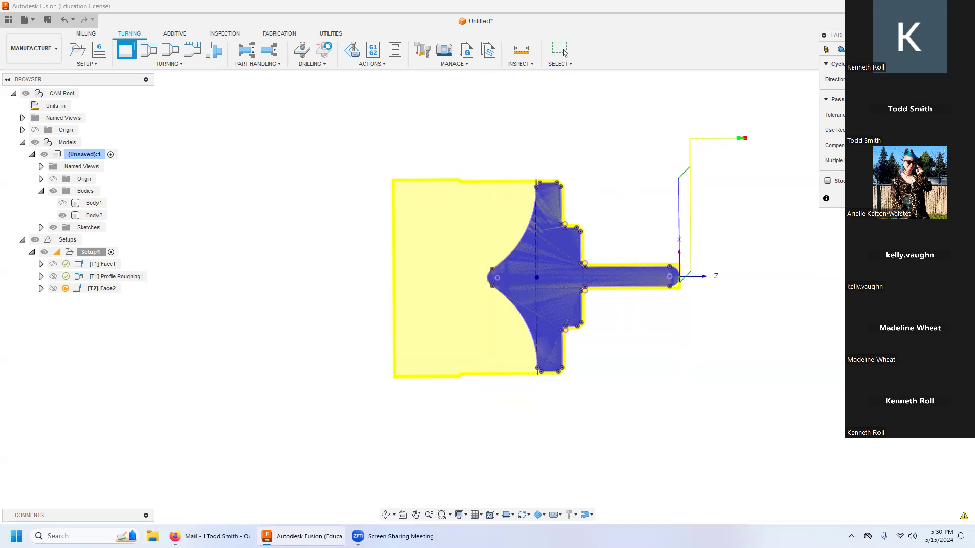
- Separate Face2's lead-out settings from its lead-in and accept the operation to generate the toolpath
{"action": "left_click", "coordinate": [885, 50]}
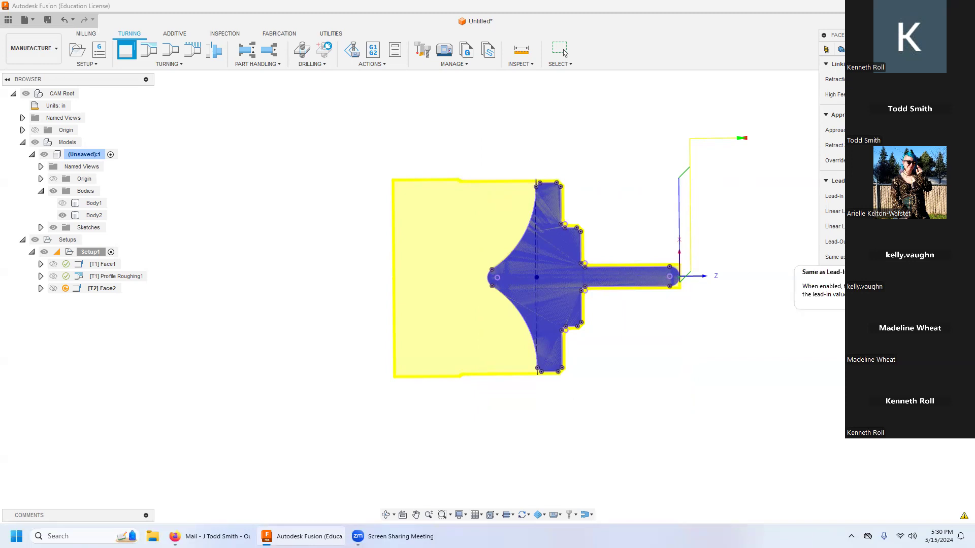
{"action": "left_click", "coordinate": [899, 257]}
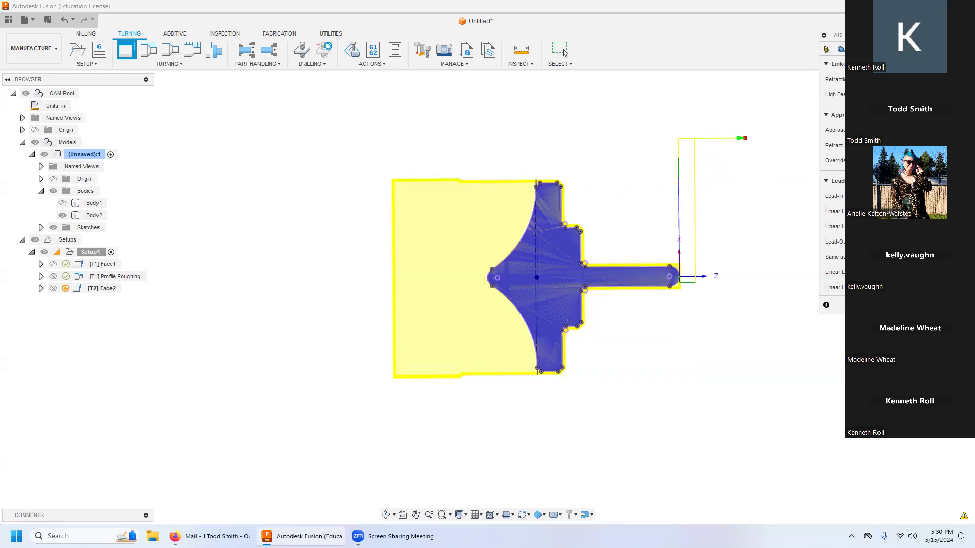
{"action": "key", "text": "Return"}
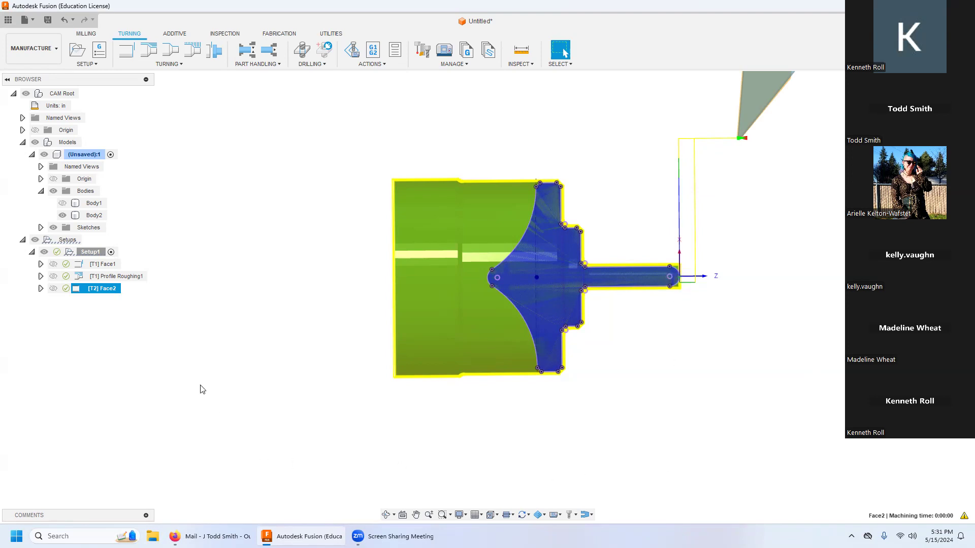
- Start a Turning Profile Finishing operation and move its back limit forward to just behind the stem's rounded tip
{"action": "left_click", "coordinate": [169, 53]}
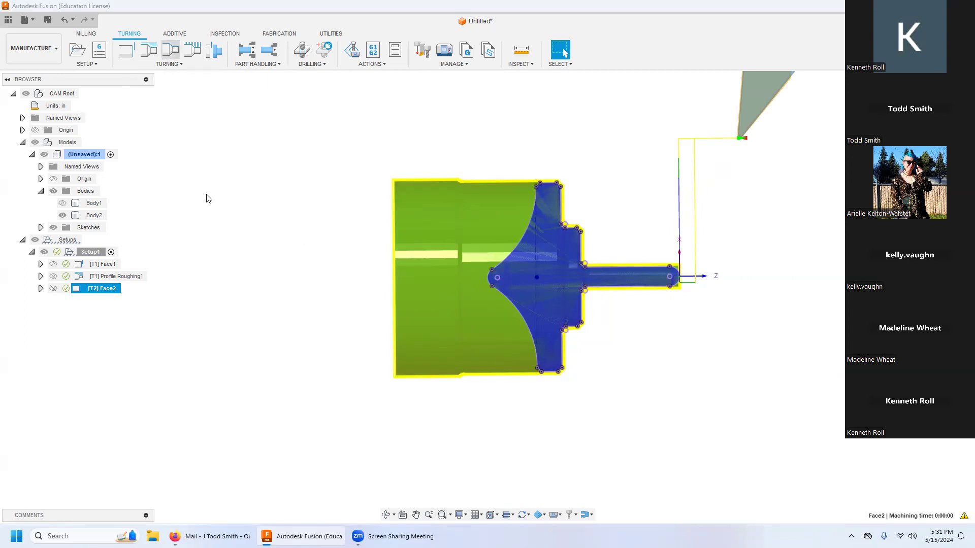
{"action": "scroll", "coordinate": [678, 272], "scroll_direction": "up", "scroll_amount": 1}
{"action": "scroll", "coordinate": [679, 267], "scroll_direction": "up", "scroll_amount": 4}
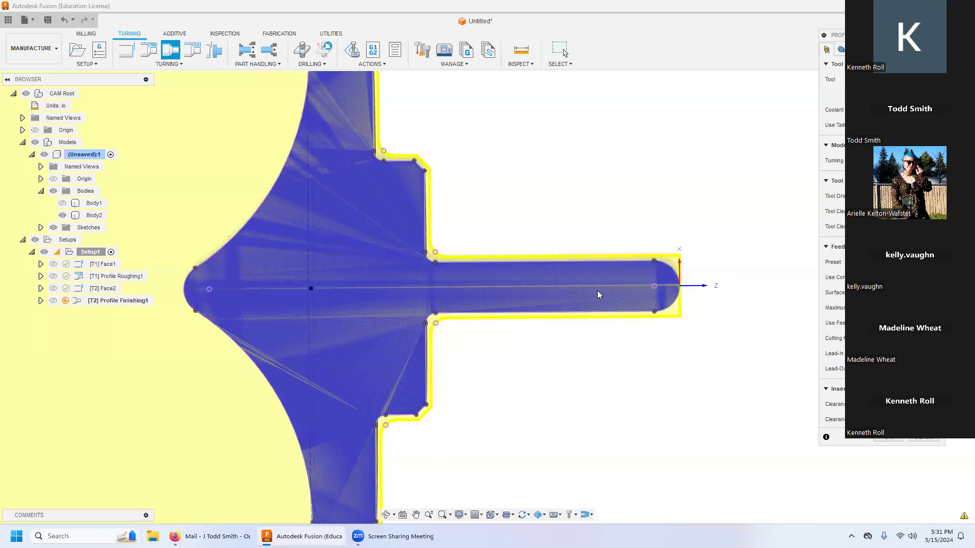
{"action": "scroll", "coordinate": [598, 299], "scroll_direction": "down", "scroll_amount": 4}
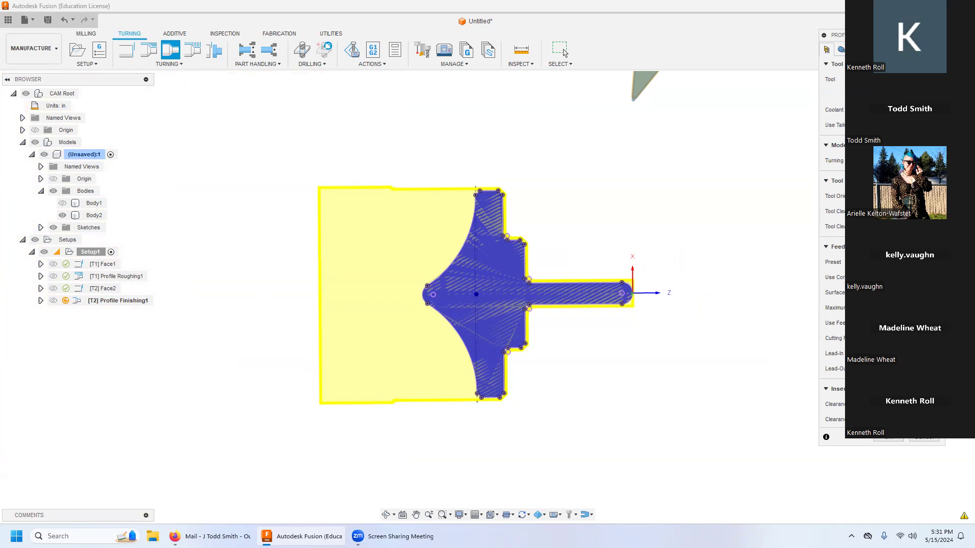
{"action": "left_click", "coordinate": [840, 50]}
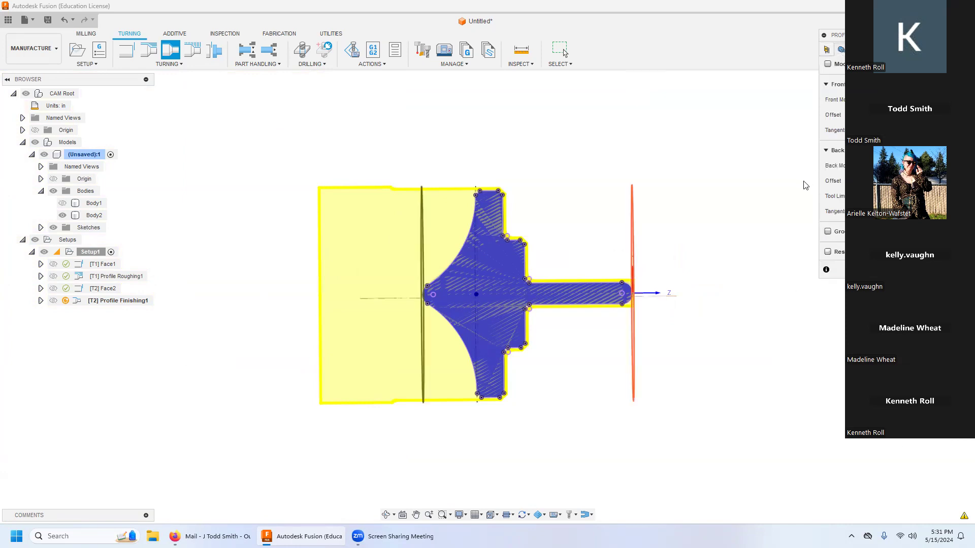
{"action": "left_click_drag", "start_coordinate": [420, 240], "coordinate": [617, 252]}
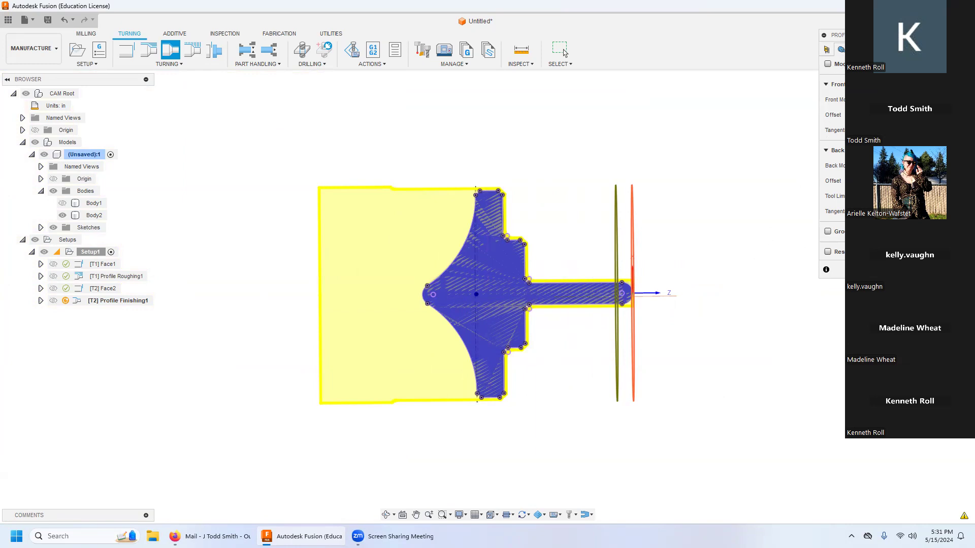
- Try to restrict the finishing operation's model to the rounded tip of the stem by enabling model selection
{"action": "left_click", "coordinate": [828, 64]}
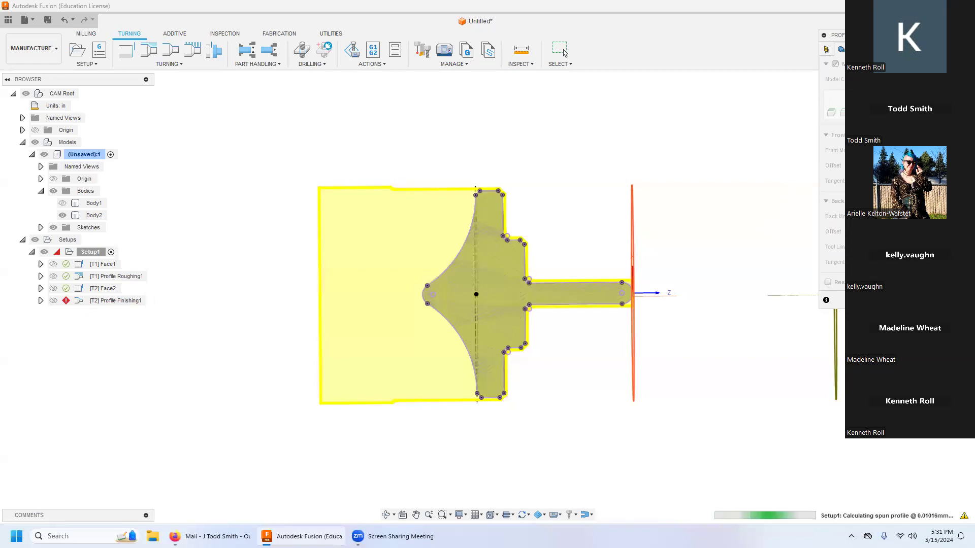
{"action": "scroll", "coordinate": [634, 284], "scroll_direction": "up", "scroll_amount": 5}
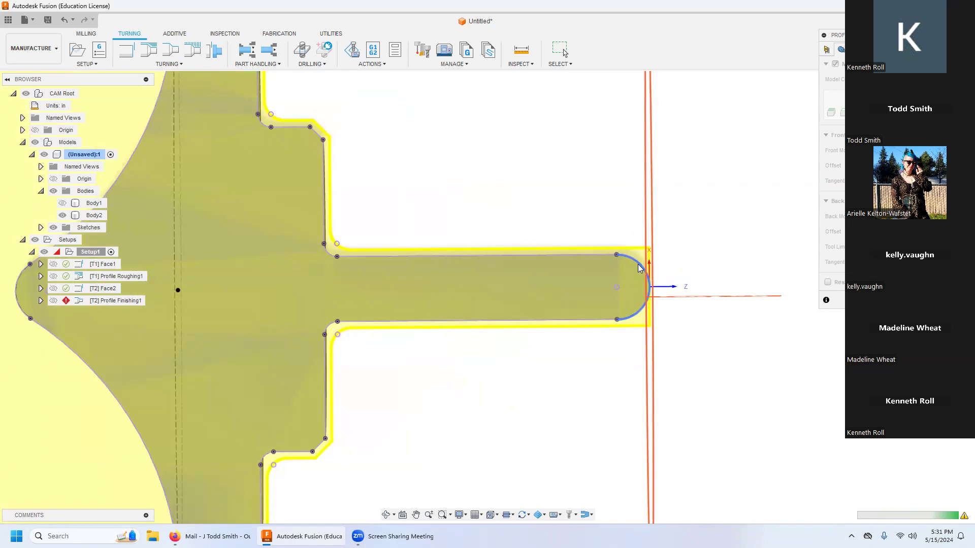
{"action": "left_click", "coordinate": [650, 272]}
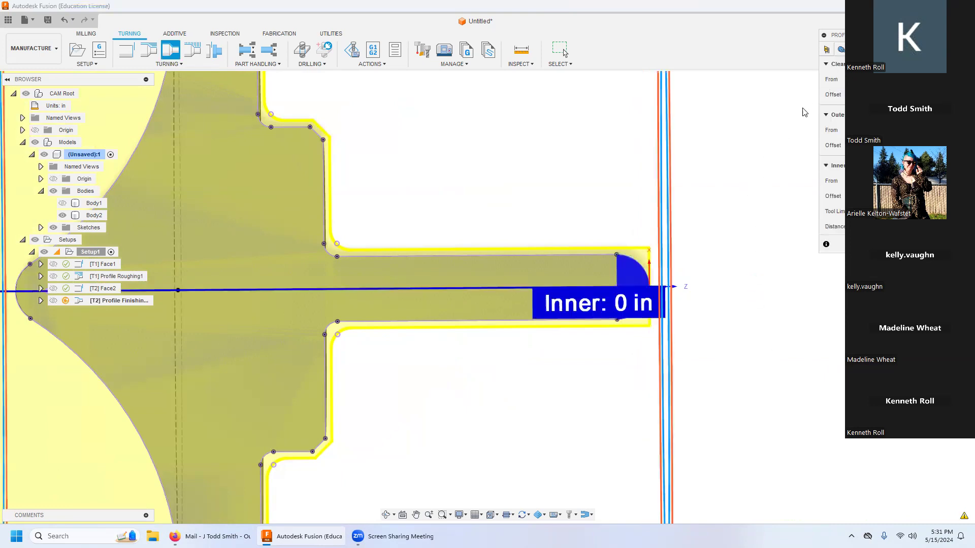
- Reduce the finishing operation's outer radius to 0.1 in and its clearance radius to 0.6 in
{"action": "scroll", "coordinate": [721, 222], "scroll_direction": "down", "scroll_amount": 4}
{"action": "scroll", "coordinate": [721, 222], "scroll_direction": "down", "scroll_amount": 1}
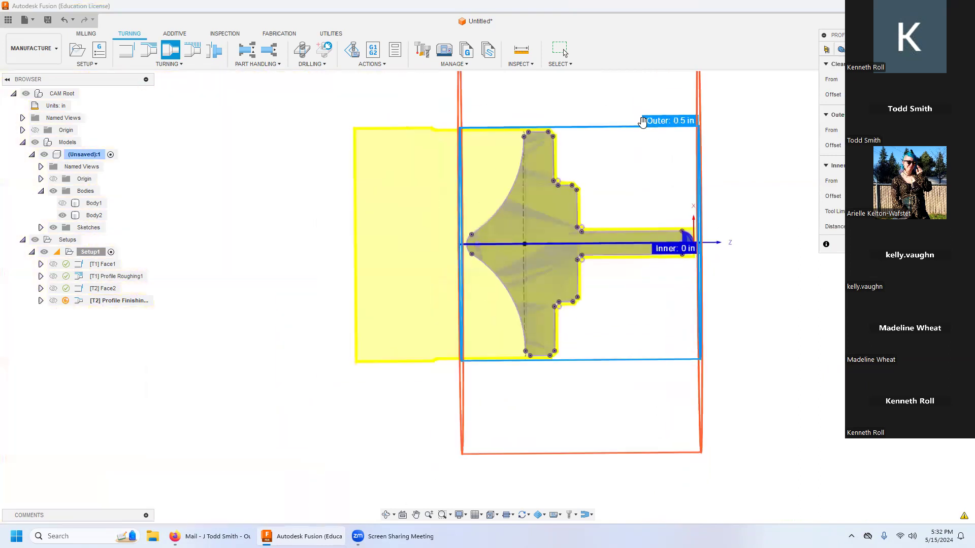
{"action": "left_click_drag", "start_coordinate": [630, 123], "coordinate": [643, 199]}
{"action": "scroll", "coordinate": [638, 182], "scroll_direction": "down", "scroll_amount": 2}
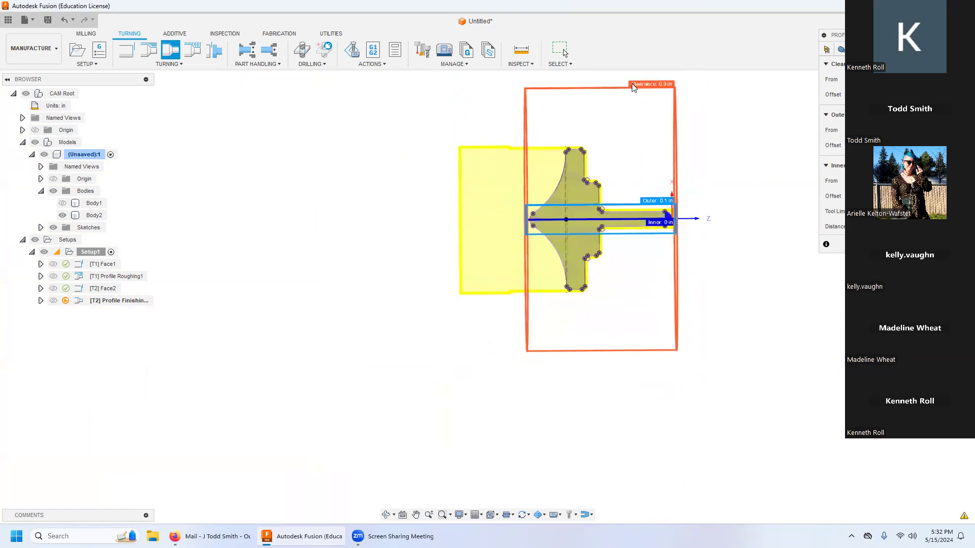
{"action": "left_click_drag", "start_coordinate": [626, 83], "coordinate": [623, 132]}
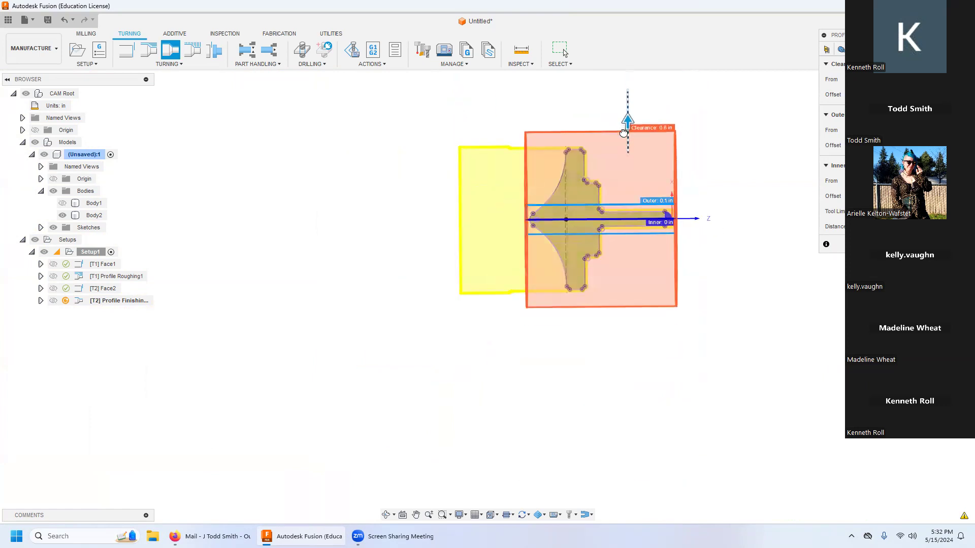
{"action": "scroll", "coordinate": [734, 221], "scroll_direction": "up", "scroll_amount": 4}
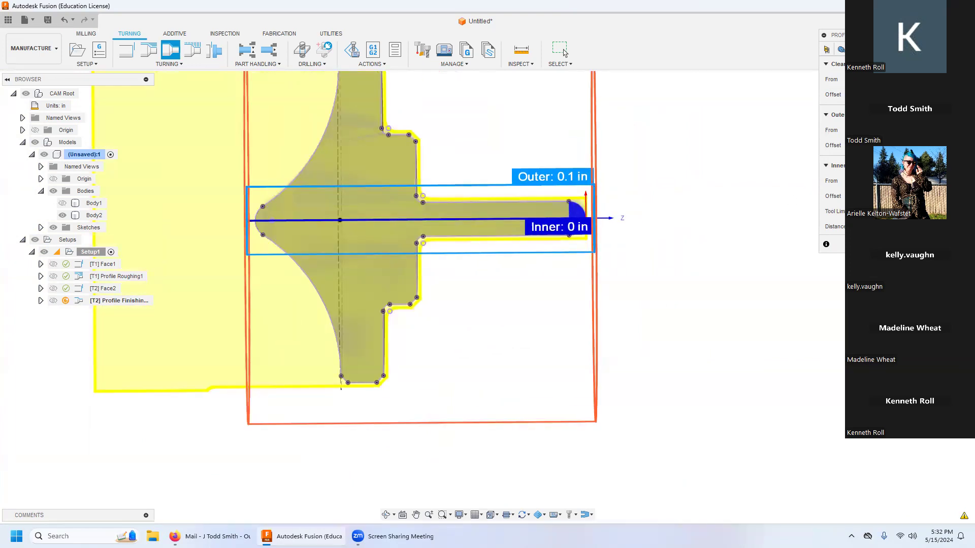
- Enable stock to leave for the finishing passes and accept the operation to generate its toolpath
{"action": "left_click", "coordinate": [871, 49]}
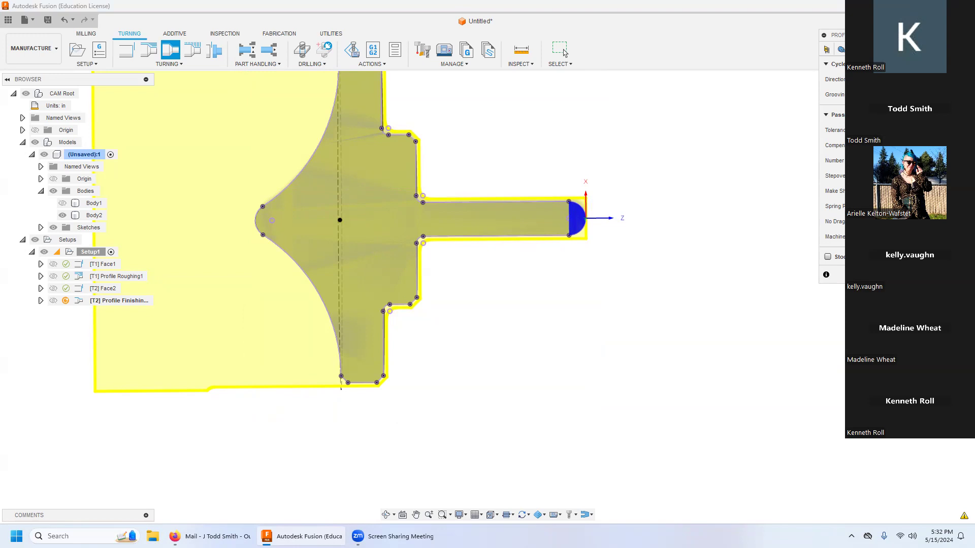
{"action": "left_click", "coordinate": [829, 257]}
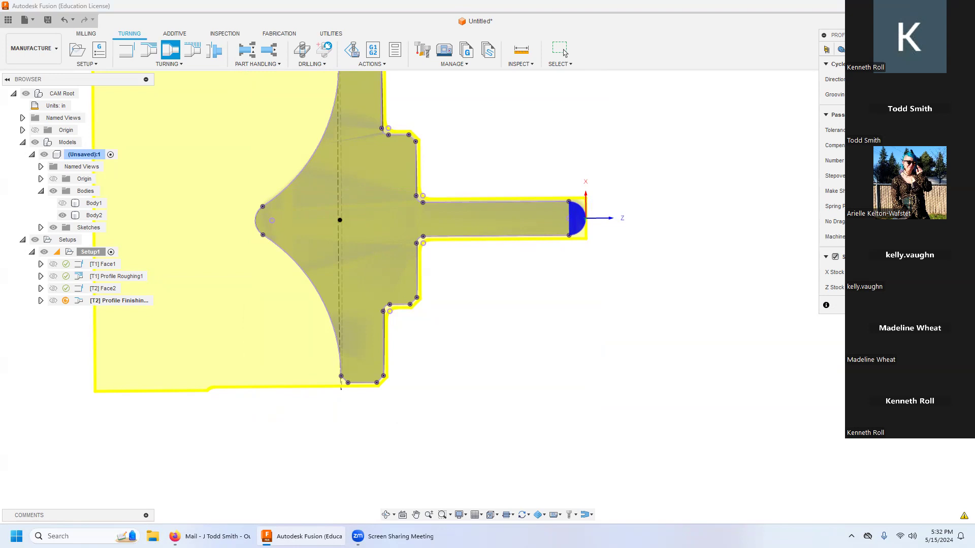
{"action": "left_click", "coordinate": [885, 49]}
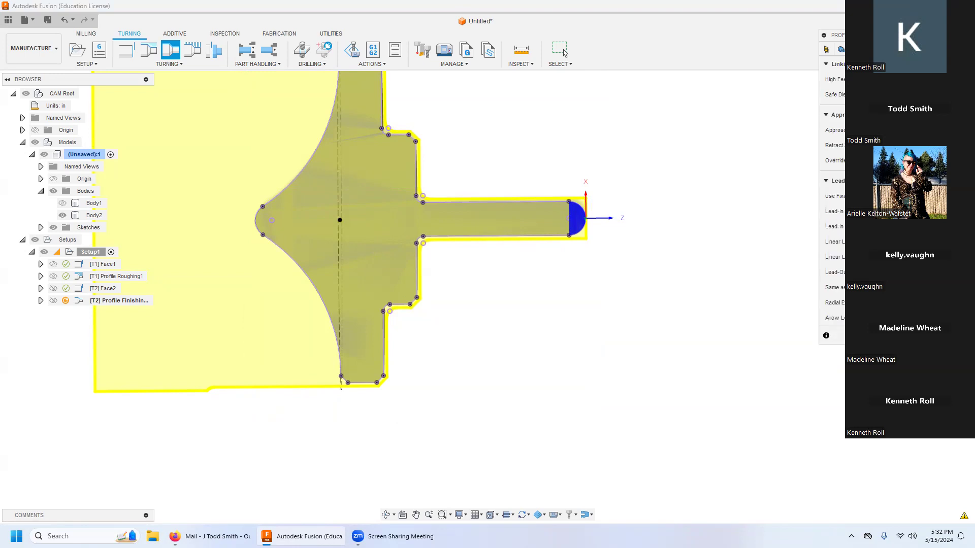
{"action": "left_click", "coordinate": [926, 336]}
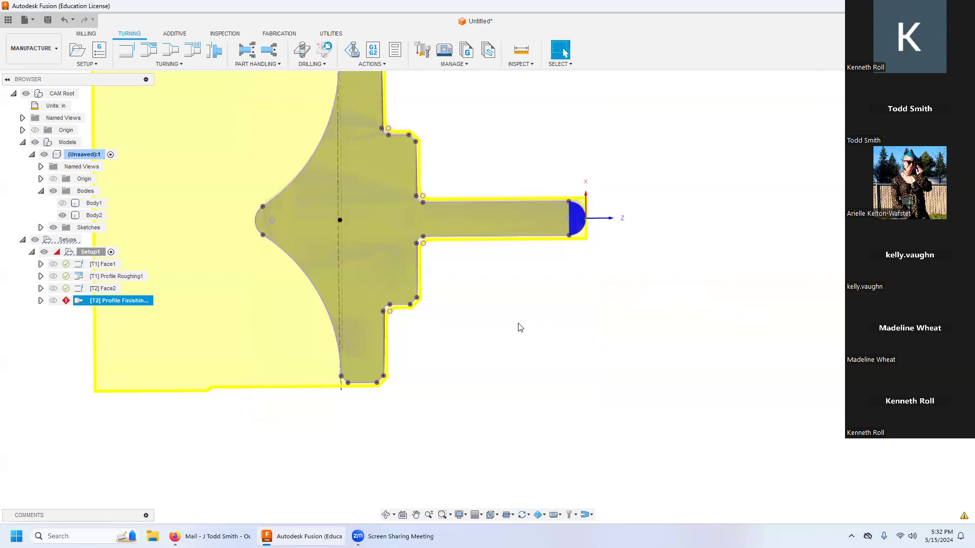
- Check the generation log of Profile Finishing1 for the cause of its error
{"action": "scroll", "coordinate": [520, 327], "scroll_direction": "down", "scroll_amount": 5}
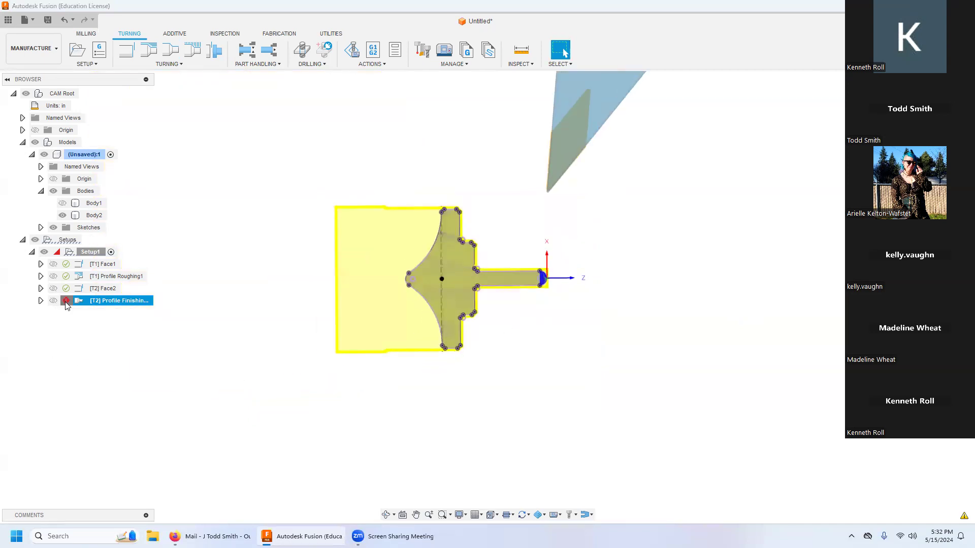
{"action": "left_click", "coordinate": [66, 301]}
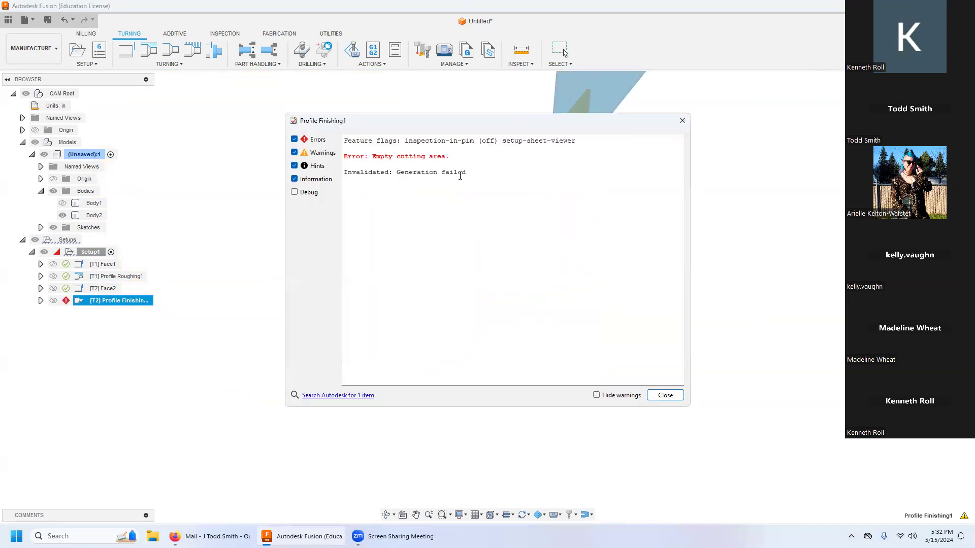
{"action": "left_click", "coordinate": [665, 395]}
{"action": "scroll", "coordinate": [554, 303], "scroll_direction": "up", "scroll_amount": 8}
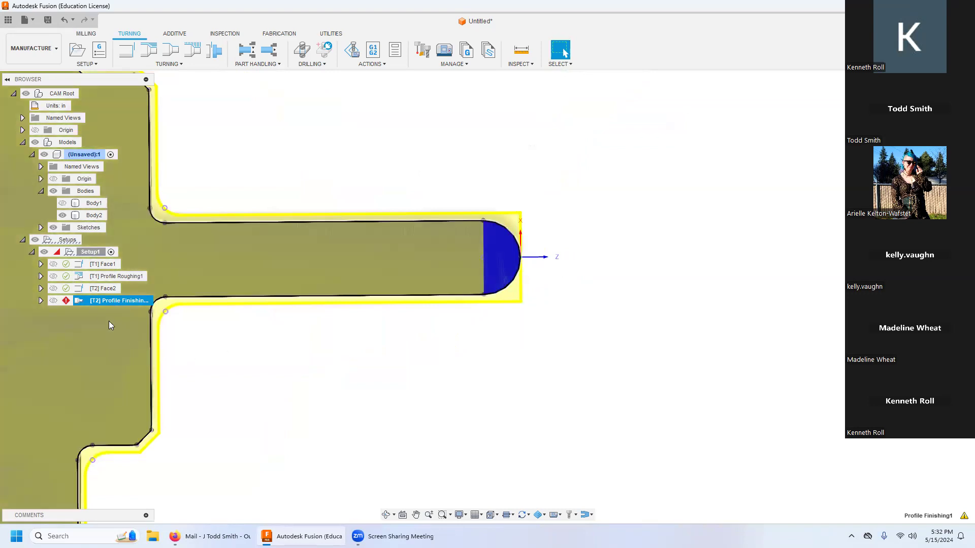
- Edit Profile Finishing1 to turn off the separate model selection and regenerate the toolpath
{"action": "right_click", "coordinate": [98, 301]}
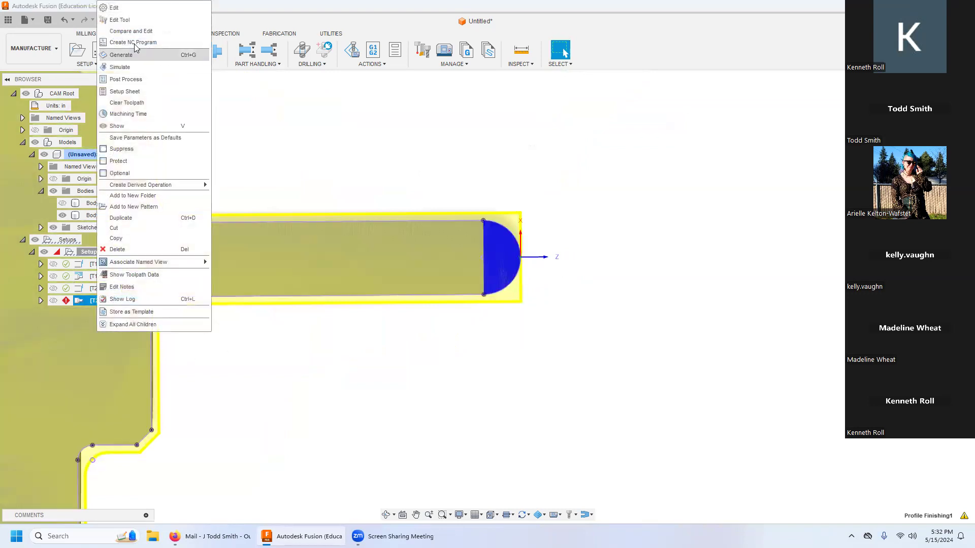
{"action": "left_click", "coordinate": [133, 10]}
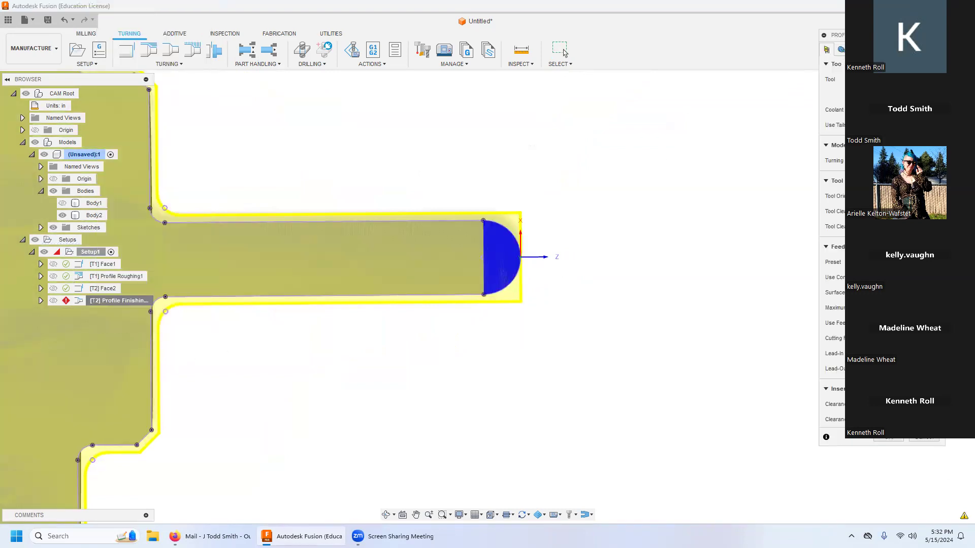
{"action": "left_click", "coordinate": [842, 49]}
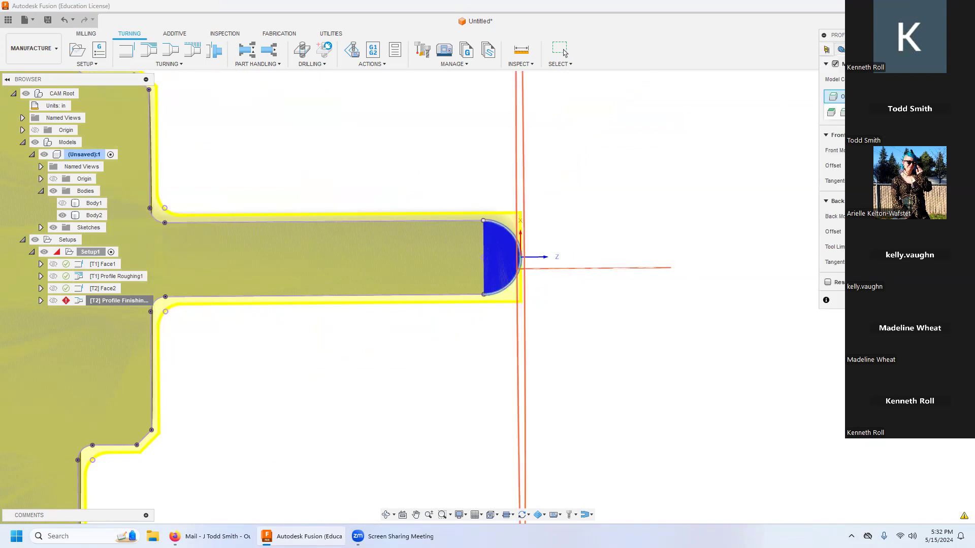
{"action": "left_click", "coordinate": [836, 64]}
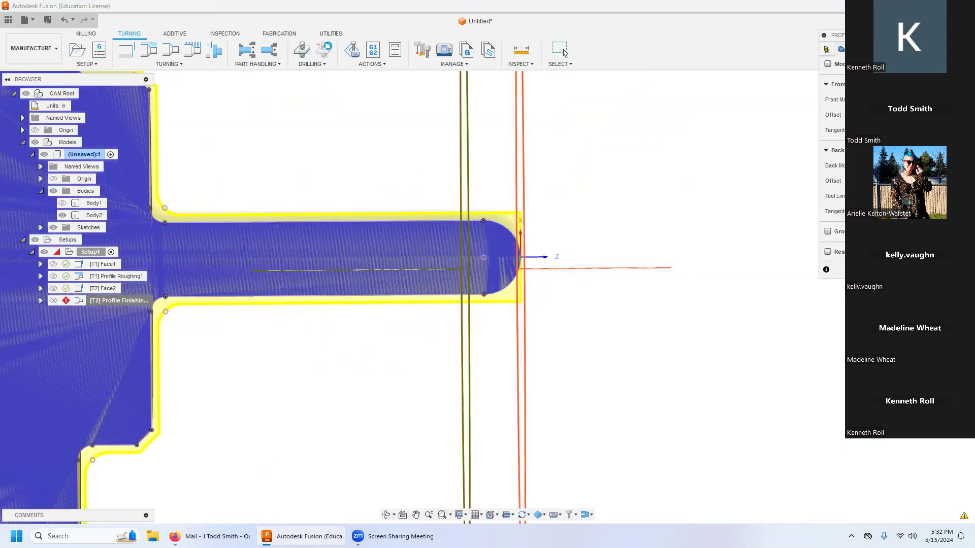
{"action": "key", "text": "Return"}
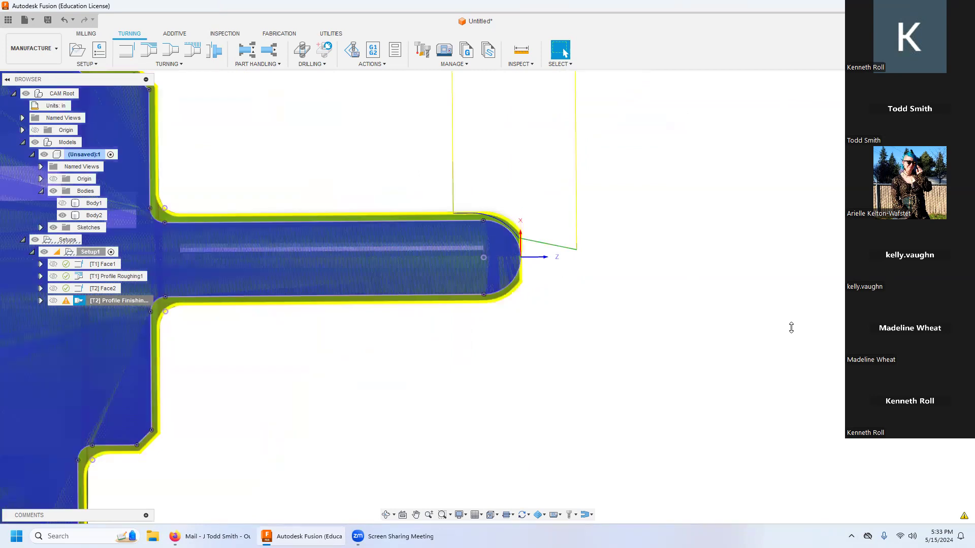
- Try a steeper lead move at the stem's tip in Profile Finishing1's linking settings and regenerate the toolpath
{"action": "scroll", "coordinate": [791, 328], "scroll_direction": "down", "scroll_amount": 4}
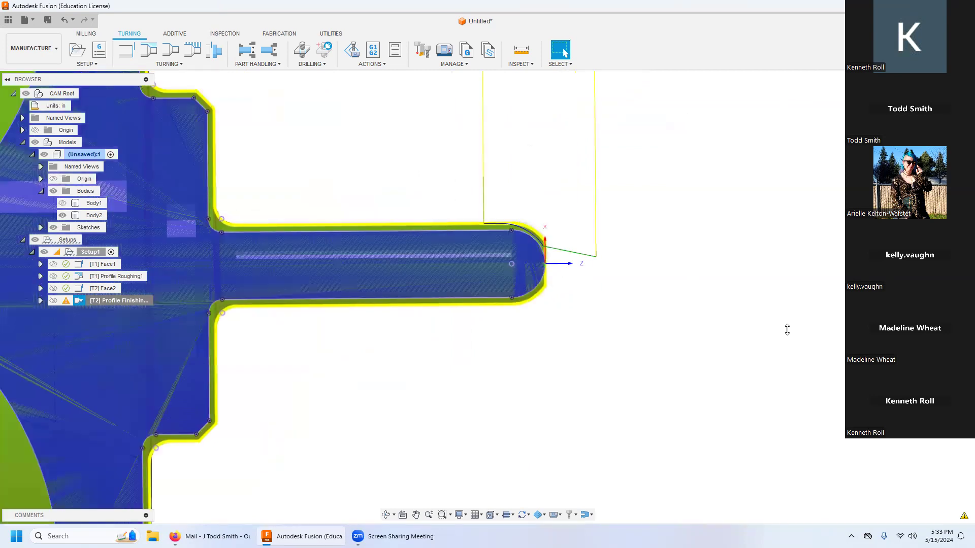
{"action": "scroll", "coordinate": [834, 331], "scroll_direction": "down", "scroll_amount": 3}
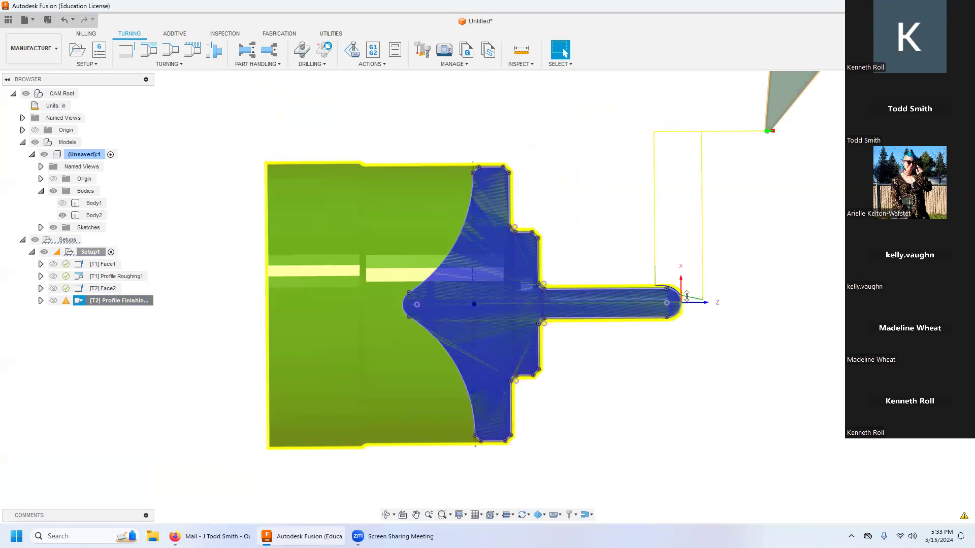
{"action": "right_click", "coordinate": [120, 304]}
{"action": "left_click", "coordinate": [766, 168]}
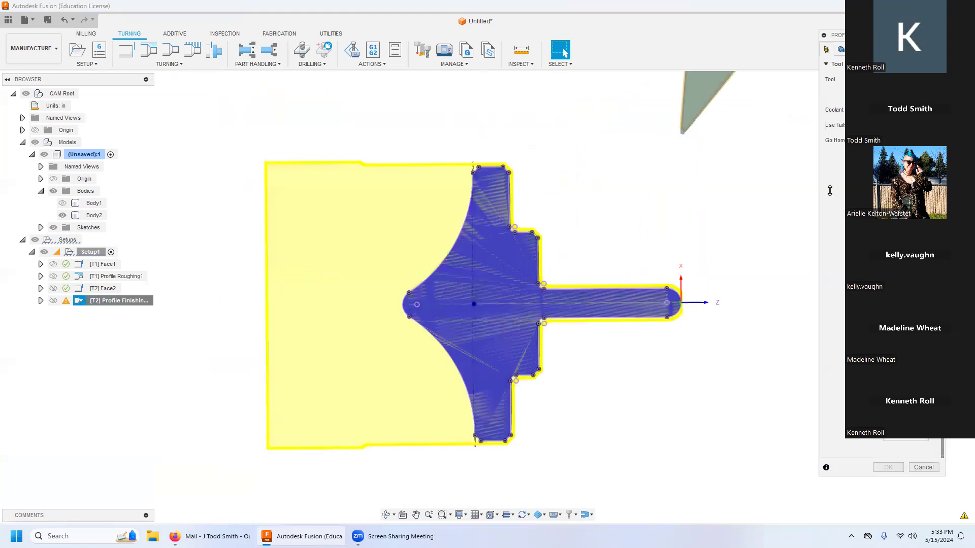
{"action": "left_click", "coordinate": [885, 49]}
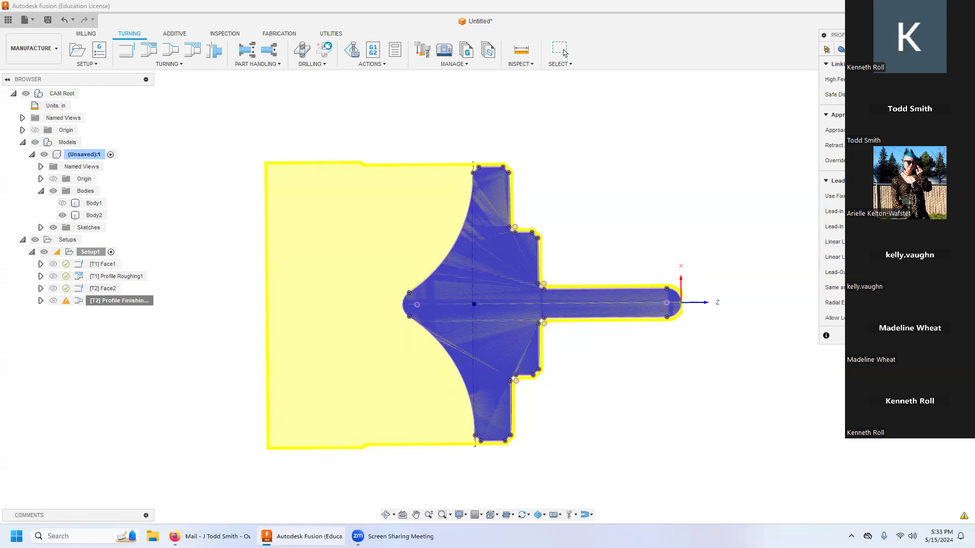
{"action": "left_click", "coordinate": [564, 51]}
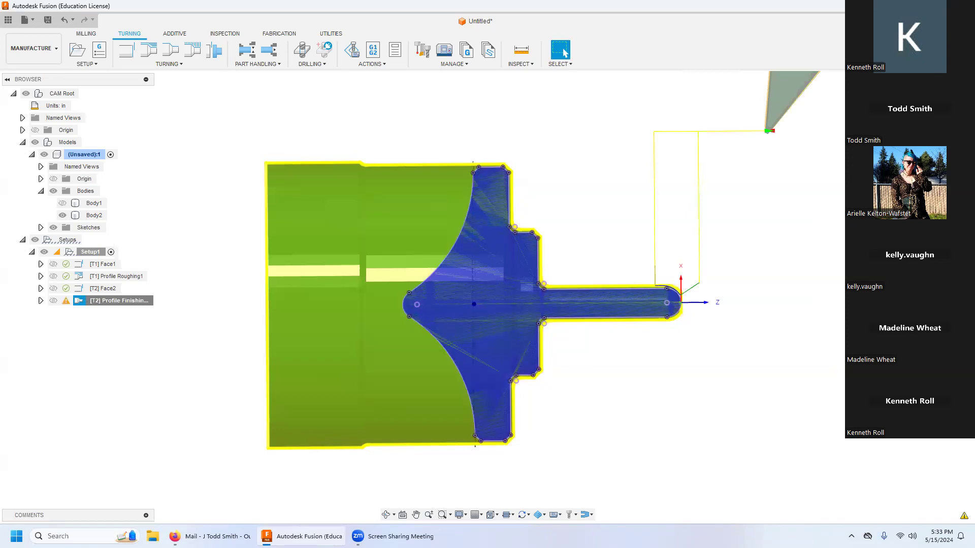
- Readjust Profile Finishing1's lead settings for a shallow move at the stem's tip, regenerate, and inspect the path there
{"action": "right_click", "coordinate": [130, 300]}
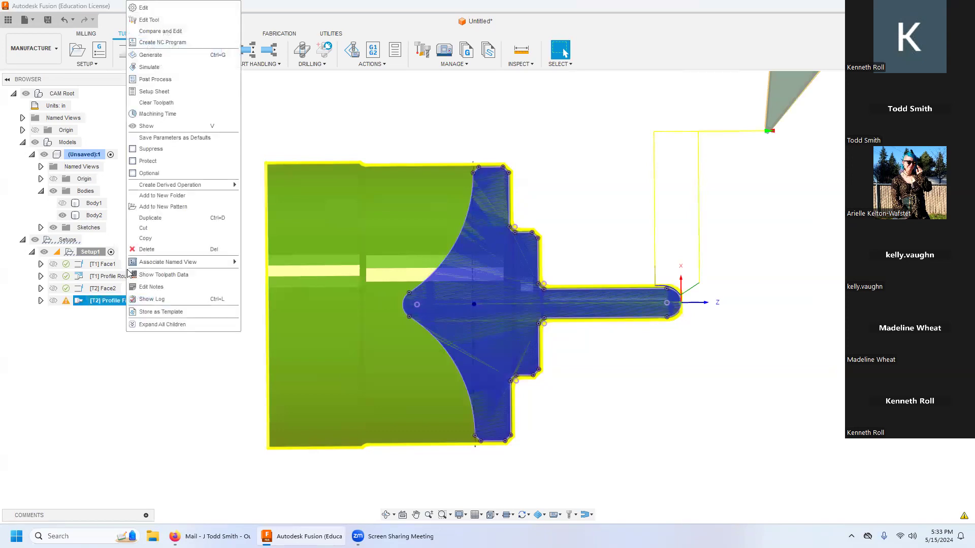
{"action": "left_click", "coordinate": [162, 21]}
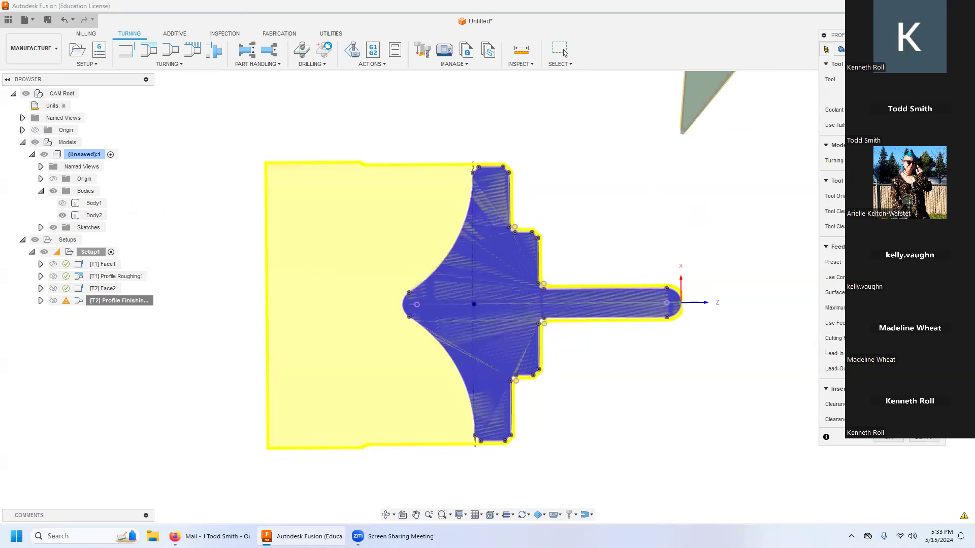
{"action": "left_click", "coordinate": [885, 49]}
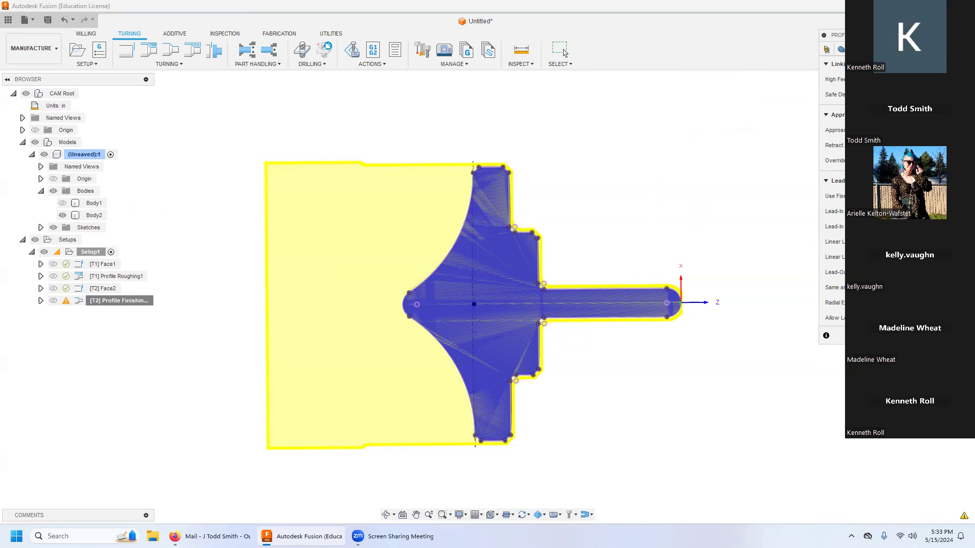
{"action": "left_click", "coordinate": [921, 337]}
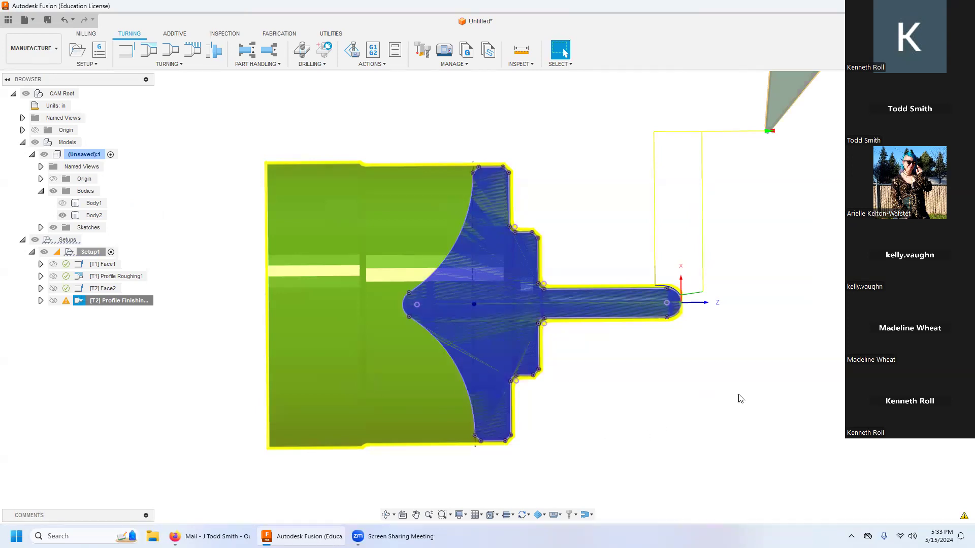
{"action": "scroll", "coordinate": [757, 394], "scroll_direction": "down", "scroll_amount": 3}
{"action": "scroll", "coordinate": [692, 287], "scroll_direction": "up", "scroll_amount": 5}
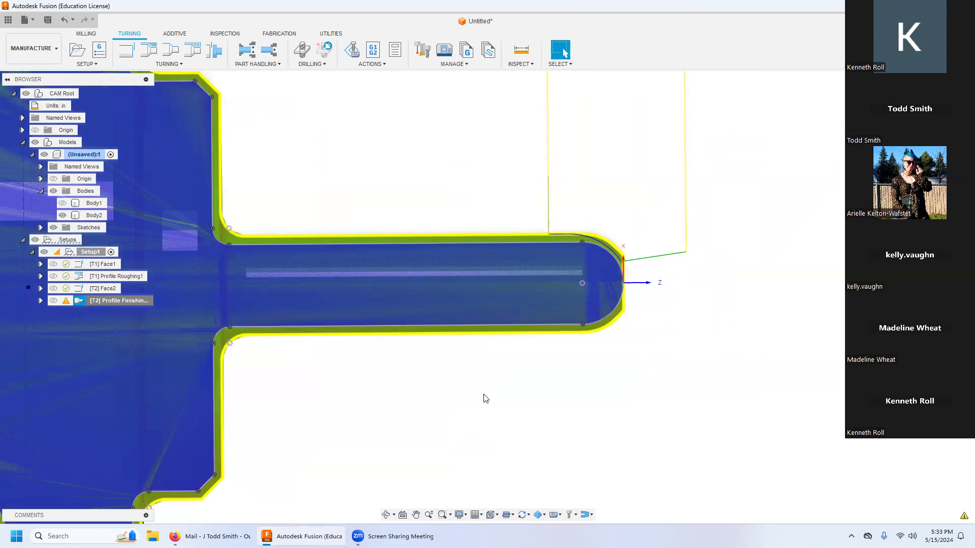
{"action": "scroll", "coordinate": [508, 407], "scroll_direction": "down", "scroll_amount": 3}
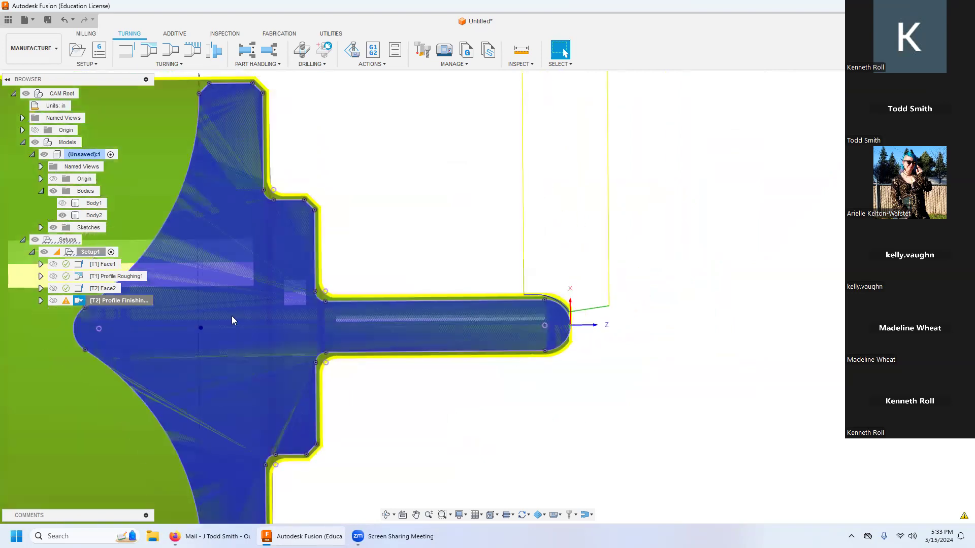
{"action": "right_click", "coordinate": [103, 301]}
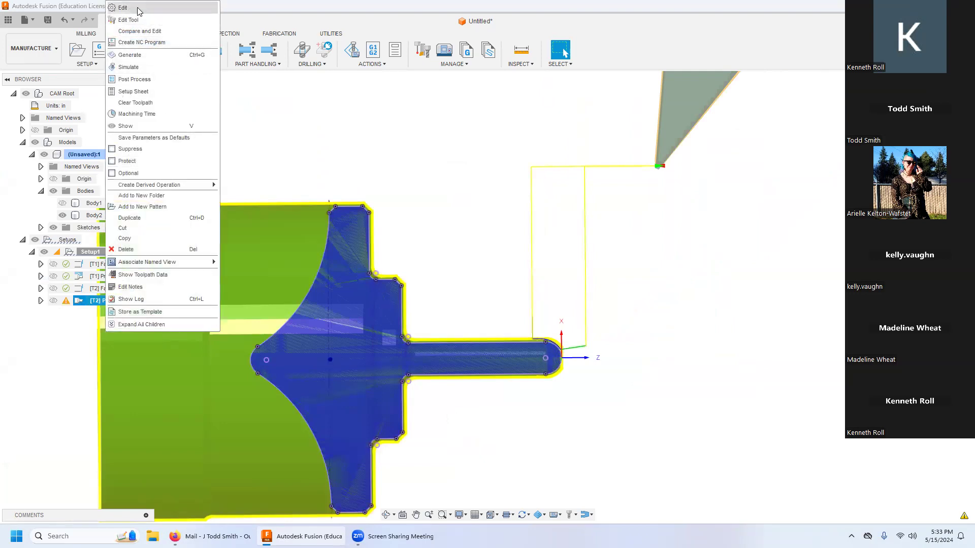
{"action": "left_click", "coordinate": [133, 7]}
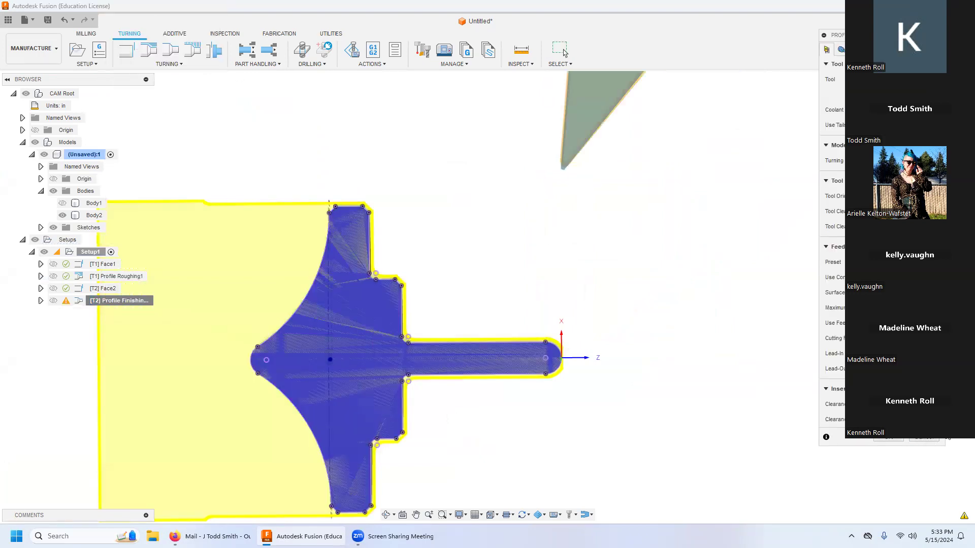
{"action": "left_click", "coordinate": [924, 438]}
- Simulate Profile Finishing1, restarting and replaying it at a slower speed to examine the cut on the stem's rounded tip
{"action": "right_click", "coordinate": [116, 305]}
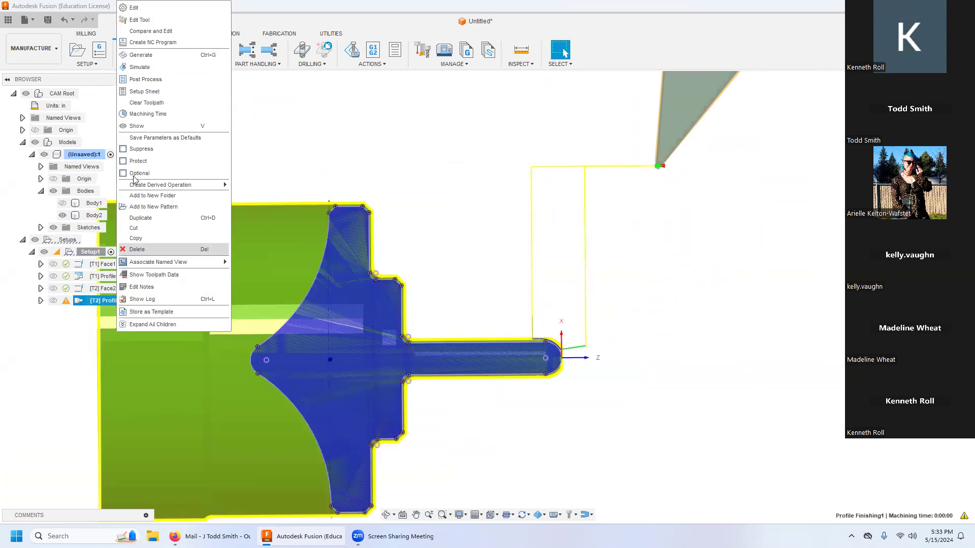
{"action": "left_click", "coordinate": [145, 70]}
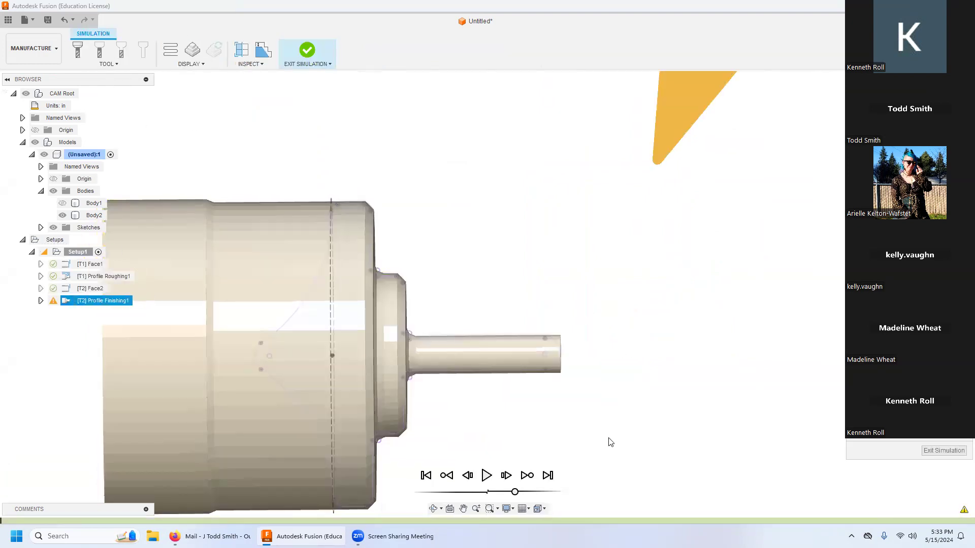
{"action": "left_click", "coordinate": [486, 477]}
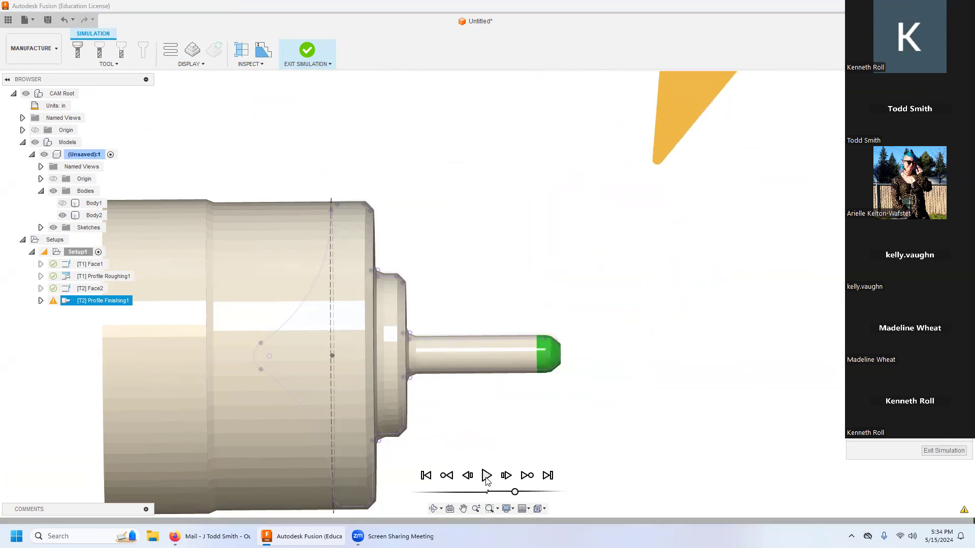
{"action": "scroll", "coordinate": [522, 459], "scroll_direction": "up", "scroll_amount": 4}
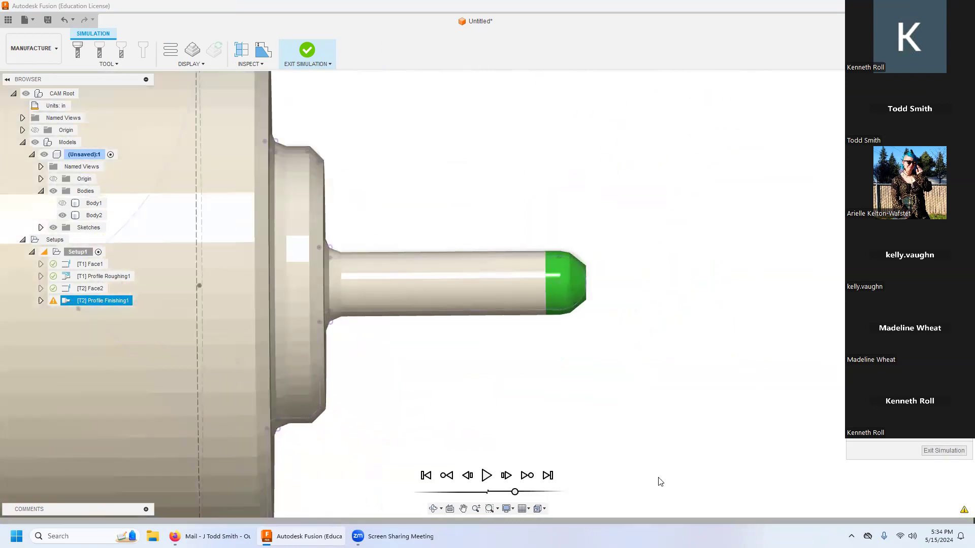
{"action": "left_click_drag", "start_coordinate": [514, 492], "coordinate": [504, 492]}
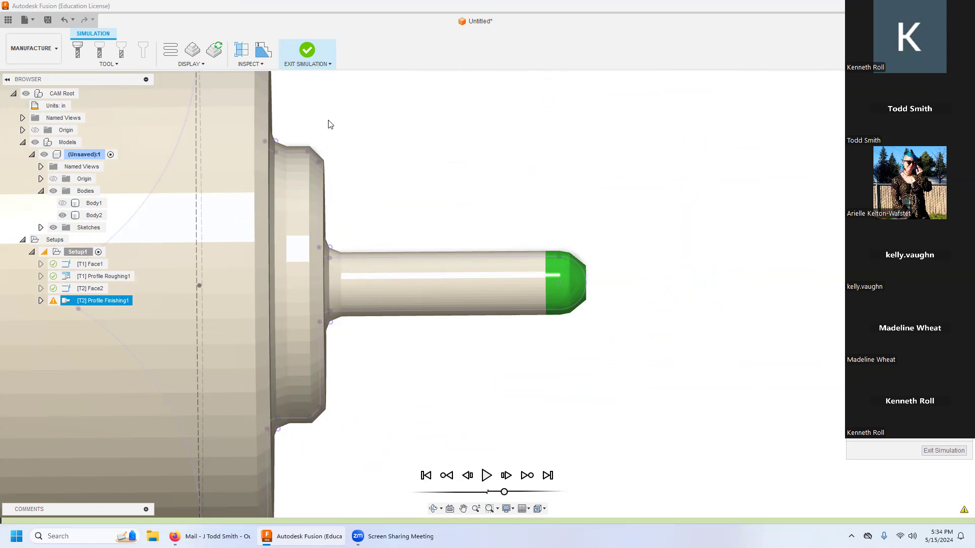
{"action": "left_click", "coordinate": [214, 51]}
{"action": "left_click", "coordinate": [486, 476]}
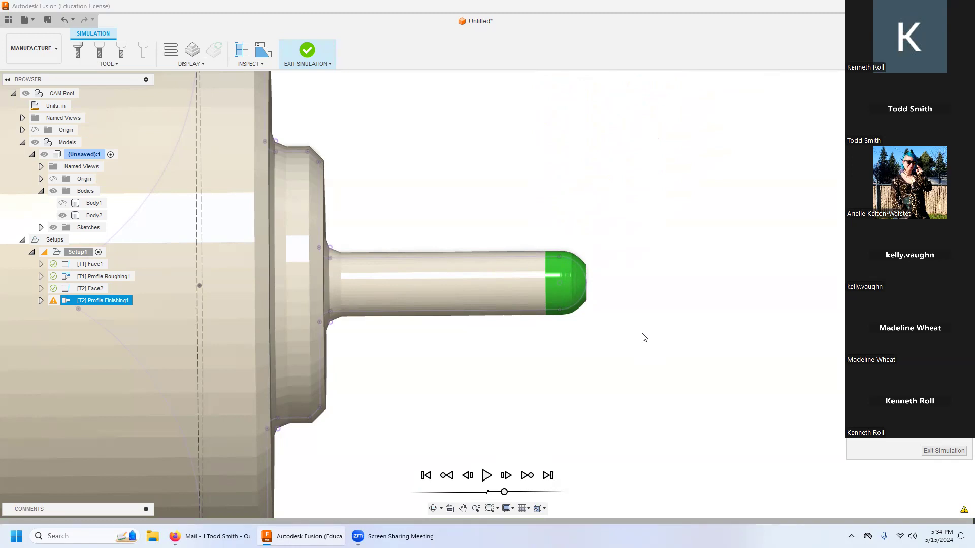
{"action": "left_click", "coordinate": [947, 454]}
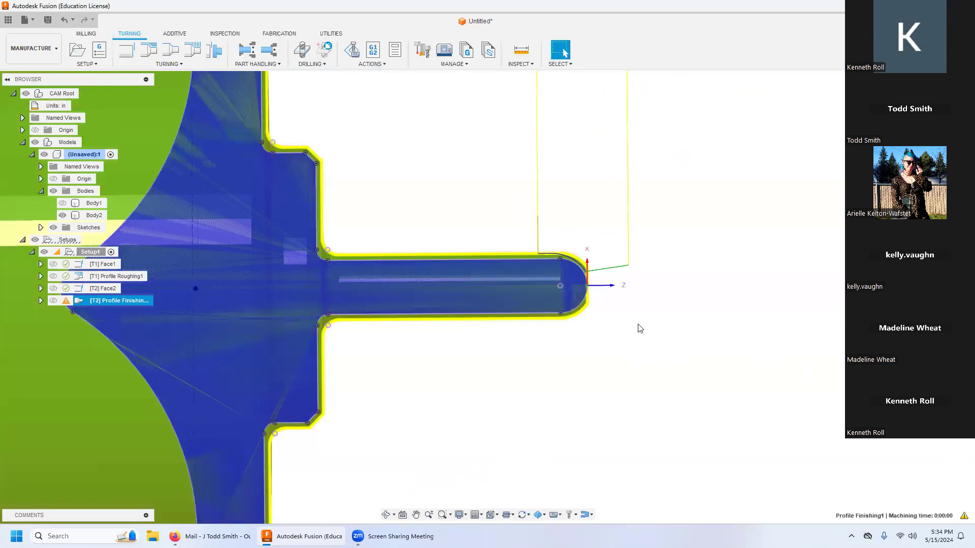
- Duplicate the Profile Finishing1 operation in Setup1
{"action": "scroll", "coordinate": [639, 328], "scroll_direction": "down", "scroll_amount": 3}
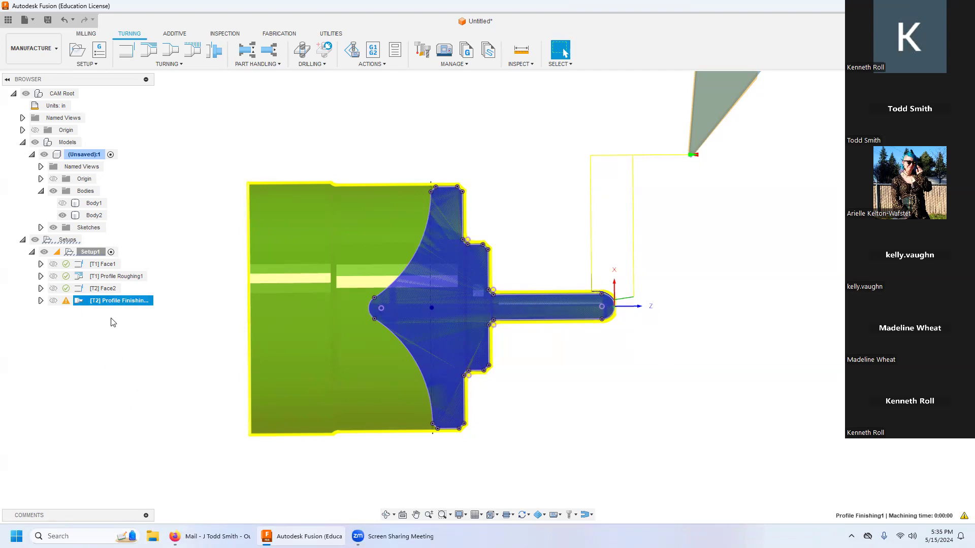
{"action": "right_click", "coordinate": [110, 301]}
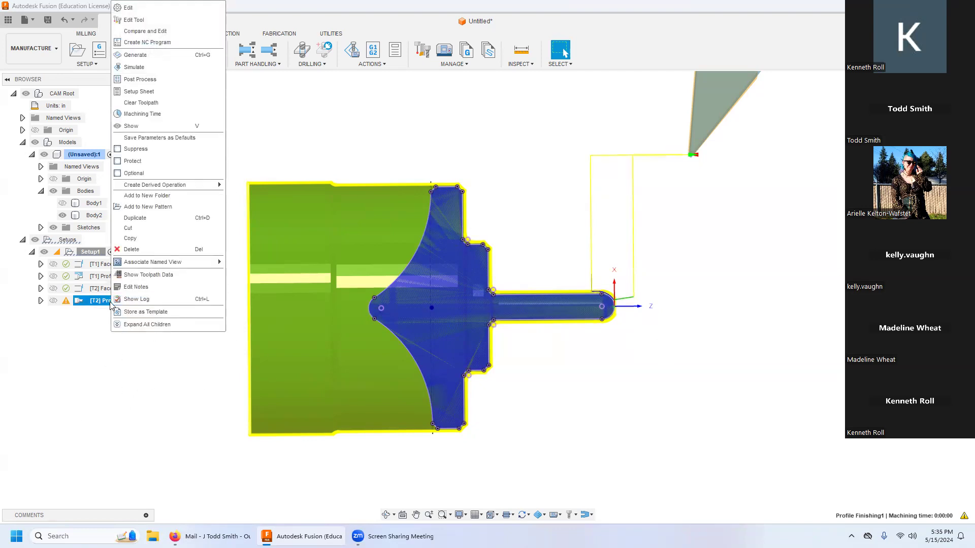
{"action": "left_click", "coordinate": [147, 218]}
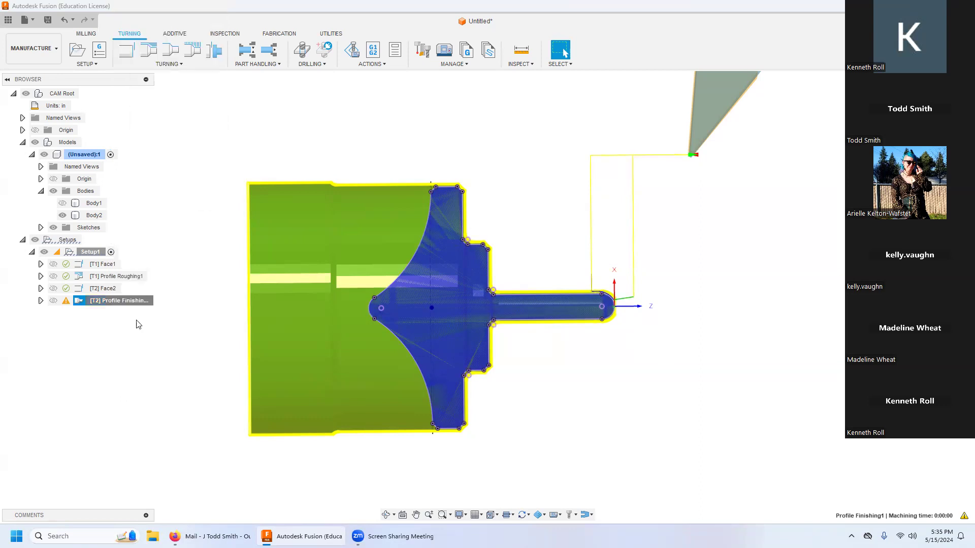
{"action": "left_click", "coordinate": [113, 314]}
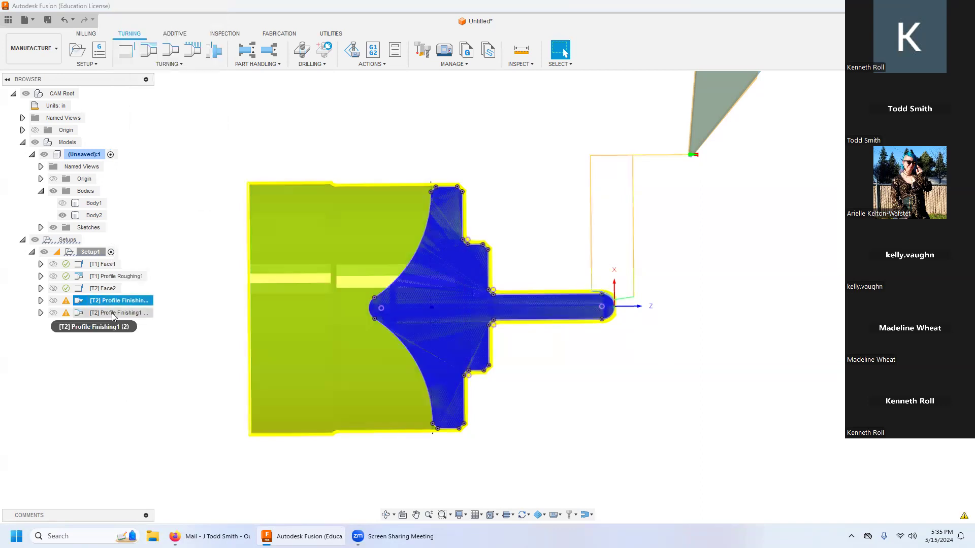
- Edit the duplicated finishing operation and pick the sketch profile from the stem's rounded tip along the stem and shoulder to the disc face
{"action": "right_click", "coordinate": [113, 316]}
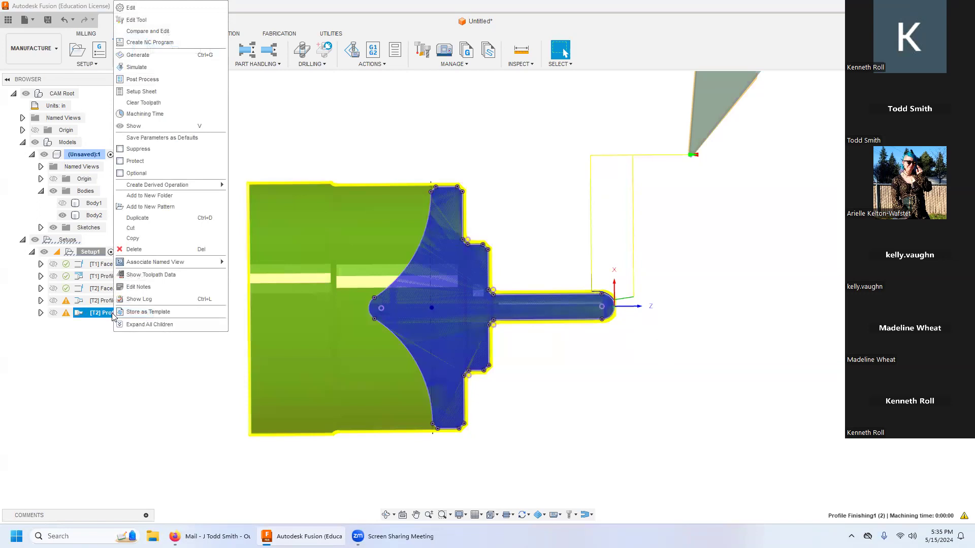
{"action": "left_click", "coordinate": [149, 8]}
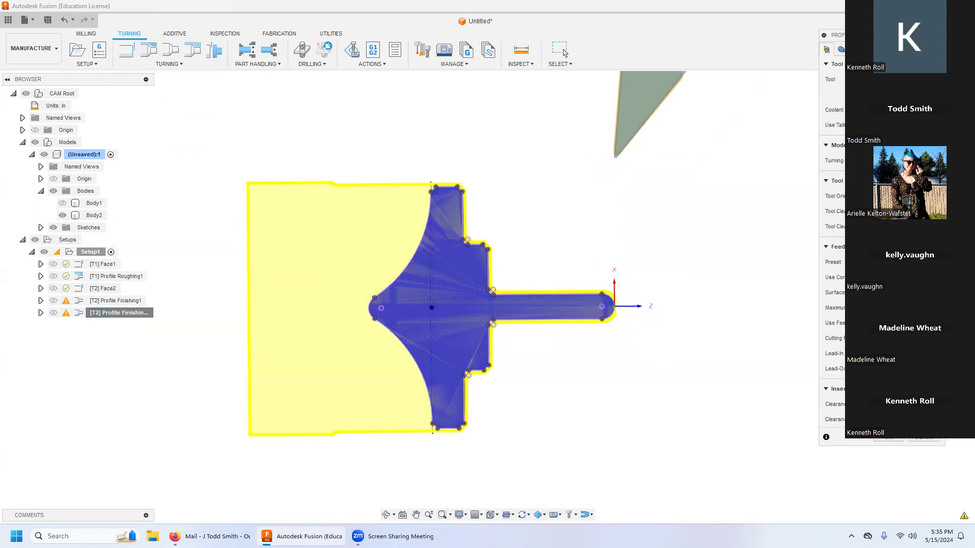
{"action": "left_click", "coordinate": [841, 50]}
{"action": "left_click", "coordinate": [841, 50]}
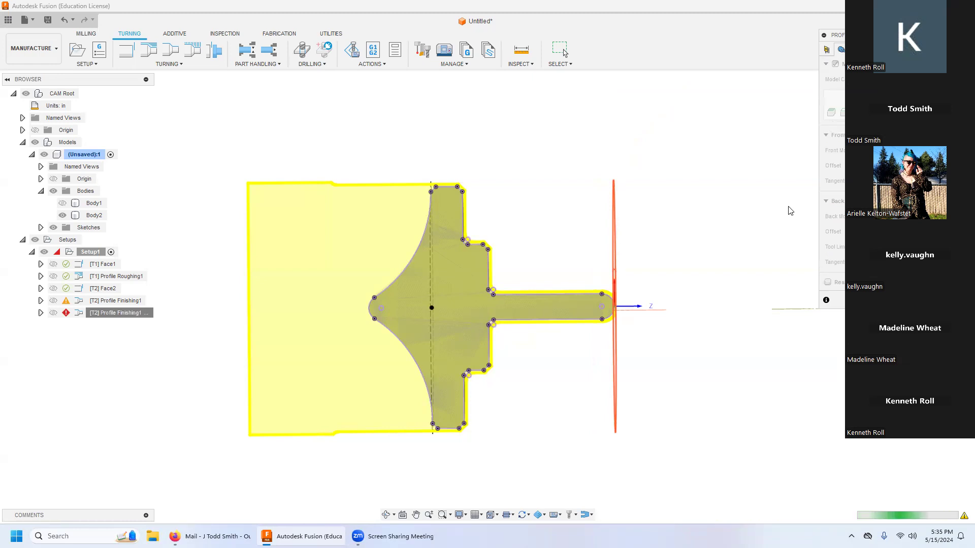
{"action": "scroll", "coordinate": [611, 297], "scroll_direction": "up", "scroll_amount": 5}
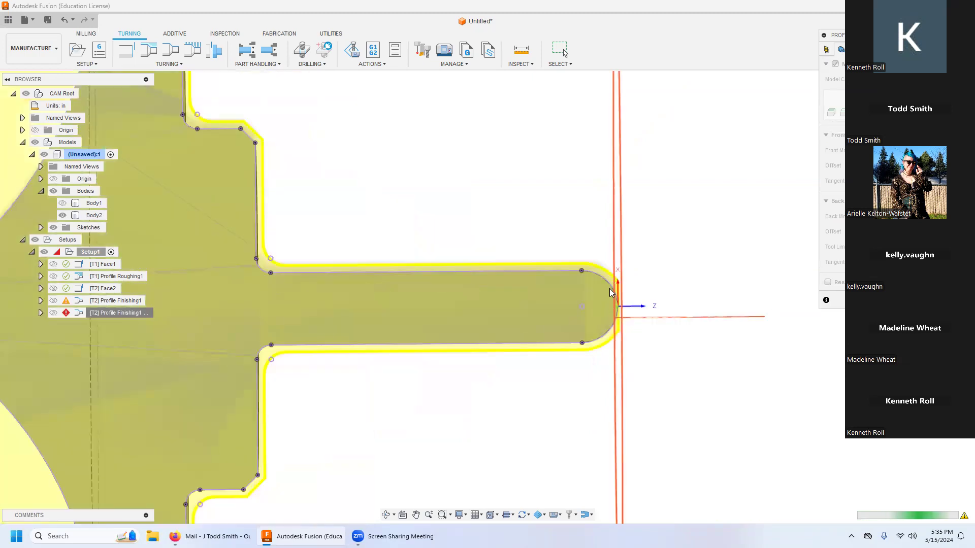
{"action": "left_click", "coordinate": [614, 296]}
{"action": "left_click", "coordinate": [547, 272]}
{"action": "left_click", "coordinate": [256, 259]}
{"action": "left_click", "coordinate": [256, 254]}
{"action": "left_click", "coordinate": [229, 129]}
{"action": "left_click", "coordinate": [187, 125]}
{"action": "left_click", "coordinate": [182, 104]}
{"action": "left_click", "coordinate": [182, 105]}
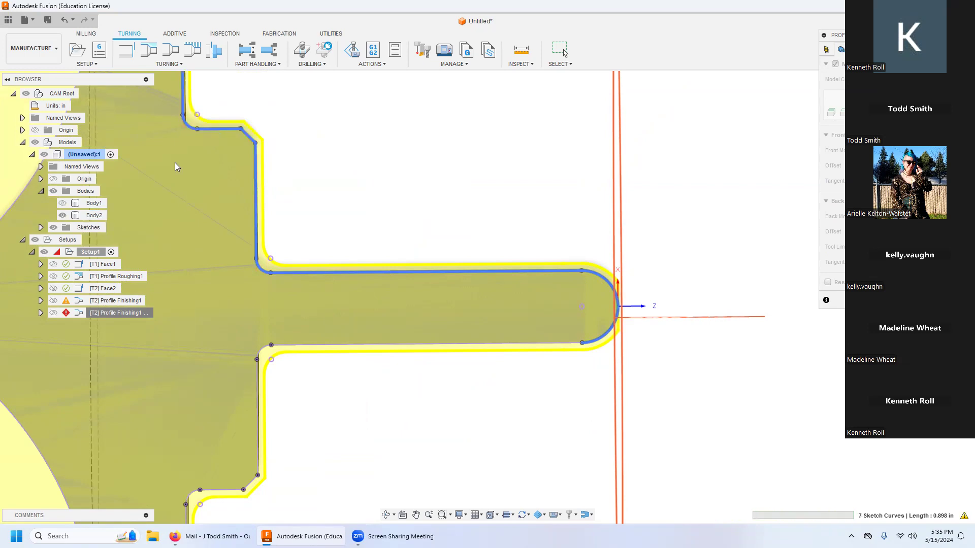
- Extend the duplicate's contour selection around the disc's chamfers and rim and along the concave curve behind it
{"action": "scroll", "coordinate": [183, 203], "scroll_direction": "down", "scroll_amount": 5}
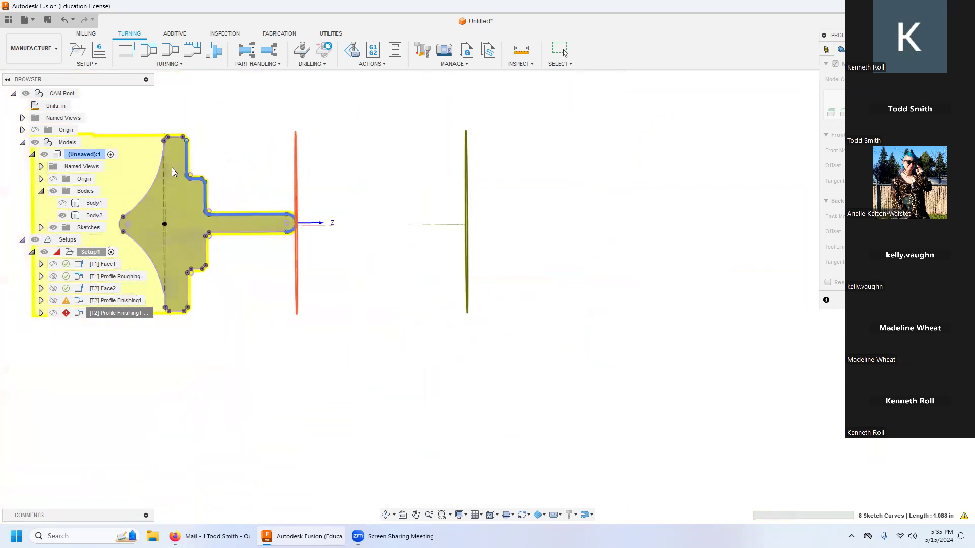
{"action": "middle_click_drag", "start_coordinate": [160, 154], "coordinate": [361, 197]}
{"action": "scroll", "coordinate": [361, 197], "scroll_direction": "up", "scroll_amount": 4}
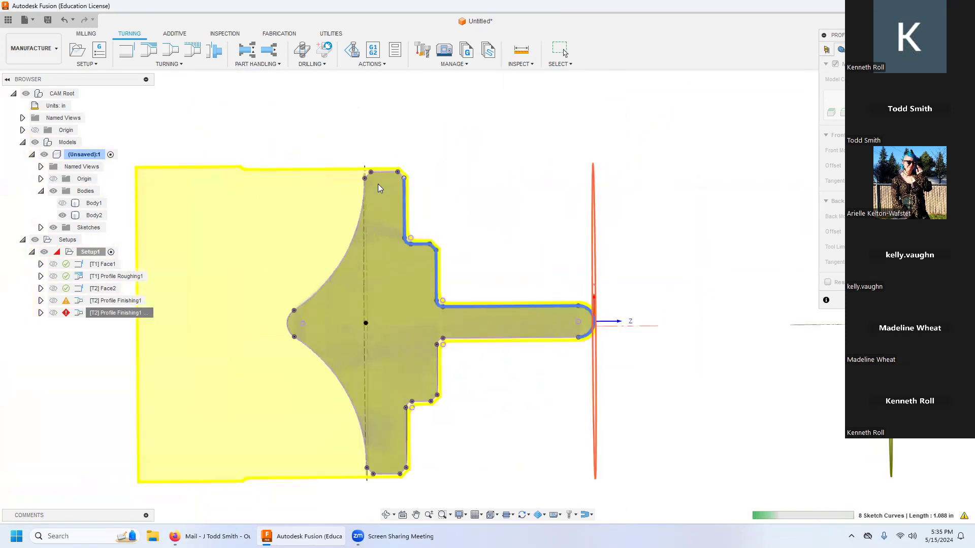
{"action": "left_click", "coordinate": [393, 165]}
{"action": "left_click", "coordinate": [361, 168]}
{"action": "left_click", "coordinate": [340, 263]}
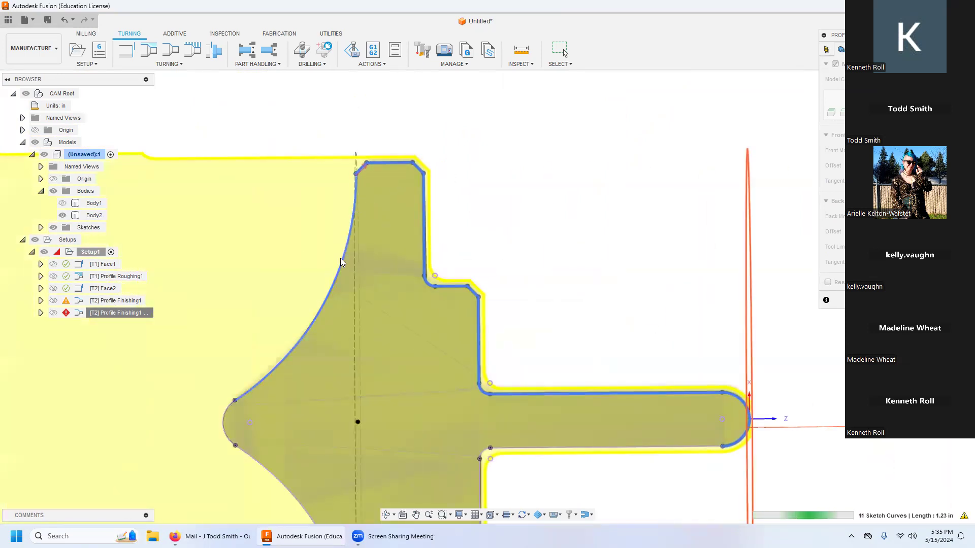
{"action": "scroll", "coordinate": [476, 319], "scroll_direction": "down", "scroll_amount": 2}
{"action": "scroll", "coordinate": [476, 318], "scroll_direction": "down", "scroll_amount": 2}
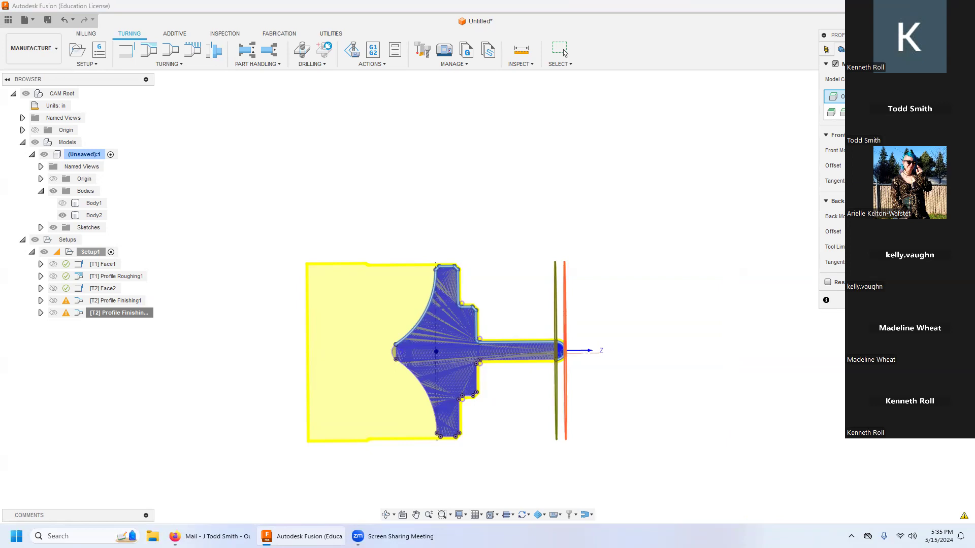
- Raise the duplicate's outer radius to 0.5 in, turn off stock to leave, and regenerate the toolpath
{"action": "left_click", "coordinate": [856, 49]}
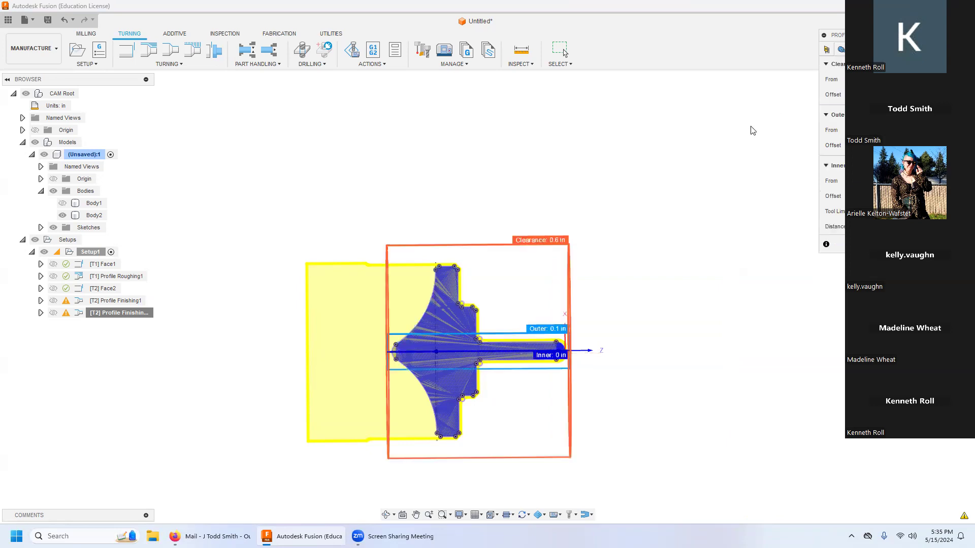
{"action": "left_click_drag", "start_coordinate": [514, 334], "coordinate": [510, 268]}
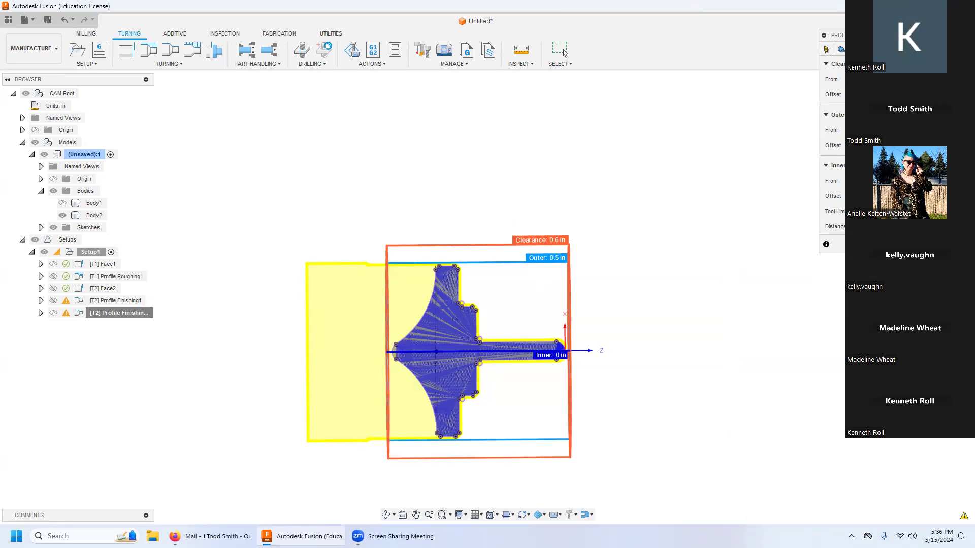
{"action": "left_click", "coordinate": [870, 49]}
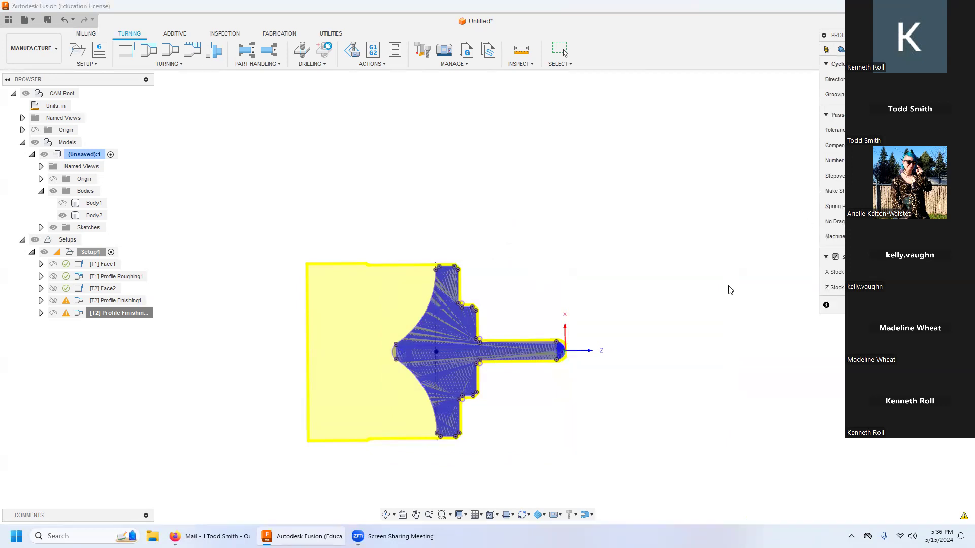
{"action": "left_click", "coordinate": [836, 257]}
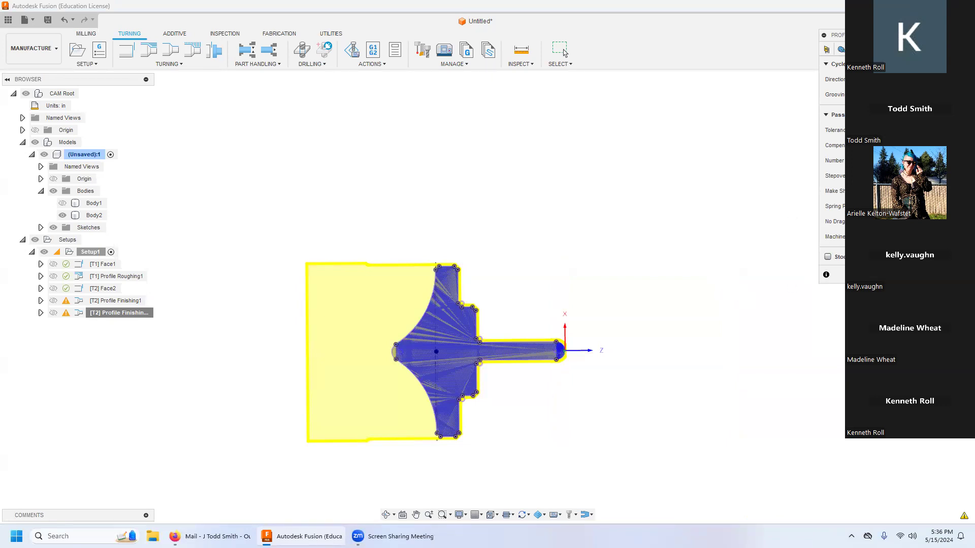
{"action": "left_click", "coordinate": [885, 49]}
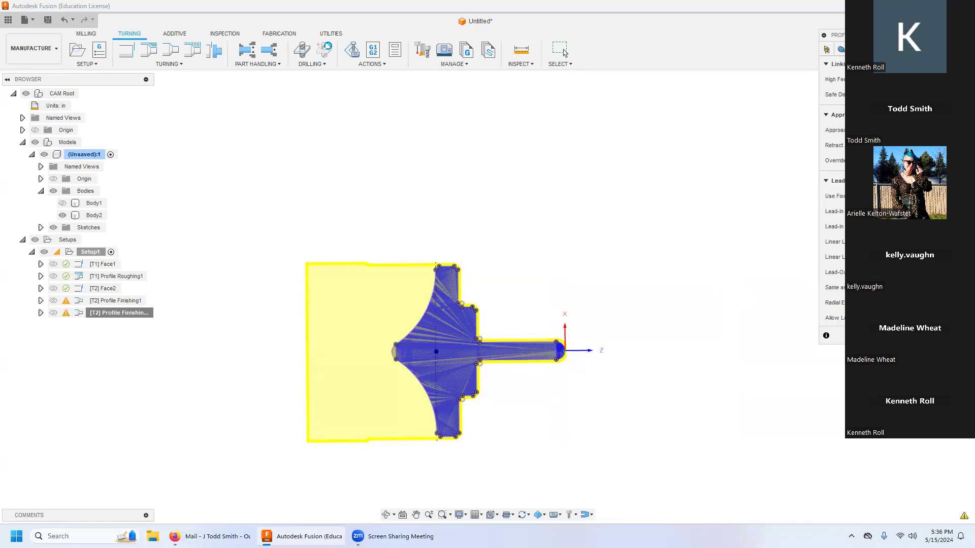
{"action": "left_click", "coordinate": [925, 335]}
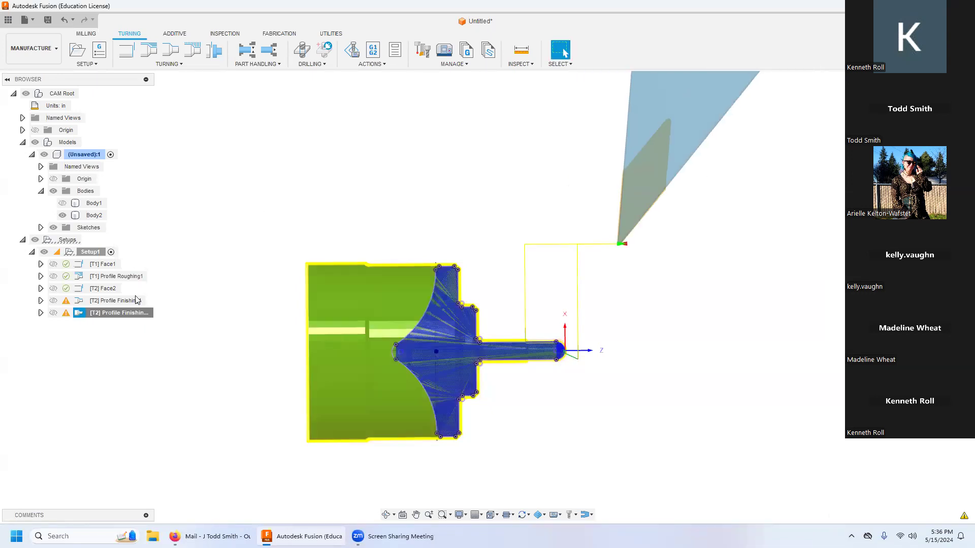
- Move the duplicate's back boundary past the top's pointed end into the remaining stock and regenerate the toolpath
{"action": "right_click", "coordinate": [125, 313]}
{"action": "left_click", "coordinate": [143, 8]}
{"action": "left_click", "coordinate": [841, 50]}
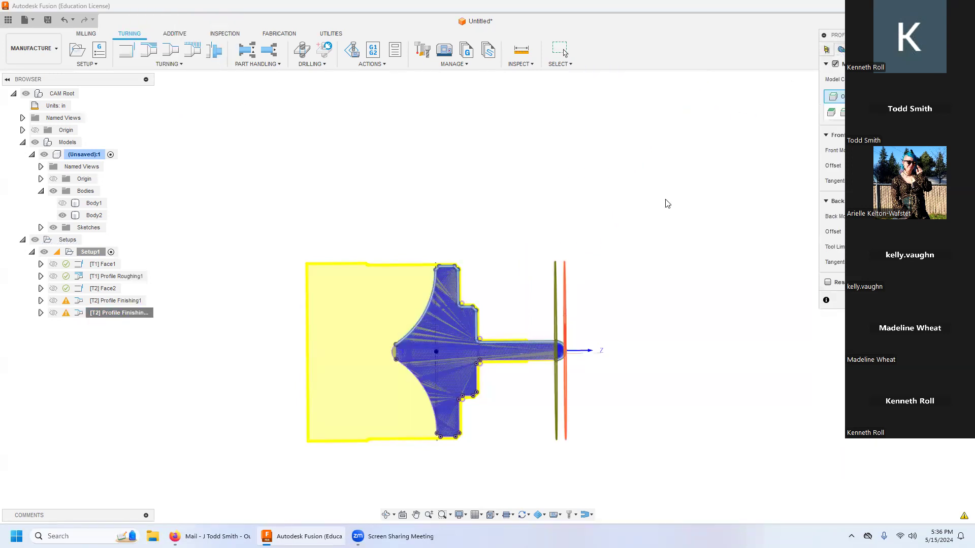
{"action": "left_click_drag", "start_coordinate": [483, 270], "coordinate": [364, 264]}
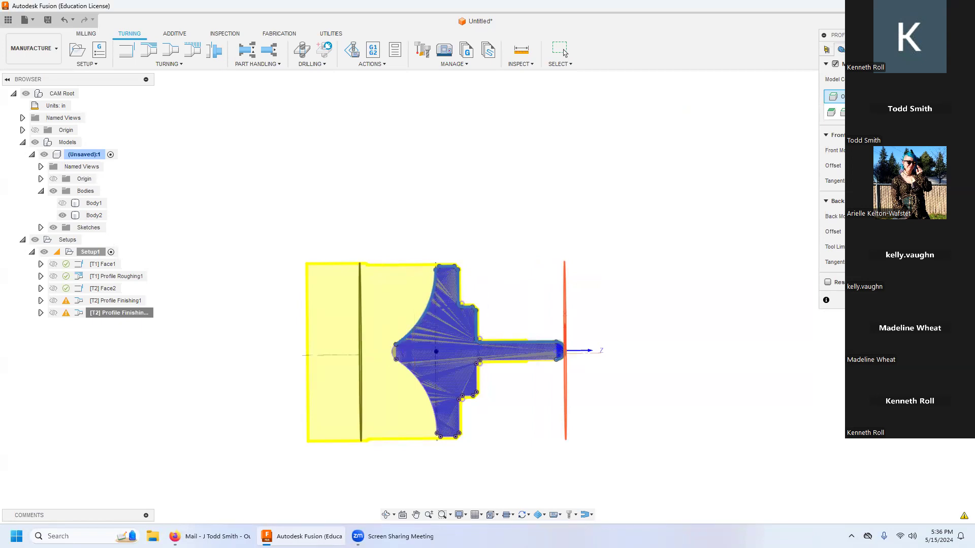
{"action": "left_click", "coordinate": [562, 51]}
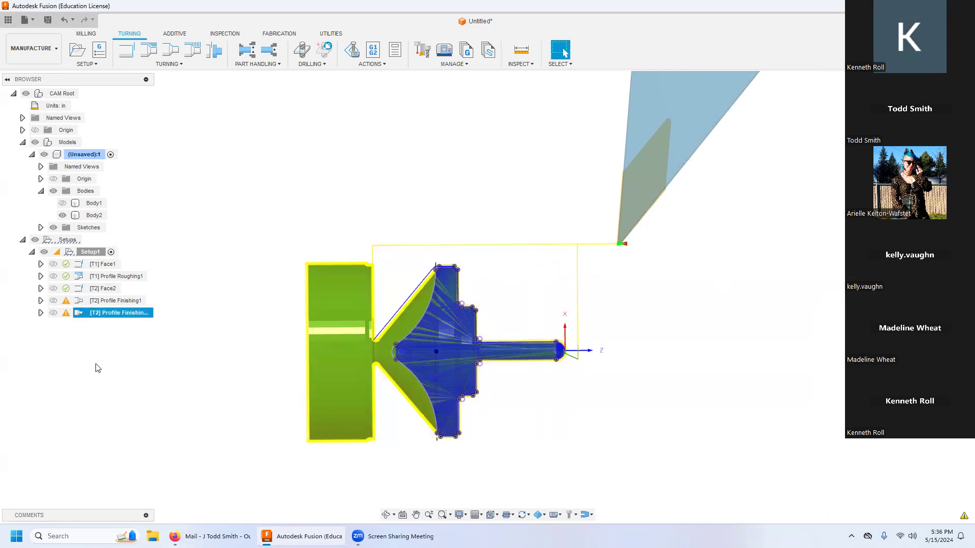
- Edit the duplicate's passes to keep the finishing cut out of the recess behind the disc, and regenerate the toolpath
{"action": "right_click", "coordinate": [128, 316]}
{"action": "left_click", "coordinate": [147, 9]}
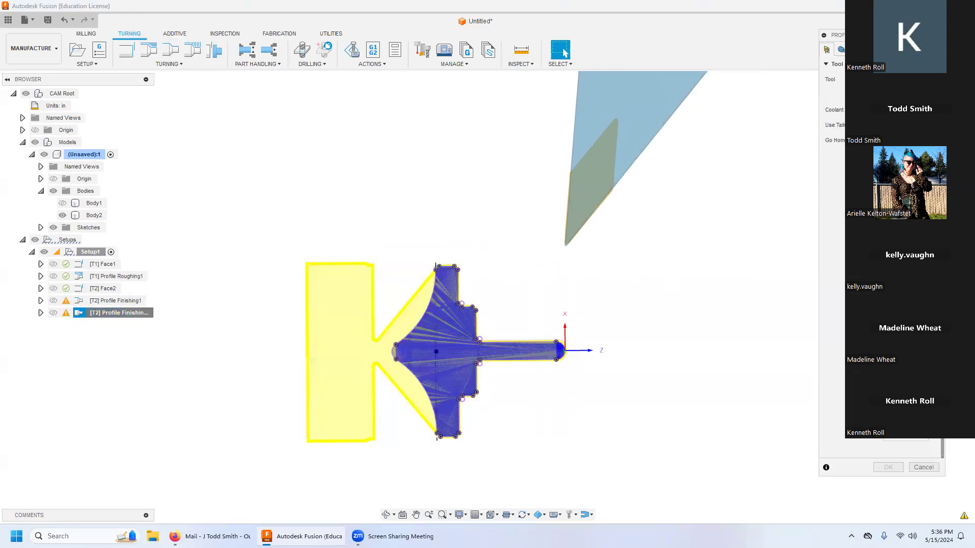
{"action": "left_click", "coordinate": [871, 49]}
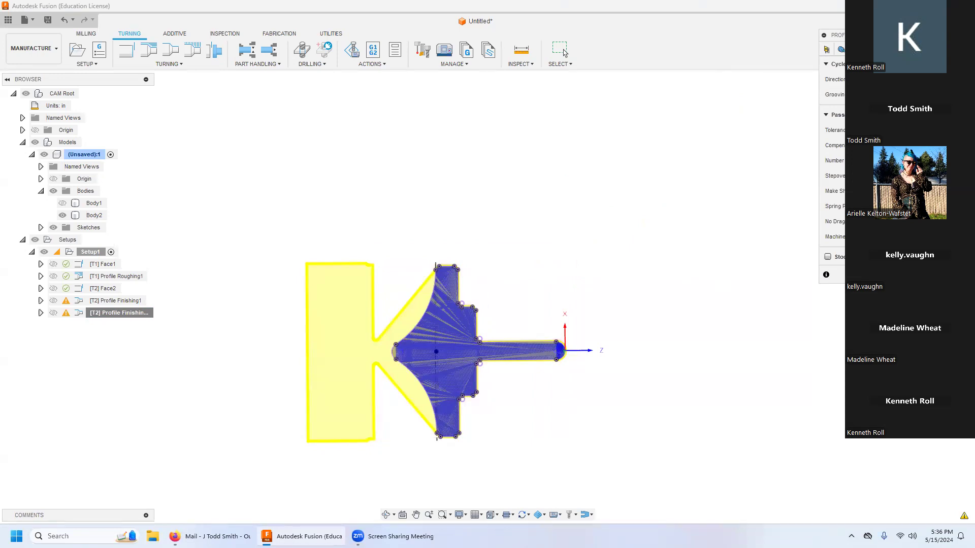
{"action": "left_click", "coordinate": [923, 275]}
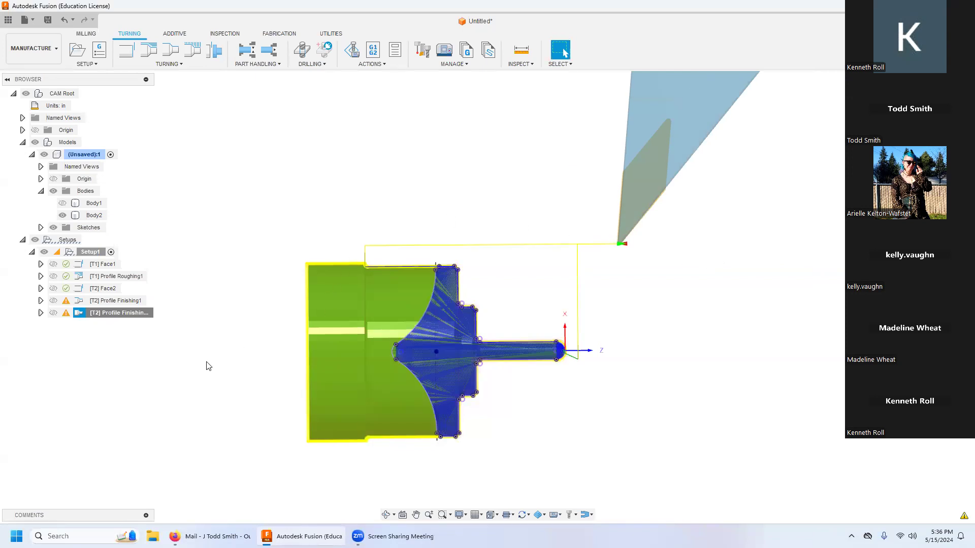
- Simulate all of Setup1's turning operations at a slightly faster playback speed
{"action": "right_click", "coordinate": [90, 254]}
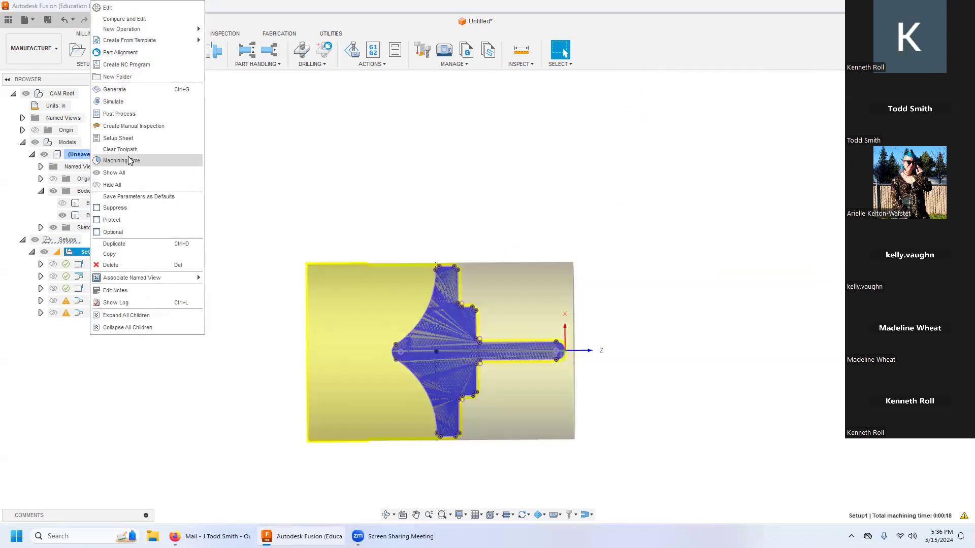
{"action": "left_click", "coordinate": [118, 101]}
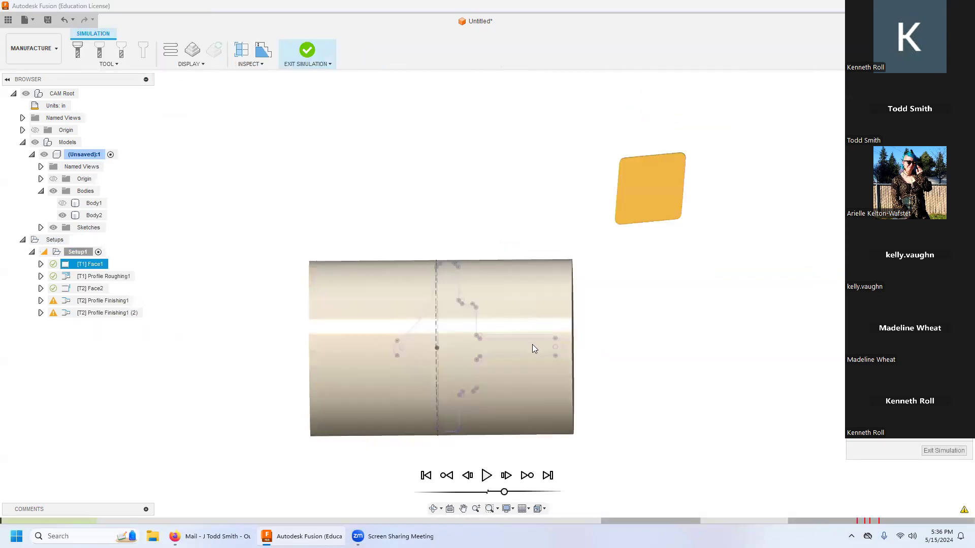
{"action": "middle_click_drag", "start_coordinate": [531, 337], "coordinate": [540, 234]}
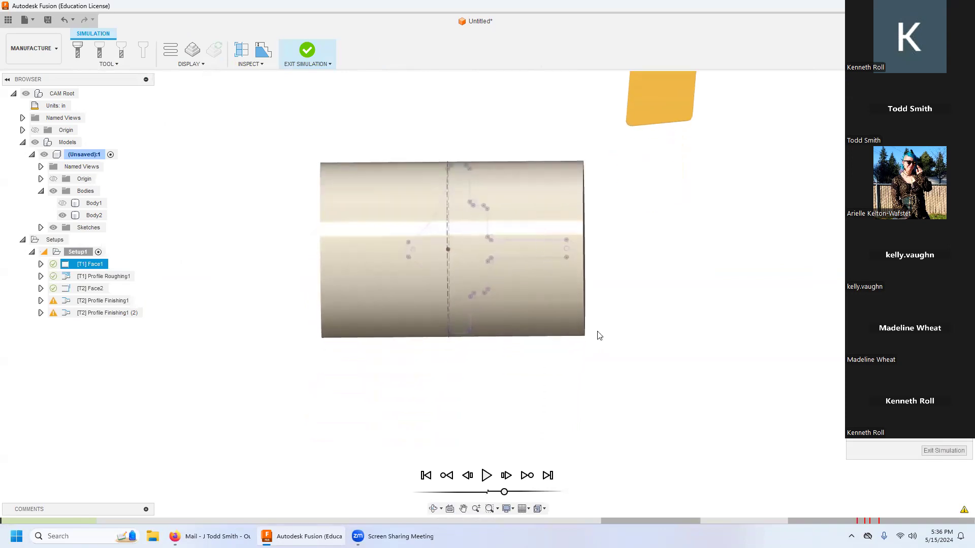
{"action": "left_click", "coordinate": [487, 477]}
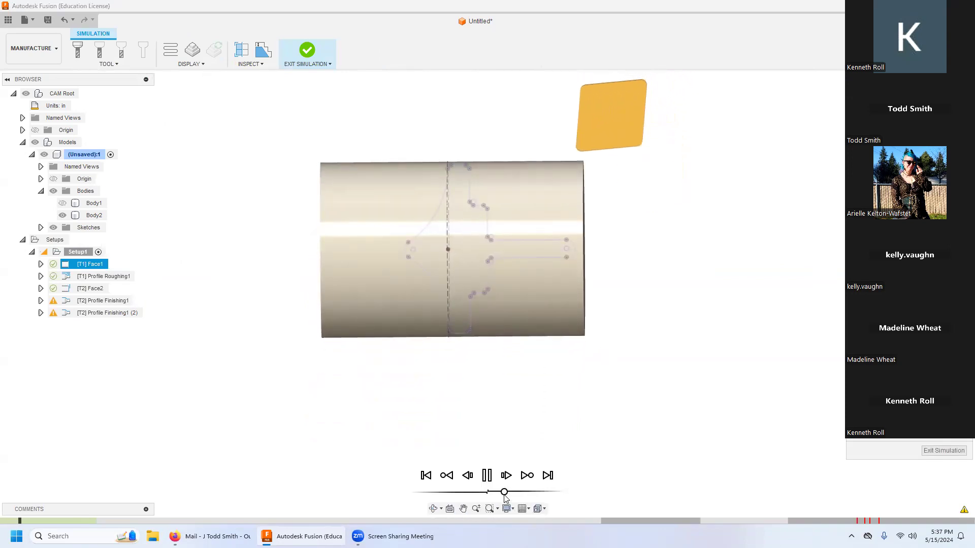
{"action": "left_click_drag", "start_coordinate": [505, 493], "coordinate": [509, 493]}
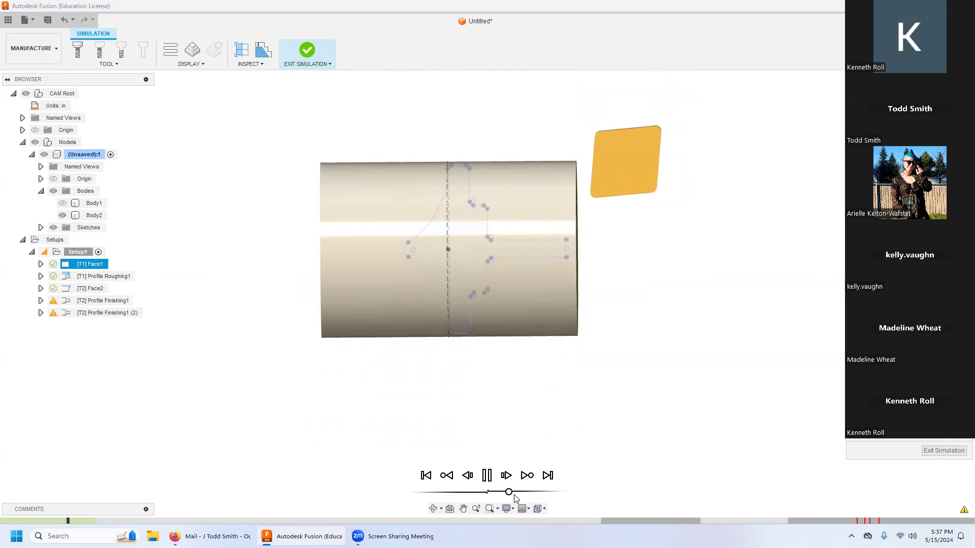
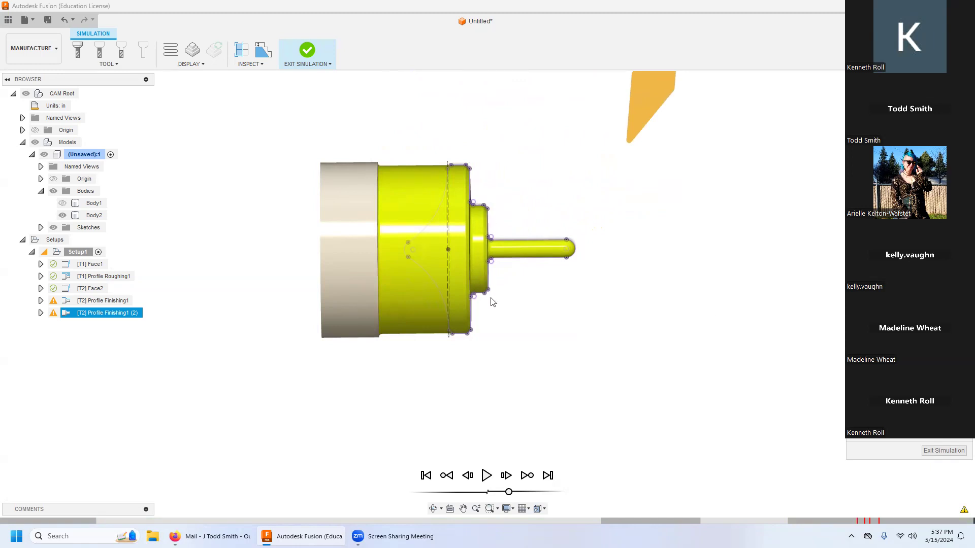
- Examine the simulated stem, disc steps and remaining stock behind the disc from several angles, and leave the simulation
{"action": "scroll", "coordinate": [487, 209], "scroll_direction": "up", "scroll_amount": 5}
{"action": "mouse_move", "coordinate": [540, 248]}
{"action": "left_mouse_down"}
{"action": "mouse_move", "coordinate": [525, 241]}
{"action": "mouse_move", "coordinate": [522, 256]}
{"action": "left_mouse_up"}
{"action": "key", "text": "Escape"}
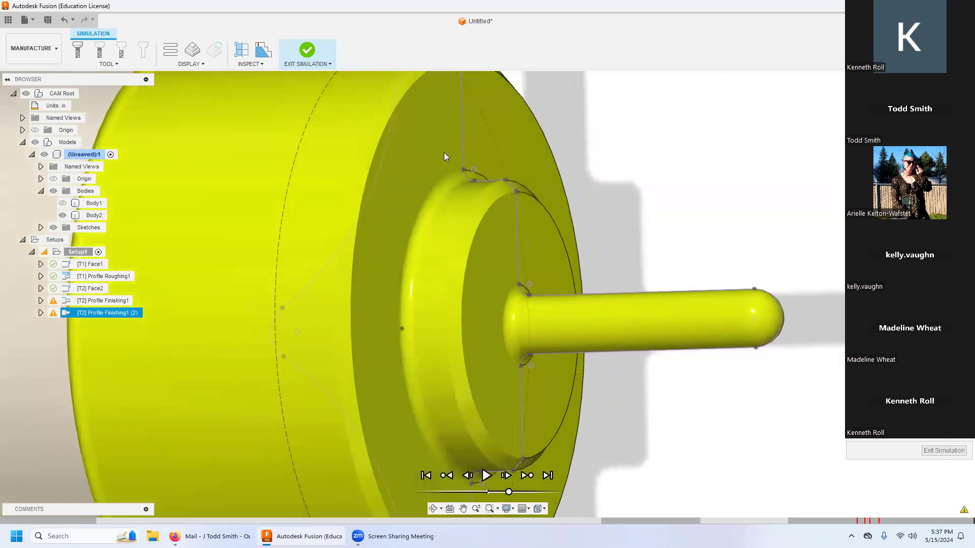
{"action": "scroll", "coordinate": [443, 175], "scroll_direction": "down", "scroll_amount": 4}
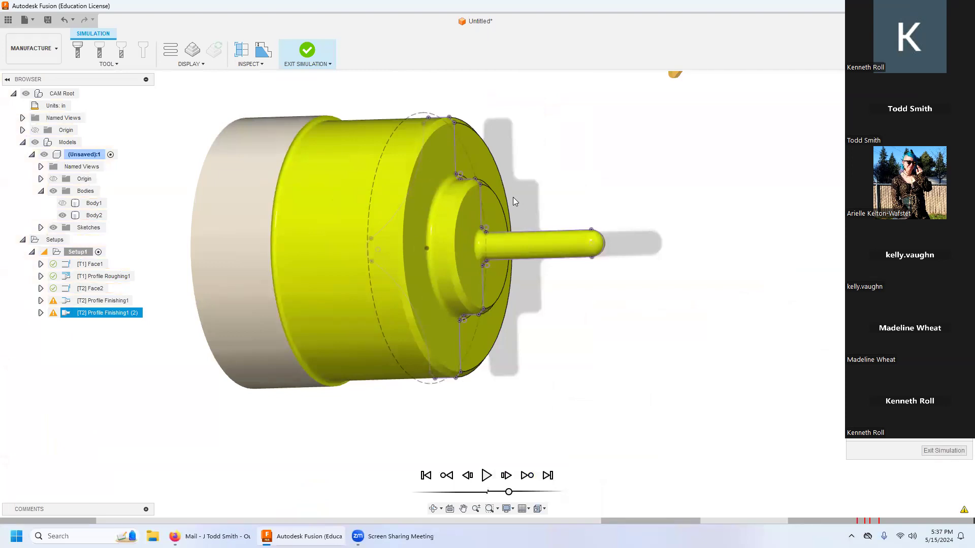
{"action": "middle_click_drag", "start_coordinate": [490, 210], "coordinate": [501, 216], "text": "shift"}
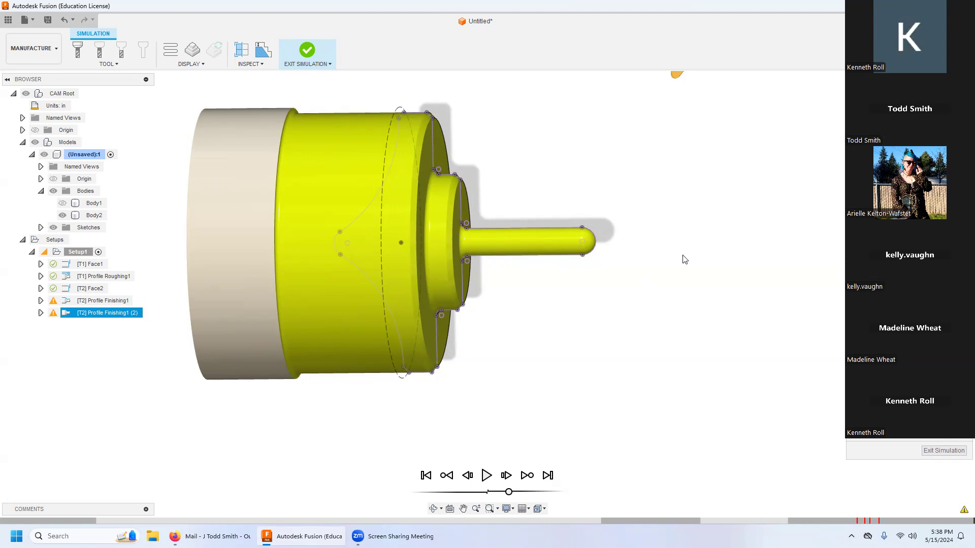
{"action": "scroll", "coordinate": [645, 295], "scroll_direction": "down", "scroll_amount": 3}
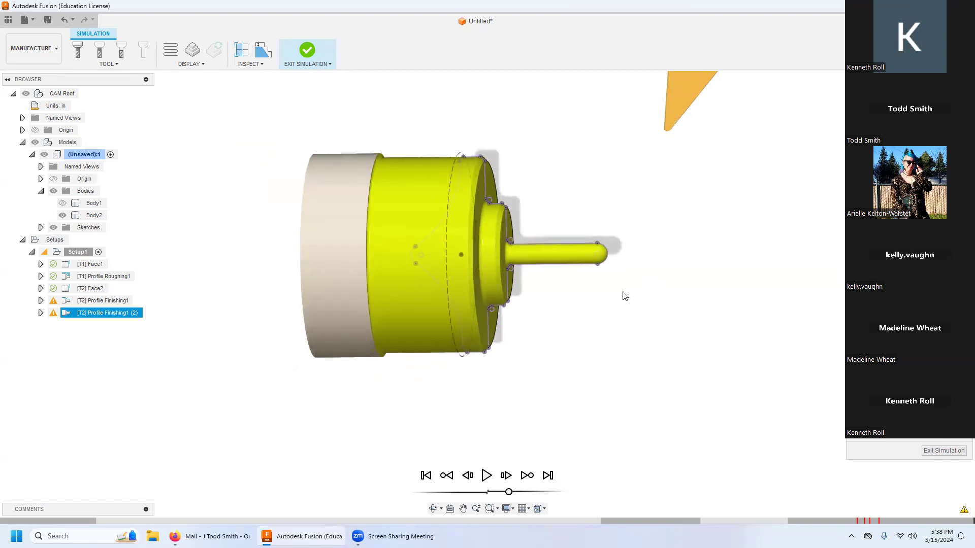
{"action": "middle_click_drag", "start_coordinate": [637, 289], "coordinate": [634, 292], "text": "shift"}
{"action": "scroll", "coordinate": [635, 254], "scroll_direction": "up", "scroll_amount": 10}
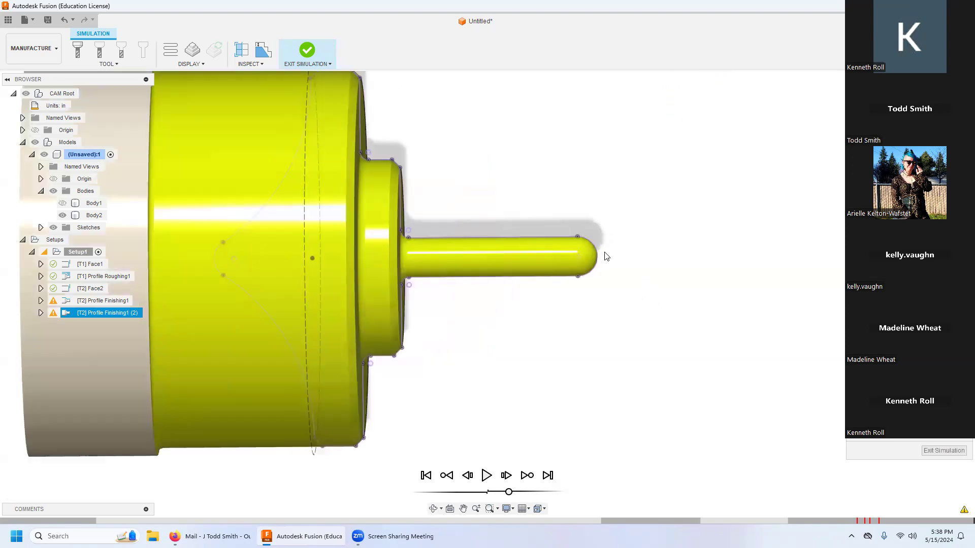
{"action": "scroll", "coordinate": [590, 246], "scroll_direction": "down", "scroll_amount": 3}
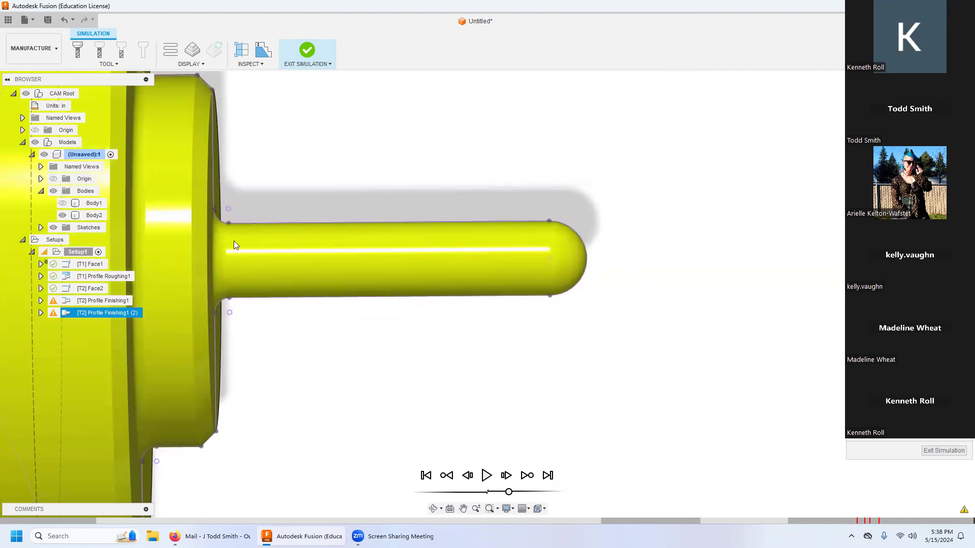
{"action": "scroll", "coordinate": [234, 300], "scroll_direction": "down", "scroll_amount": 5}
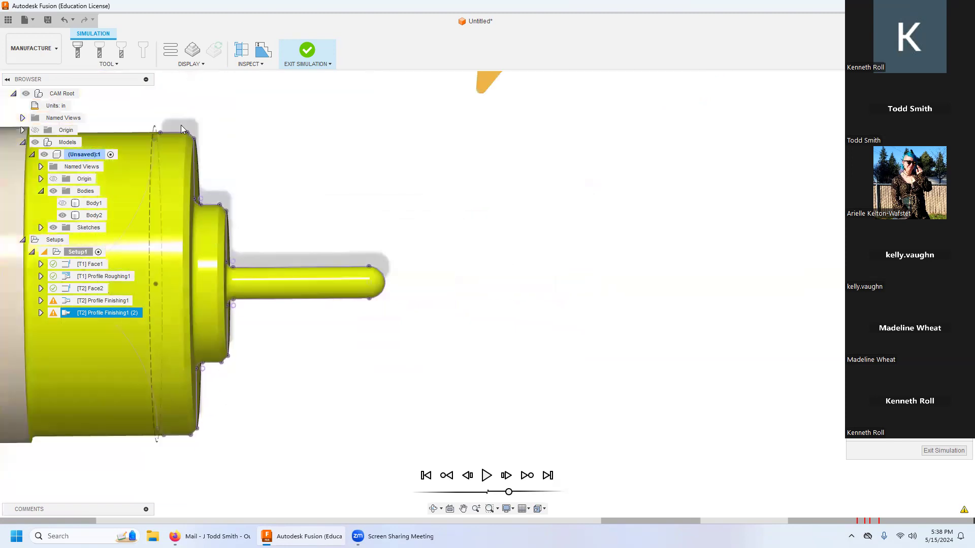
{"action": "left_click", "coordinate": [944, 451]}
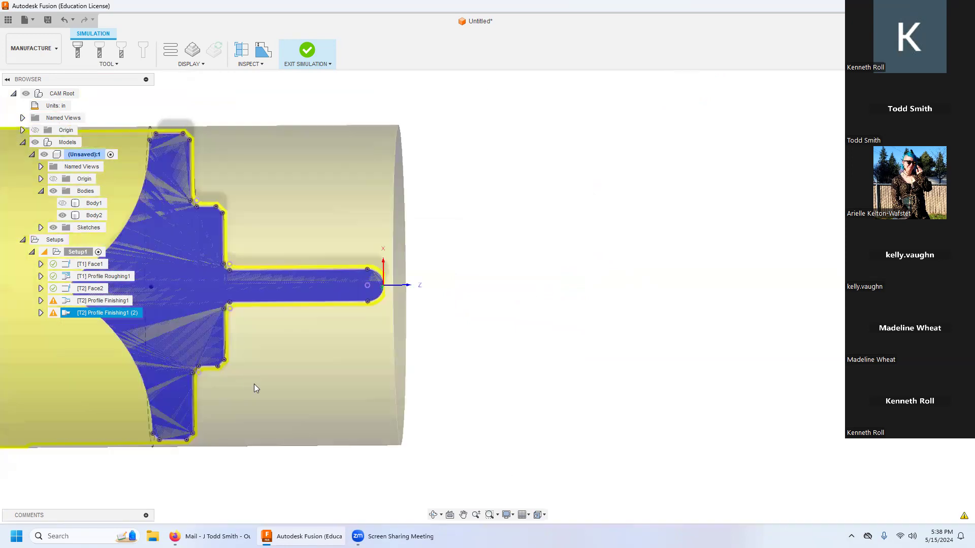
- Create a Groove operation in Setup1 using the inch library's OD Grooving tool with the 0.01563 in corner radius
{"action": "middle_click_drag", "start_coordinate": [248, 367], "coordinate": [452, 357]}
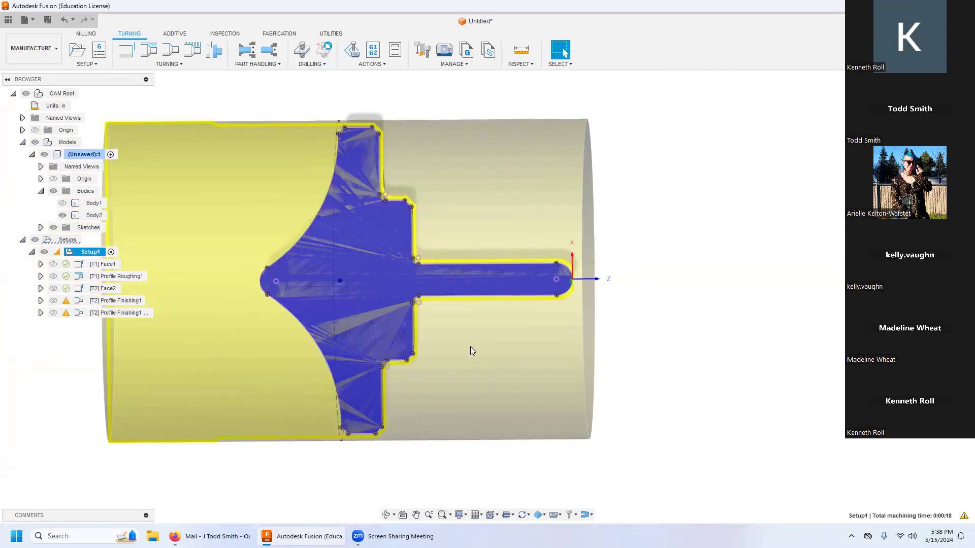
{"action": "middle_click_drag", "start_coordinate": [478, 340], "coordinate": [481, 337], "text": "shift"}
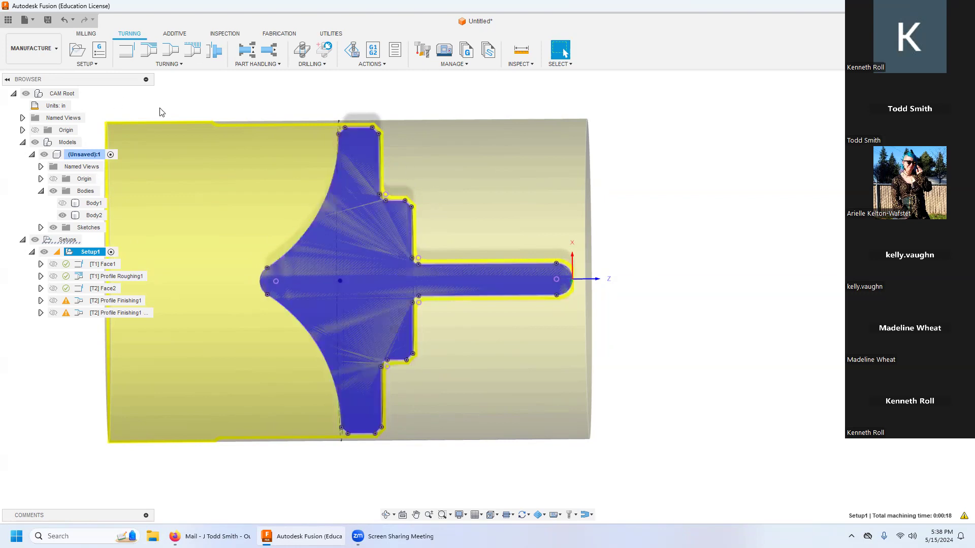
{"action": "left_click", "coordinate": [193, 53]}
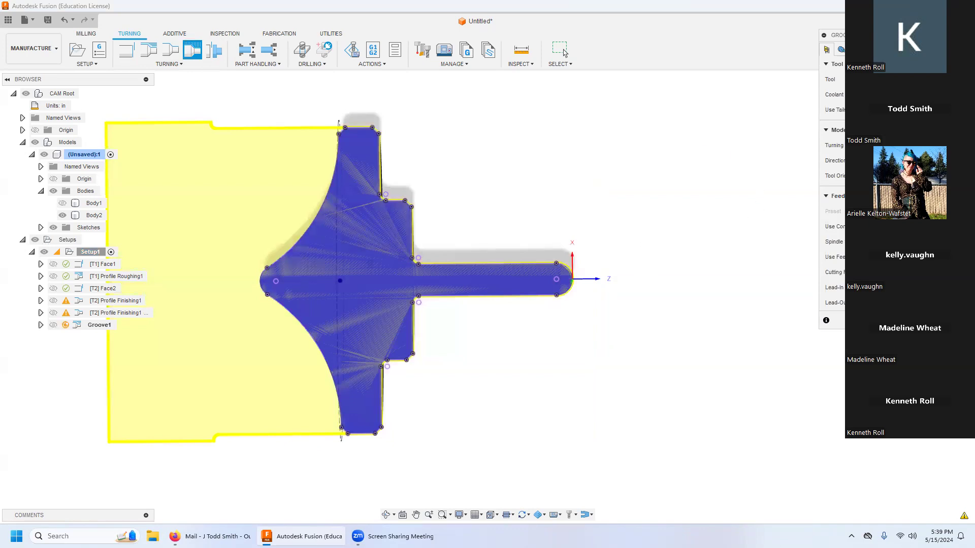
{"action": "left_click", "coordinate": [904, 79]}
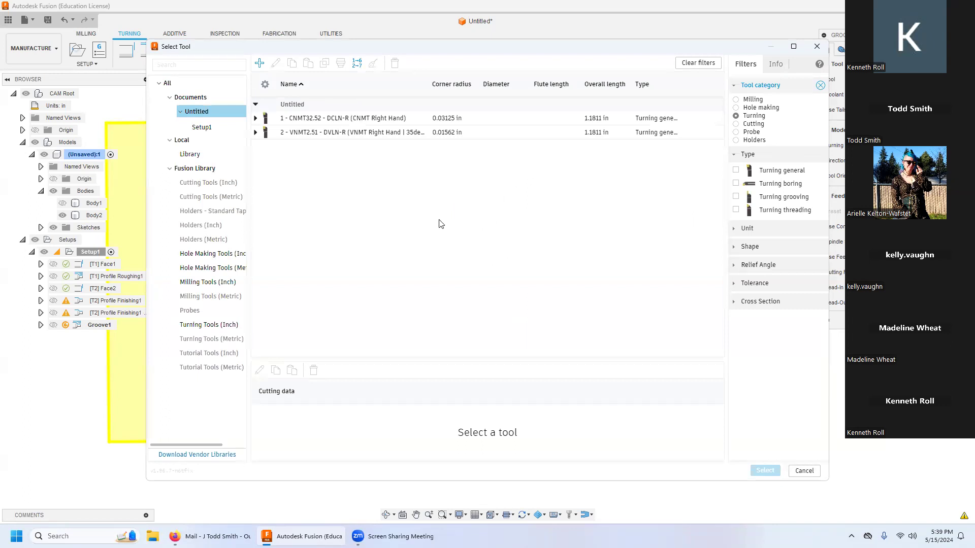
{"action": "left_click", "coordinate": [225, 326]}
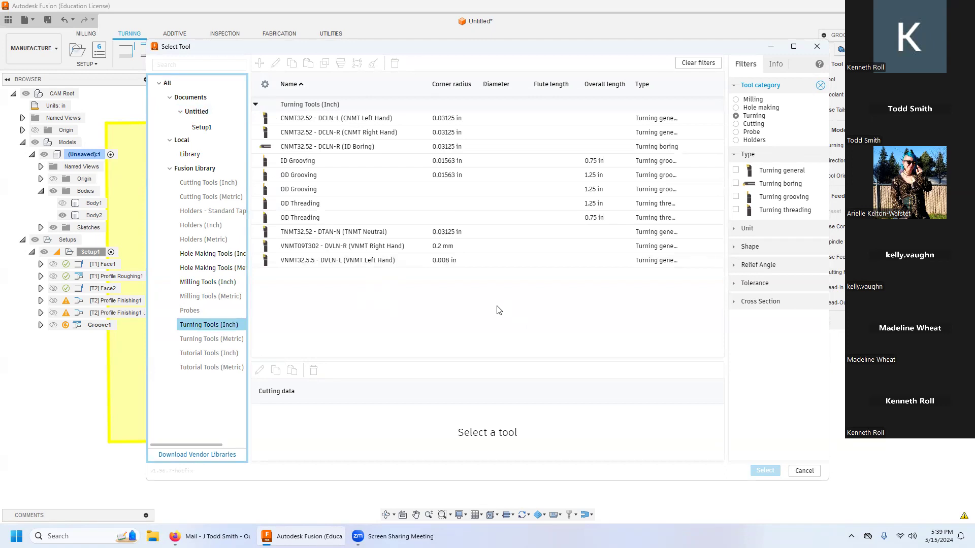
{"action": "left_click", "coordinate": [736, 197]}
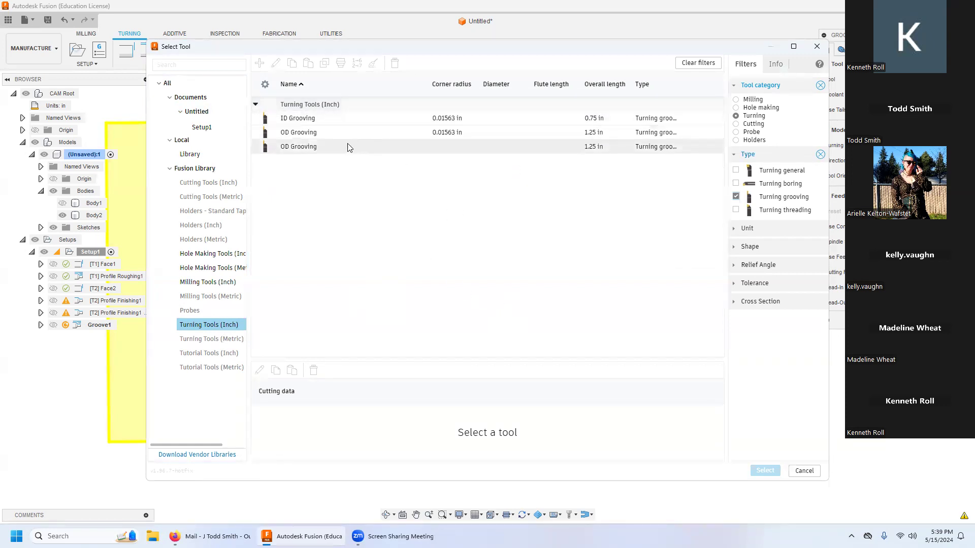
{"action": "left_click", "coordinate": [310, 134]}
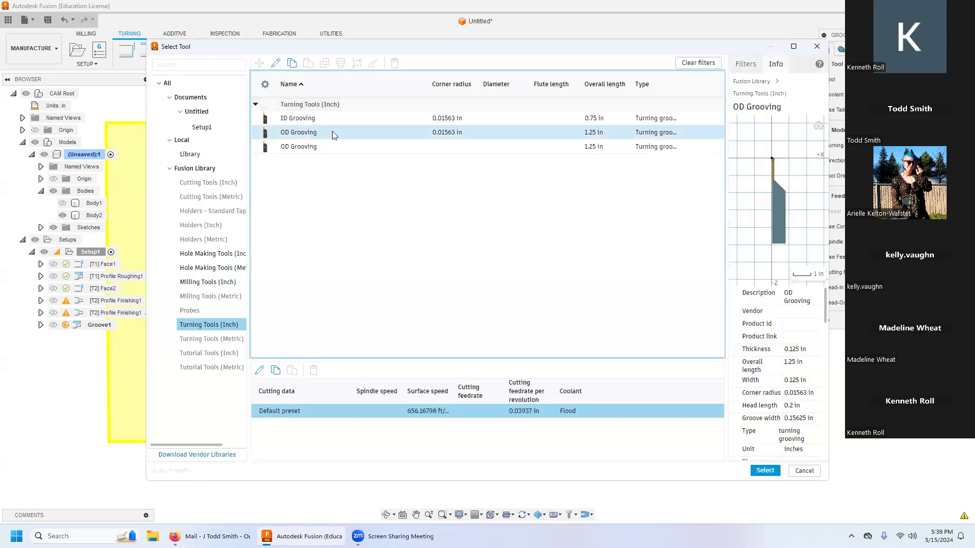
{"action": "left_click", "coordinate": [765, 471]}
- Edit the document's OD Grooving tool and set its insert's groove width to 0.125 in
{"action": "left_click", "coordinate": [904, 80]}
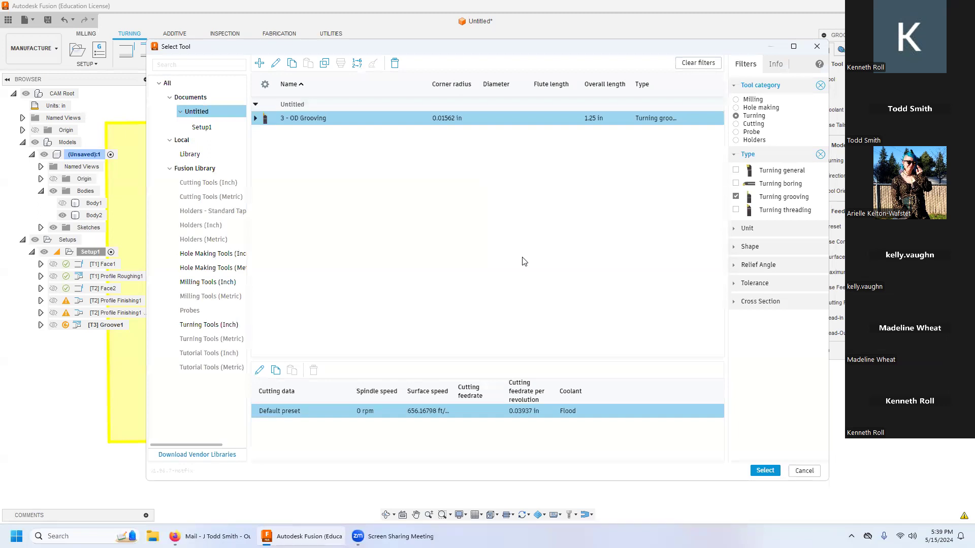
{"action": "right_click", "coordinate": [311, 118]}
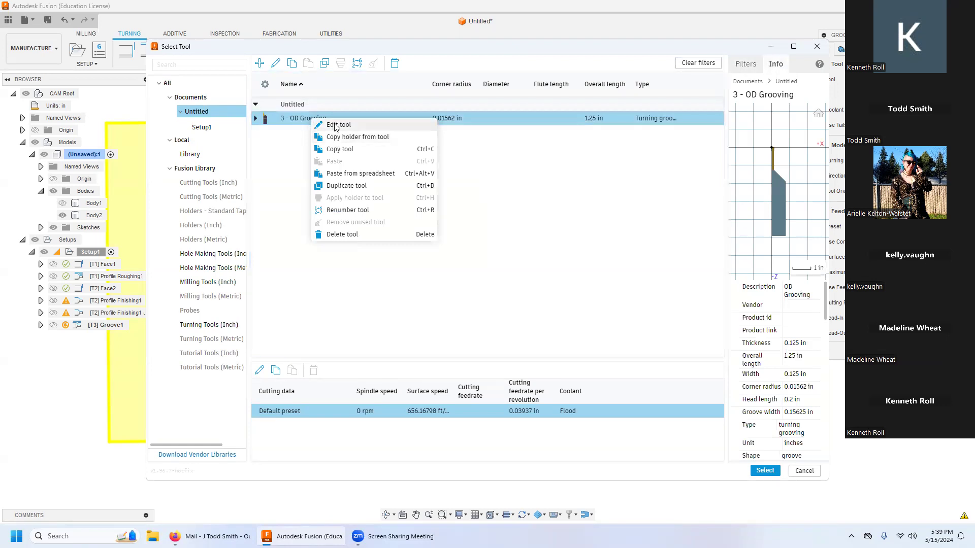
{"action": "key", "text": "Return"}
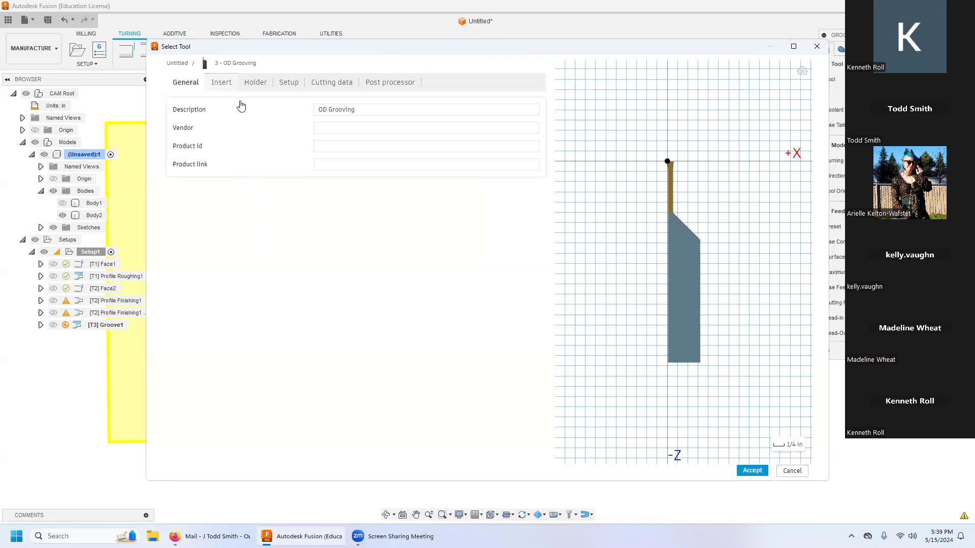
{"action": "left_click", "coordinate": [221, 82]}
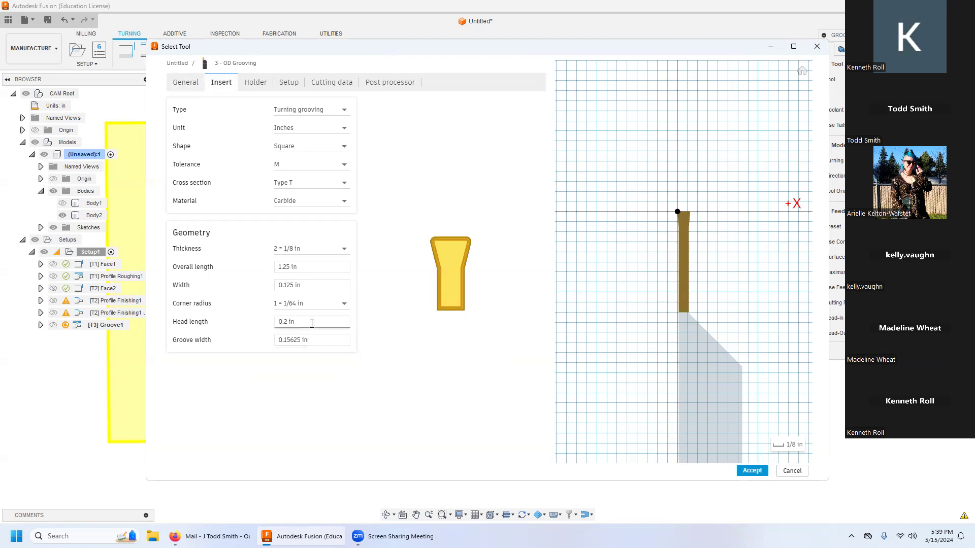
{"action": "left_click", "coordinate": [327, 269]}
{"action": "left_click", "coordinate": [326, 284]}
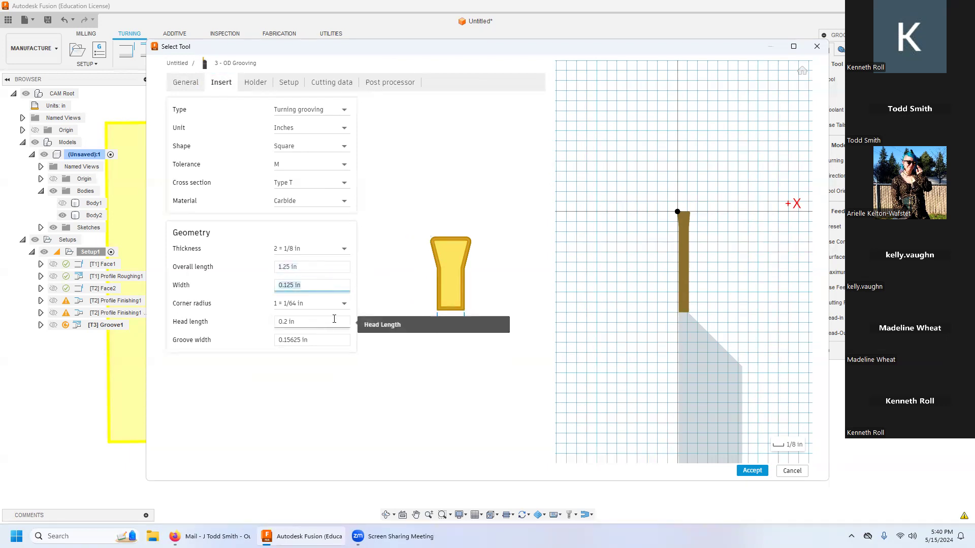
{"action": "left_click", "coordinate": [334, 326]}
{"action": "left_click", "coordinate": [330, 344]}
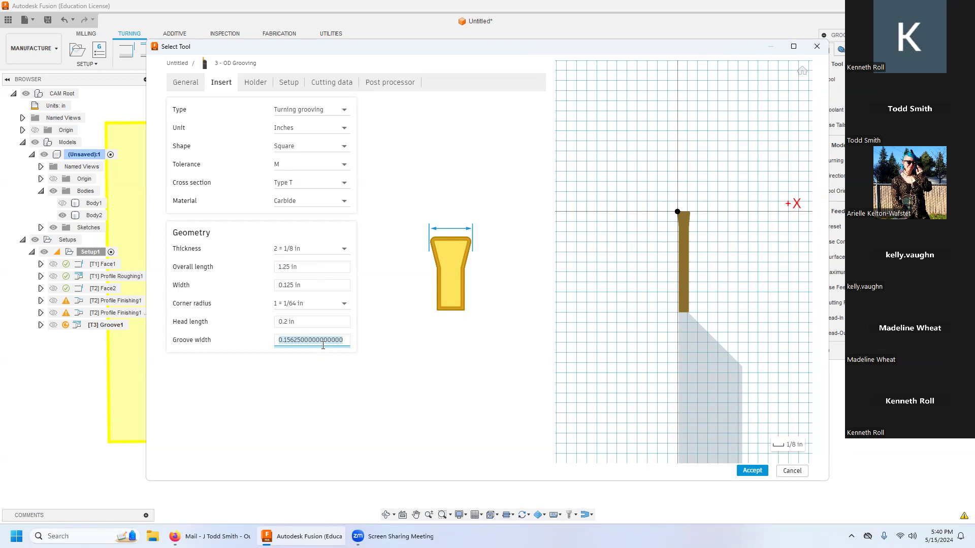
{"action": "type", "text": ".125"}
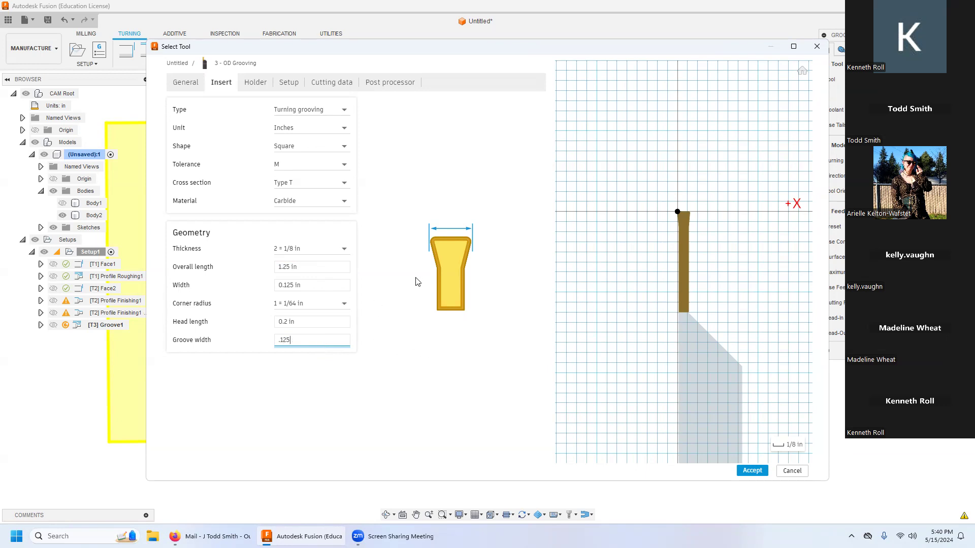
{"action": "left_click", "coordinate": [317, 309]}
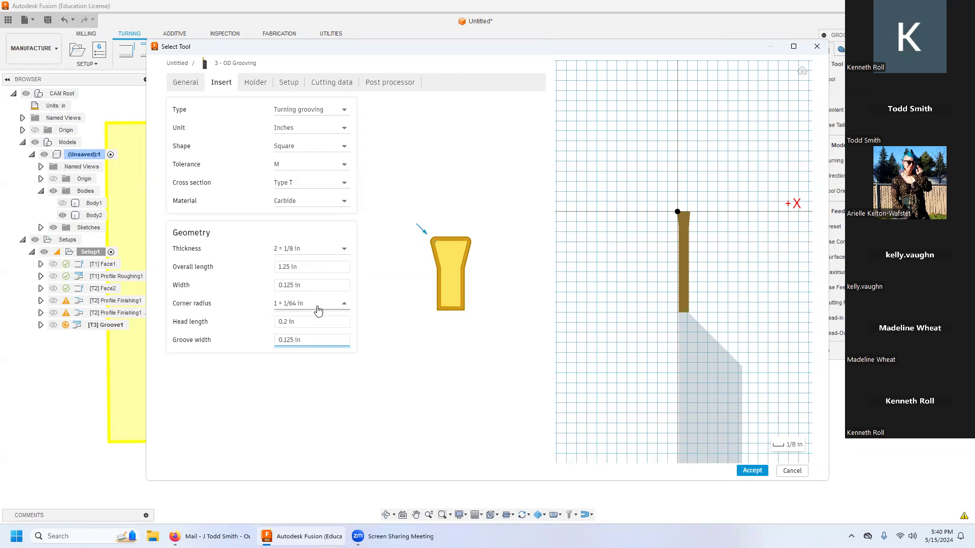
{"action": "left_click", "coordinate": [405, 320]}
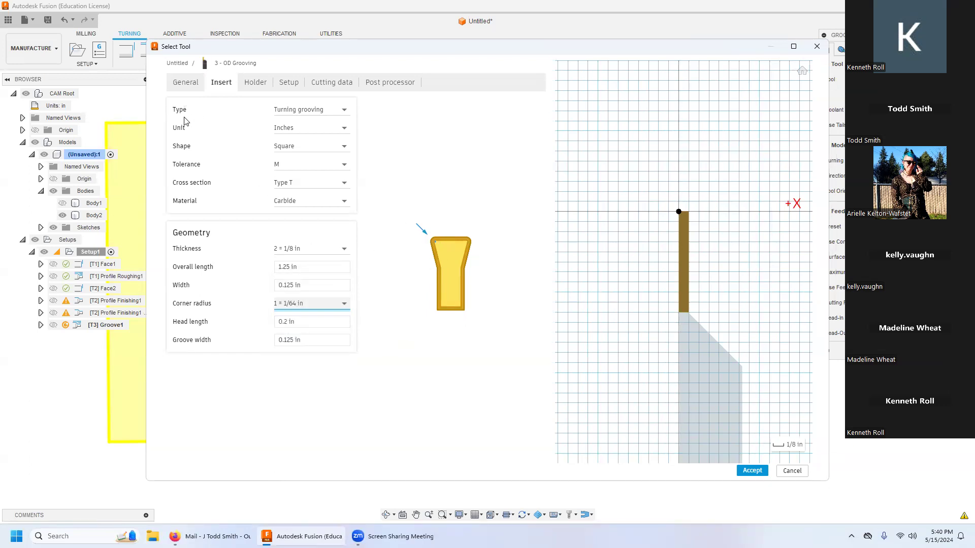
- Extend the grooving tool's description to read OD Grooving .125" width
{"action": "left_click", "coordinate": [185, 83]}
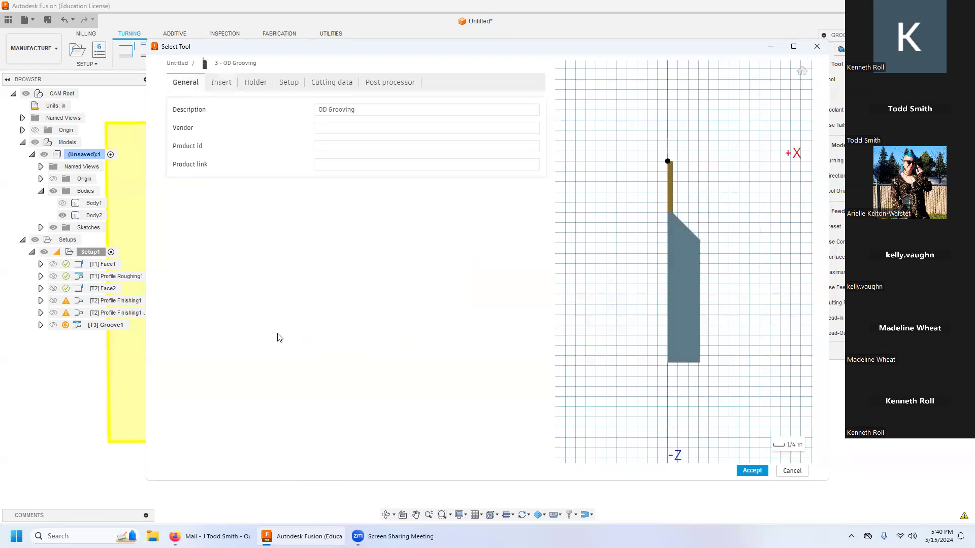
{"action": "left_click", "coordinate": [389, 111]}
{"action": "left_click", "coordinate": [389, 111]}
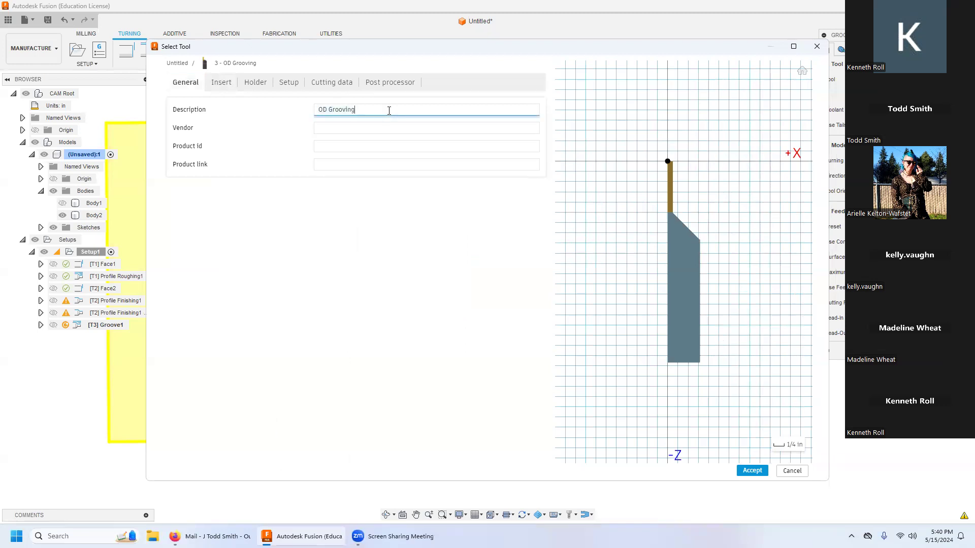
{"action": "type", "text": ".125\" width"}
- Copy the tool's description into its post-processor comment, accept the tool edits, and choose this tool for the groove operation
{"action": "left_click_drag", "start_coordinate": [459, 109], "coordinate": [293, 112]}
{"action": "key", "text": "ctrl+c"}
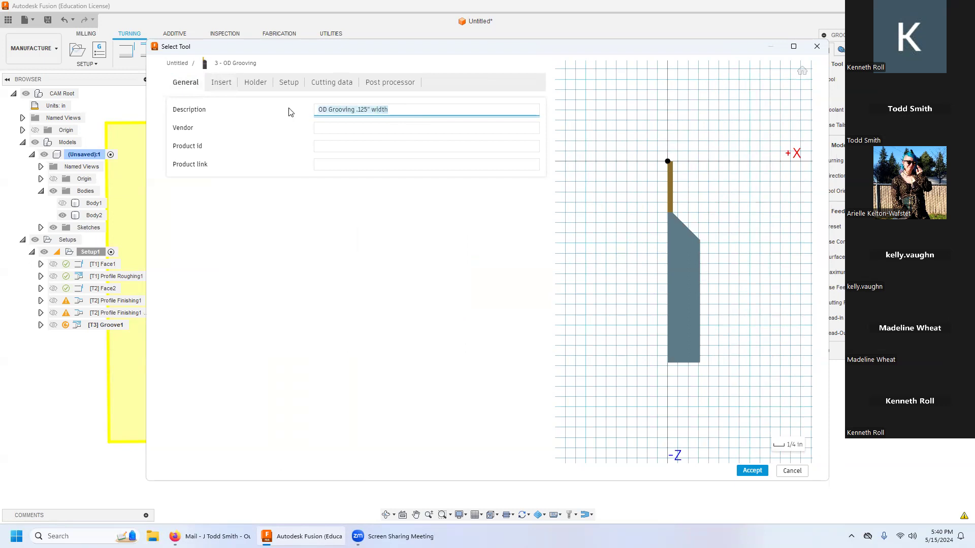
{"action": "left_click", "coordinate": [401, 83]}
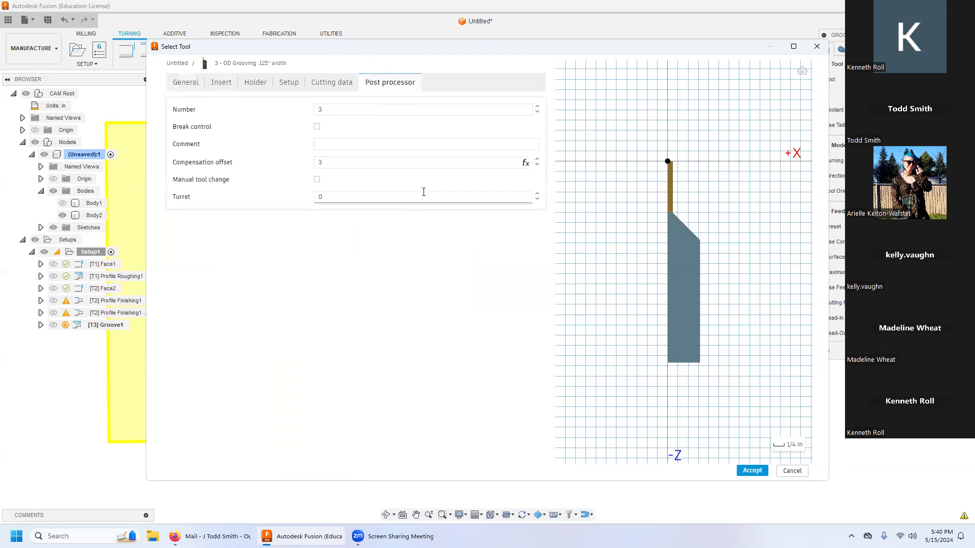
{"action": "left_click", "coordinate": [363, 146]}
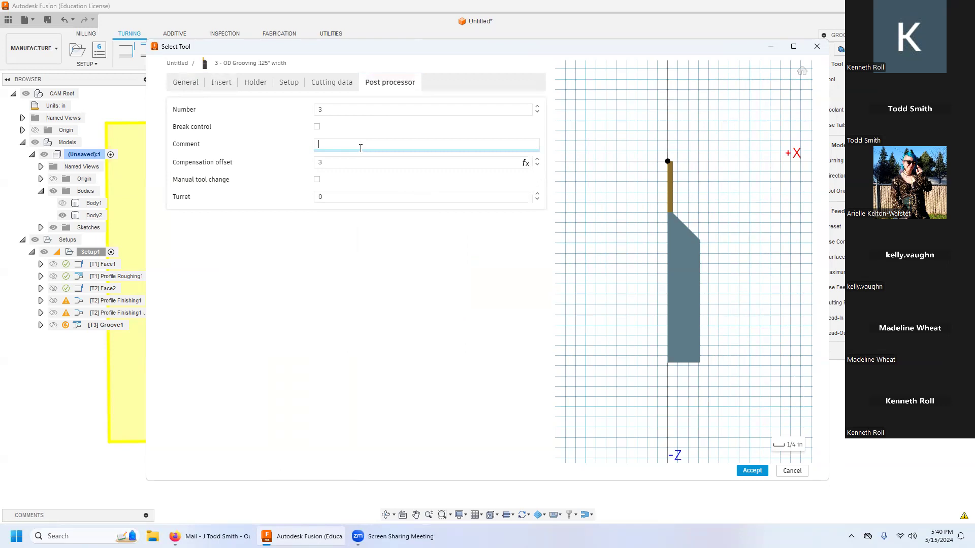
{"action": "key", "text": "ctrl+v"}
{"action": "left_click", "coordinate": [750, 474]}
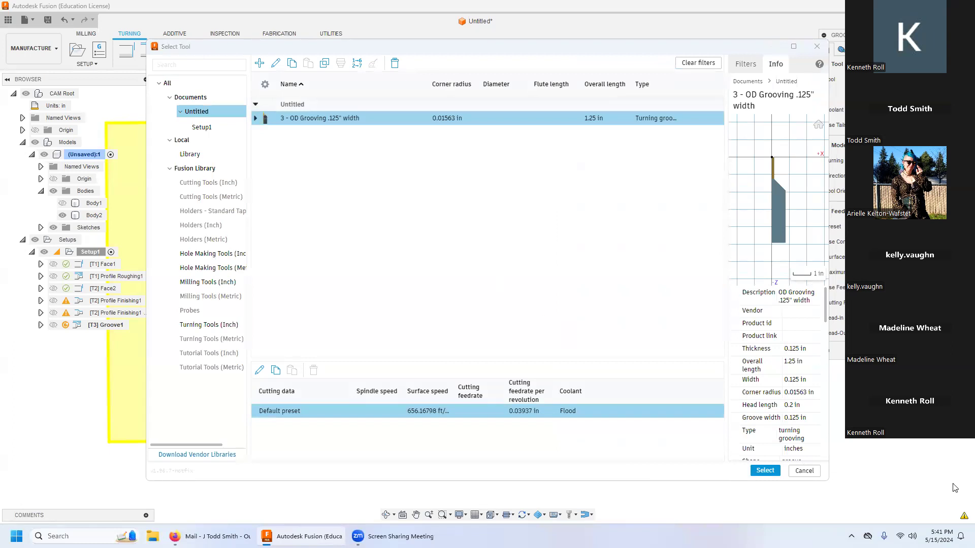
{"action": "left_click", "coordinate": [764, 471]}
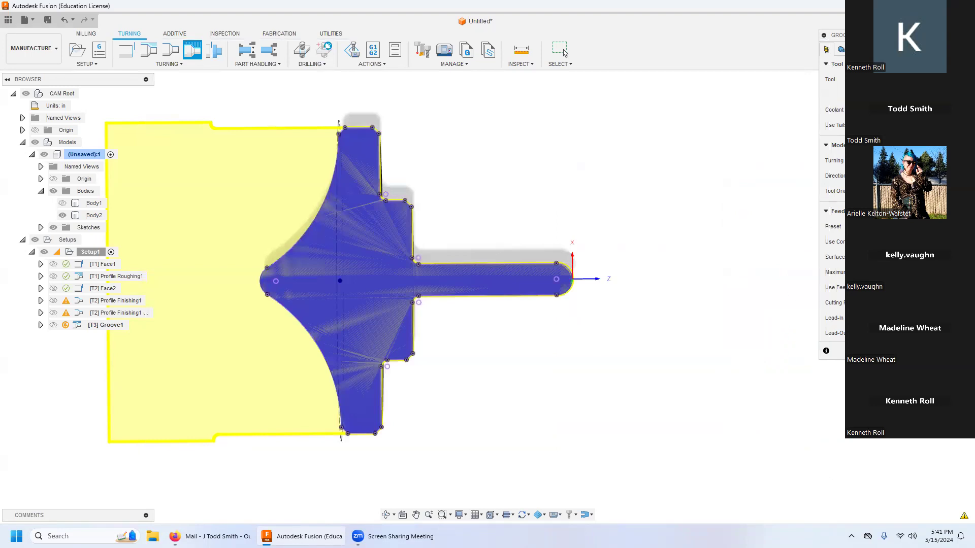
- Move the groove's front boundary to the disc's back edge and its back boundary past the pointed end to the stock's shoulder
{"action": "left_click", "coordinate": [841, 49]}
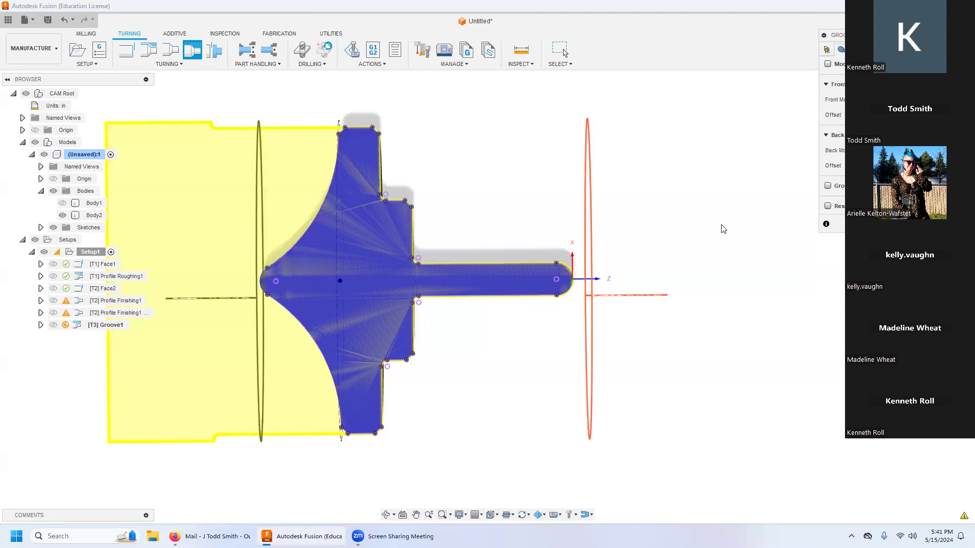
{"action": "left_click_drag", "start_coordinate": [587, 165], "coordinate": [349, 146]}
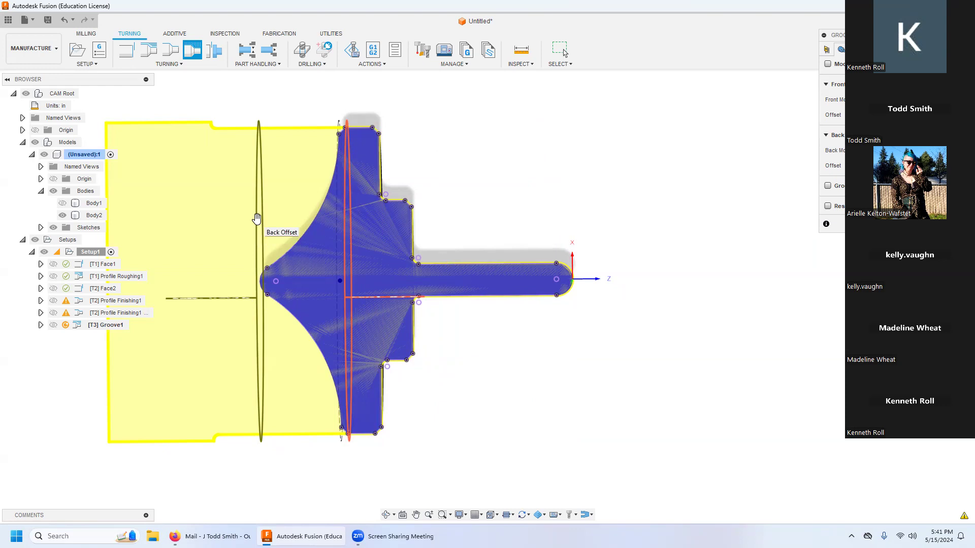
{"action": "left_click_drag", "start_coordinate": [256, 217], "coordinate": [211, 208]}
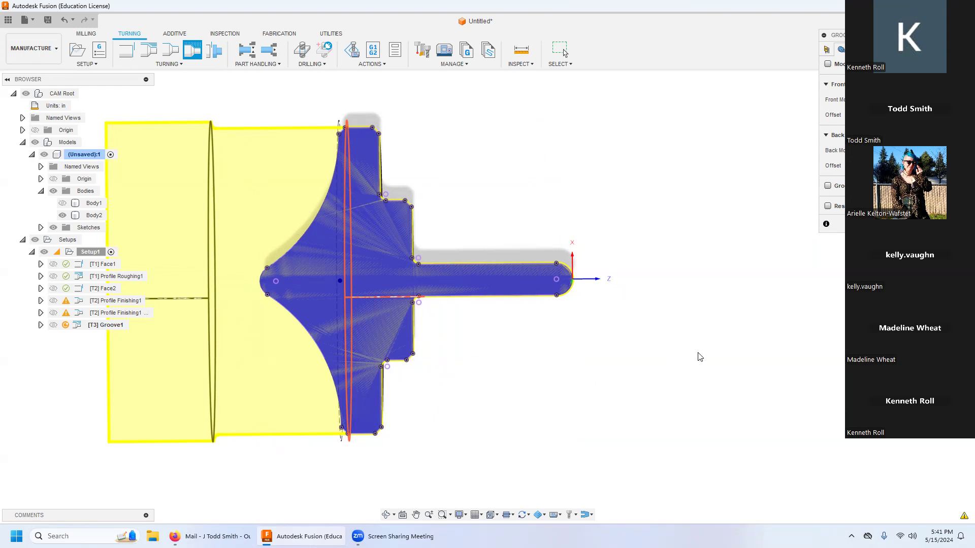
- Raise the groove operation's inner radius to 0.1 in
{"action": "left_click", "coordinate": [856, 49]}
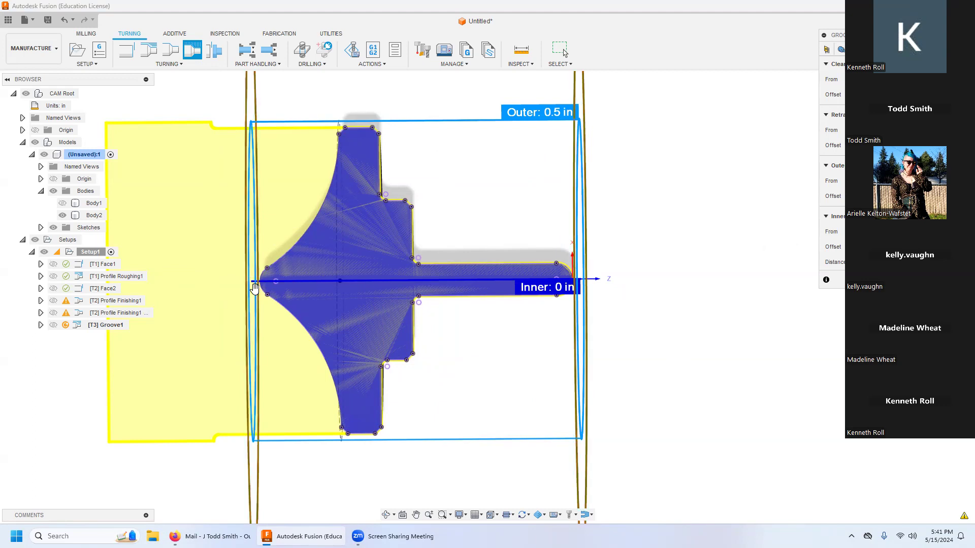
{"action": "left_click_drag", "start_coordinate": [287, 281], "coordinate": [295, 256]}
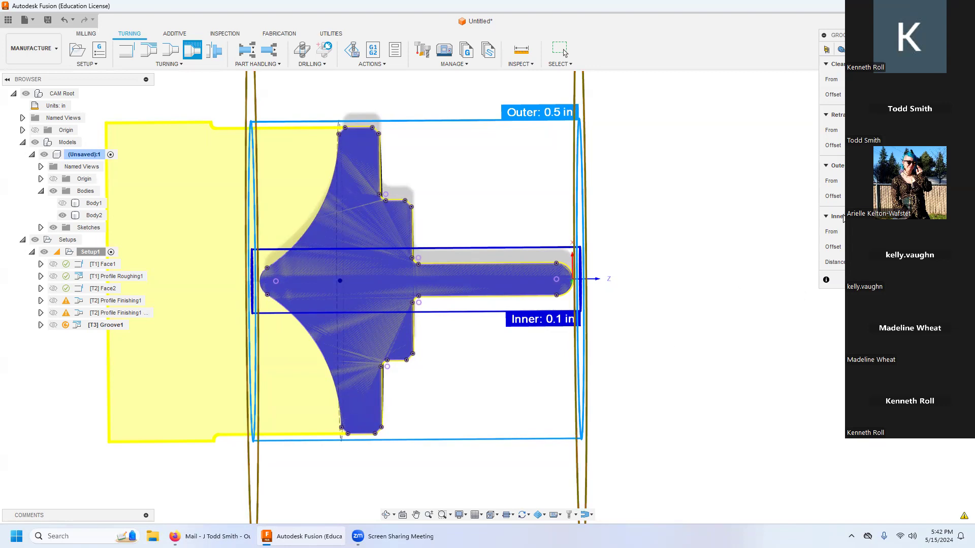
- Enable pecking and stock to leave for the groove, then accept the operation to generate its toolpath
{"action": "left_click", "coordinate": [871, 50]}
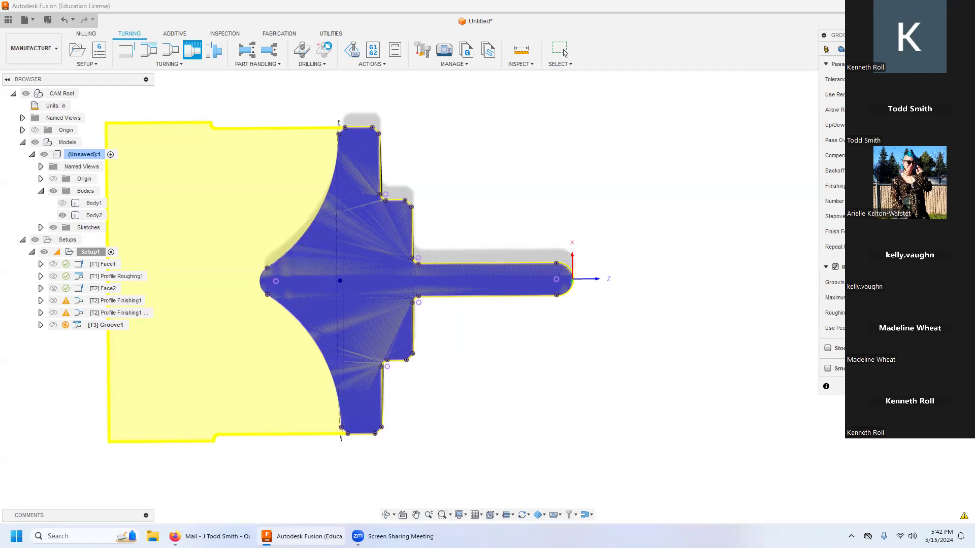
{"action": "left_click", "coordinate": [905, 328]}
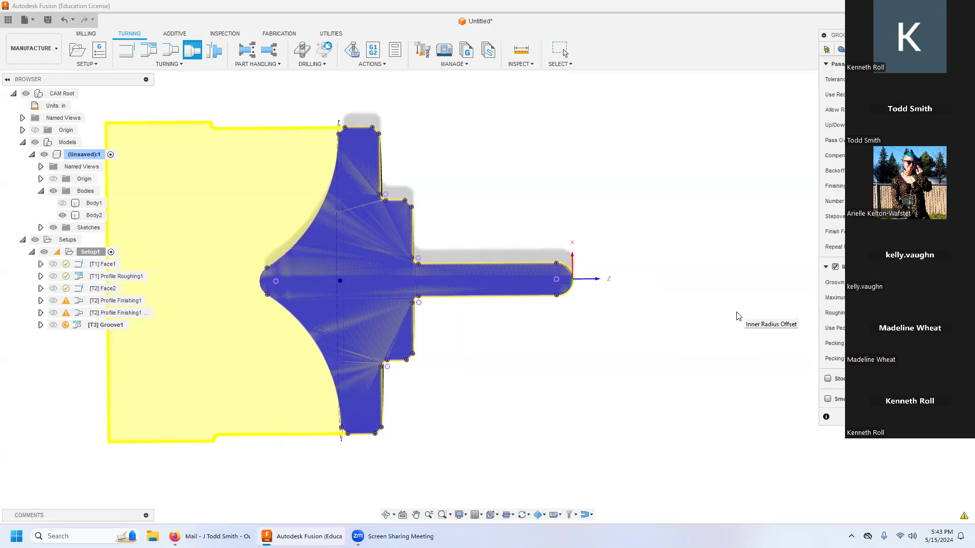
{"action": "left_click", "coordinate": [827, 379]}
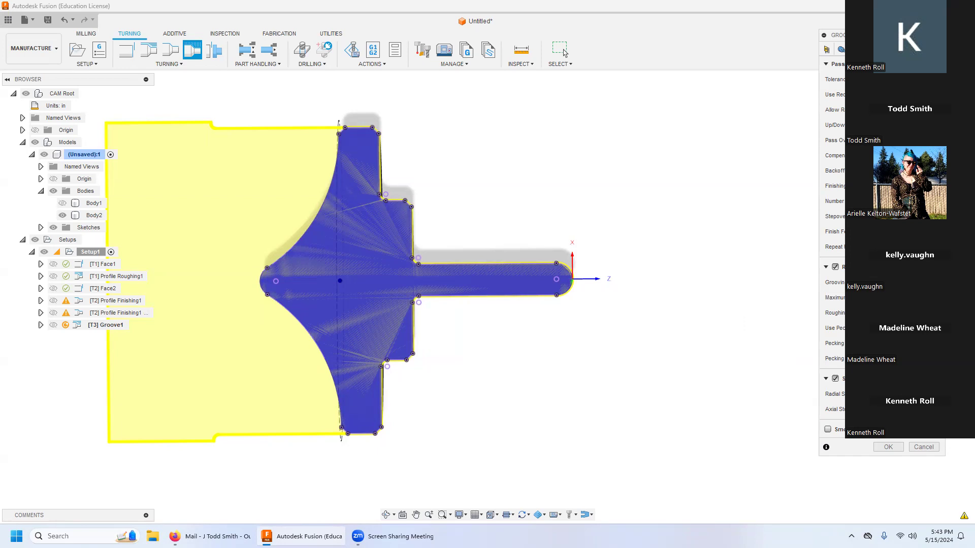
{"action": "left_click", "coordinate": [886, 49]}
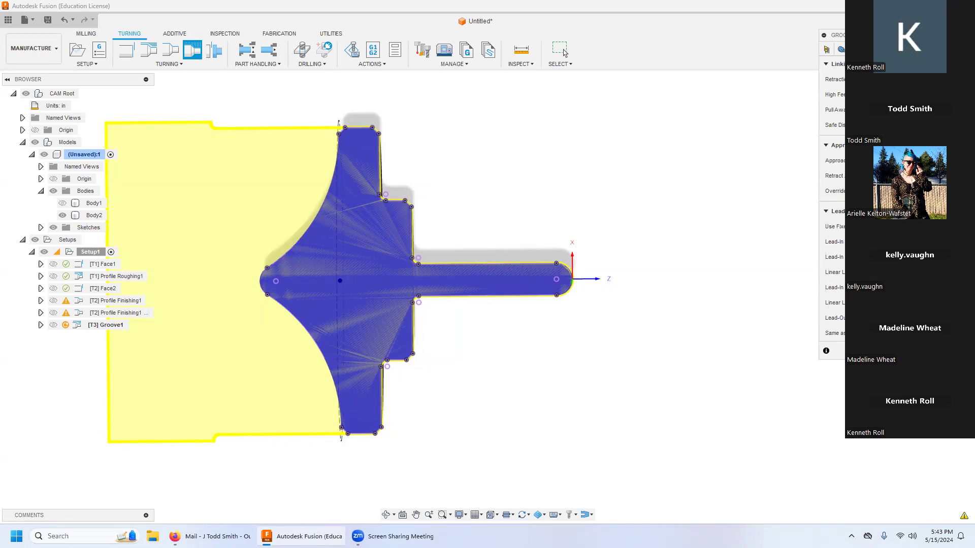
{"action": "key", "text": "Return"}
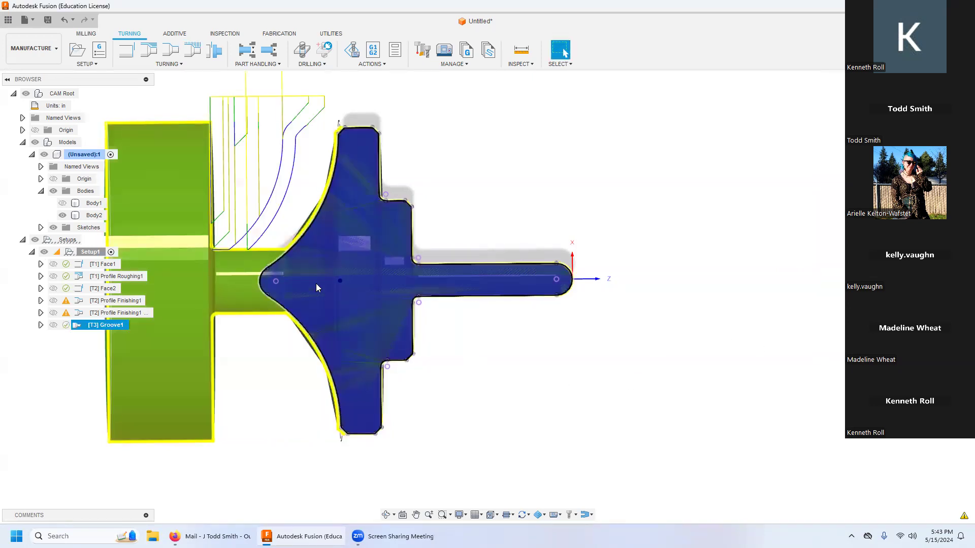
- Simulate the groove operation through the recess behind the disc and exit the simulation
{"action": "mouse_move", "coordinate": [288, 252]}
{"action": "middle_mouse_down", "text": "shift"}
{"action": "mouse_move", "coordinate": [296, 255]}
{"action": "mouse_move", "coordinate": [287, 251]}
{"action": "middle_mouse_up", "text": "shift"}
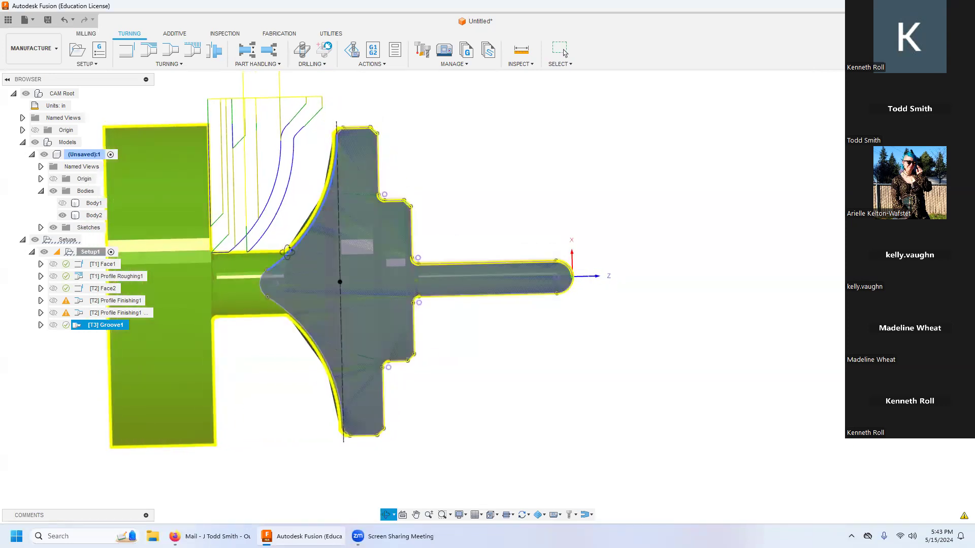
{"action": "double_click", "coordinate": [88, 325]}
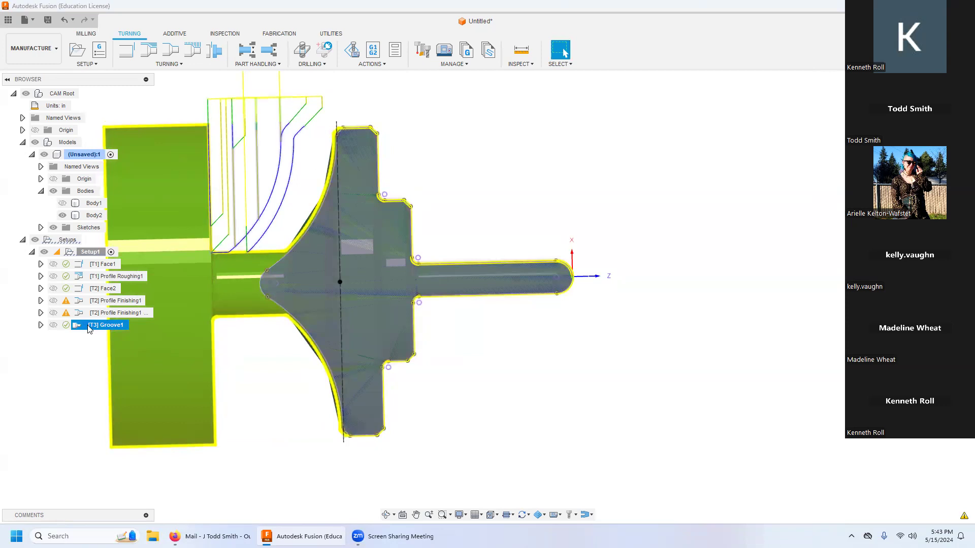
{"action": "right_click", "coordinate": [89, 325]}
{"action": "left_click", "coordinate": [123, 69]}
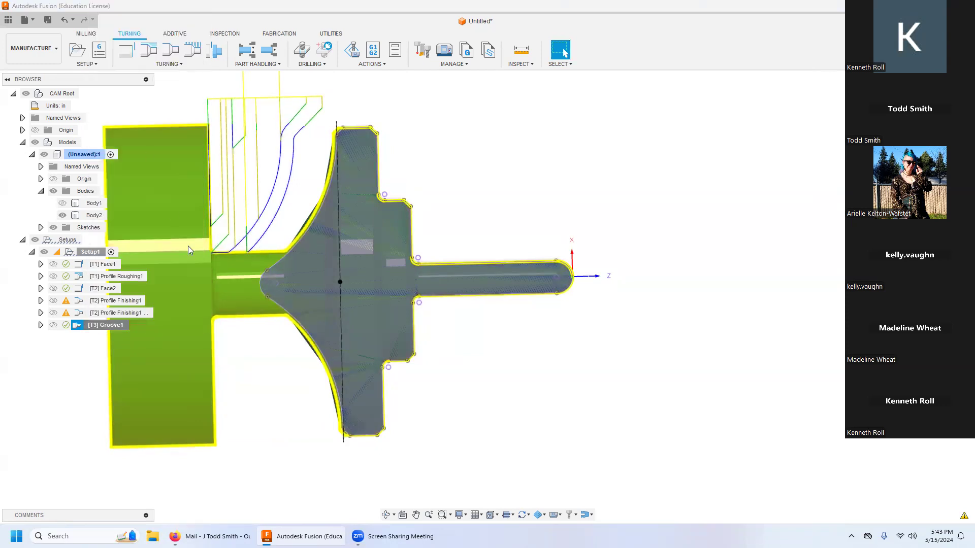
{"action": "left_click", "coordinate": [487, 476]}
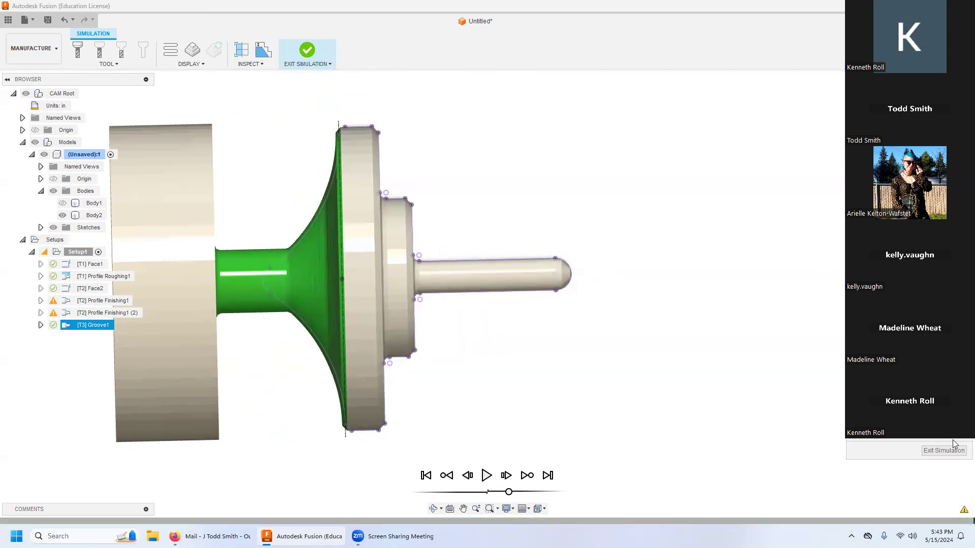
{"action": "left_click", "coordinate": [953, 455]}
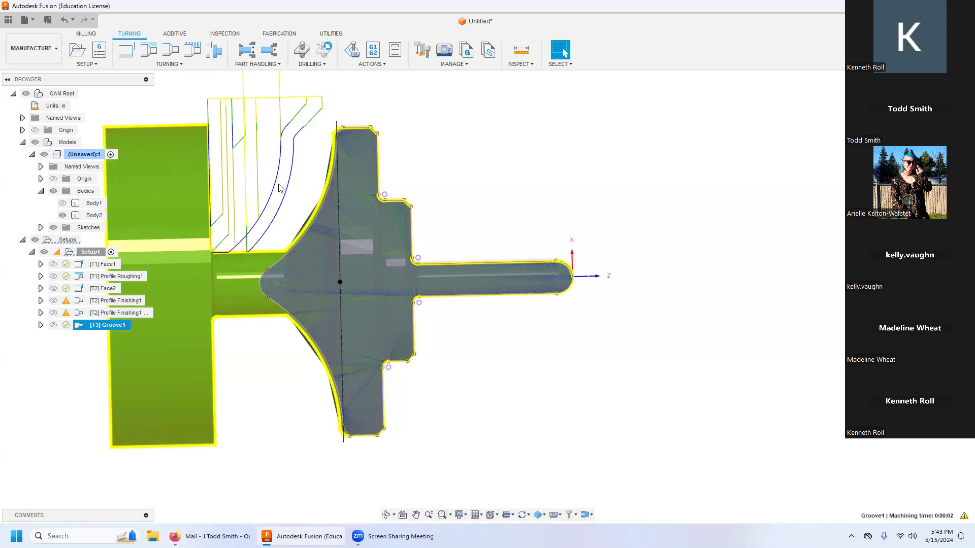
- Edit the groove operation's pass settings and regenerate its toolpath
{"action": "right_click", "coordinate": [107, 327]}
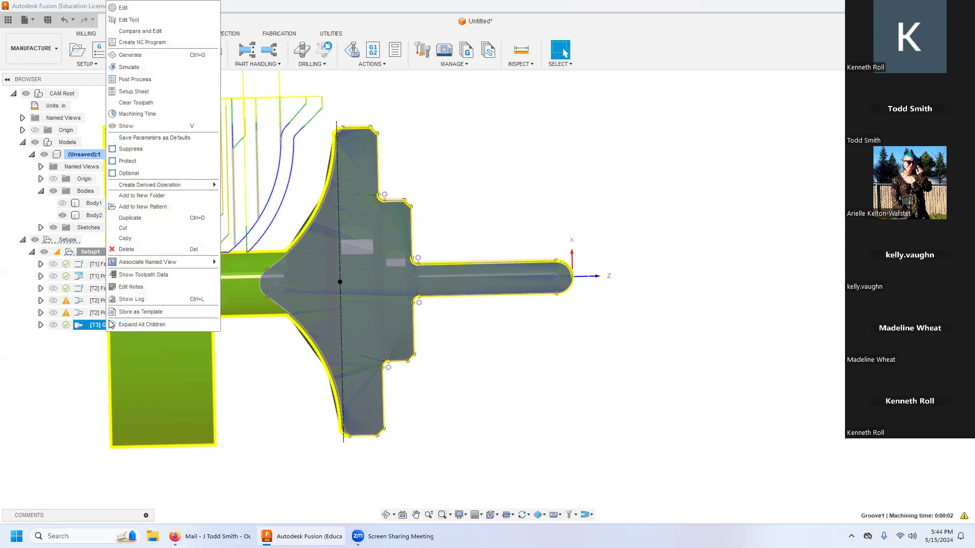
{"action": "left_click", "coordinate": [125, 8]}
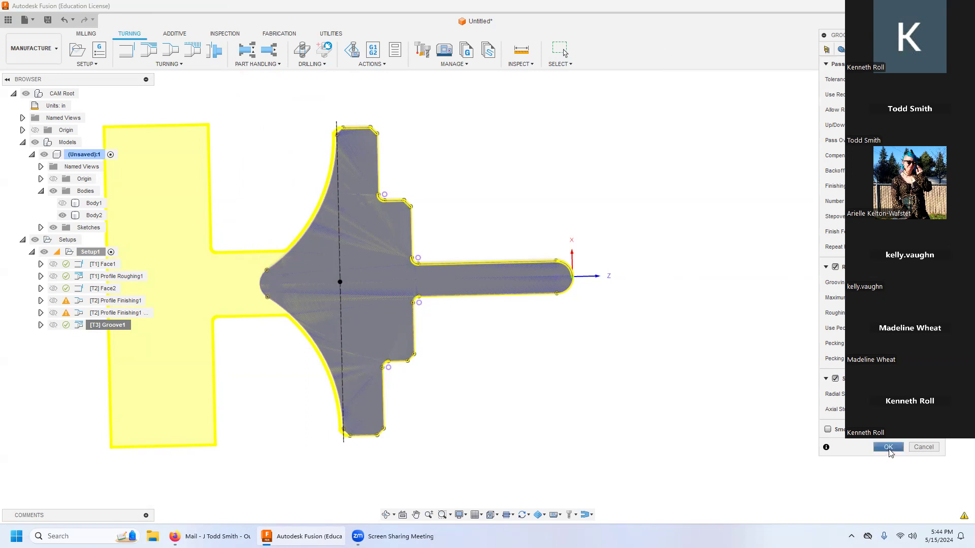
{"action": "left_click", "coordinate": [888, 447]}
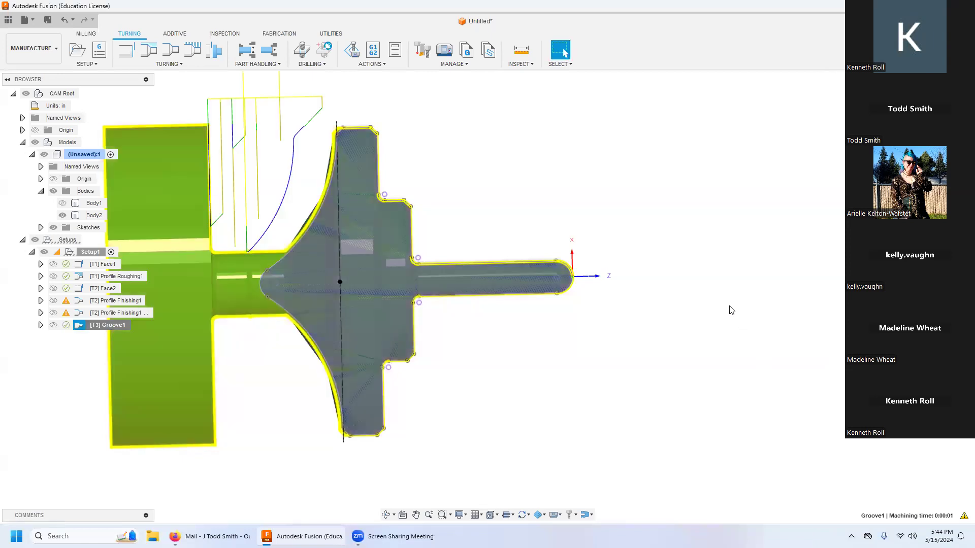
{"action": "right_click", "coordinate": [96, 326]}
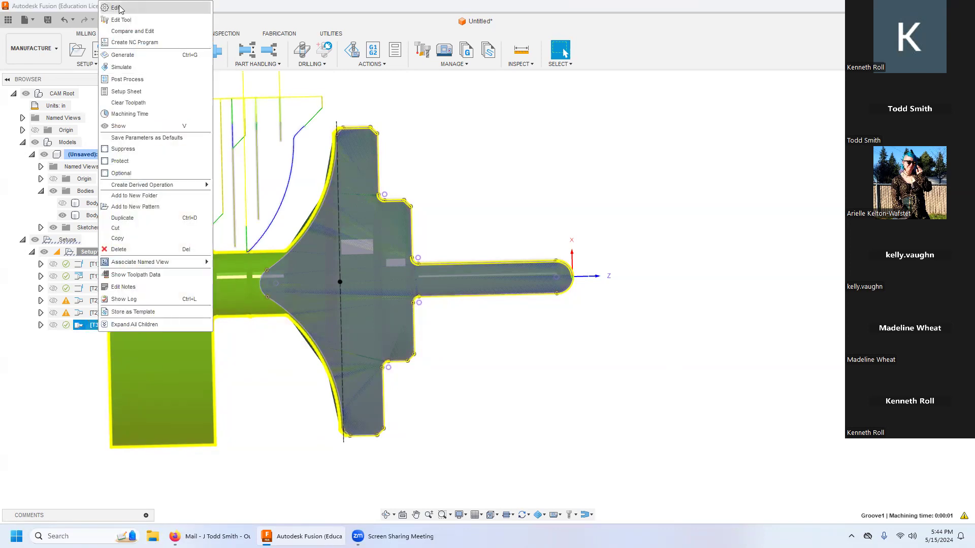
{"action": "left_click", "coordinate": [118, 8]}
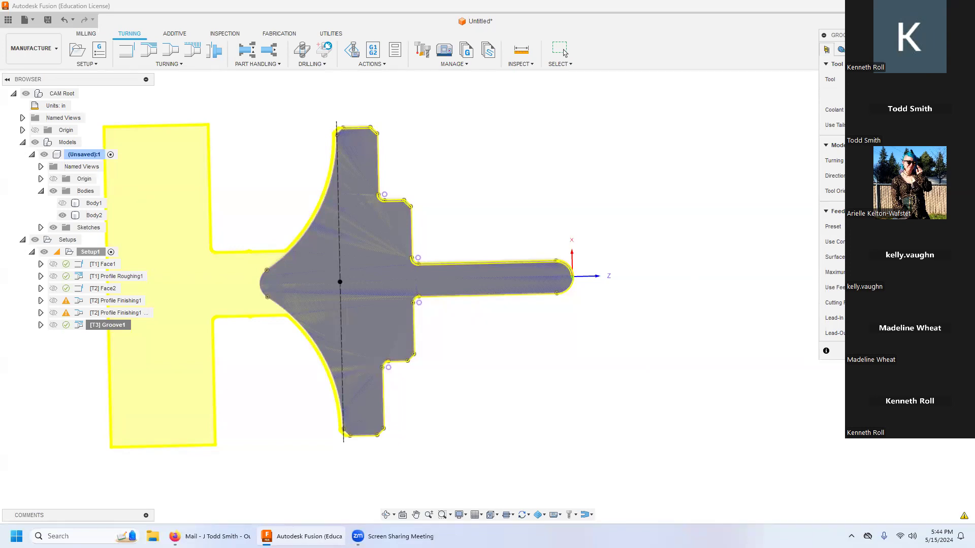
{"action": "left_click", "coordinate": [563, 51]}
- Simulate the revised groove operation to check the cut, then exit the simulation
{"action": "right_click", "coordinate": [96, 325]}
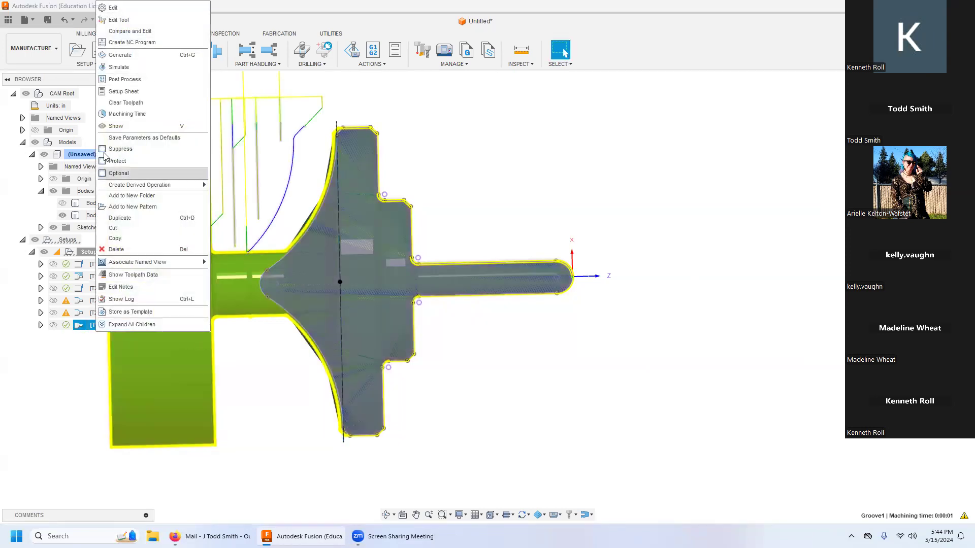
{"action": "left_click", "coordinate": [116, 67]}
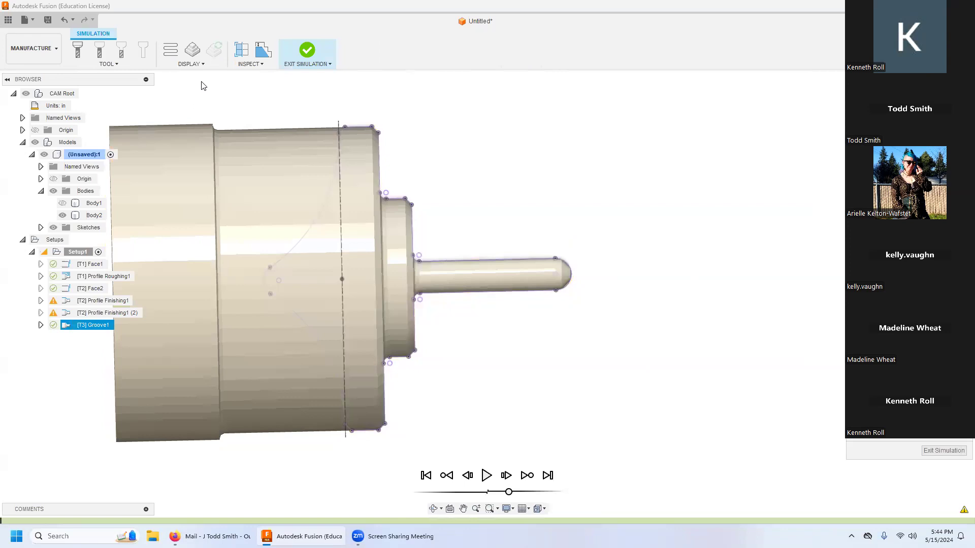
{"action": "left_click", "coordinate": [488, 476]}
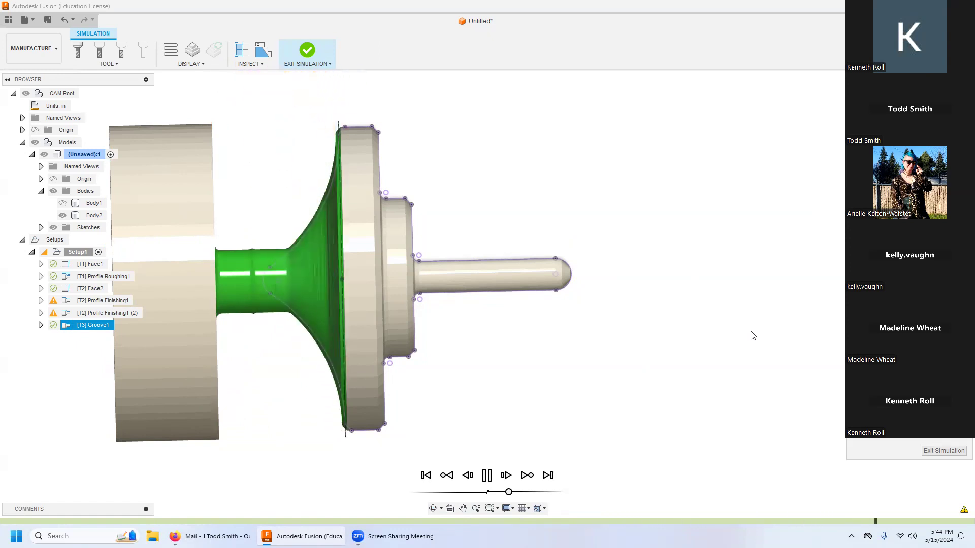
{"action": "left_click", "coordinate": [945, 451]}
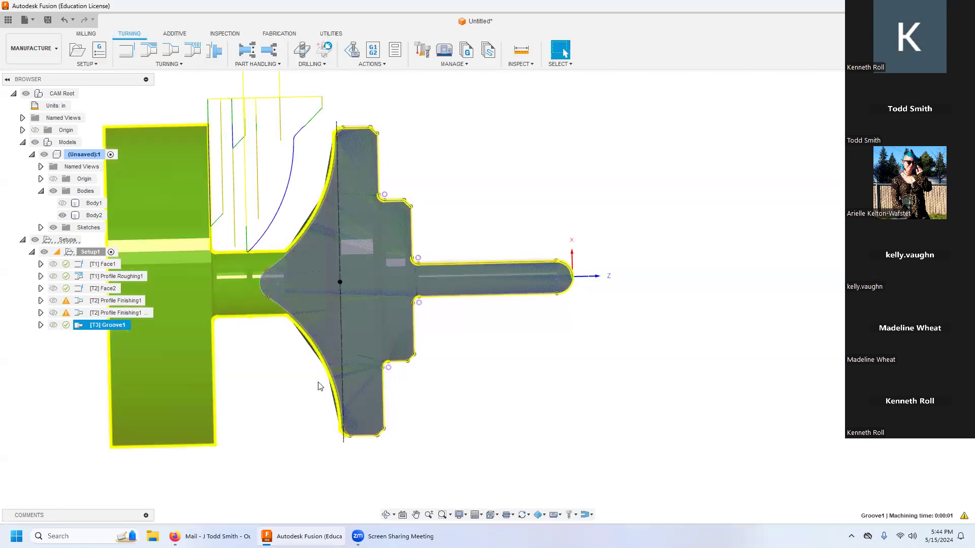
- Create a Turning Part operation with a retract radius of 0.6 in and a clearance radius of 0.7 in
{"action": "left_click", "coordinate": [212, 51]}
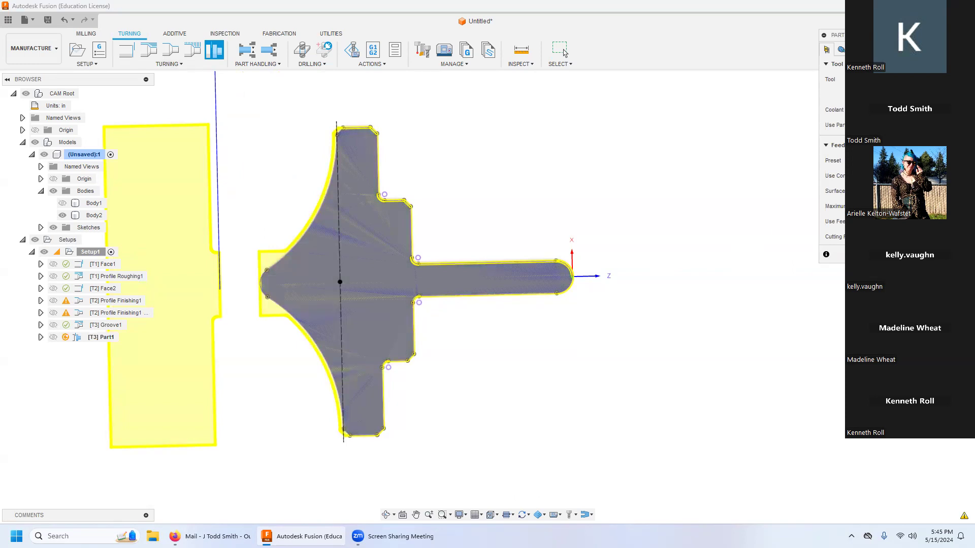
{"action": "left_click", "coordinate": [842, 49]}
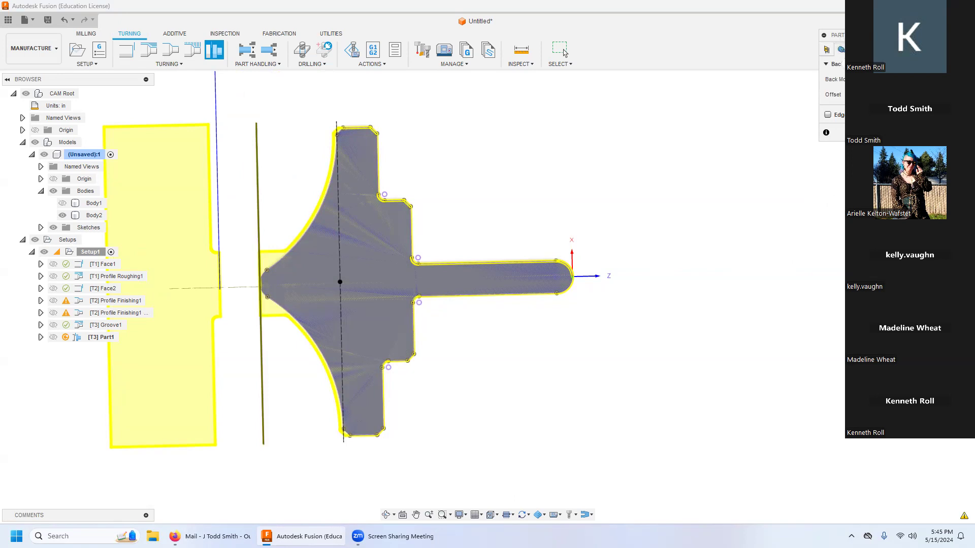
{"action": "left_click", "coordinate": [856, 49]}
{"action": "scroll", "coordinate": [663, 151], "scroll_direction": "down", "scroll_amount": 3}
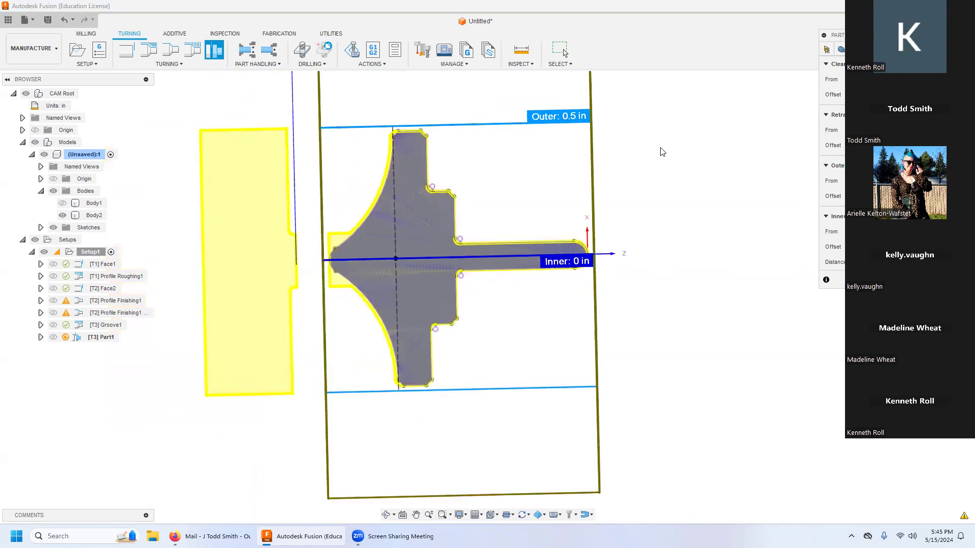
{"action": "middle_click_drag", "start_coordinate": [650, 116], "coordinate": [654, 189]}
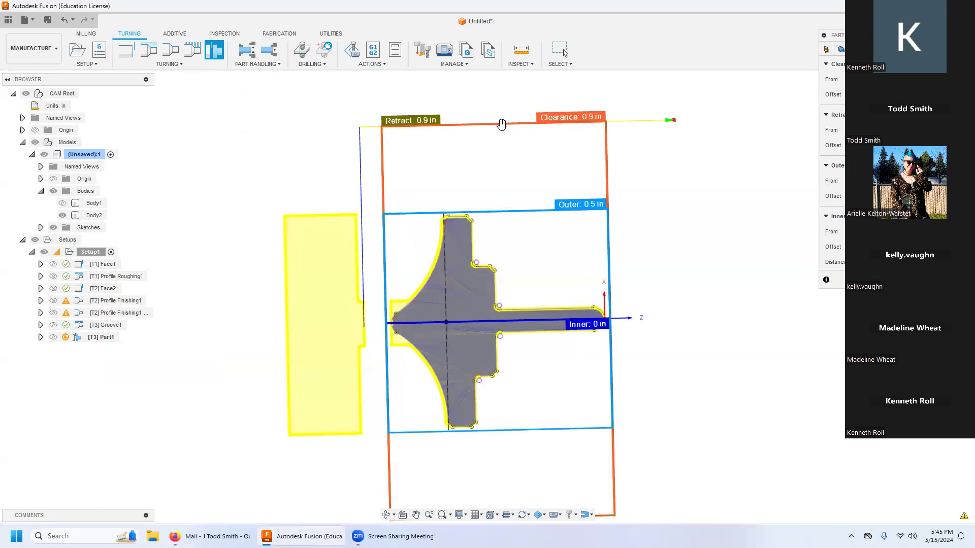
{"action": "left_click_drag", "start_coordinate": [501, 126], "coordinate": [559, 144]}
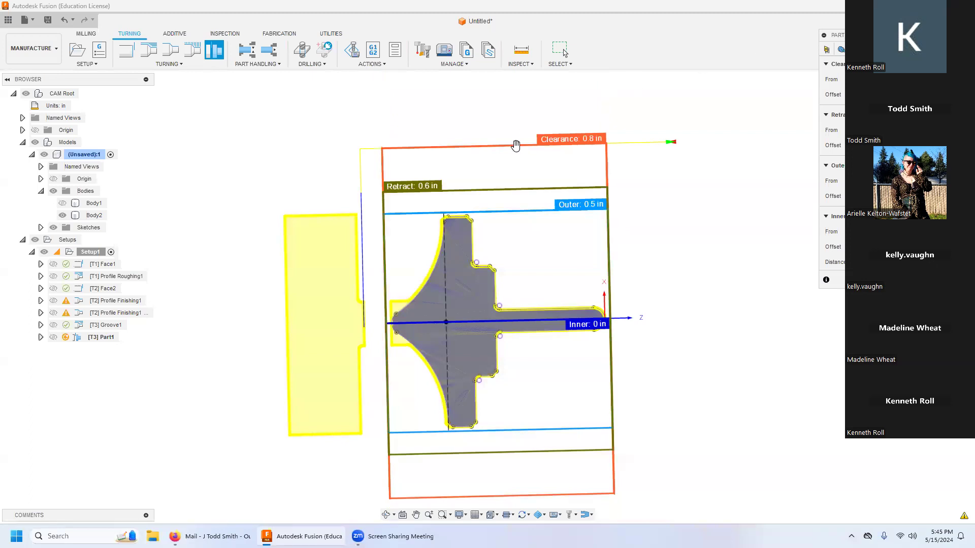
{"action": "left_click_drag", "start_coordinate": [515, 149], "coordinate": [514, 170]}
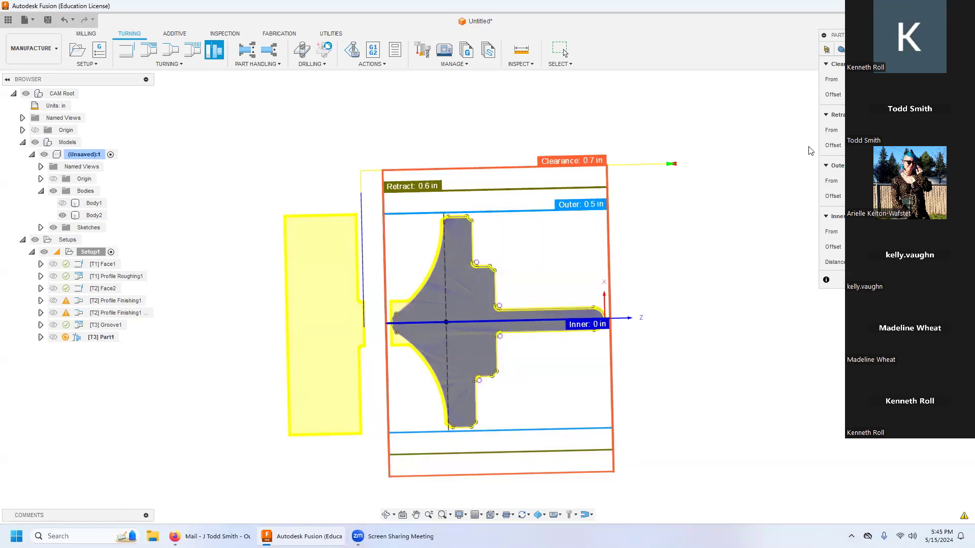
- Enable stock to leave for the parting cut and accept the operation to generate its toolpath
{"action": "left_click", "coordinate": [870, 49]}
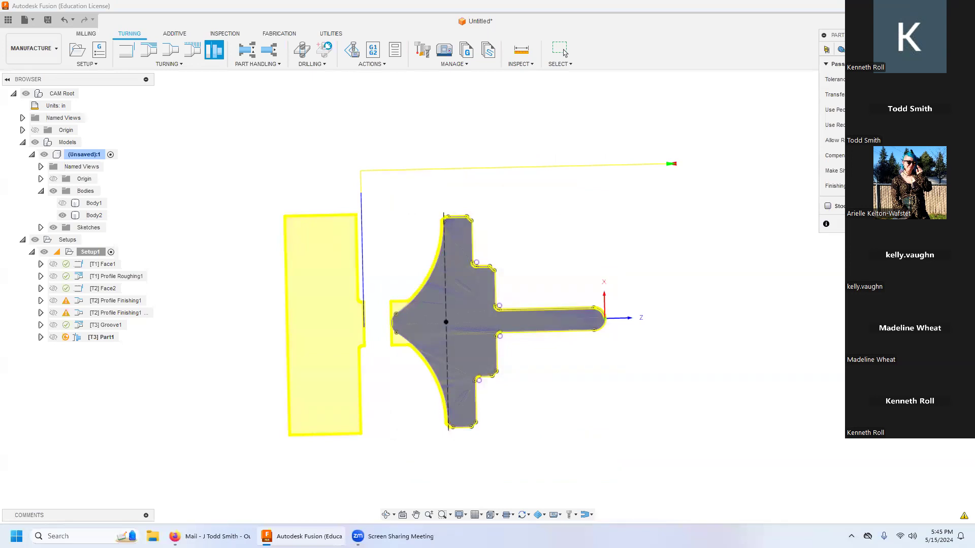
{"action": "left_click", "coordinate": [828, 205]}
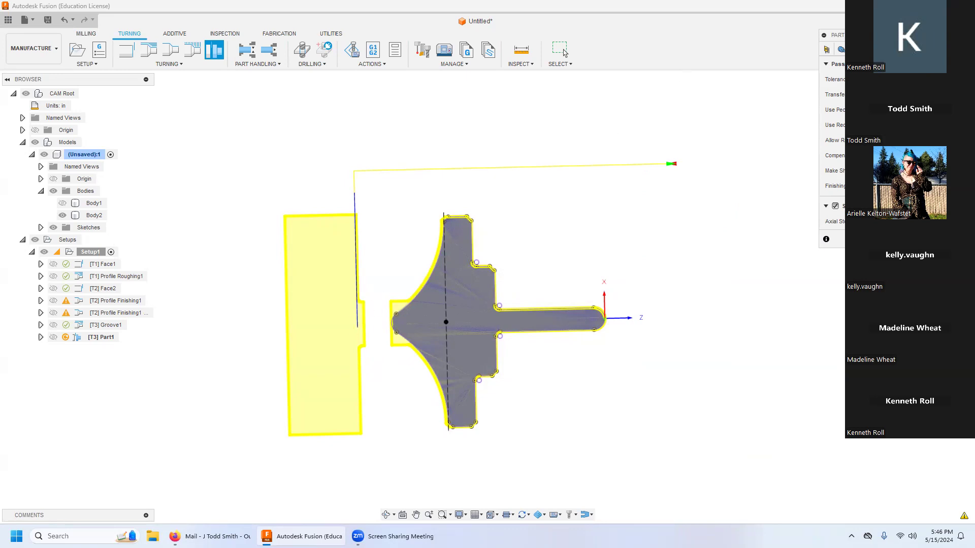
{"action": "left_click", "coordinate": [886, 50]}
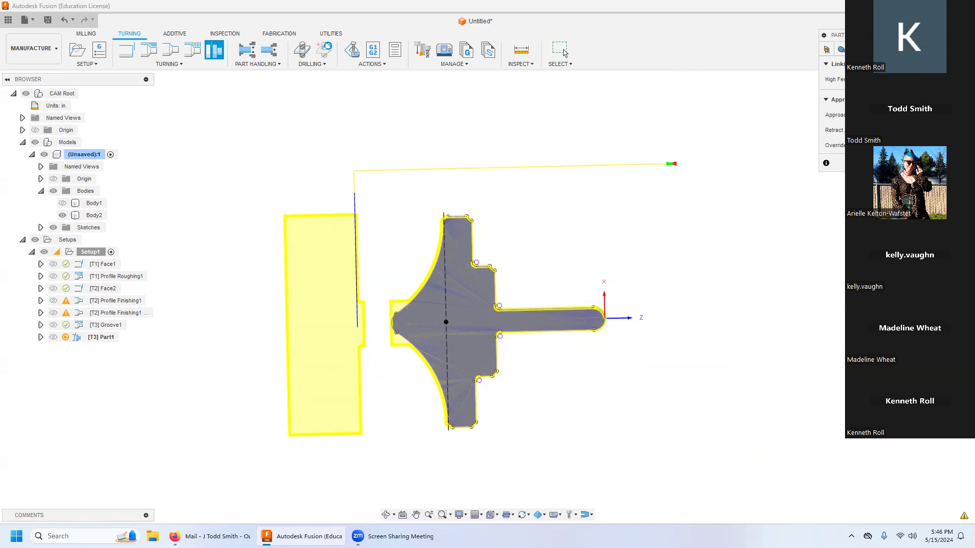
{"action": "key", "text": "Return"}
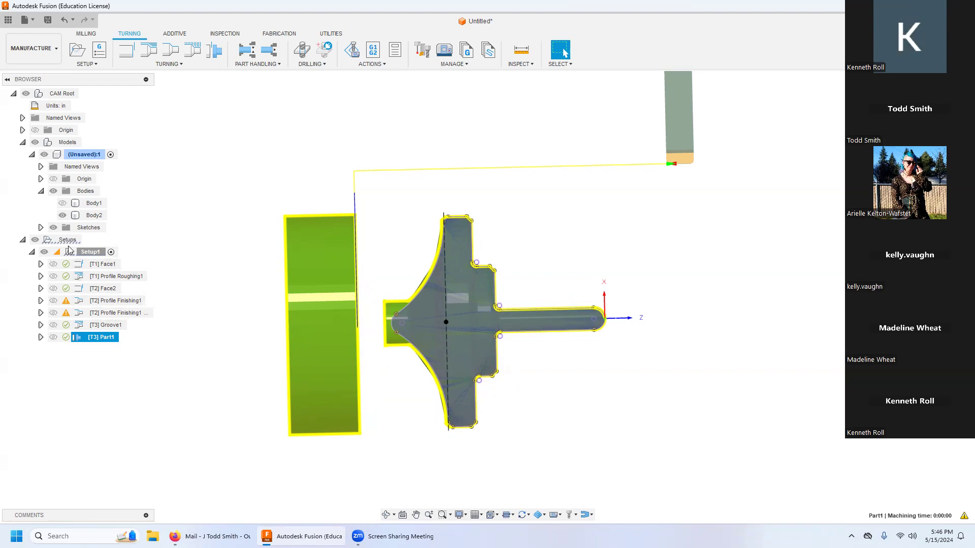
- Simulate all of Setup1's operations from facing through parting, then exit the simulation
{"action": "right_click", "coordinate": [87, 251]}
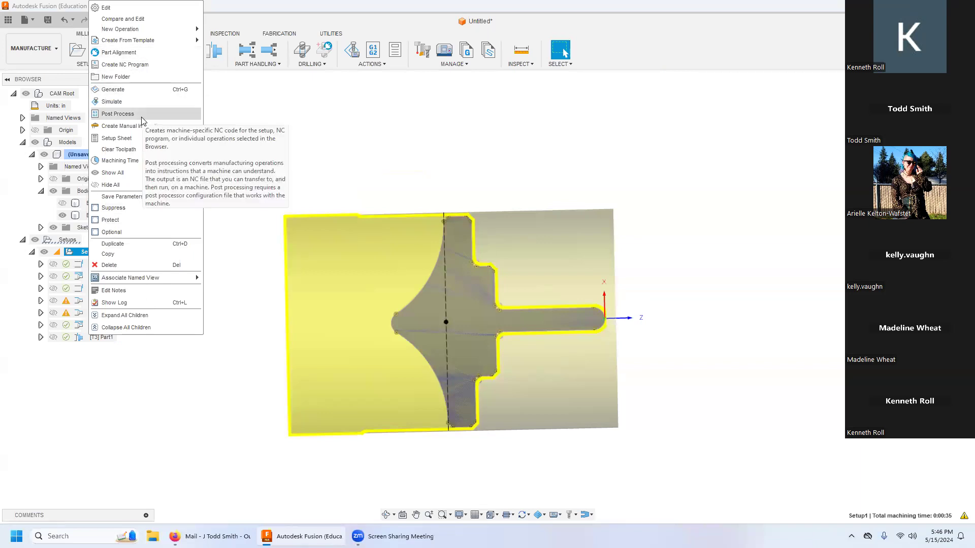
{"action": "left_click", "coordinate": [135, 99]}
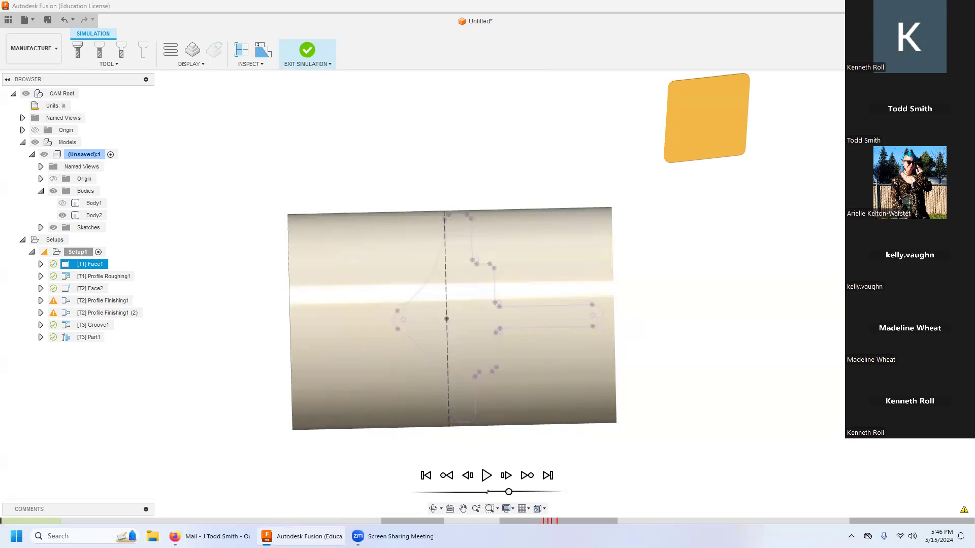
{"action": "left_click", "coordinate": [487, 475]}
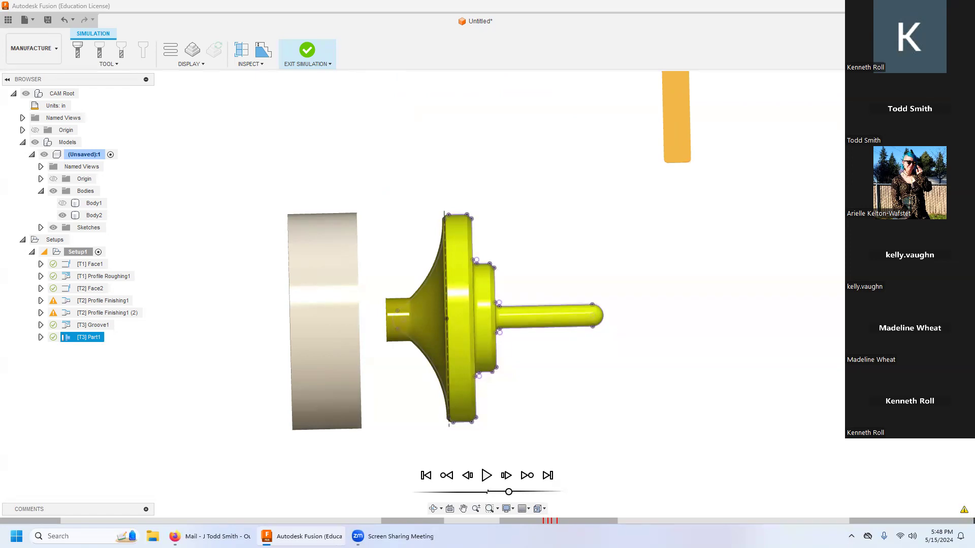
{"action": "left_click", "coordinate": [307, 53]}
- Save the document as Lathe 2 Top in the Spring 24 folder of project 215
{"action": "left_click", "coordinate": [47, 22]}
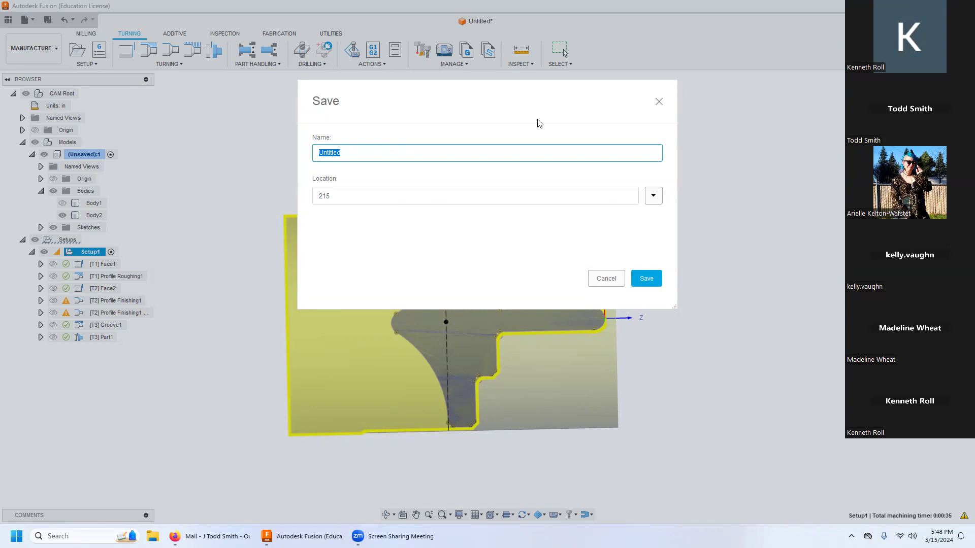
{"action": "left_click", "coordinate": [653, 197]}
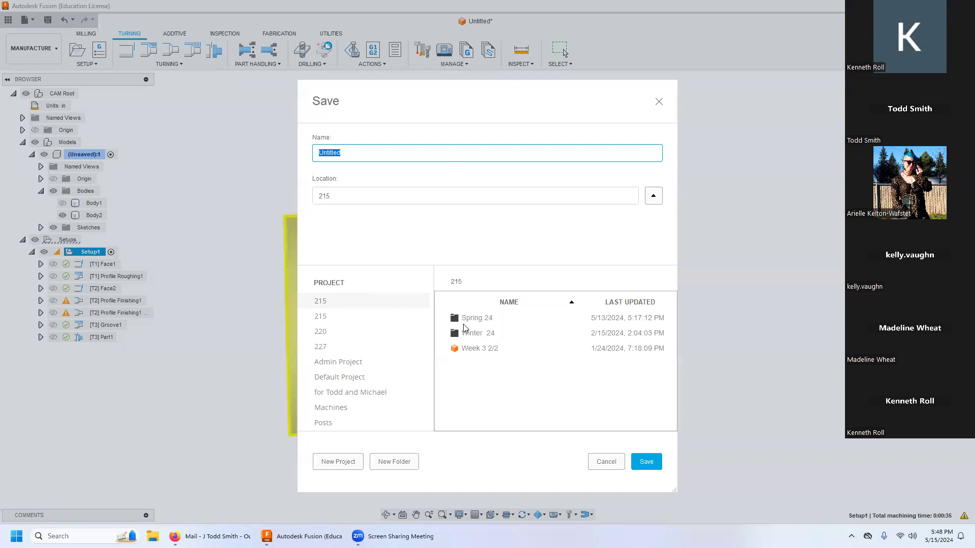
{"action": "double_click", "coordinate": [477, 318]}
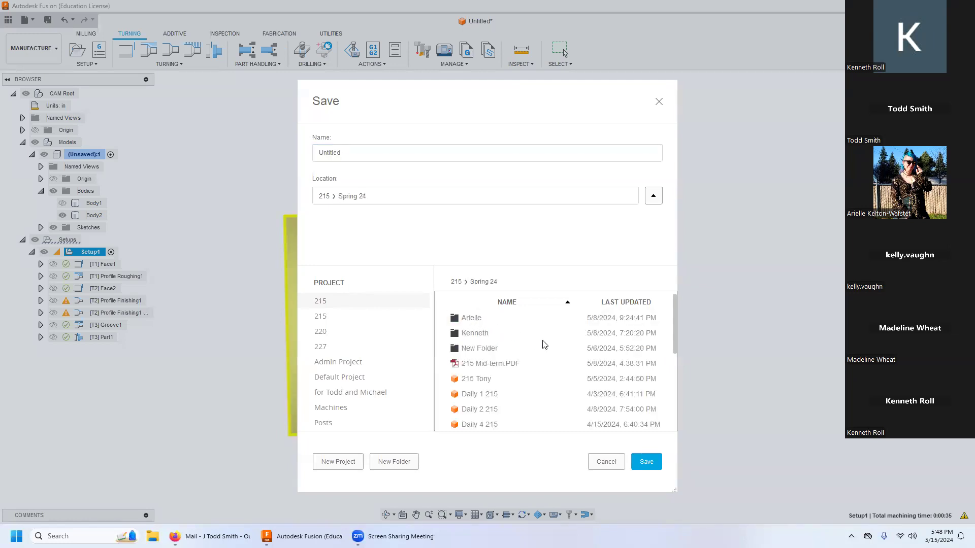
{"action": "left_click", "coordinate": [380, 155]}
{"action": "left_click_drag", "start_coordinate": [373, 154], "coordinate": [284, 156]}
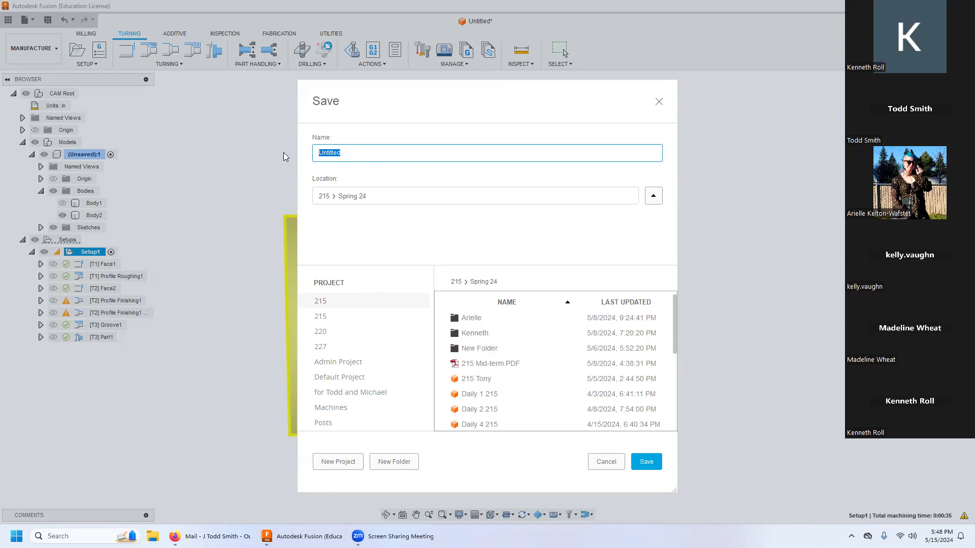
{"action": "type", "text": "Lathe 2 Op"}
{"action": "key", "text": "BackSpace"}
{"action": "key", "text": "BackSpace"}
{"action": "type", "text": "Top"}
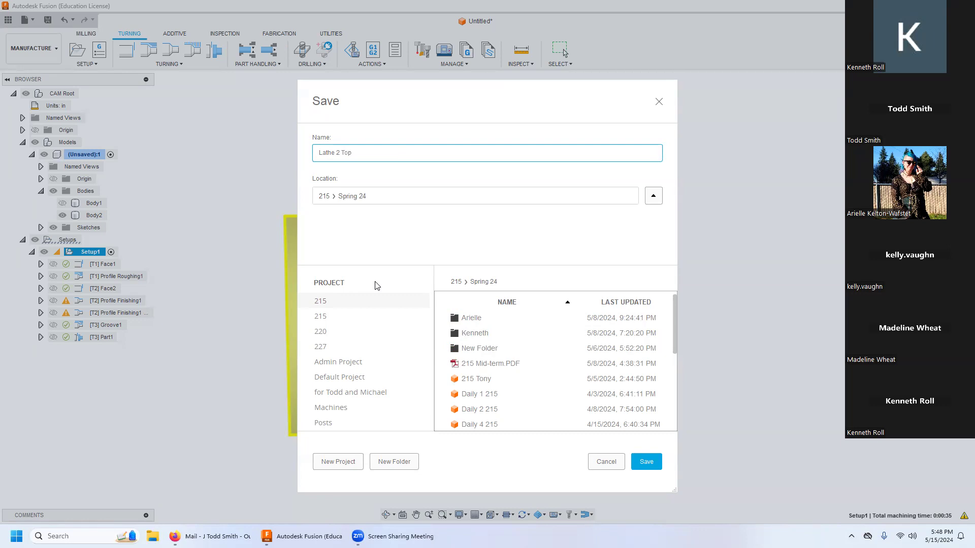
{"action": "left_click", "coordinate": [637, 473]}
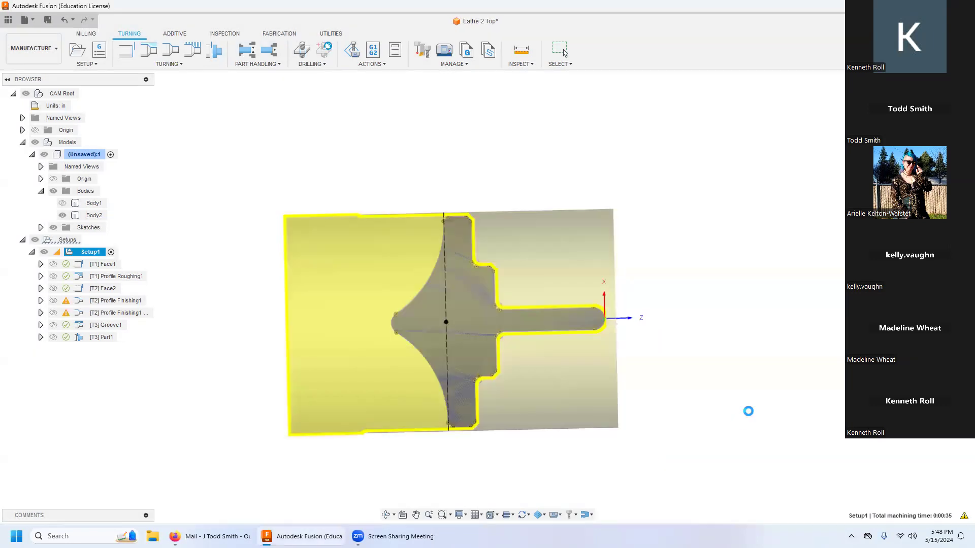
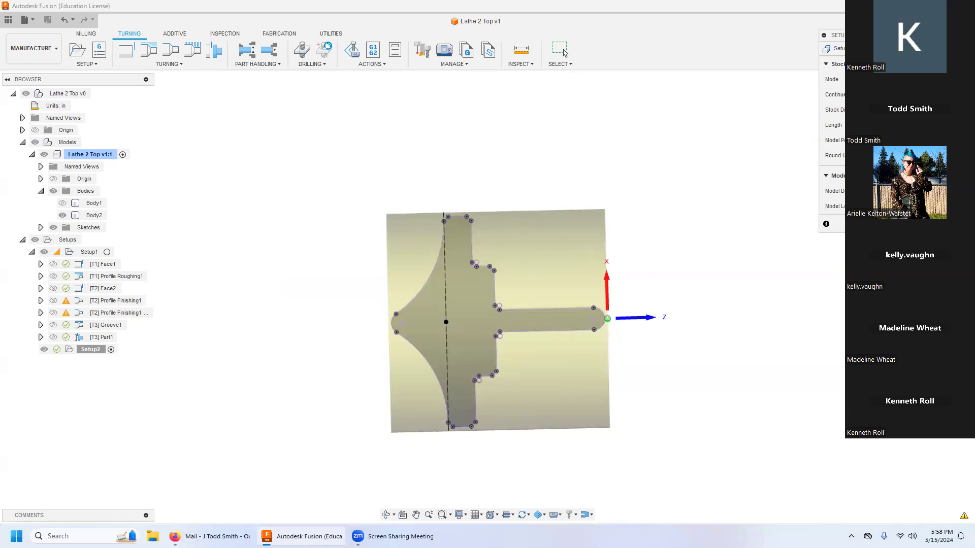
- Show Body1 instead of Body2 and flip Setup2's Z axis so it points out from the top's pointed tip
{"action": "left_click", "coordinate": [836, 51]}
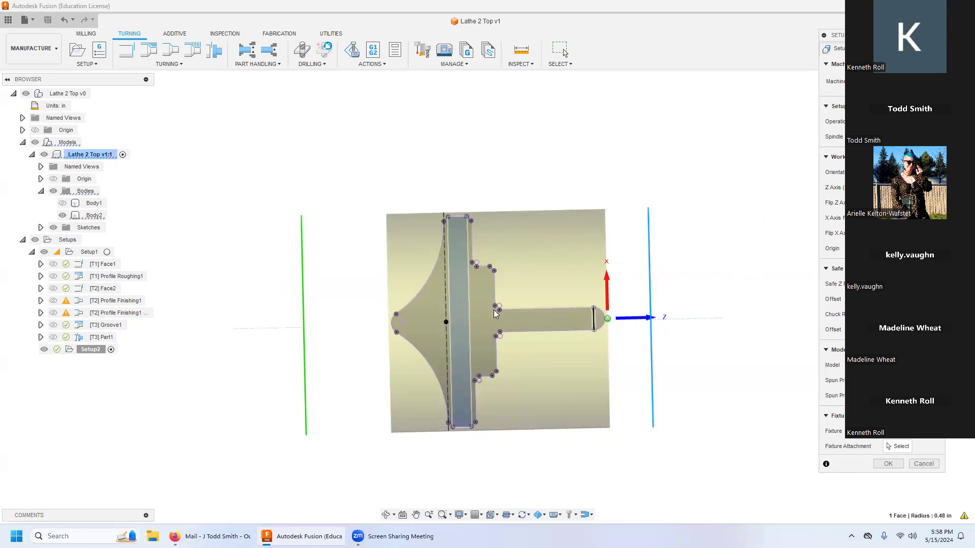
{"action": "middle_click_drag", "start_coordinate": [453, 316], "coordinate": [559, 324], "text": "shift"}
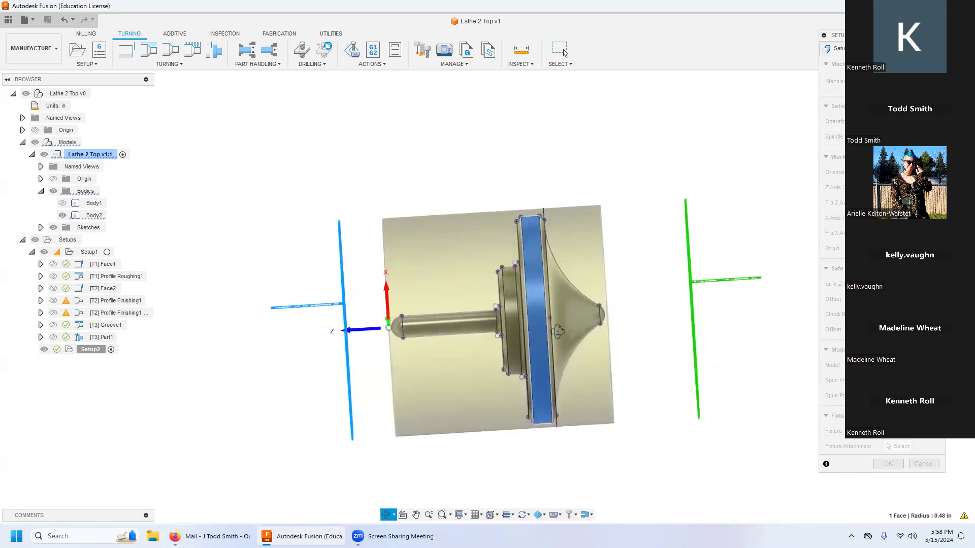
{"action": "left_click", "coordinate": [63, 215]}
{"action": "middle_click_drag", "start_coordinate": [289, 223], "coordinate": [288, 214], "text": "shift"}
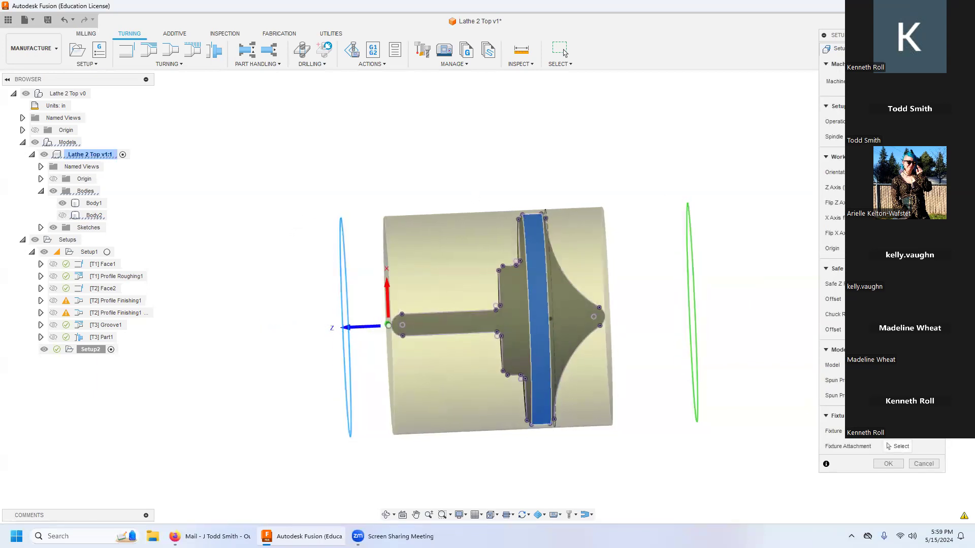
{"action": "left_click", "coordinate": [888, 203]}
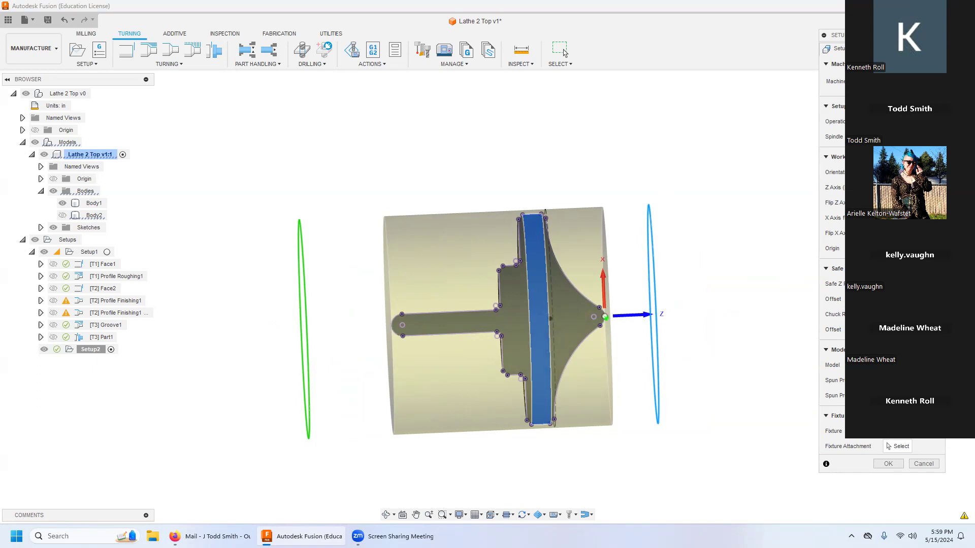
- Switch the stock's model position to an offset option and adjust the offset so the stock extends slightly past the pointed tip
{"action": "left_click", "coordinate": [867, 49]}
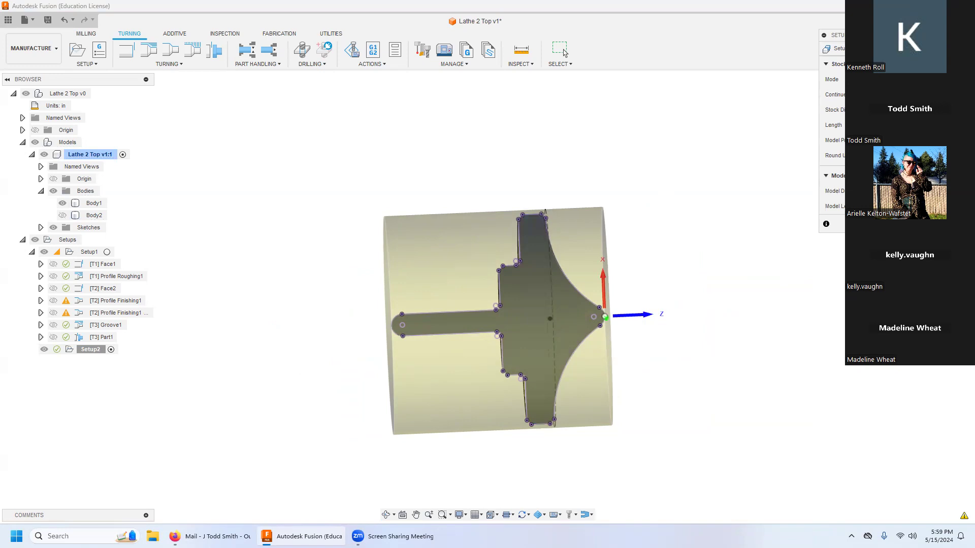
{"action": "left_click", "coordinate": [899, 152]}
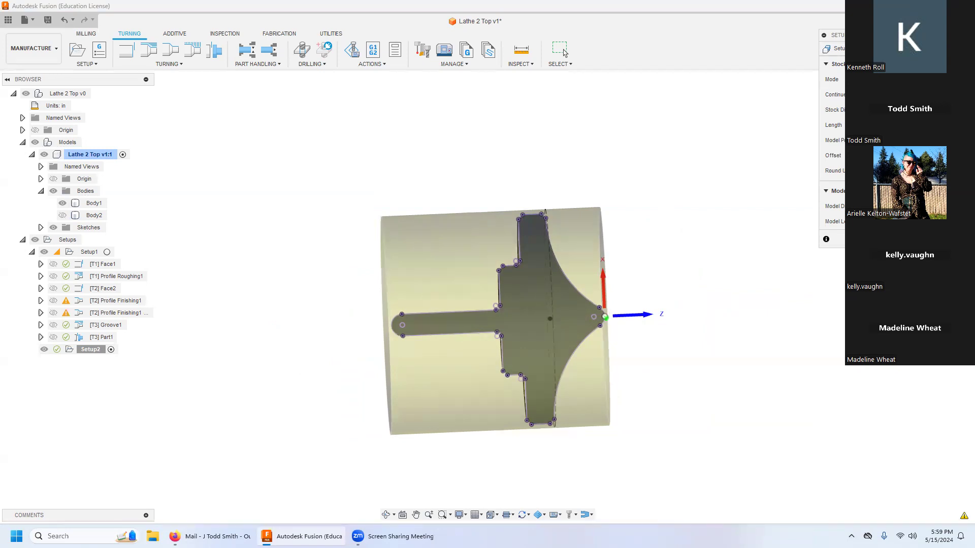
{"action": "type", "text": "5"}
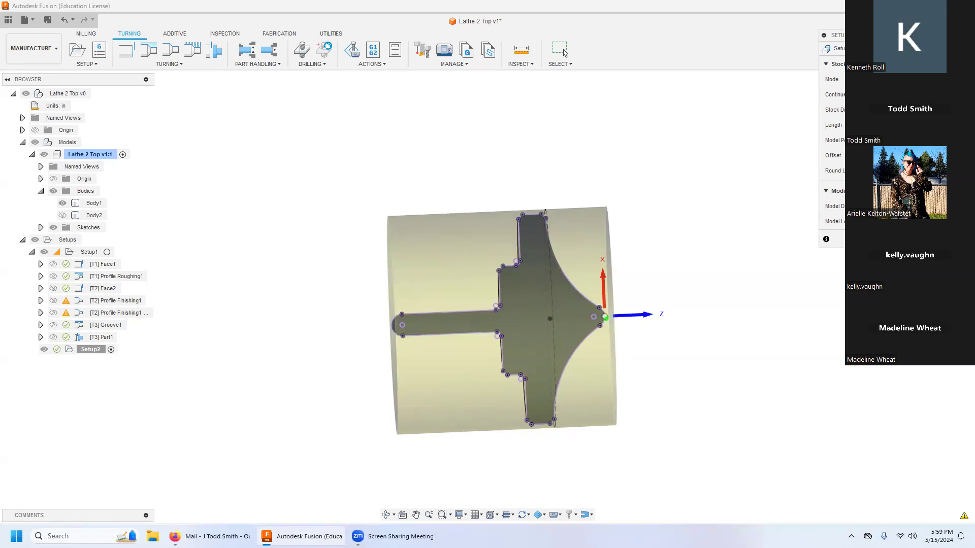
- Move Setup2's safe Z plane closer to the stock's front face, check the remaining setup settings and accept the setup
{"action": "left_click", "coordinate": [838, 50]}
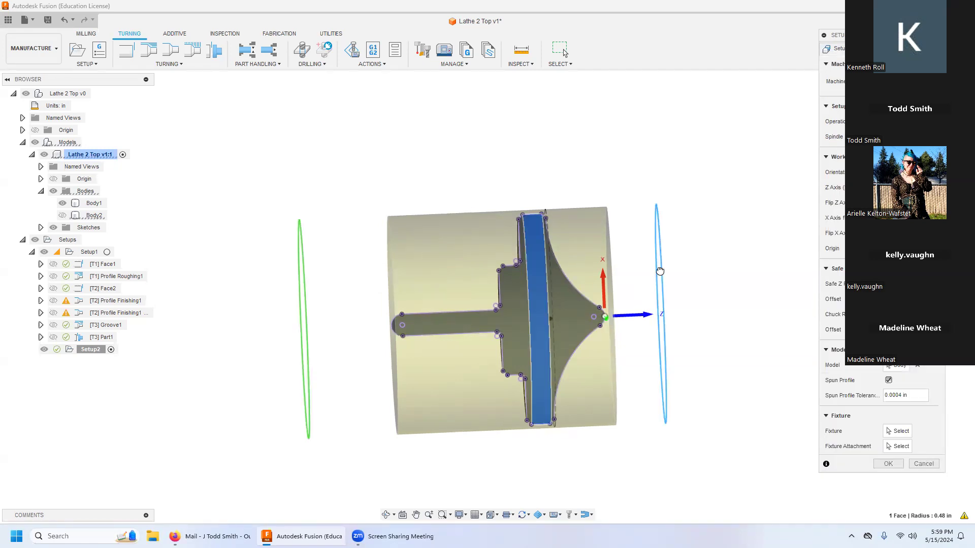
{"action": "left_click_drag", "start_coordinate": [643, 273], "coordinate": [637, 273]}
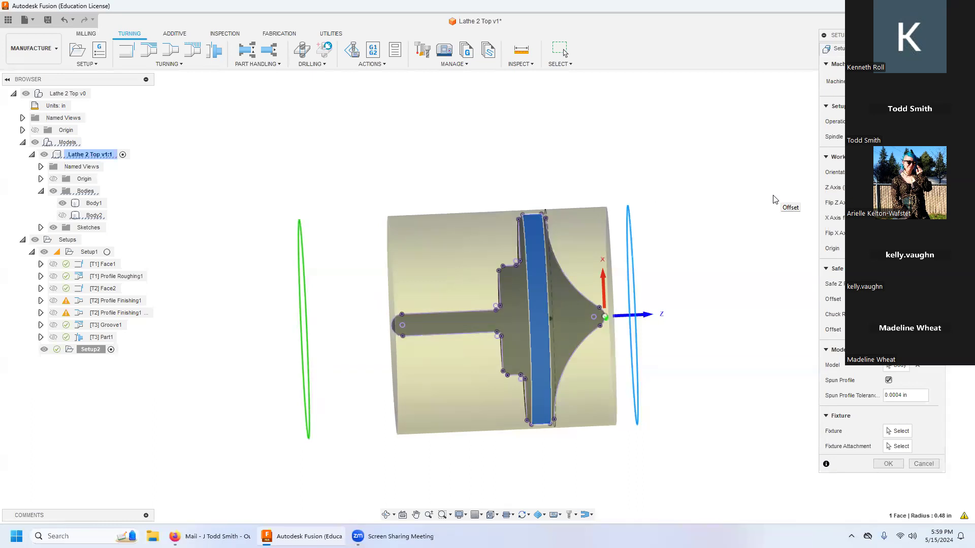
{"action": "left_click", "coordinate": [865, 49]}
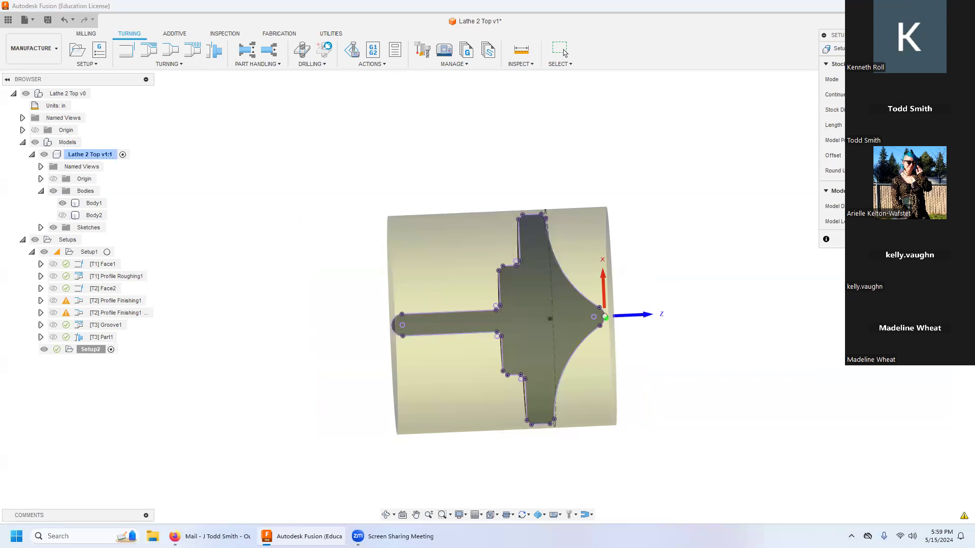
{"action": "left_click", "coordinate": [900, 48]}
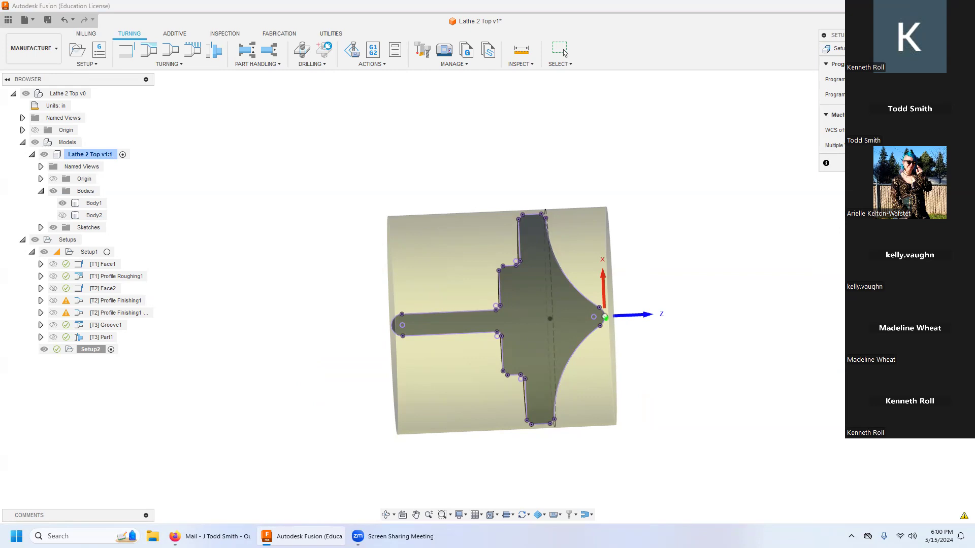
{"action": "left_click", "coordinate": [922, 163]}
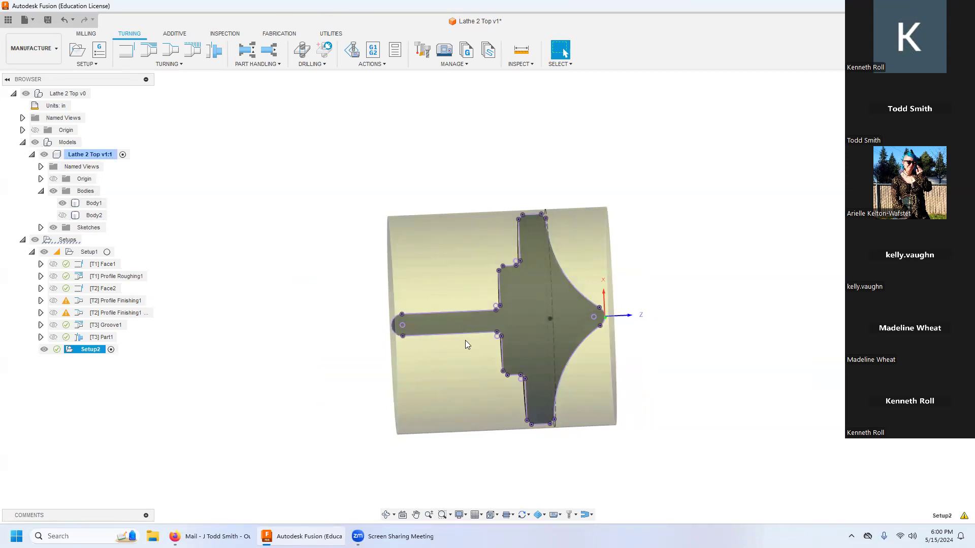
- Duplicate the Face1 operation in Setup1 and move the copy into Setup2
{"action": "middle_click_drag", "start_coordinate": [245, 305], "coordinate": [245, 304], "text": "shift"}
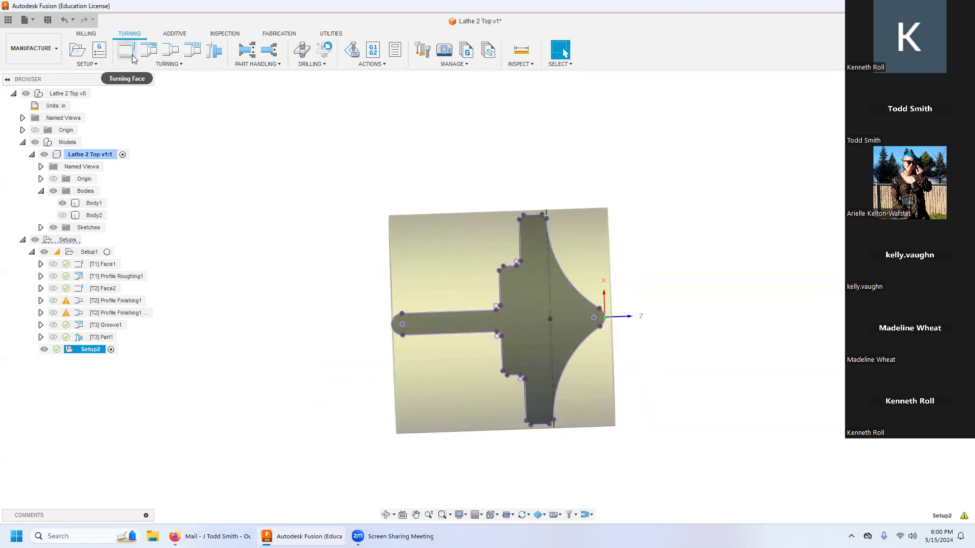
{"action": "left_click", "coordinate": [103, 265]}
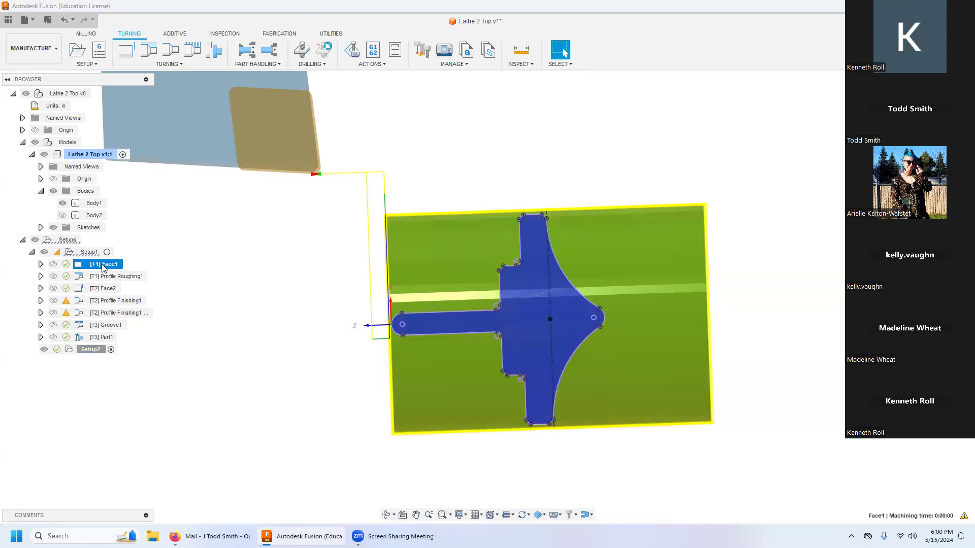
{"action": "right_click", "coordinate": [103, 268]}
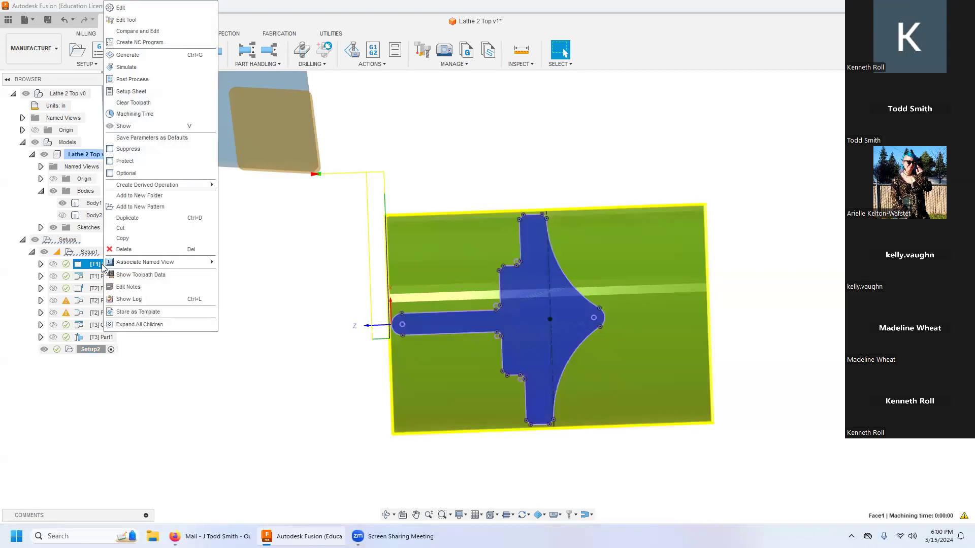
{"action": "left_click", "coordinate": [141, 219]}
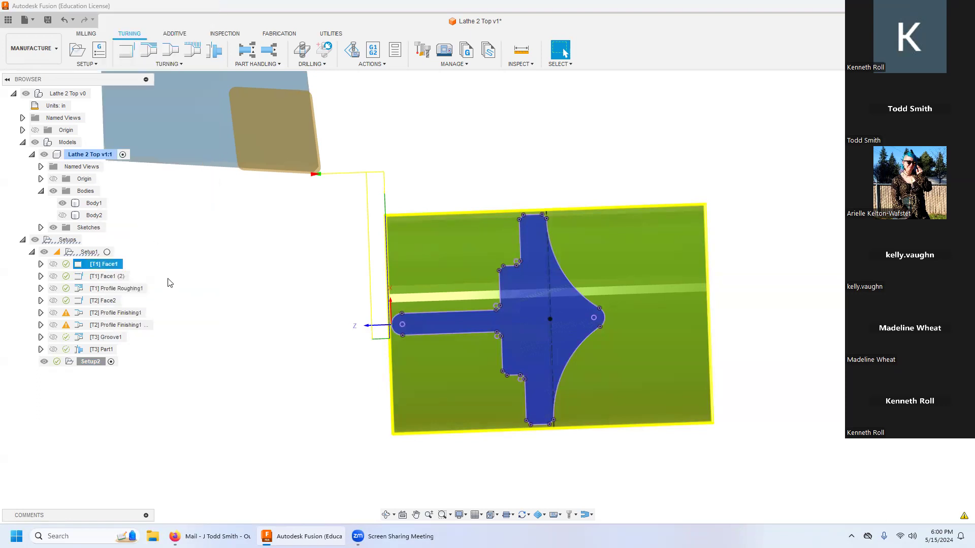
{"action": "left_click", "coordinate": [106, 277]}
{"action": "left_click_drag", "start_coordinate": [105, 278], "coordinate": [83, 363]}
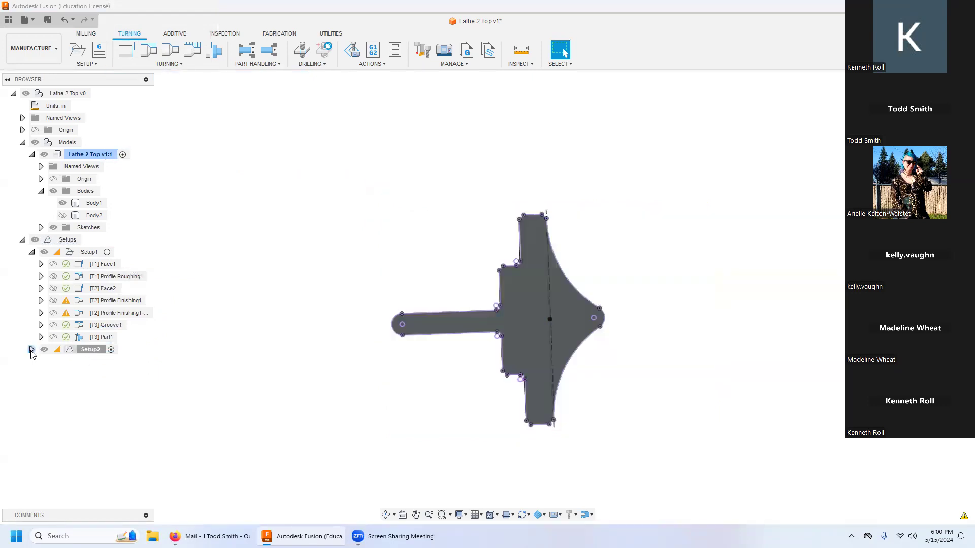
- Edit the copied Face1 (2) operation in Setup2 and accept it to generate its toolpath
{"action": "left_click", "coordinate": [32, 350]}
{"action": "left_click", "coordinate": [98, 361]}
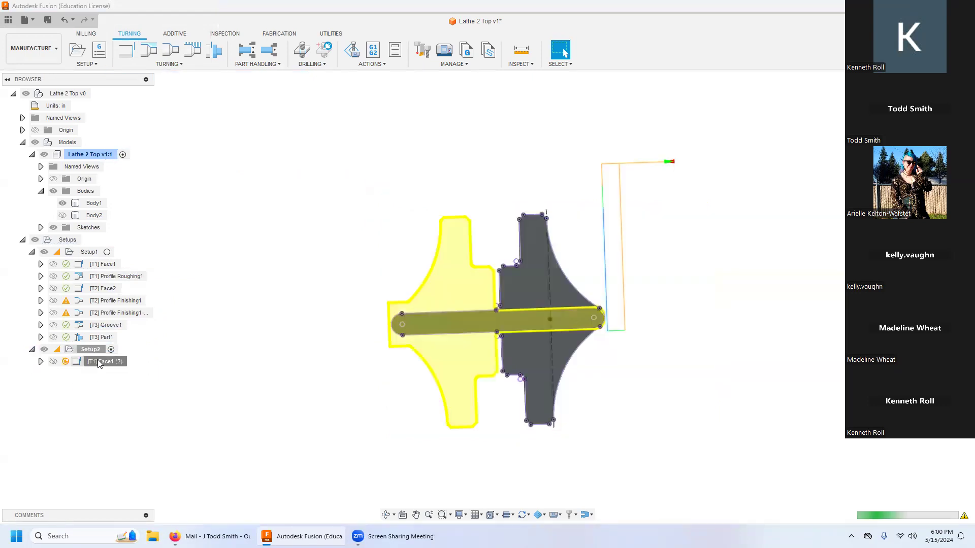
{"action": "right_click", "coordinate": [100, 363]}
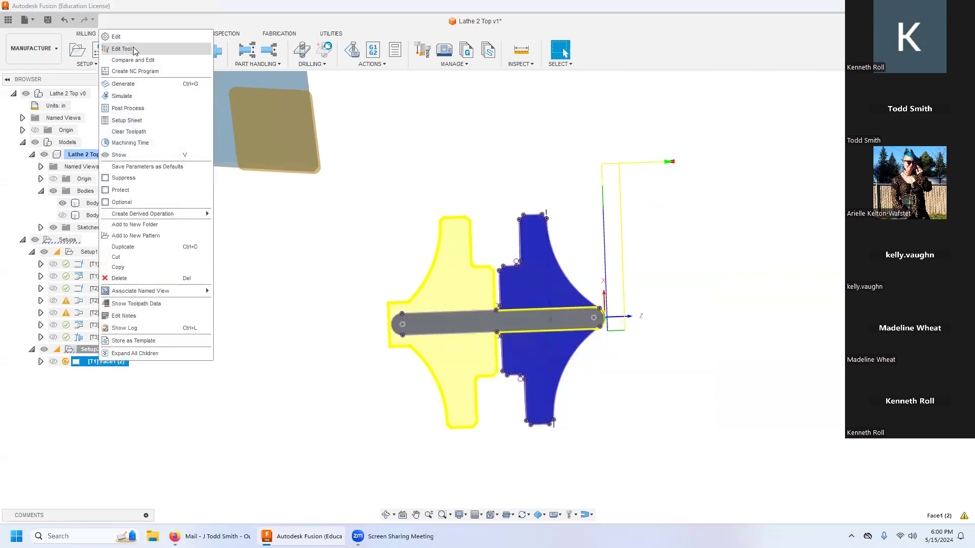
{"action": "left_click", "coordinate": [117, 36]}
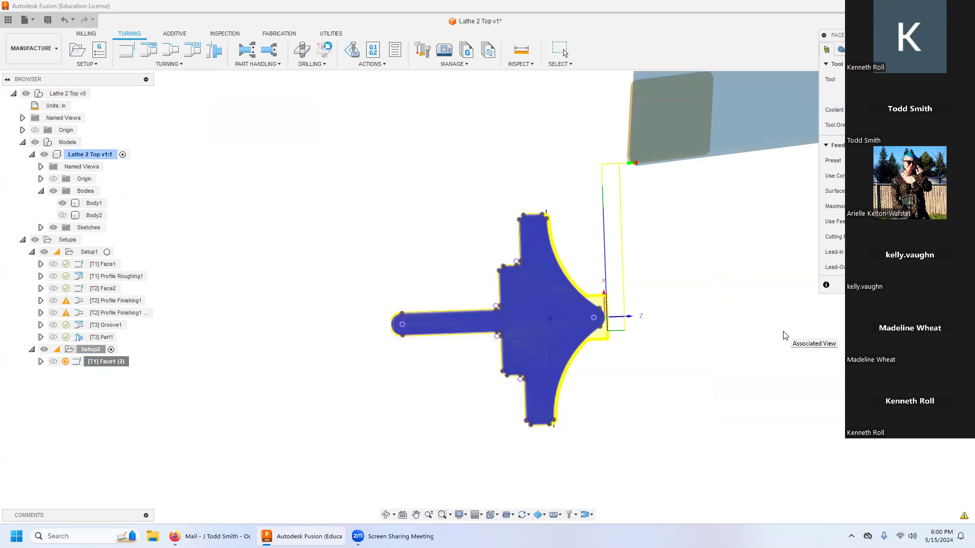
{"action": "left_click", "coordinate": [928, 285]}
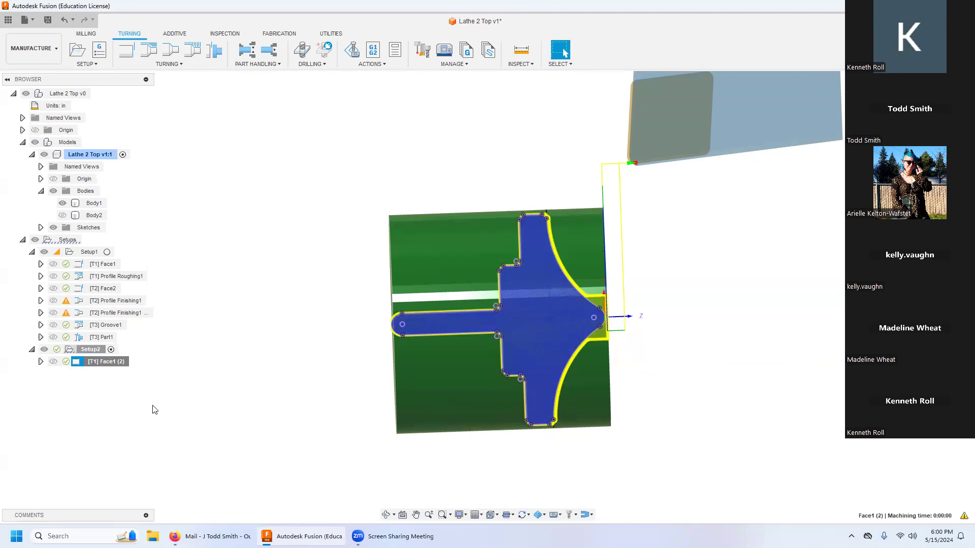
- Duplicate Setup1's Profile Roughing1 operation and move the copy into Setup2 below the copied face operation
{"action": "mouse_move", "coordinate": [123, 281]}
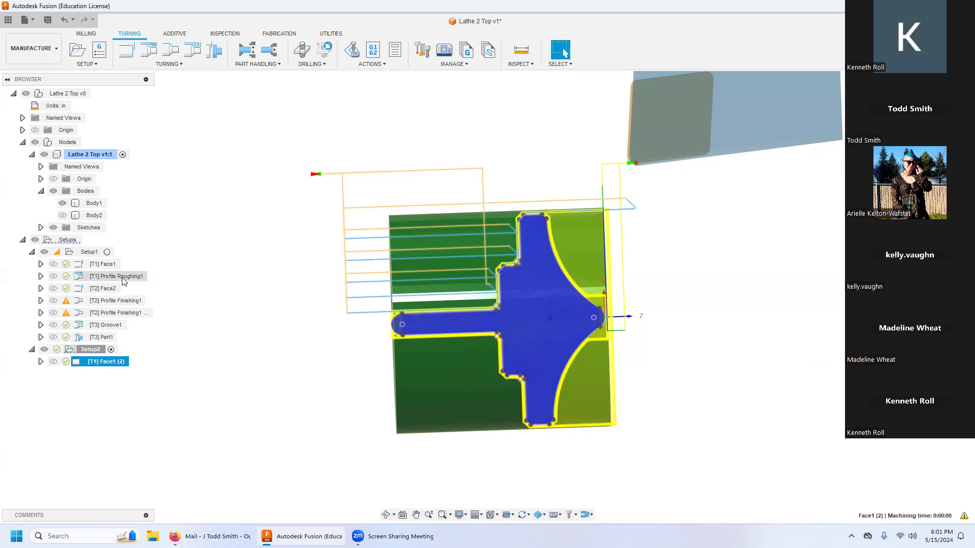
{"action": "left_click", "coordinate": [123, 280]}
{"action": "right_click", "coordinate": [123, 281]}
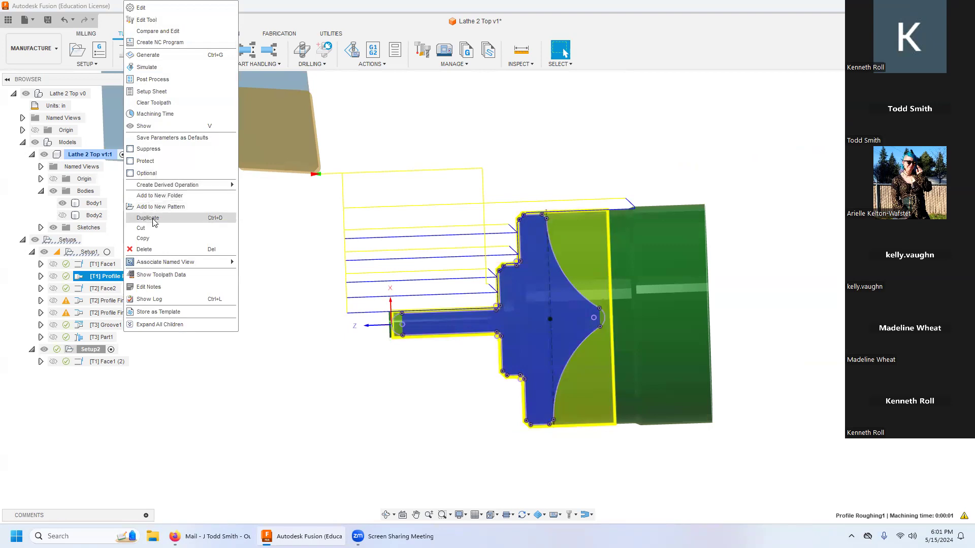
{"action": "left_click", "coordinate": [272, 370]}
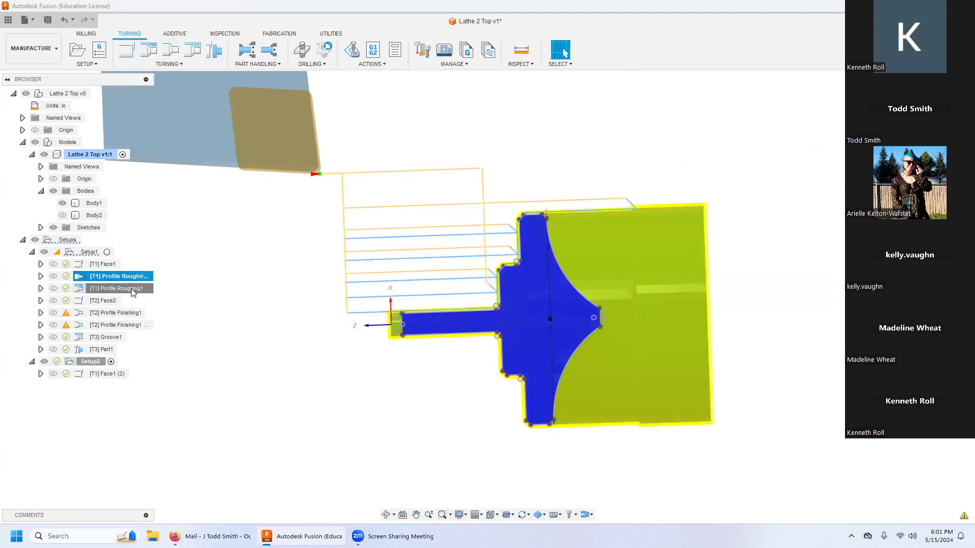
{"action": "left_click_drag", "start_coordinate": [137, 294], "coordinate": [112, 384]}
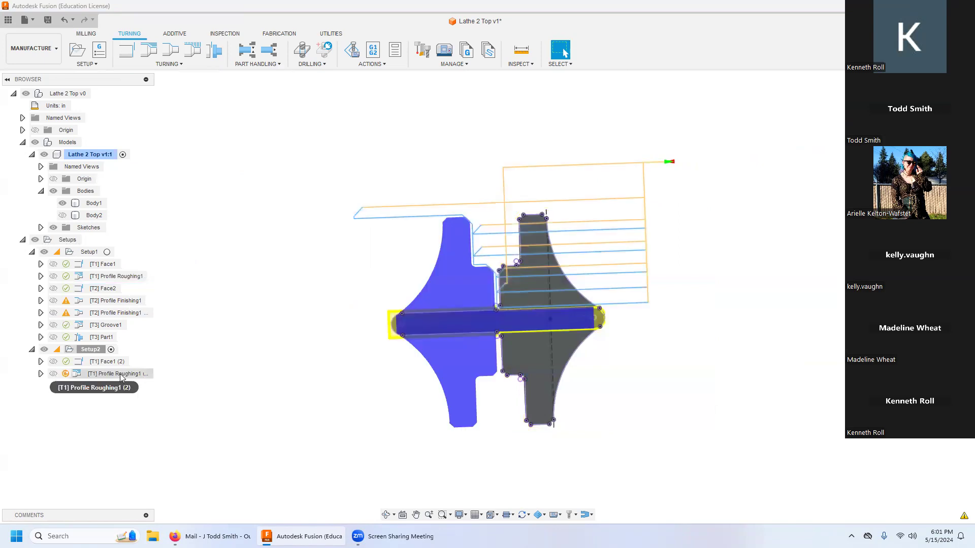
- Edit the copied Profile Roughing1 (2) operation and reduce its outer radius to 0.1 in
{"action": "right_click", "coordinate": [120, 378]}
{"action": "left_click", "coordinate": [143, 47]}
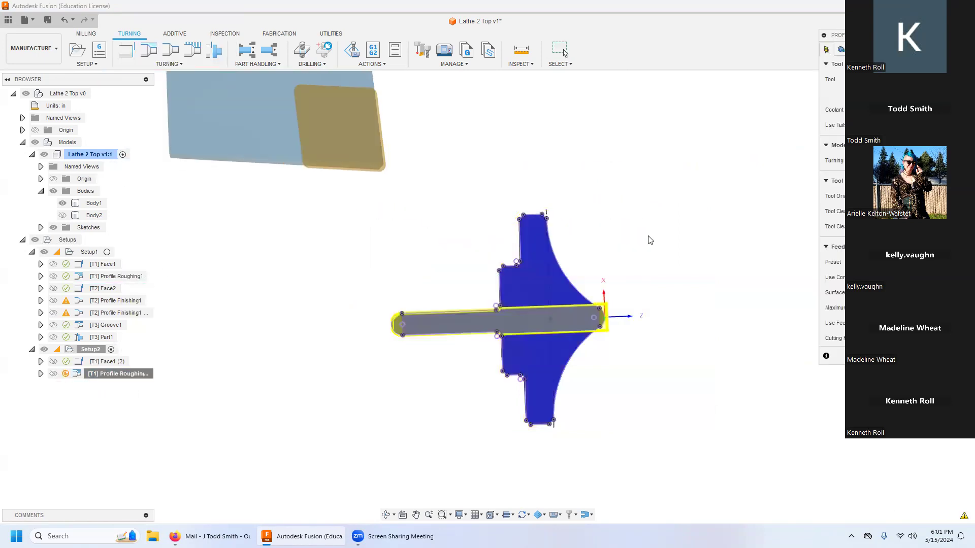
{"action": "left_click", "coordinate": [856, 50]}
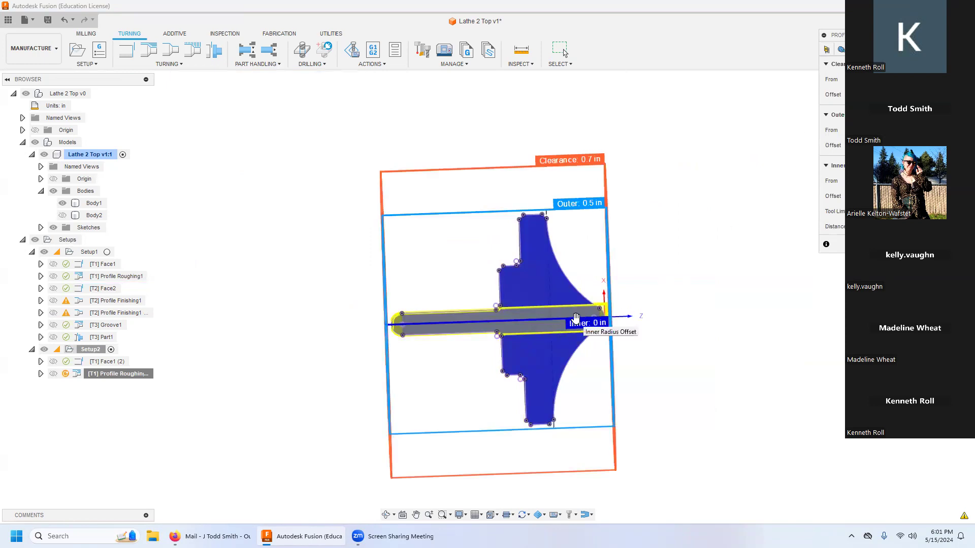
{"action": "mouse_move", "coordinate": [576, 318]}
{"action": "left_mouse_down"}
{"action": "mouse_move", "coordinate": [582, 213]}
{"action": "mouse_move", "coordinate": [592, 325]}
{"action": "left_mouse_up"}
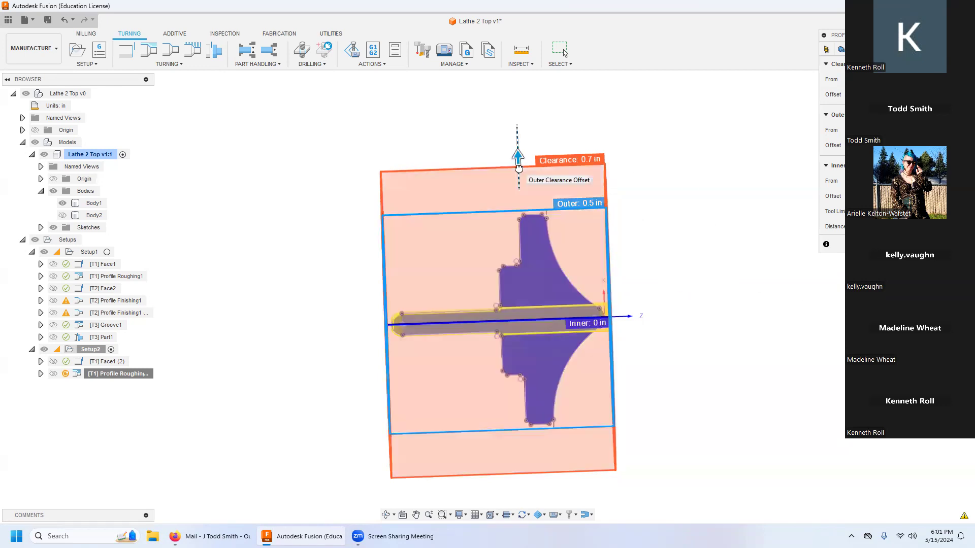
{"action": "mouse_move", "coordinate": [518, 167]}
{"action": "left_mouse_down"}
{"action": "mouse_move", "coordinate": [522, 206]}
{"action": "mouse_move", "coordinate": [518, 161]}
{"action": "mouse_move", "coordinate": [528, 176]}
{"action": "left_mouse_up"}
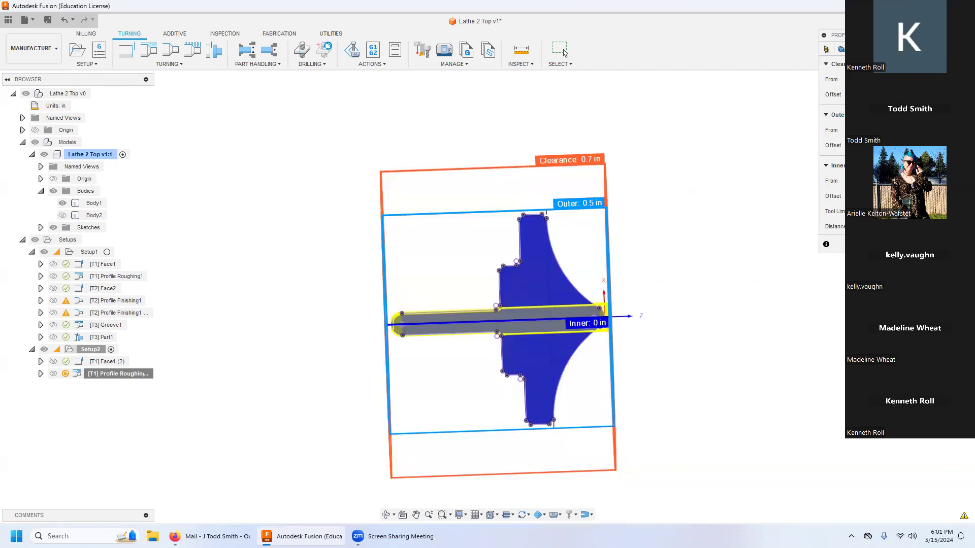
{"action": "left_click", "coordinate": [871, 49]}
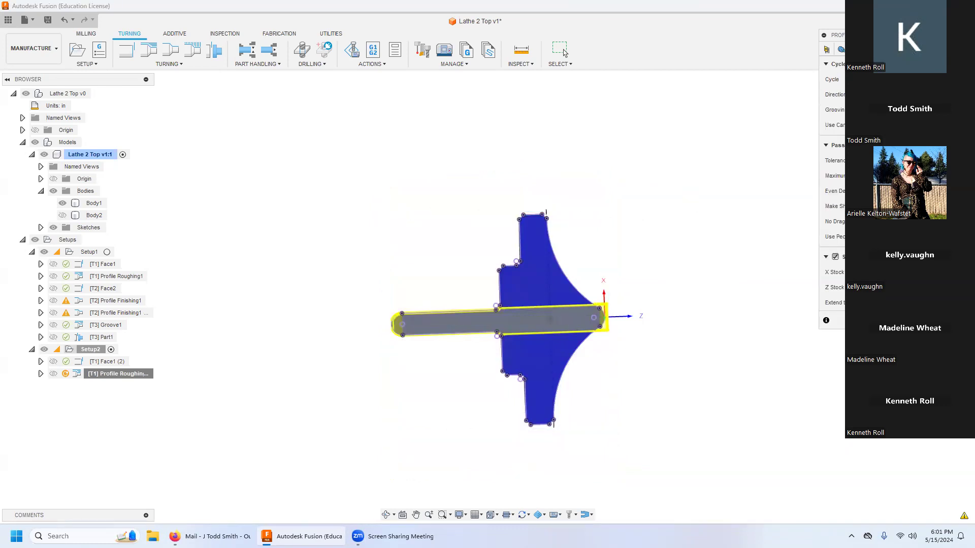
{"action": "left_click", "coordinate": [856, 49]}
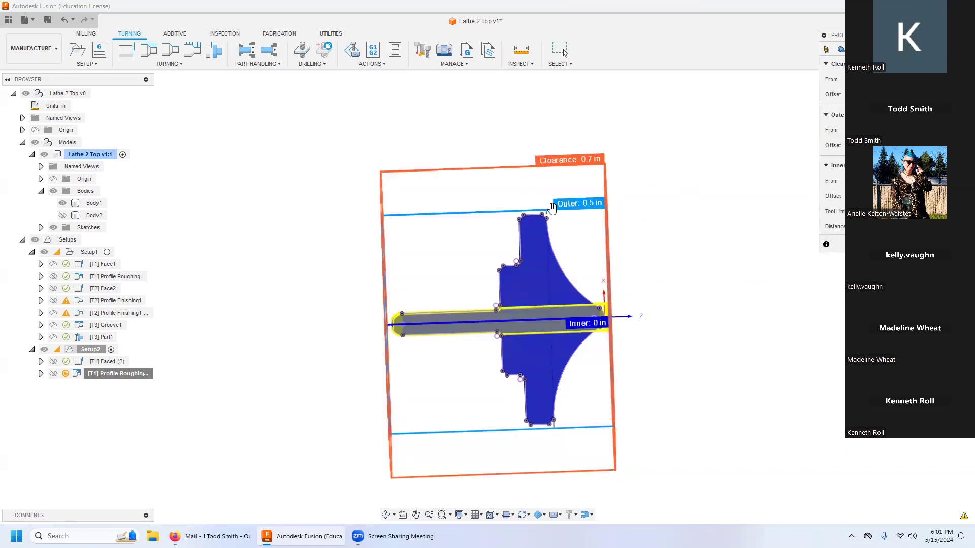
{"action": "left_click_drag", "start_coordinate": [562, 231], "coordinate": [589, 291]}
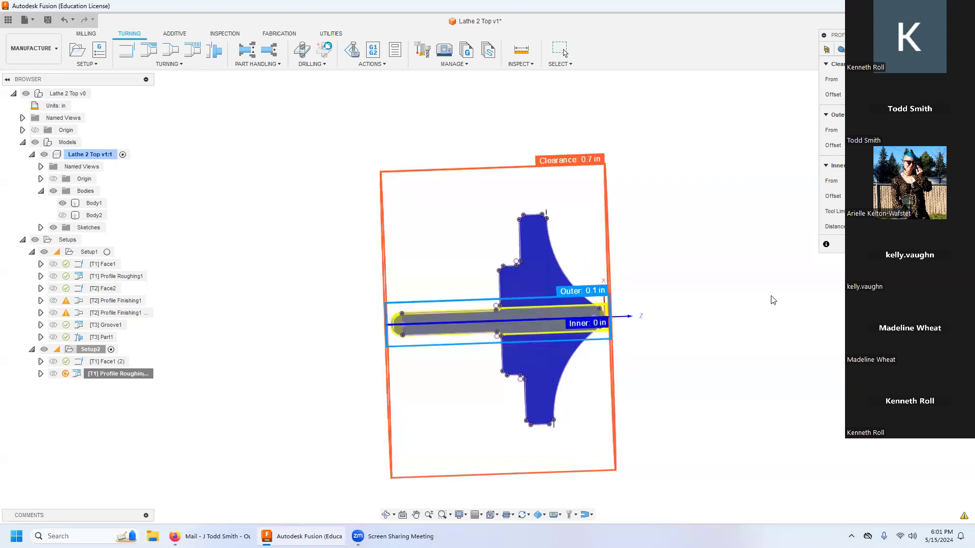
- Move the copied roughing operation's back confinement boundary to just in front of the top's wide rim, and review its radii and passes settings
{"action": "left_click", "coordinate": [842, 50]}
{"action": "left_click_drag", "start_coordinate": [365, 259], "coordinate": [565, 264]}
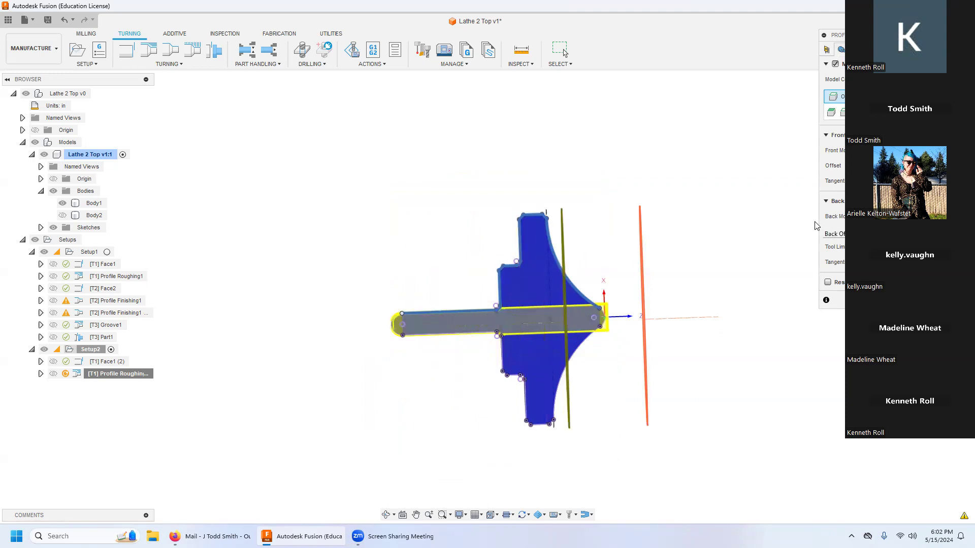
{"action": "left_click", "coordinate": [856, 49]}
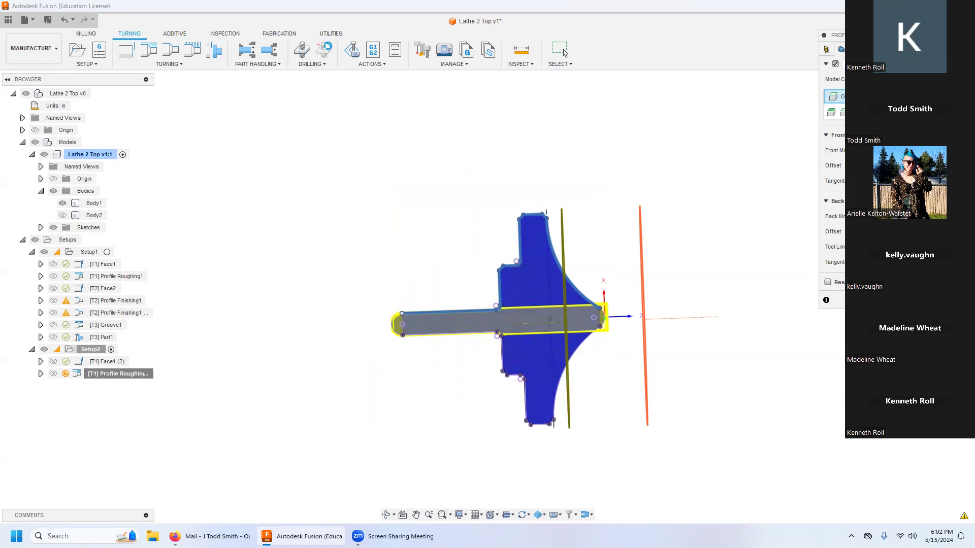
{"action": "left_click", "coordinate": [871, 49]}
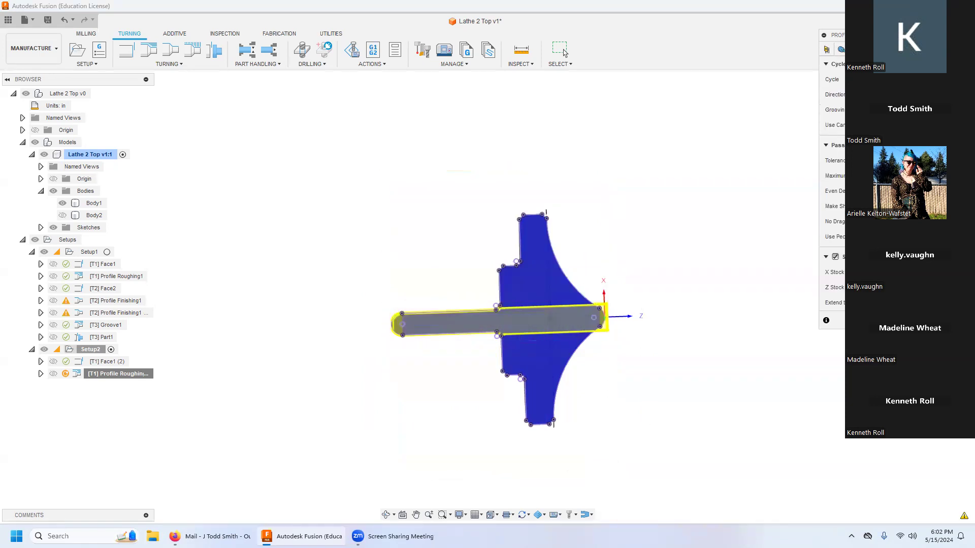
- Limit the copied roughing operation's model contour to the tip arc and the concave flank, and accept it to generate the toolpath
{"action": "left_click", "coordinate": [841, 49]}
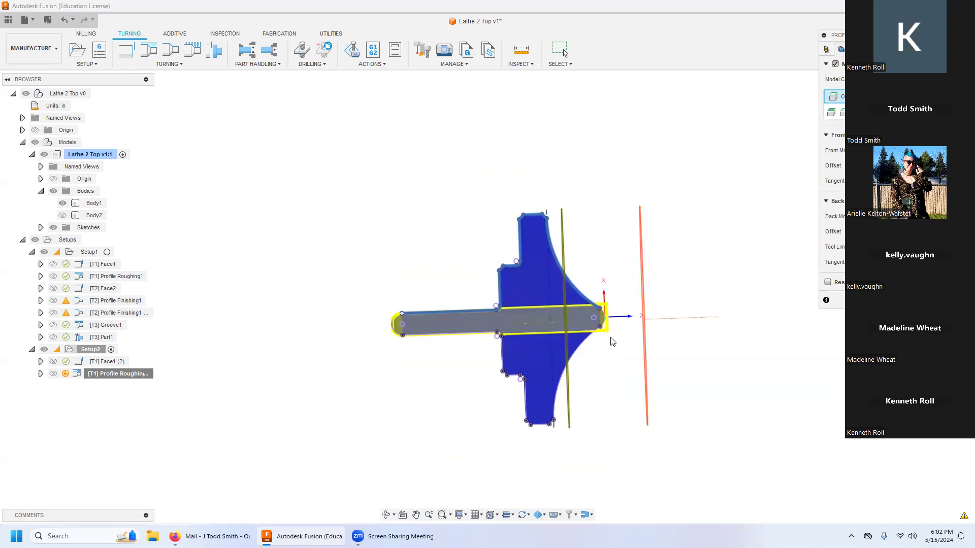
{"action": "scroll", "coordinate": [609, 335], "scroll_direction": "up", "scroll_amount": 3}
{"action": "scroll", "coordinate": [609, 335], "scroll_direction": "up", "scroll_amount": 2}
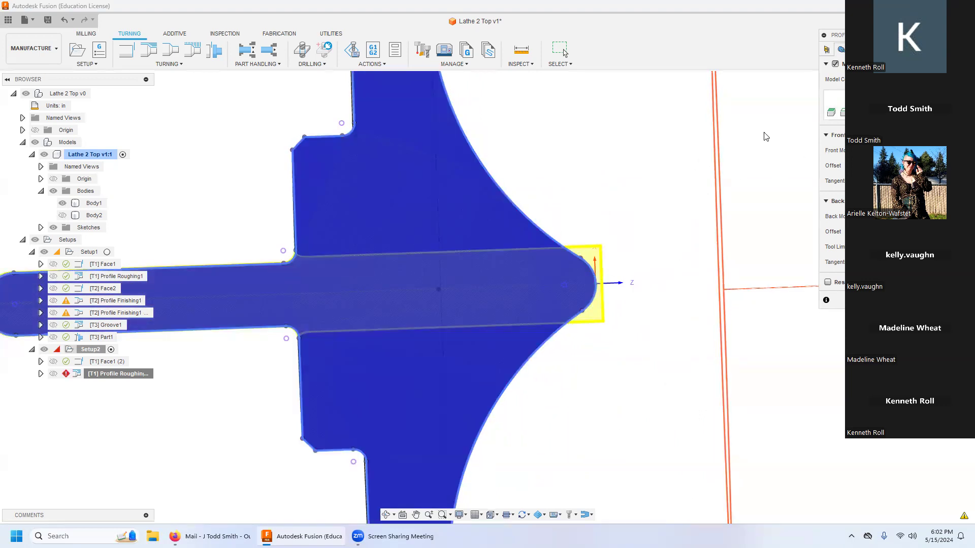
{"action": "left_click", "coordinate": [589, 267]}
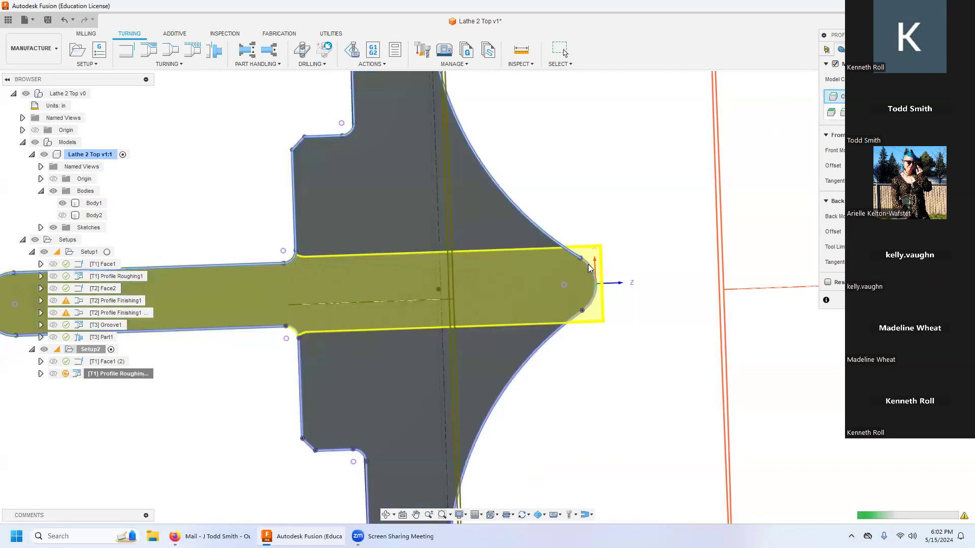
{"action": "scroll", "coordinate": [663, 311], "scroll_direction": "down", "scroll_amount": 3}
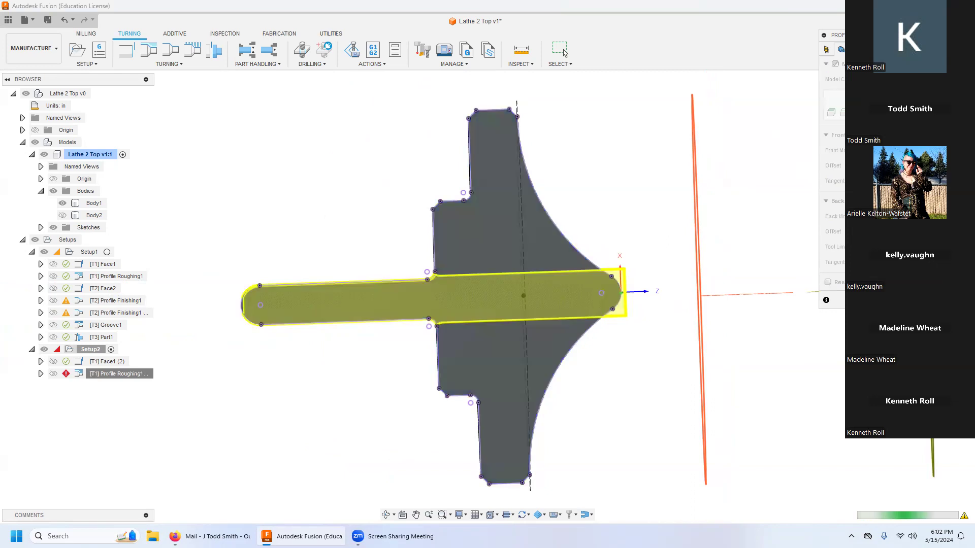
{"action": "left_click", "coordinate": [607, 277]}
{"action": "left_click", "coordinate": [607, 277]}
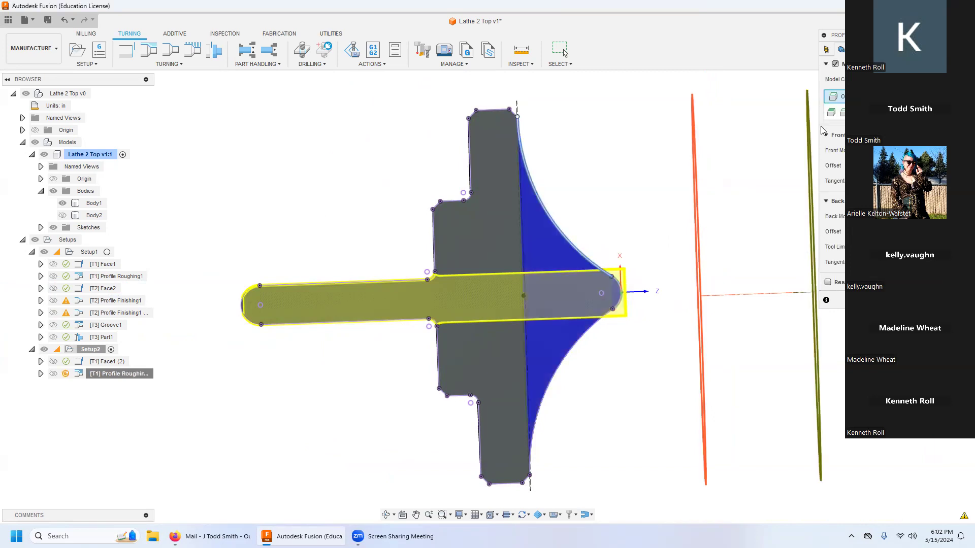
{"action": "left_click", "coordinate": [870, 49]}
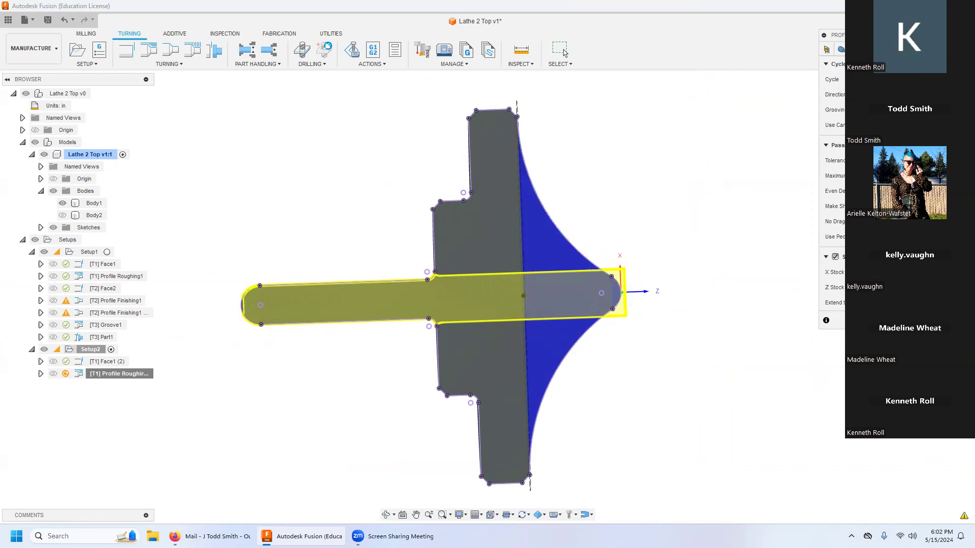
{"action": "key", "text": "Return"}
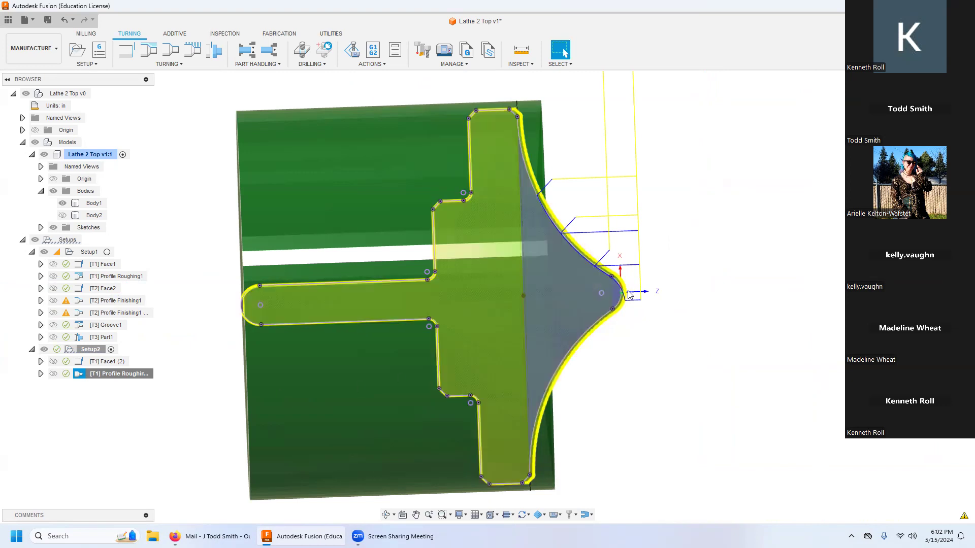
- Reopen the copied Profile Roughing1 (2) operation to review its radii settings, and close it again
{"action": "scroll", "coordinate": [628, 303], "scroll_direction": "down", "scroll_amount": 2}
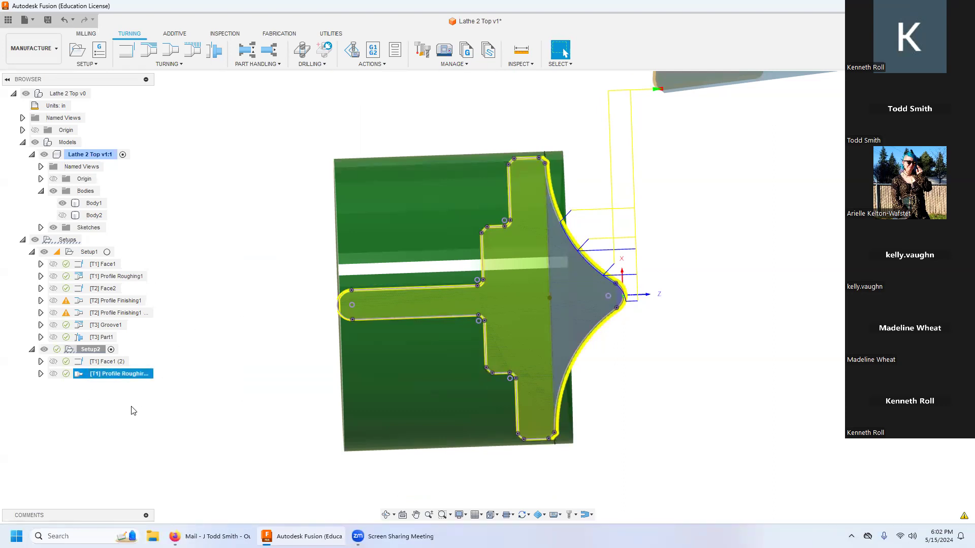
{"action": "right_click", "coordinate": [117, 374]}
{"action": "left_click", "coordinate": [133, 48]}
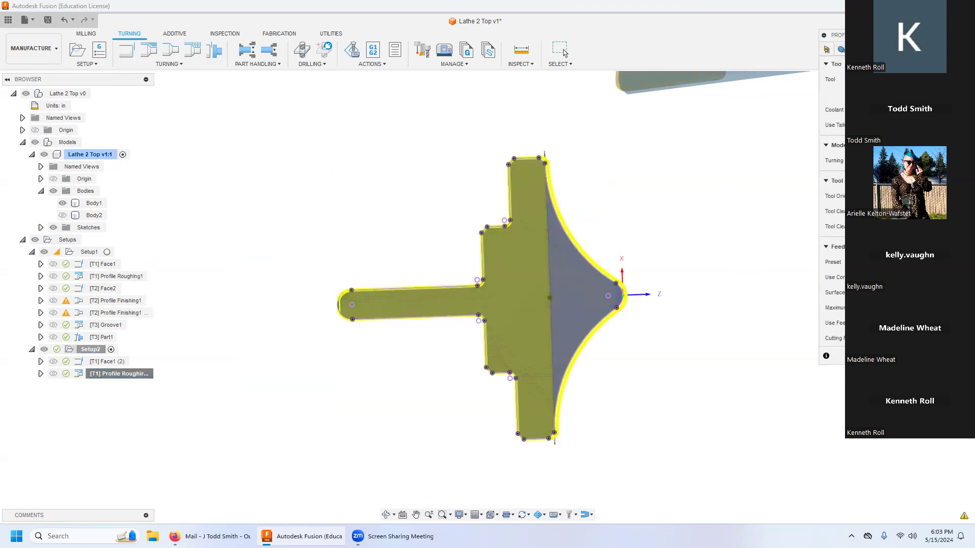
{"action": "left_click", "coordinate": [856, 49]}
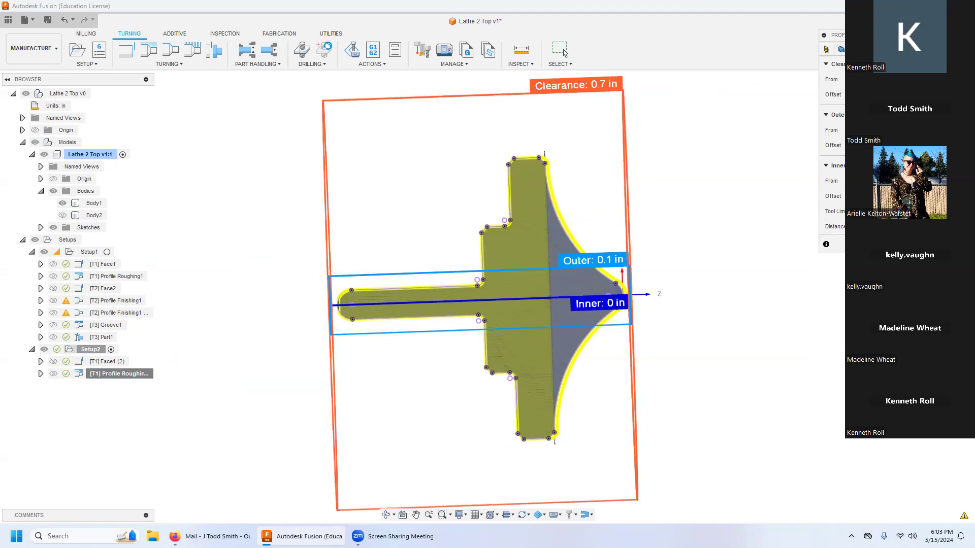
{"action": "left_click", "coordinate": [926, 244]}
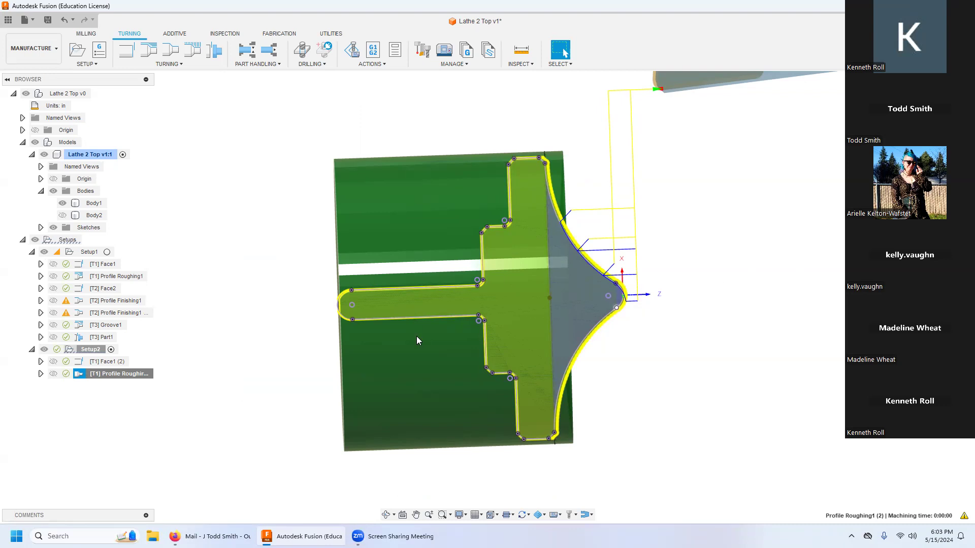
{"action": "middle_click_drag", "start_coordinate": [277, 351], "coordinate": [277, 348], "text": "shift"}
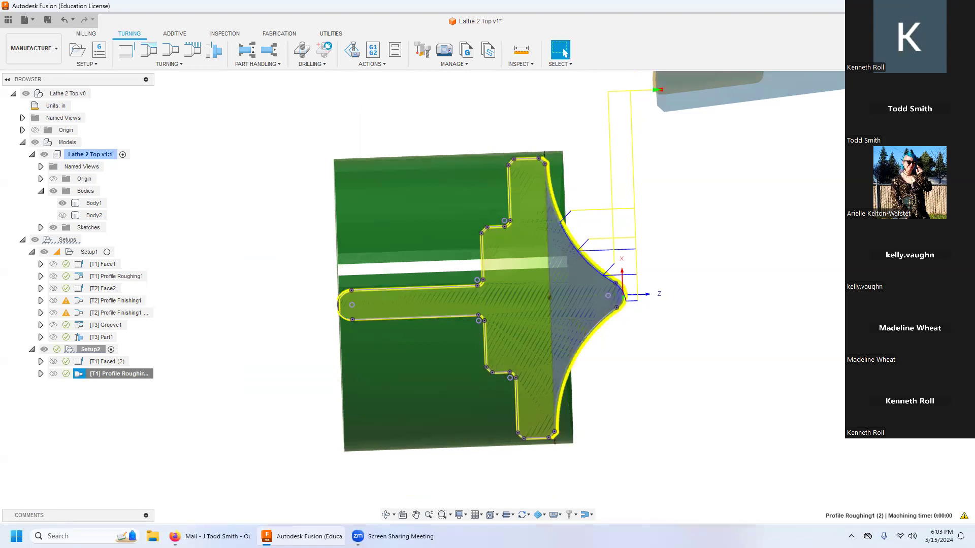
{"action": "left_click", "coordinate": [938, 104]}
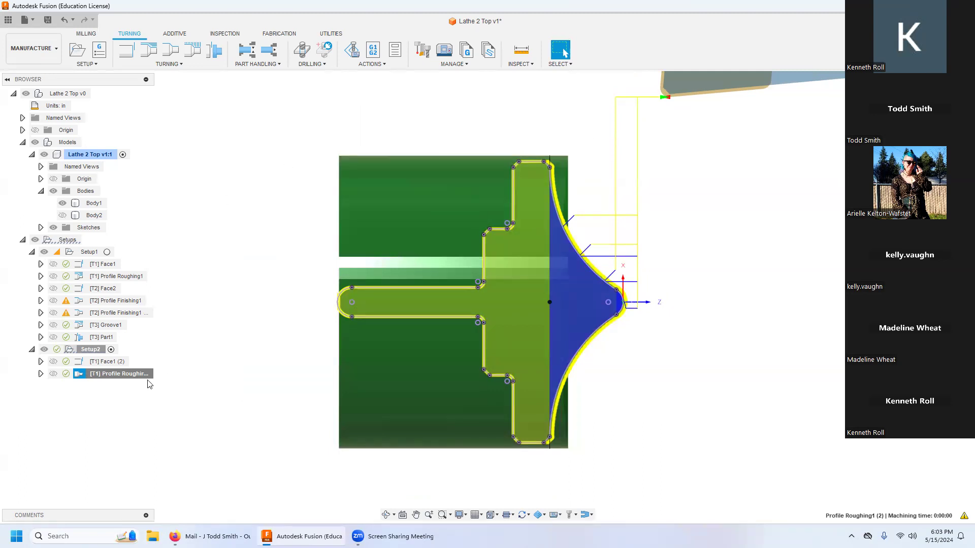
- Duplicate Setup1's second Profile Finishing1 operation and move the copy into Setup2 below the copied roughing operation
{"action": "left_click", "coordinate": [122, 314]}
{"action": "right_click", "coordinate": [122, 315]}
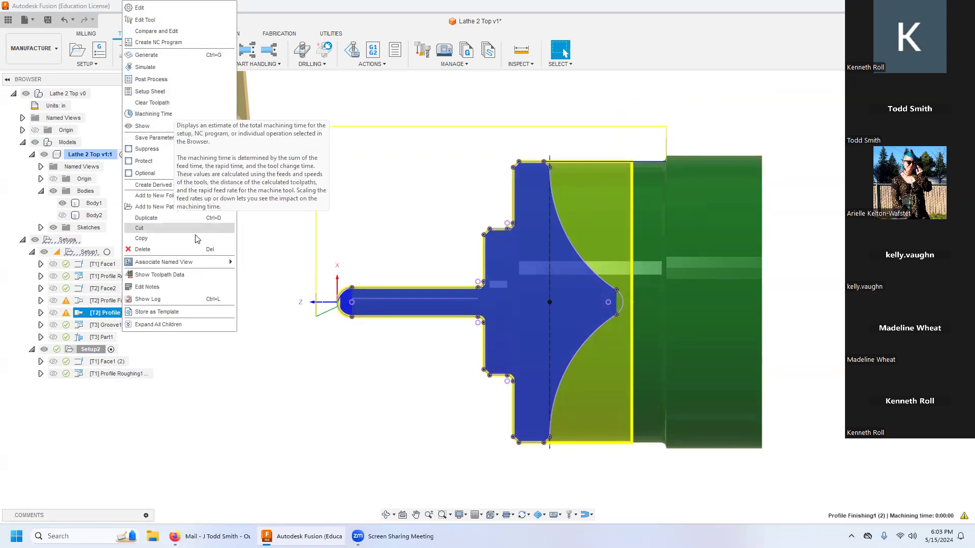
{"action": "left_click", "coordinate": [151, 218]}
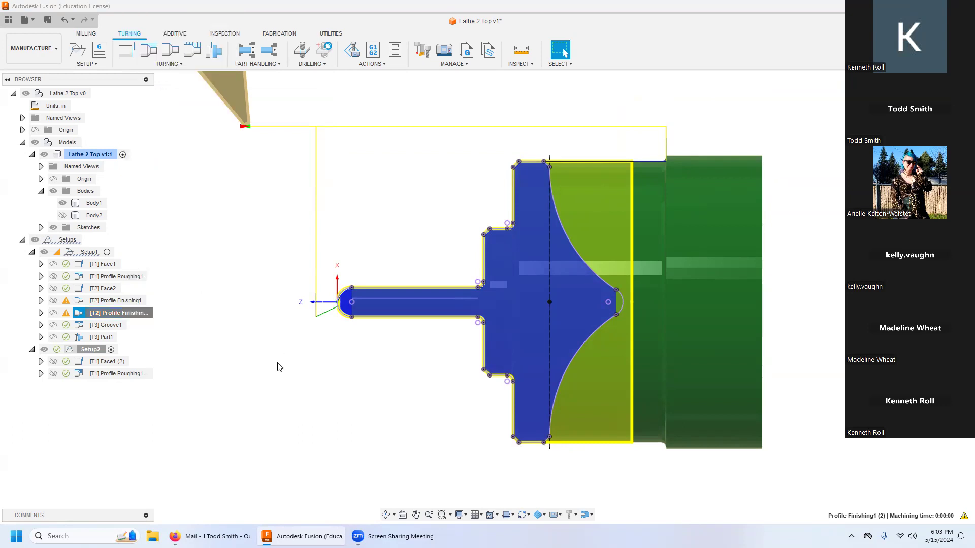
{"action": "left_click", "coordinate": [131, 328]}
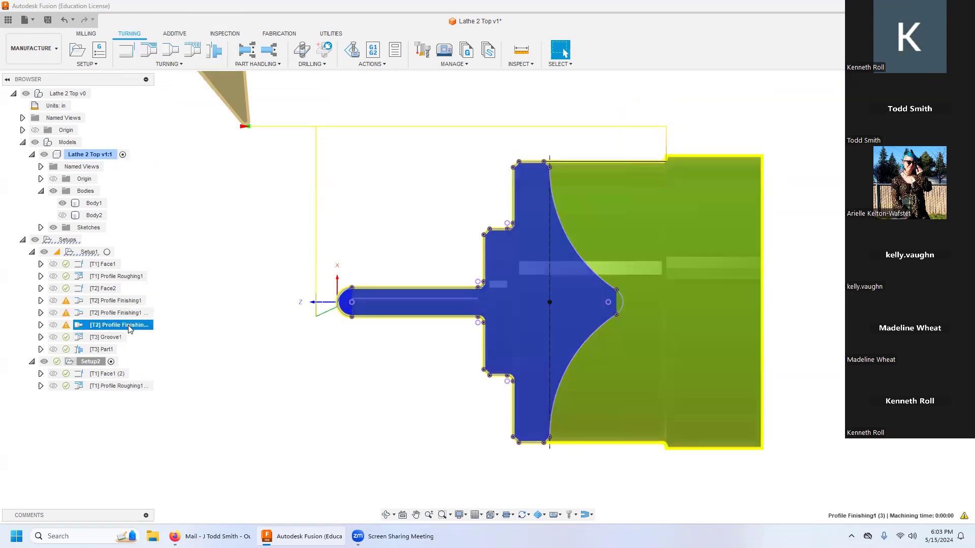
{"action": "right_click", "coordinate": [129, 328]}
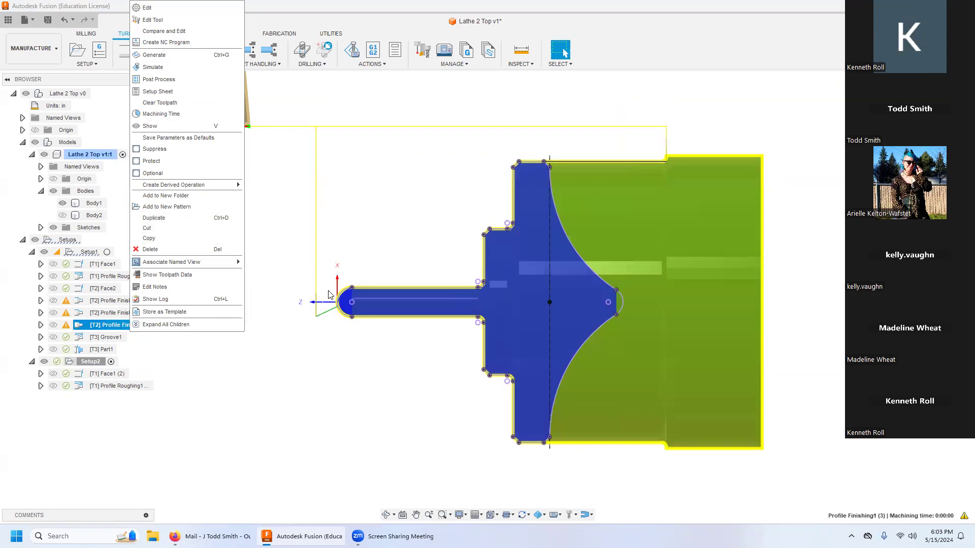
{"action": "left_click", "coordinate": [261, 366]}
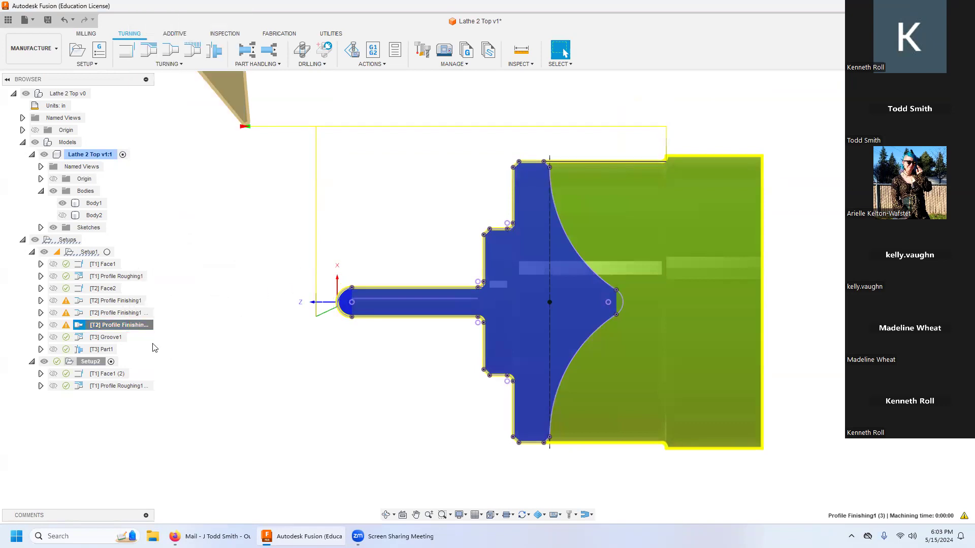
{"action": "left_click_drag", "start_coordinate": [137, 325], "coordinate": [126, 396]}
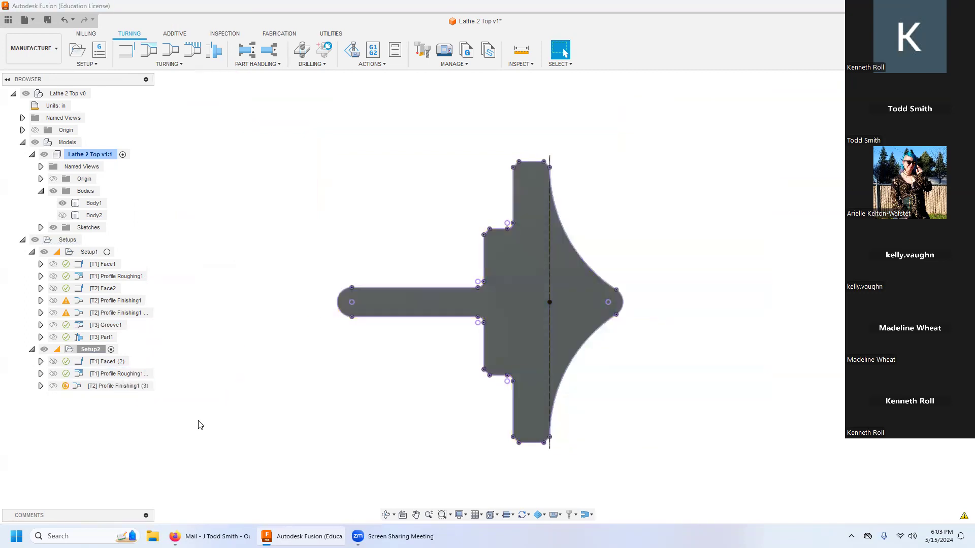
- Edit the copied Profile Finishing1 (3) operation and move its back confinement boundary to -0.30063 in, across the wide rim
{"action": "right_click", "coordinate": [126, 390]}
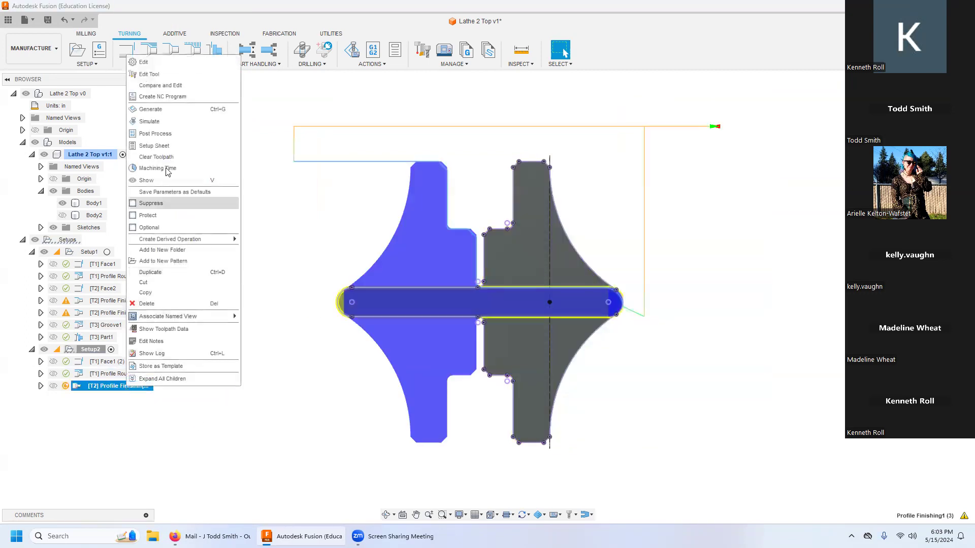
{"action": "left_click", "coordinate": [162, 62]}
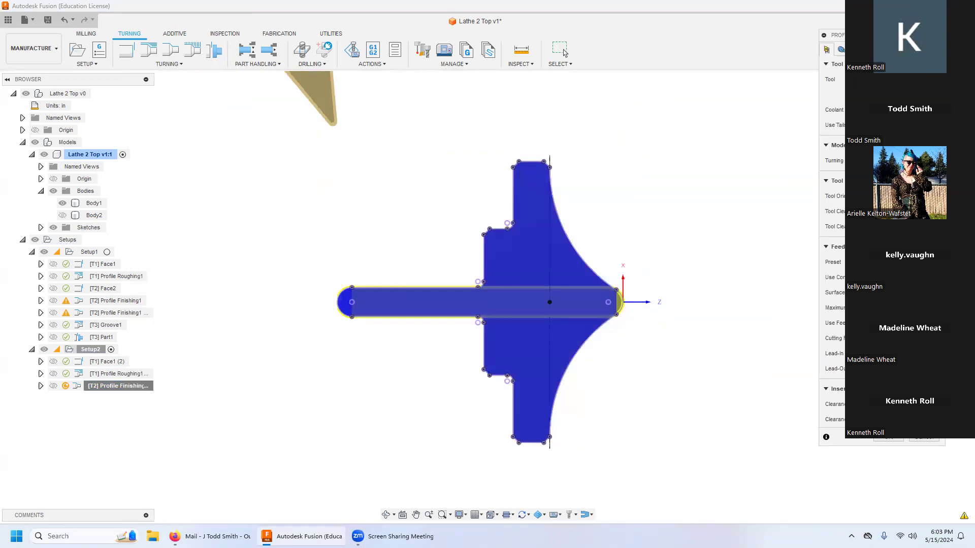
{"action": "left_click", "coordinate": [841, 50]}
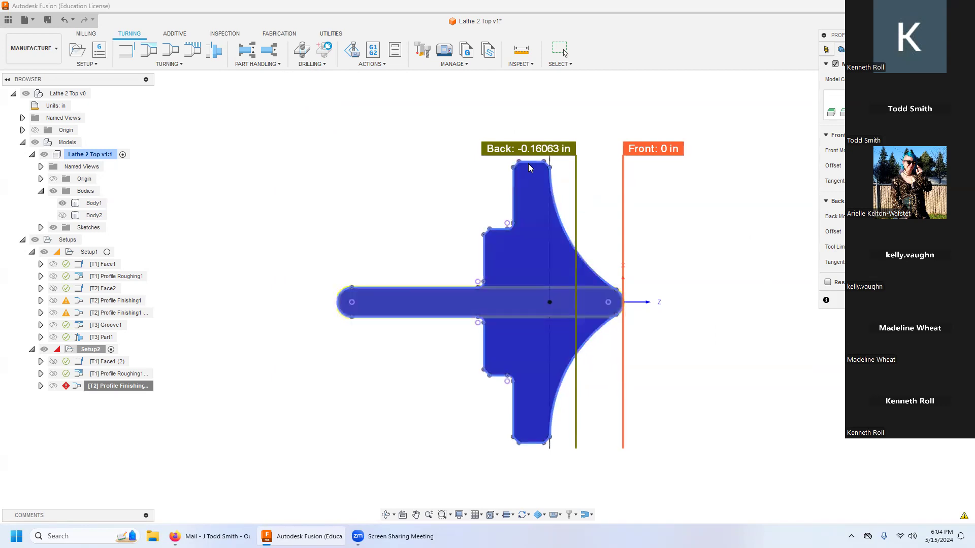
{"action": "scroll", "coordinate": [531, 160], "scroll_direction": "up", "scroll_amount": 5}
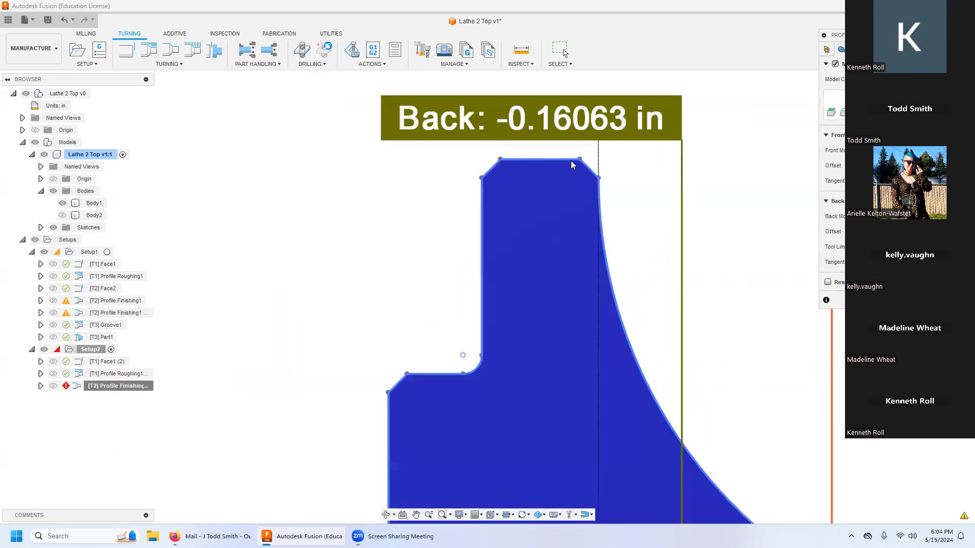
{"action": "left_click_drag", "start_coordinate": [675, 173], "coordinate": [579, 165]}
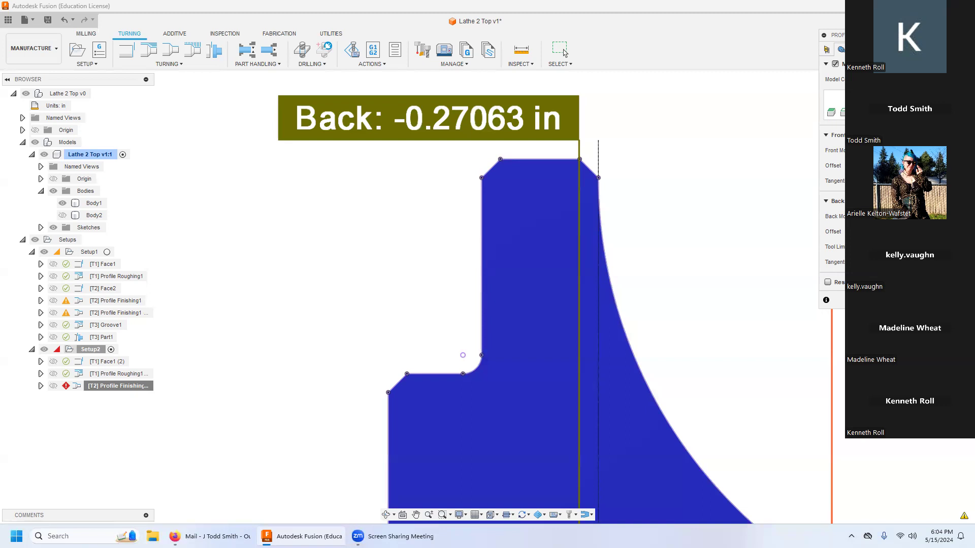
{"action": "type", "text": "3"}
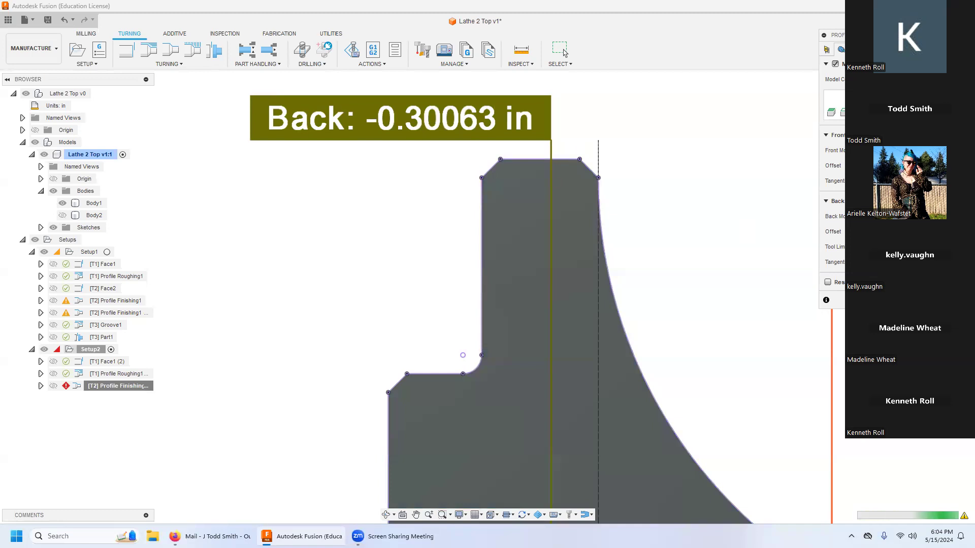
{"action": "scroll", "coordinate": [735, 335], "scroll_direction": "down", "scroll_amount": 5}
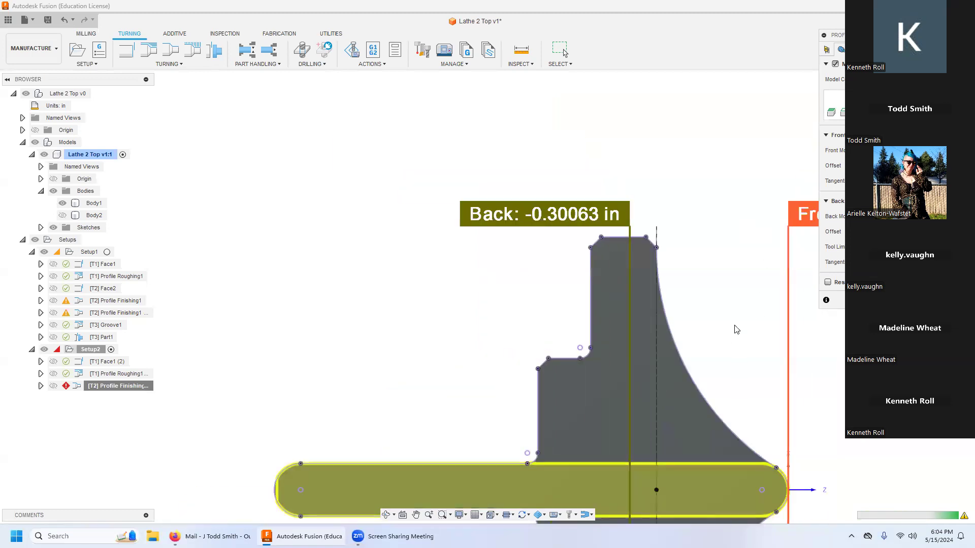
- Limit the copied finishing operation's model contour to the tip arc, the concave flank and the rim's adjoining chamfer, and accept the selection
{"action": "scroll", "coordinate": [761, 333], "scroll_direction": "up", "scroll_amount": 10}
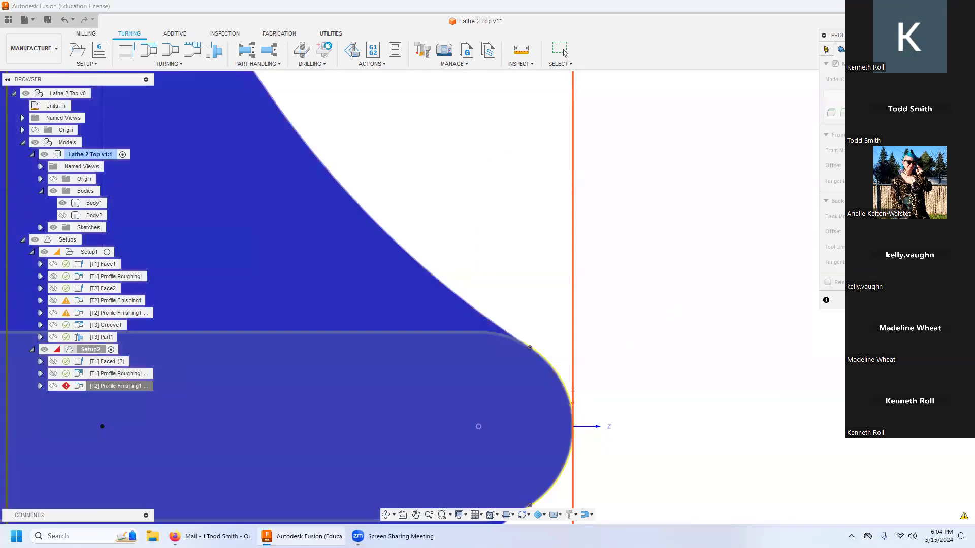
{"action": "left_click", "coordinate": [568, 388]}
{"action": "left_click", "coordinate": [500, 333]}
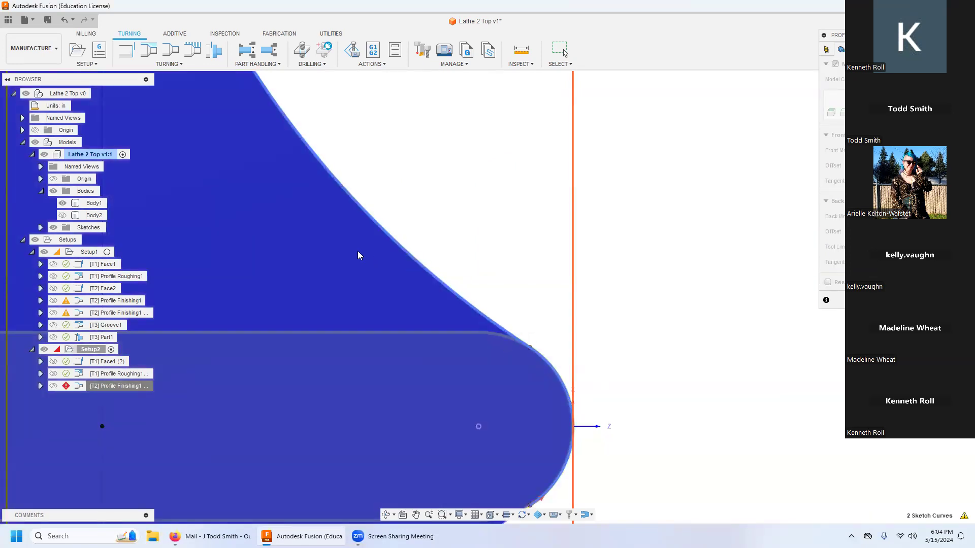
{"action": "scroll", "coordinate": [357, 251], "scroll_direction": "down", "scroll_amount": 3}
{"action": "middle_click_drag", "start_coordinate": [307, 134], "coordinate": [460, 305]}
{"action": "scroll", "coordinate": [440, 215], "scroll_direction": "up", "scroll_amount": 4}
{"action": "scroll", "coordinate": [432, 218], "scroll_direction": "up", "scroll_amount": 2}
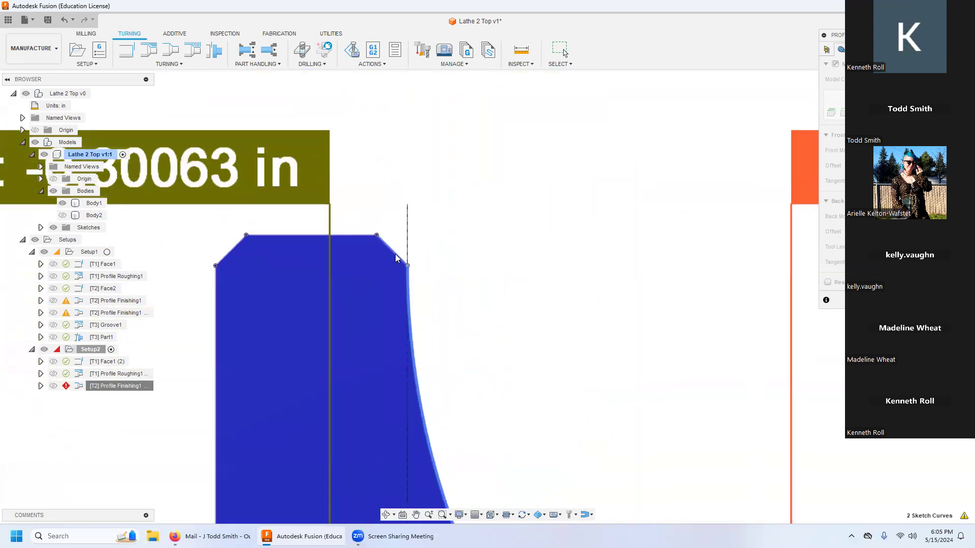
{"action": "left_click", "coordinate": [380, 236], "text": "shift"}
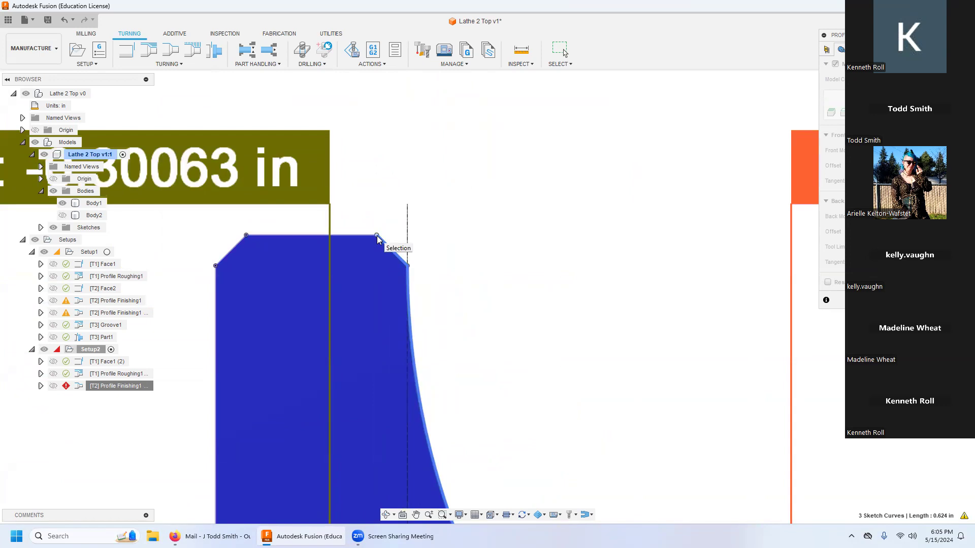
{"action": "scroll", "coordinate": [376, 236], "scroll_direction": "up", "scroll_amount": 8}
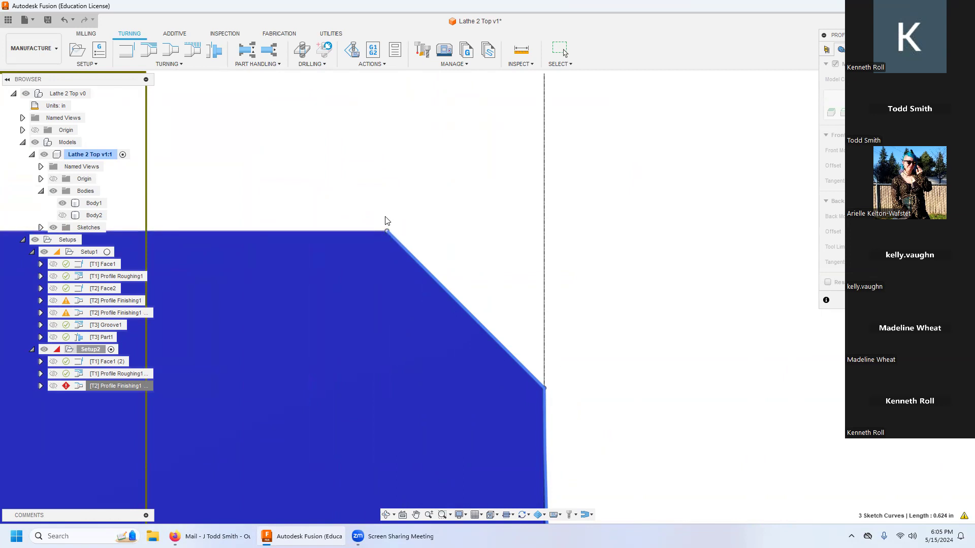
{"action": "scroll", "coordinate": [472, 264], "scroll_direction": "down", "scroll_amount": 5}
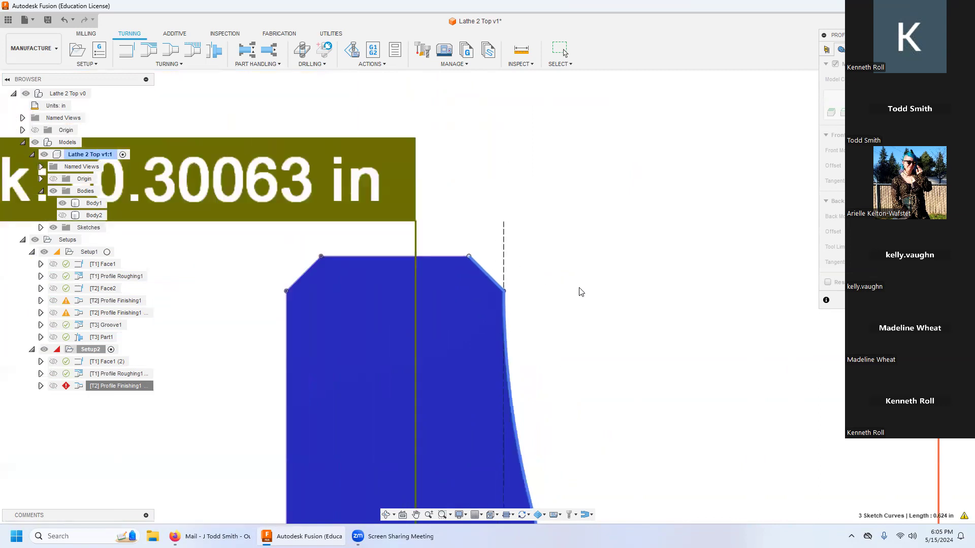
{"action": "scroll", "coordinate": [686, 320], "scroll_direction": "down", "scroll_amount": 4}
{"action": "left_click", "coordinate": [812, 308]}
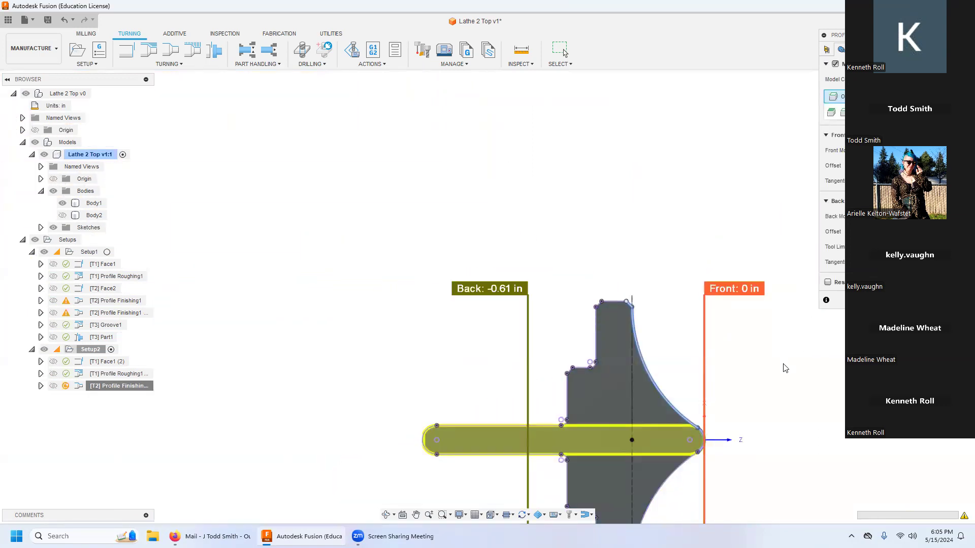
- Review the copied Profile Finishing1 (3) operation's radii and passes settings, and accept the edit to generate its toolpath
{"action": "middle_click_drag", "start_coordinate": [772, 355], "coordinate": [673, 213]}
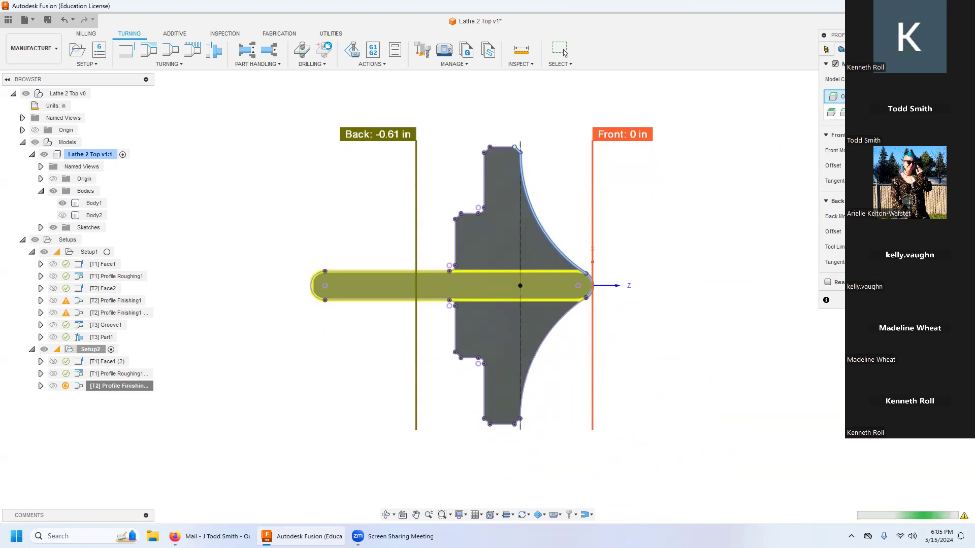
{"action": "left_click", "coordinate": [856, 49]}
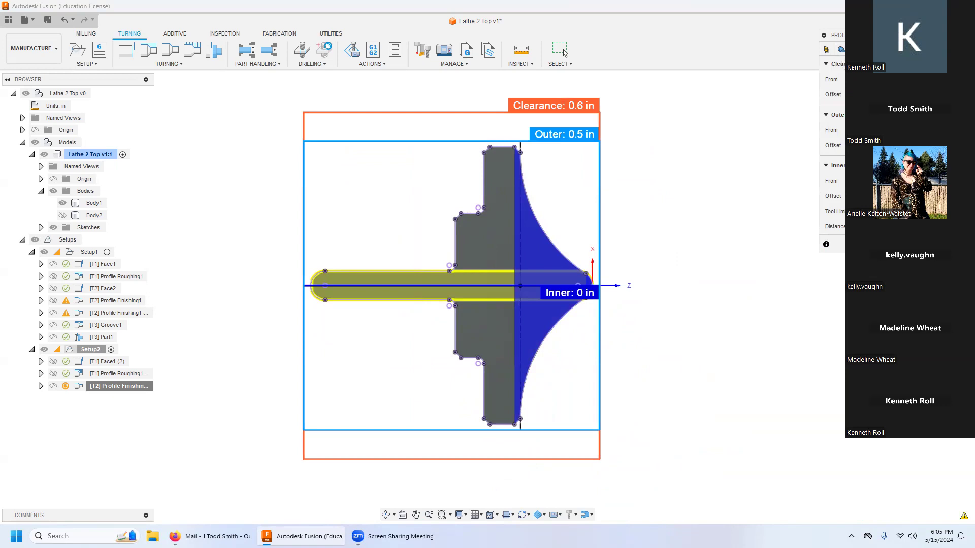
{"action": "left_click", "coordinate": [871, 49]}
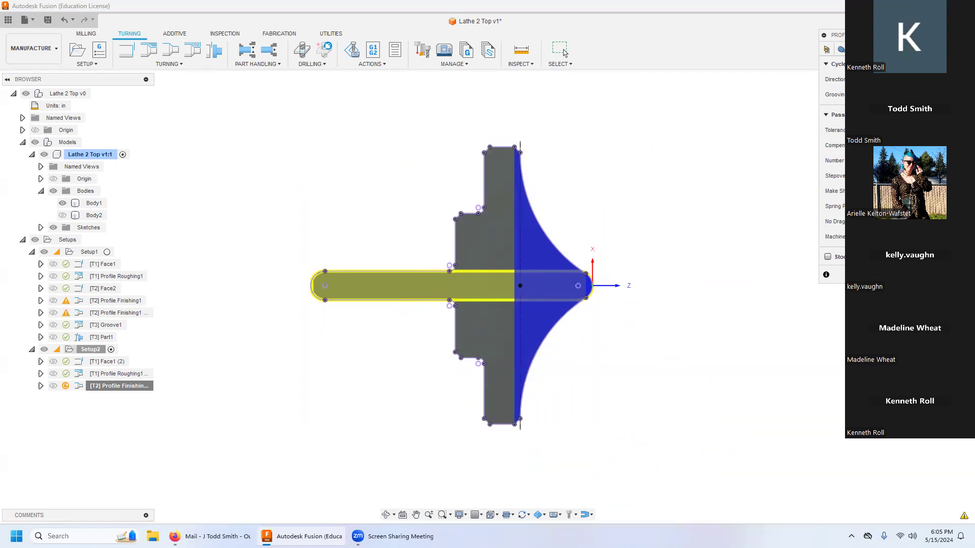
{"action": "left_click", "coordinate": [886, 49]}
{"action": "left_click", "coordinate": [924, 335]}
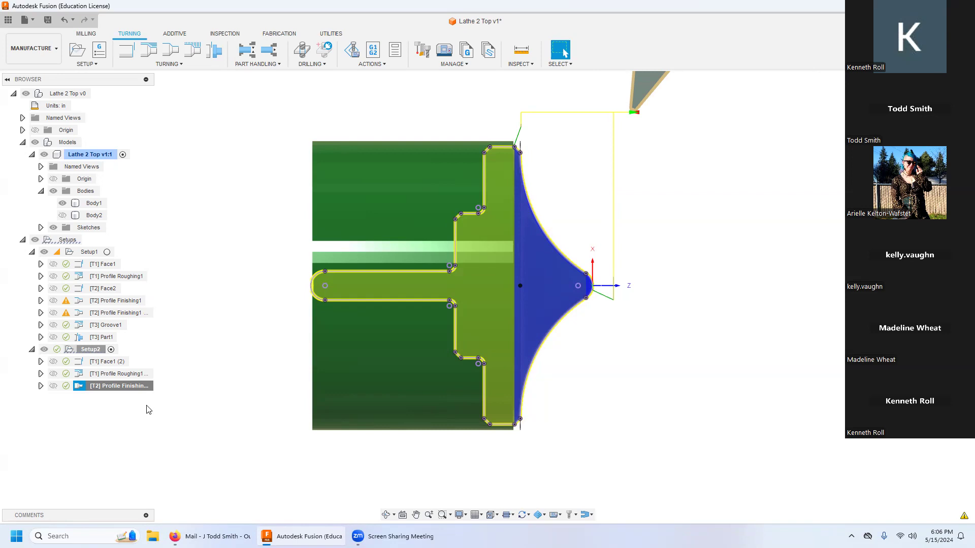
- Simulate the machining of both setups from start to finish with the model's sketches and bodies hidden, and exit the simulation
{"action": "left_click", "coordinate": [70, 242]}
{"action": "right_click", "coordinate": [70, 243]}
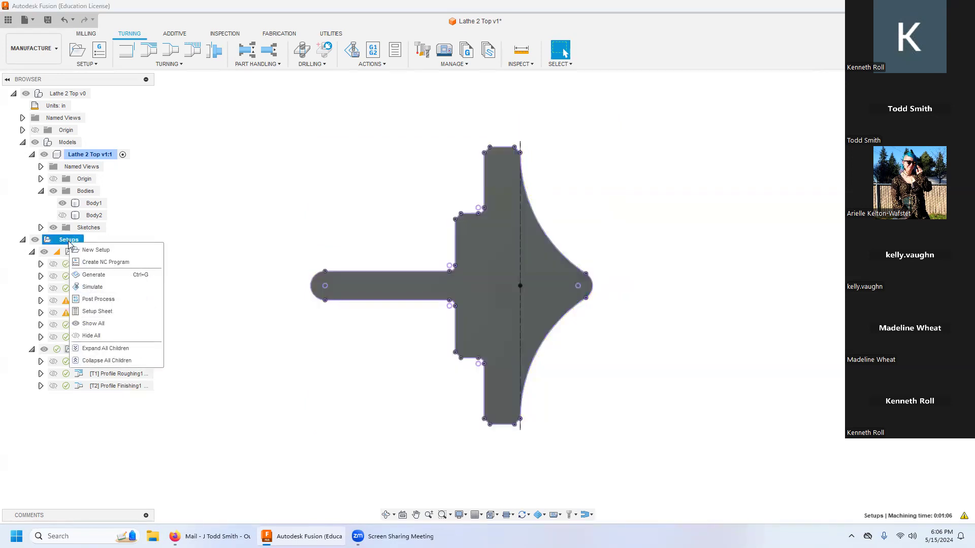
{"action": "left_click", "coordinate": [93, 288]}
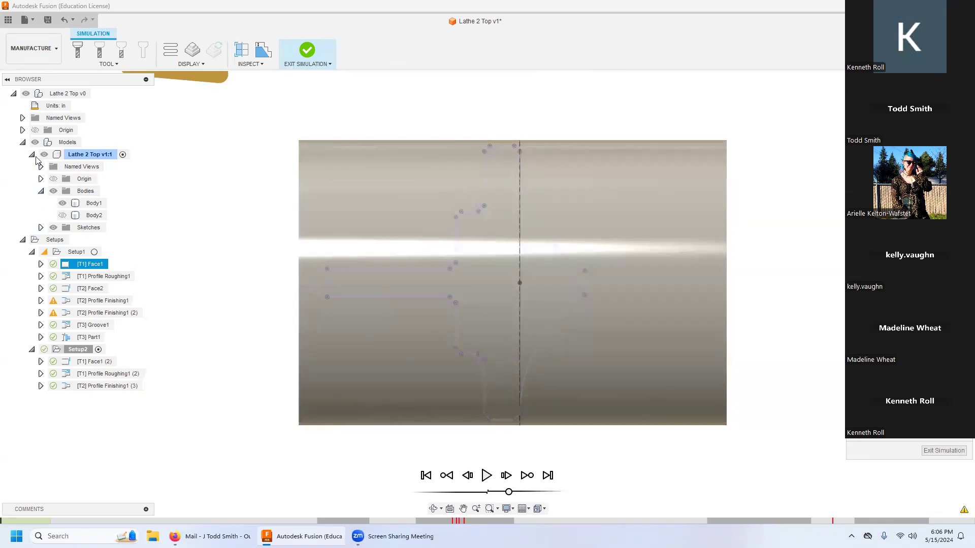
{"action": "left_click", "coordinate": [53, 227]}
{"action": "left_click", "coordinate": [54, 191]}
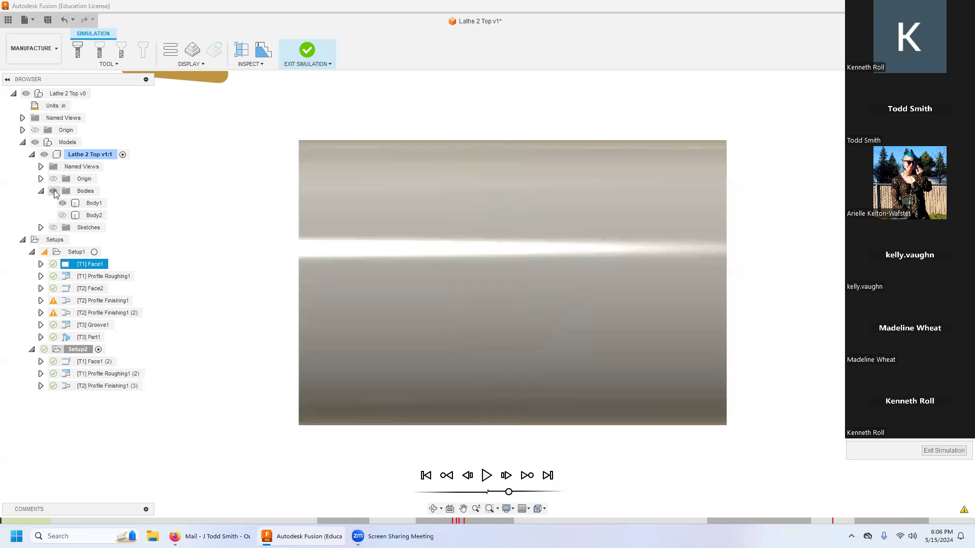
{"action": "left_click", "coordinate": [486, 475]}
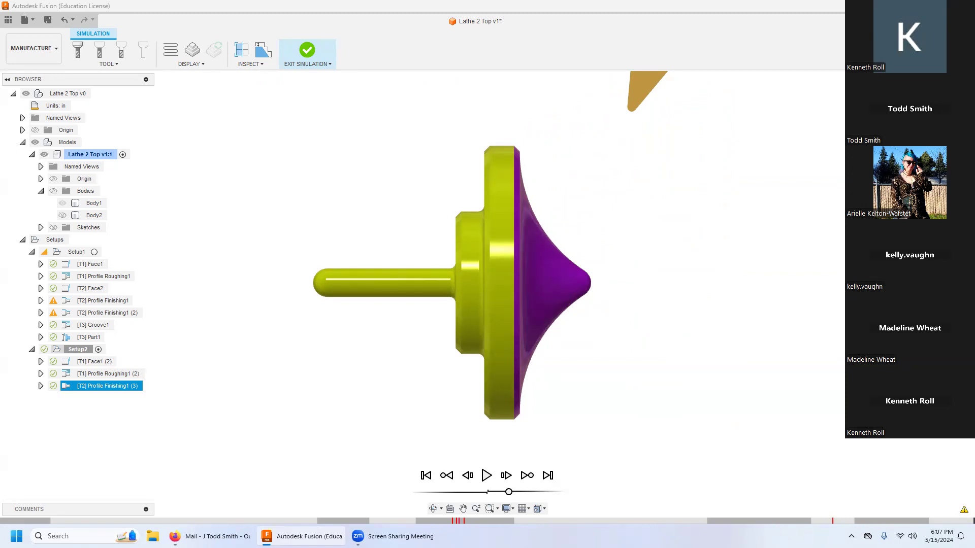
{"action": "key", "text": "Escape"}
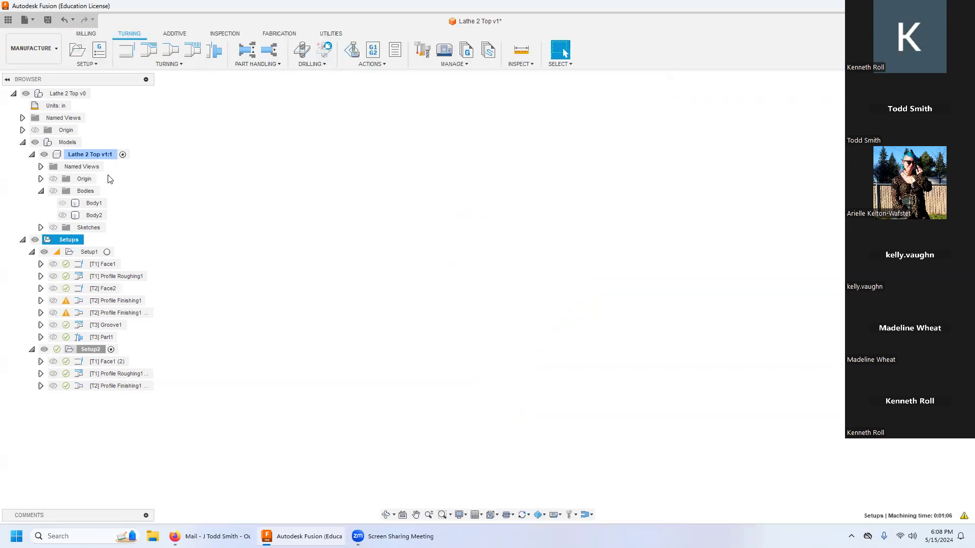
- Show the model's bodies again, including Body2, and view the complete spinning top at an angle
{"action": "left_click", "coordinate": [54, 192]}
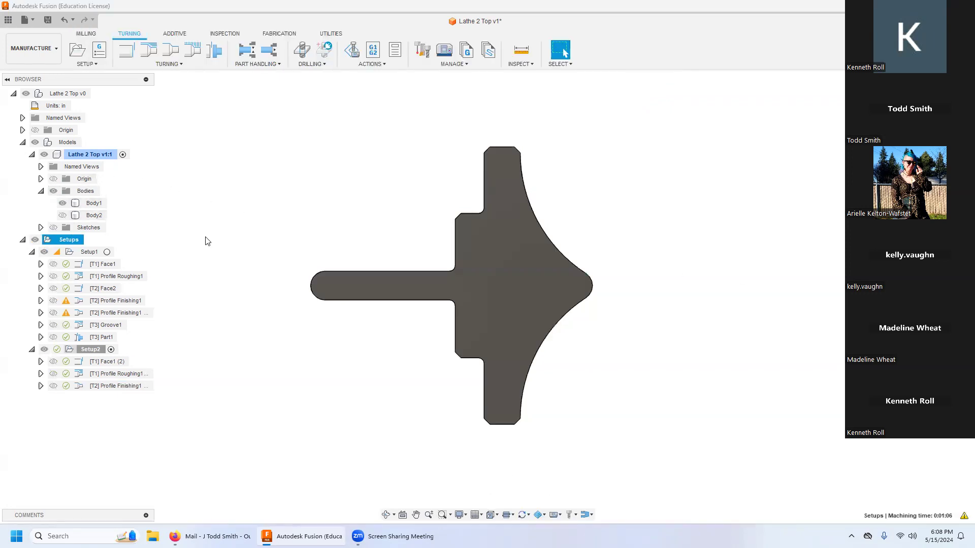
{"action": "left_click", "coordinate": [62, 215]}
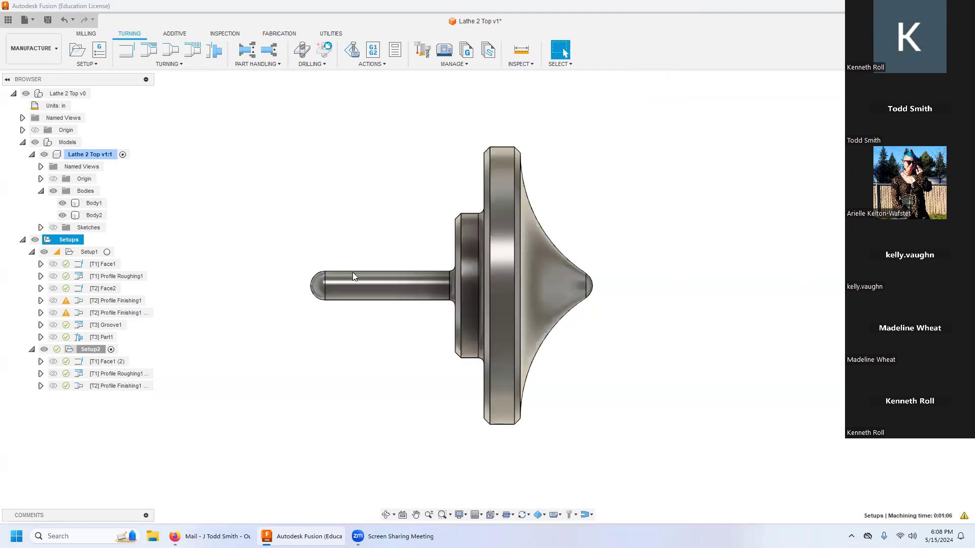
{"action": "middle_click_drag", "start_coordinate": [365, 268], "coordinate": [455, 223], "text": "shift"}
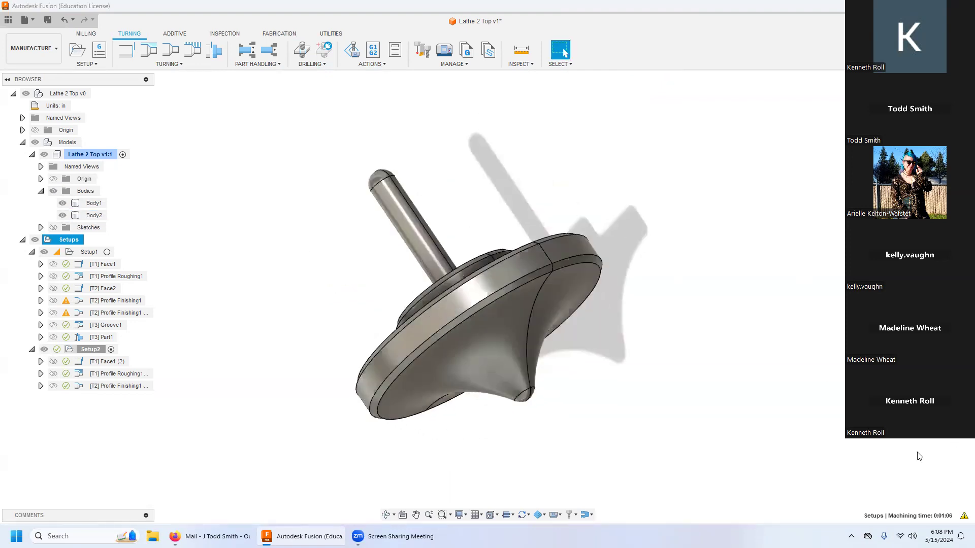
- Set the visual style to Shaded without edges and view the whole top standing nearly upright
{"action": "left_click", "coordinate": [463, 513]}
{"action": "mouse_move", "coordinate": [492, 441]}
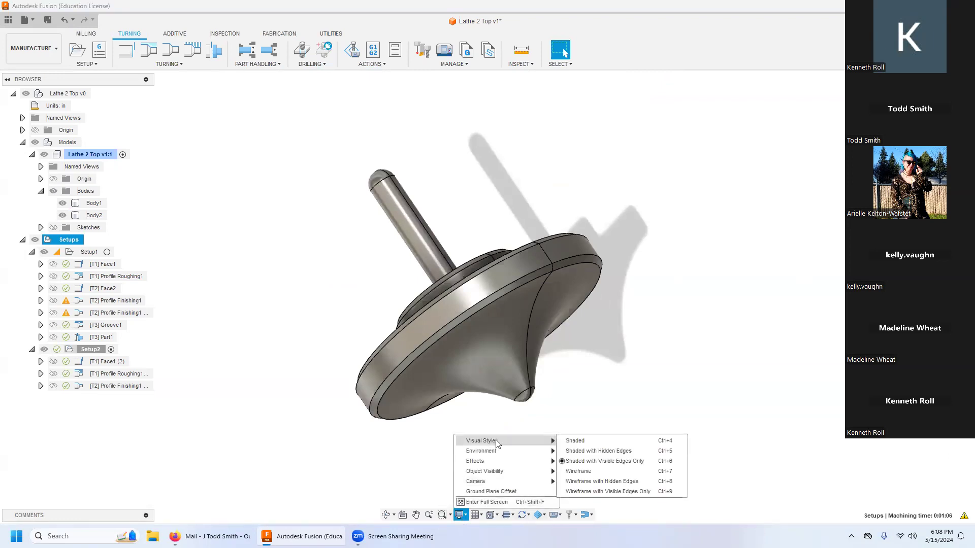
{"action": "left_click", "coordinate": [579, 441]}
{"action": "middle_click_drag", "start_coordinate": [670, 292], "coordinate": [722, 298], "text": "shift"}
{"action": "scroll", "coordinate": [679, 321], "scroll_direction": "down", "scroll_amount": 3}
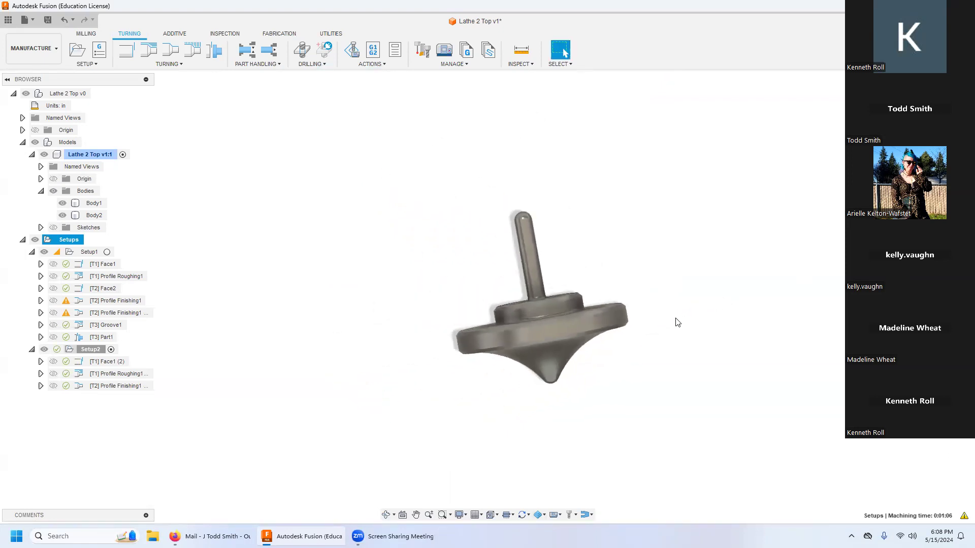
{"action": "scroll", "coordinate": [678, 322], "scroll_direction": "down", "scroll_amount": 2}
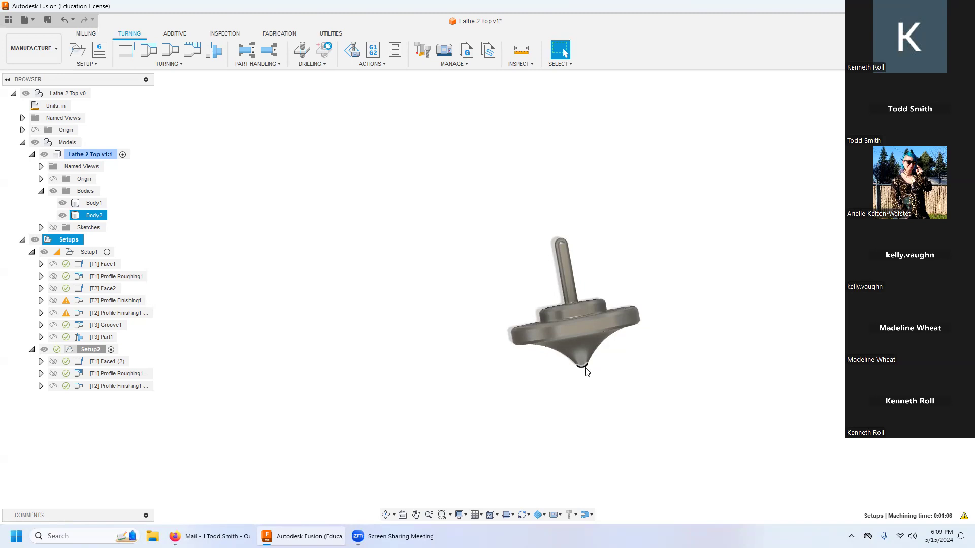
{"action": "left_click", "coordinate": [585, 371]}
{"action": "left_click", "coordinate": [528, 345]}
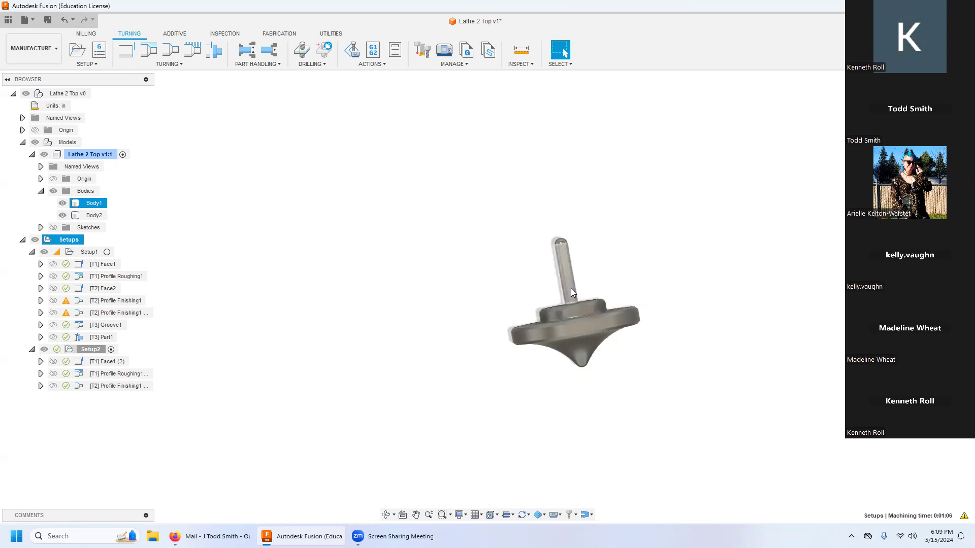
{"action": "left_click", "coordinate": [566, 234]}
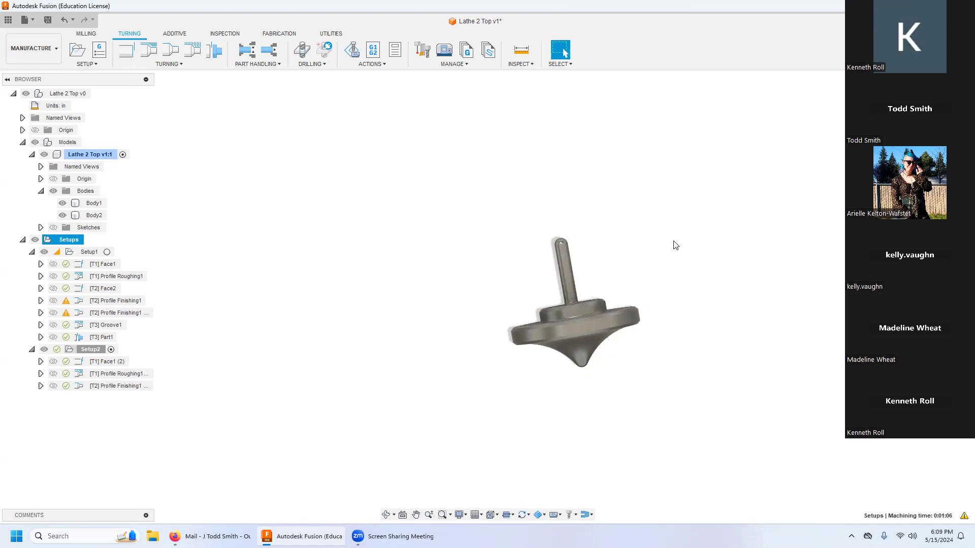